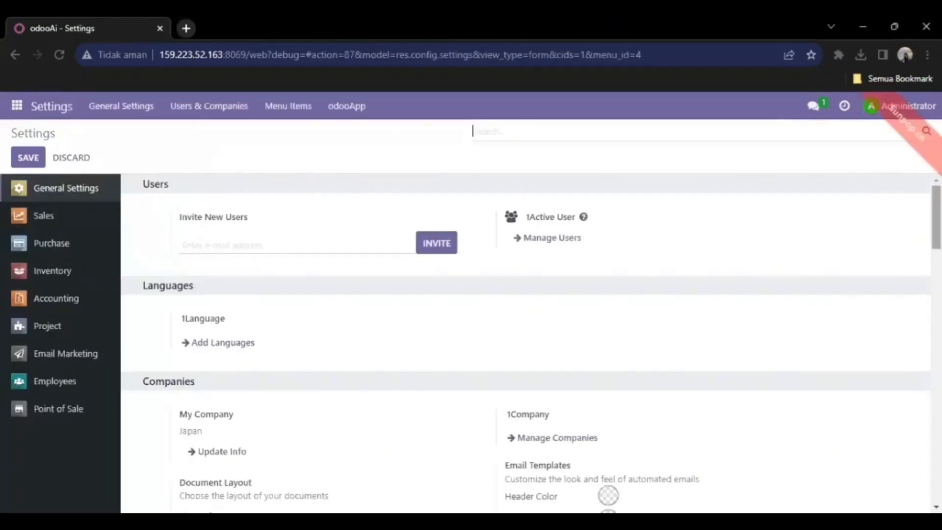
- Activate developer mode under Developer Tools and reopen Settings from the apps menu
{"action": "left_click_drag", "start_coordinate": [936, 218], "coordinate": [936, 470]}
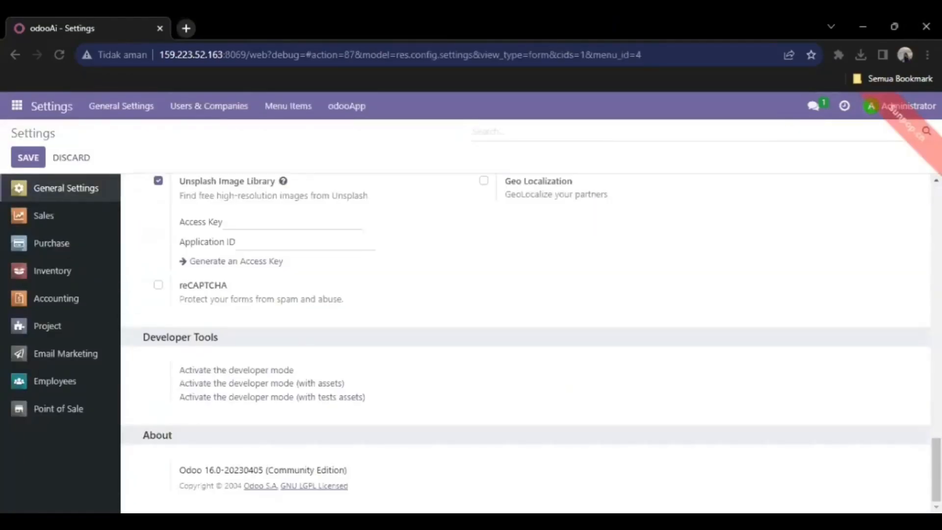
{"action": "left_click", "coordinate": [277, 369]}
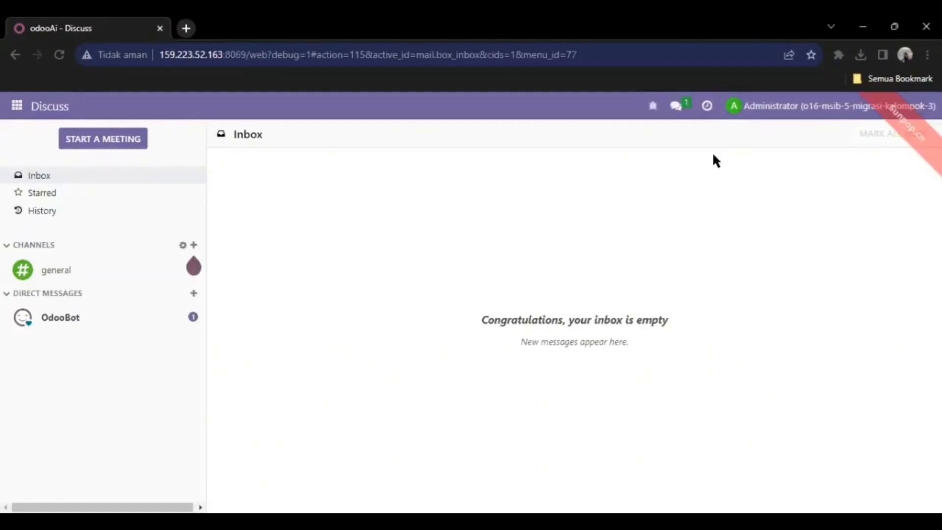
{"action": "left_click", "coordinate": [15, 108]}
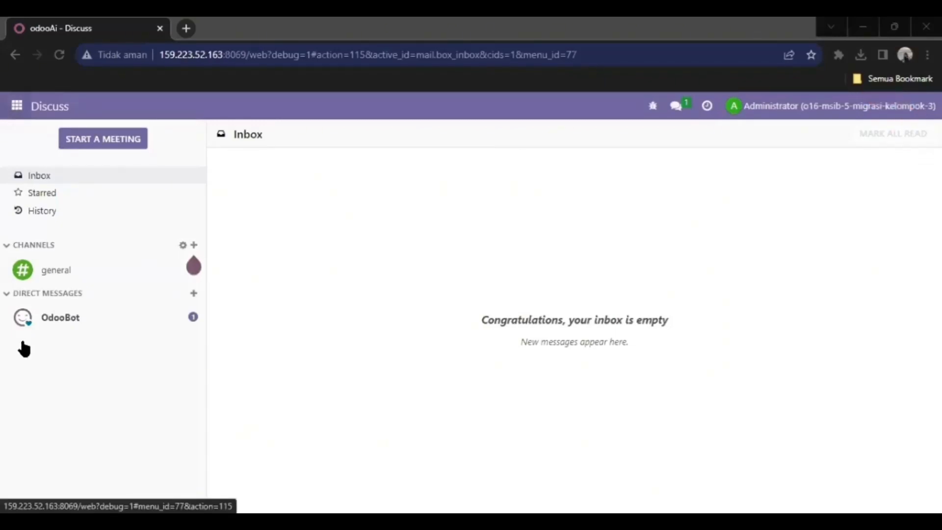
{"action": "left_click", "coordinate": [34, 389]}
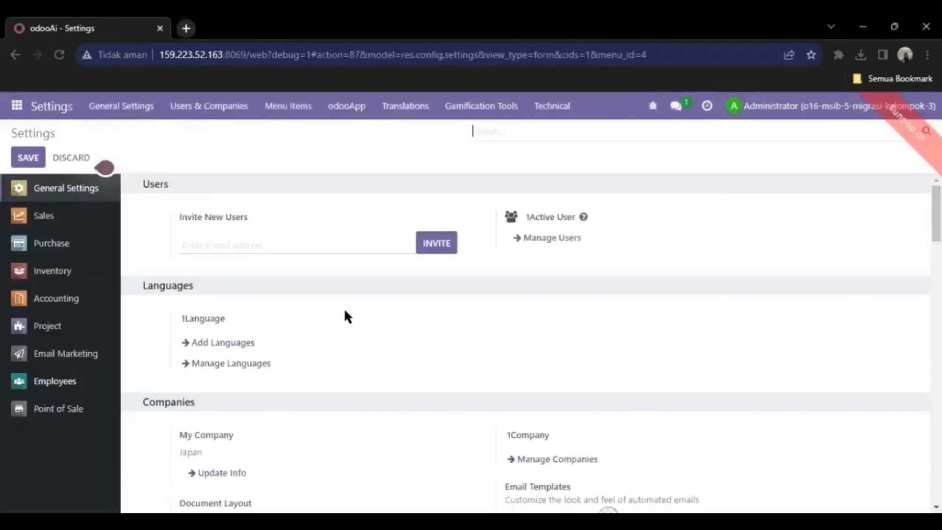
- Go to Manage Users and open the Administrator user
{"action": "left_click", "coordinate": [563, 239]}
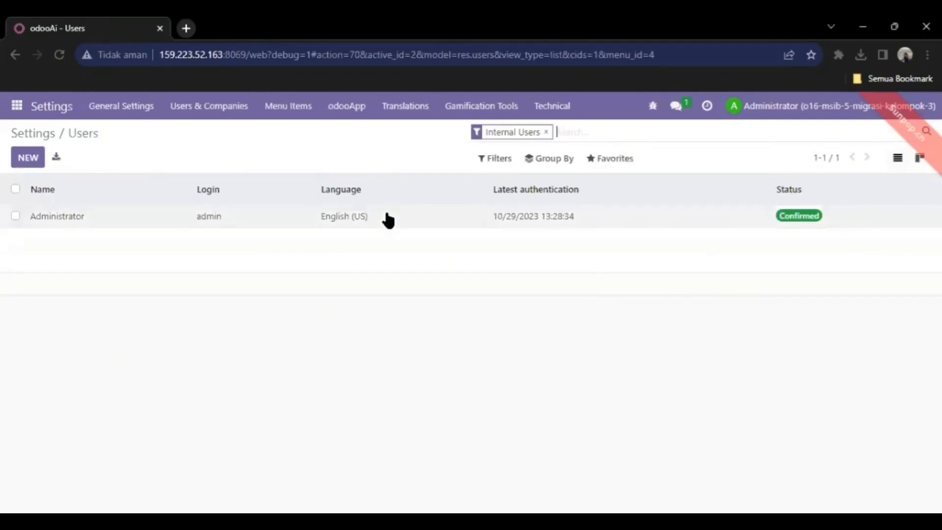
{"action": "left_click", "coordinate": [98, 225]}
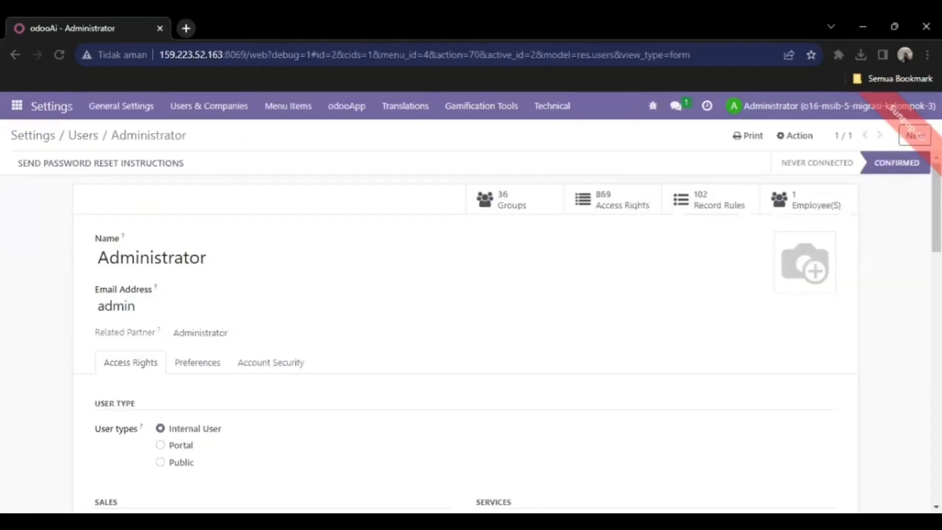
- Enable Manage Multiple Units of Measure in the Administrator's technical rights
{"action": "scroll", "coordinate": [466, 333], "scroll_direction": "down", "scroll_amount": 4}
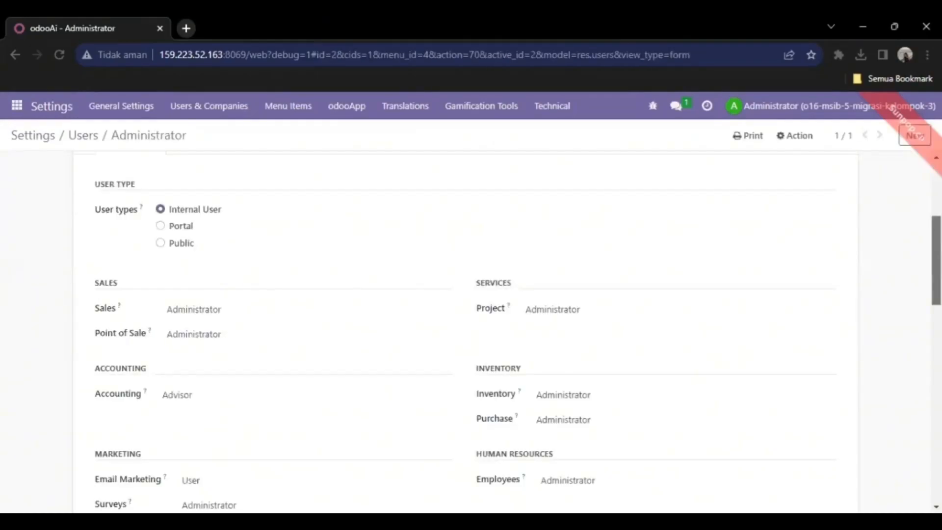
{"action": "scroll", "coordinate": [285, 293], "scroll_direction": "down", "scroll_amount": 6}
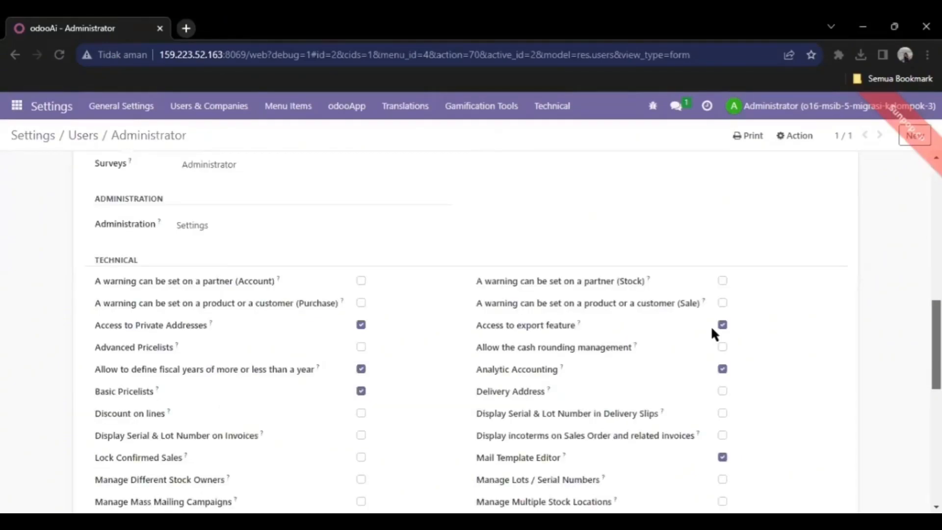
{"action": "scroll", "coordinate": [466, 333], "scroll_direction": "down", "scroll_amount": 3}
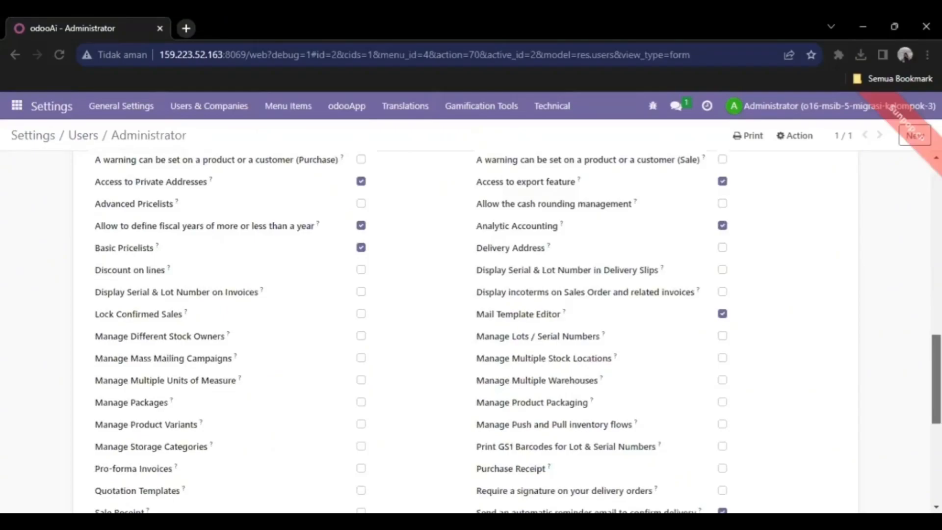
{"action": "scroll", "coordinate": [466, 334], "scroll_direction": "down", "scroll_amount": 2}
{"action": "scroll", "coordinate": [465, 332], "scroll_direction": "down", "scroll_amount": 1}
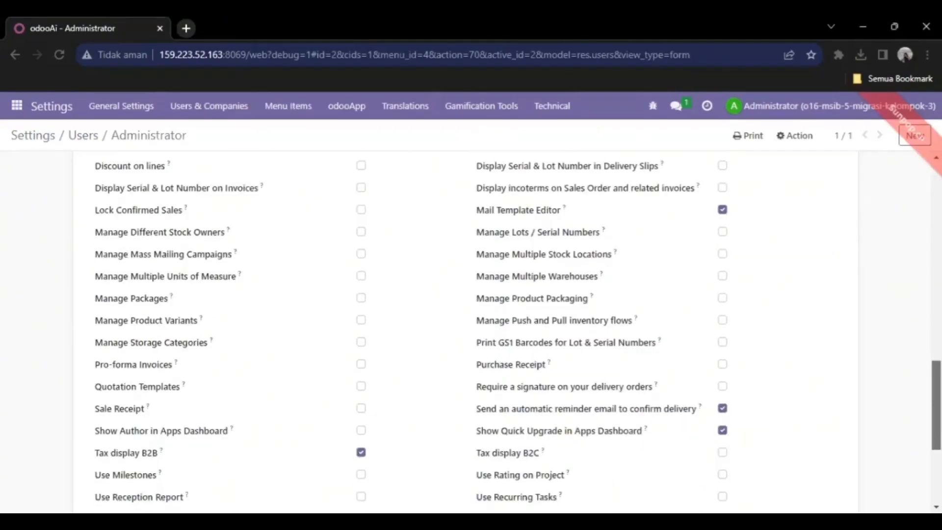
{"action": "scroll", "coordinate": [466, 332], "scroll_direction": "up", "scroll_amount": 1}
{"action": "scroll", "coordinate": [466, 331], "scroll_direction": "down", "scroll_amount": 3}
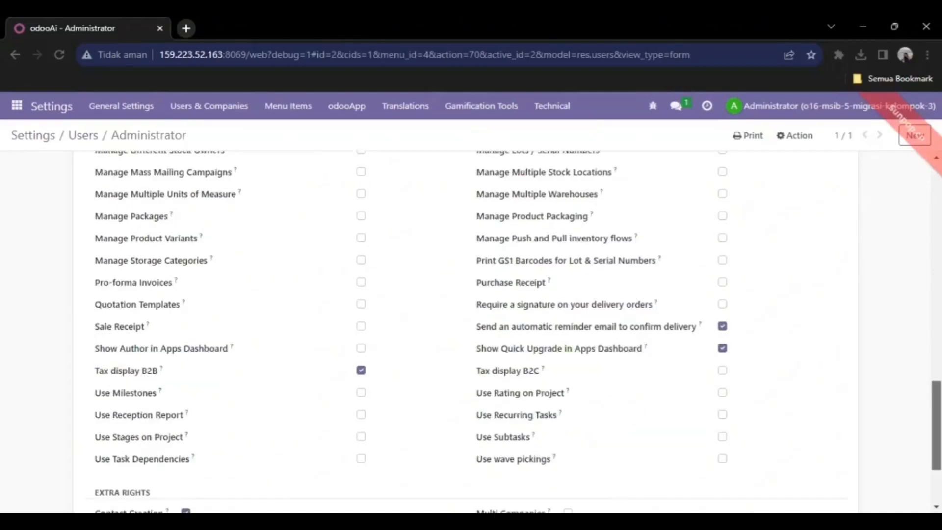
{"action": "scroll", "coordinate": [465, 331], "scroll_direction": "down", "scroll_amount": 2}
{"action": "scroll", "coordinate": [466, 331], "scroll_direction": "up", "scroll_amount": 7}
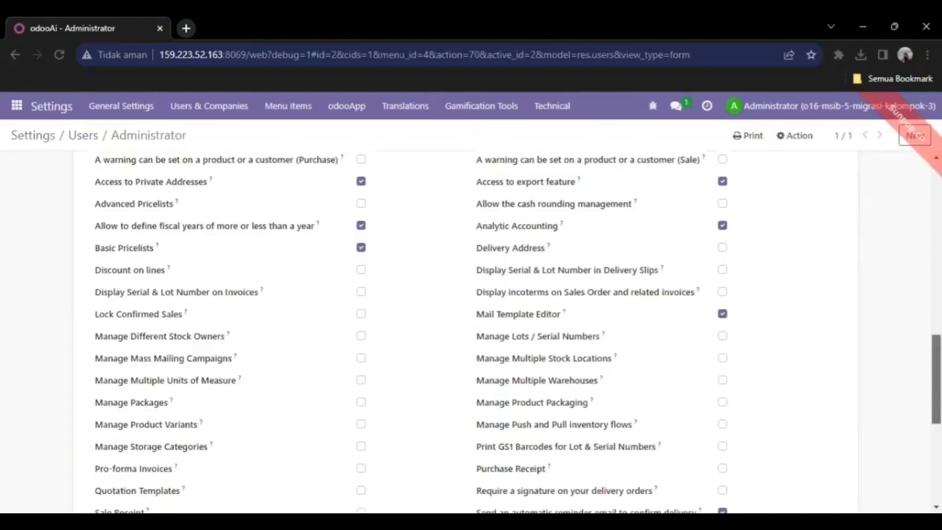
{"action": "scroll", "coordinate": [466, 332], "scroll_direction": "down", "scroll_amount": 1}
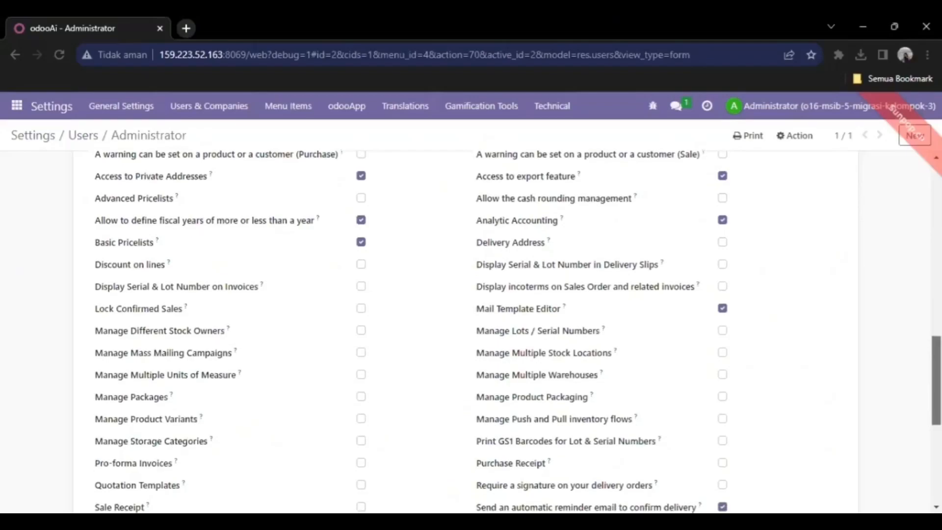
{"action": "left_click", "coordinate": [361, 375]}
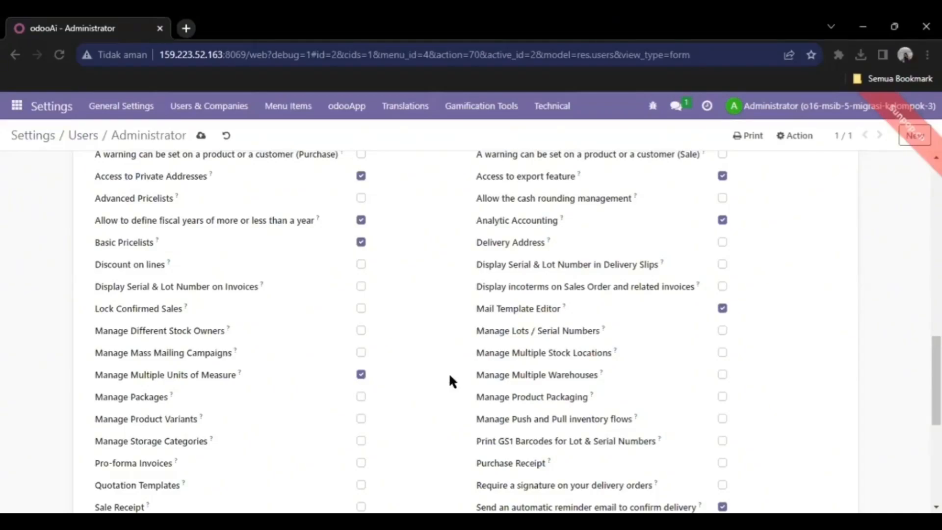
- Enable multiple warehouses, stock locations, product packaging, push/pull flows, storage categories and packages
{"action": "scroll", "coordinate": [515, 332], "scroll_direction": "up", "scroll_amount": 1}
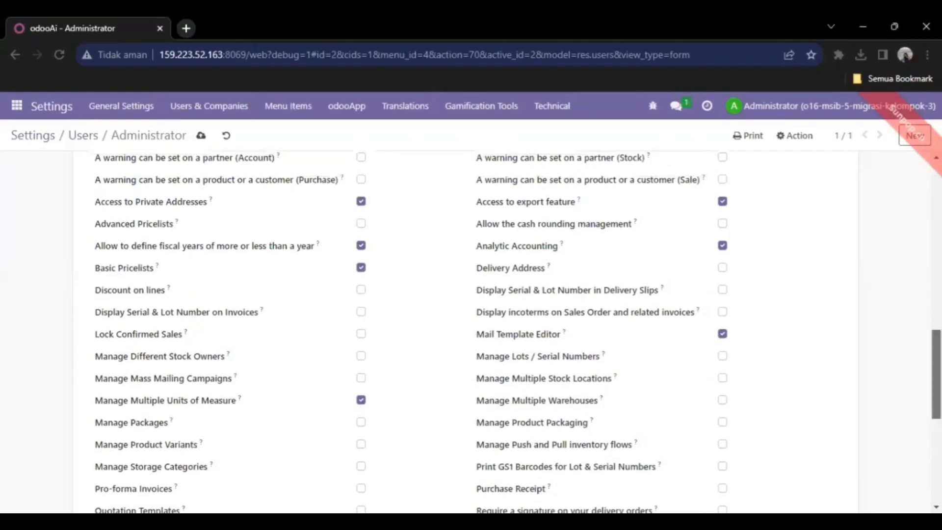
{"action": "scroll", "coordinate": [814, 364], "scroll_direction": "down", "scroll_amount": 3}
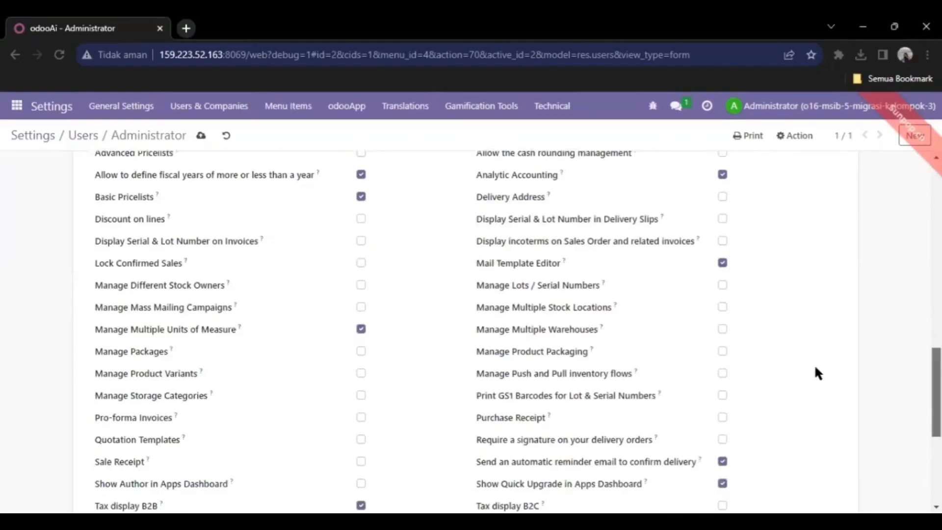
{"action": "left_click", "coordinate": [723, 336]}
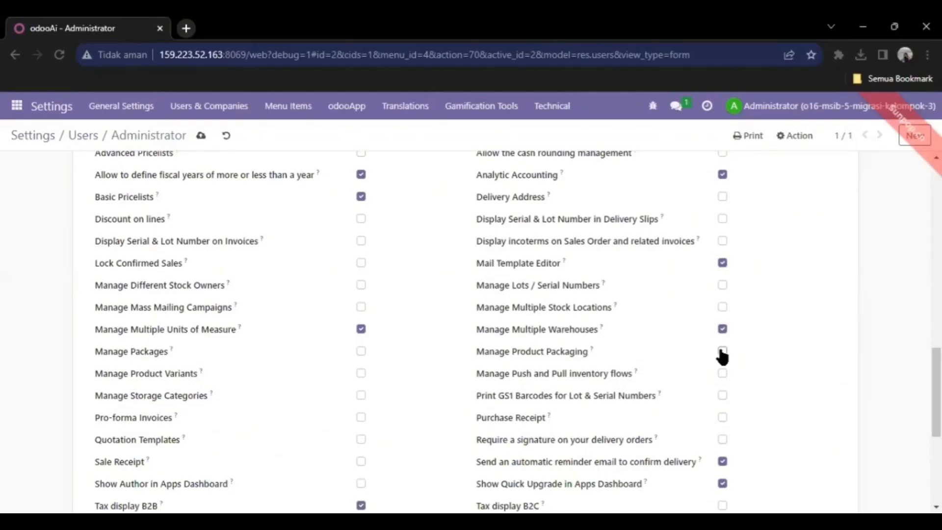
{"action": "left_click", "coordinate": [723, 309]}
{"action": "left_click", "coordinate": [722, 352]}
{"action": "left_click", "coordinate": [613, 363]}
{"action": "left_click", "coordinate": [361, 395]}
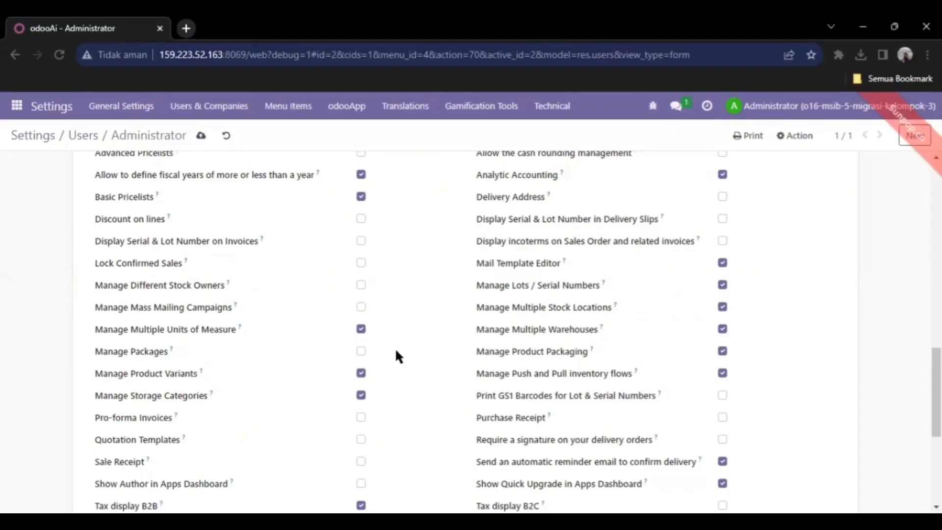
{"action": "left_click", "coordinate": [361, 351]}
- Save the Administrator's new inventory rights, raising its groups from 36 to 45
{"action": "scroll", "coordinate": [466, 329], "scroll_direction": "up", "scroll_amount": 1}
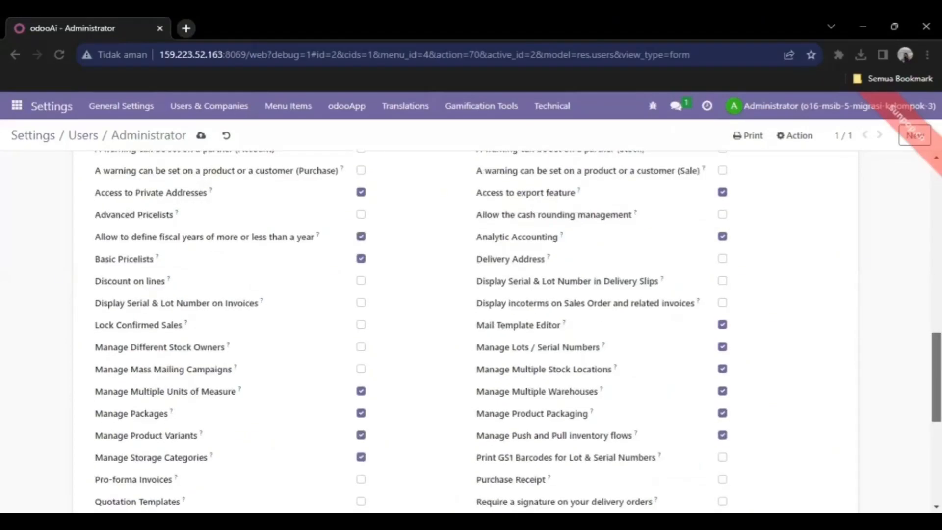
{"action": "scroll", "coordinate": [466, 328], "scroll_direction": "down", "scroll_amount": 1}
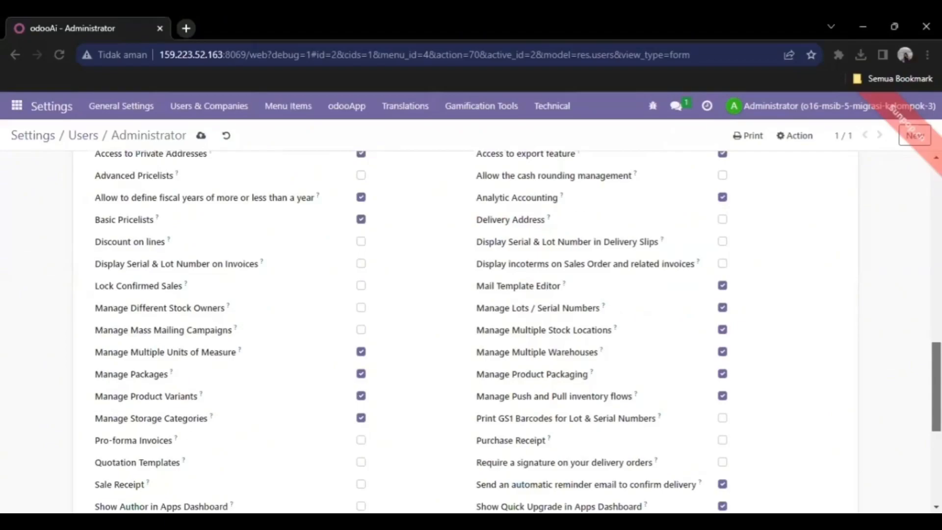
{"action": "scroll", "coordinate": [466, 328], "scroll_direction": "down", "scroll_amount": 4}
{"action": "scroll", "coordinate": [466, 329], "scroll_direction": "down", "scroll_amount": 1}
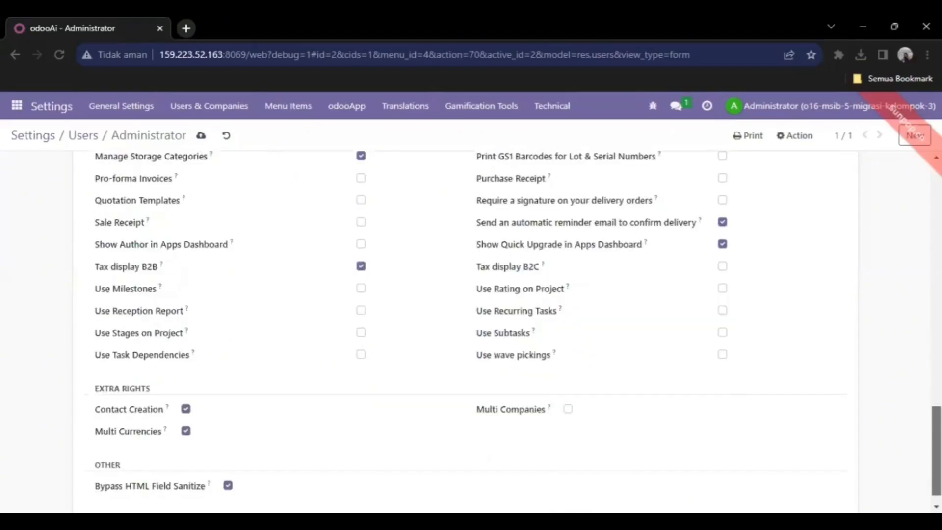
{"action": "scroll", "coordinate": [466, 328], "scroll_direction": "down", "scroll_amount": 1}
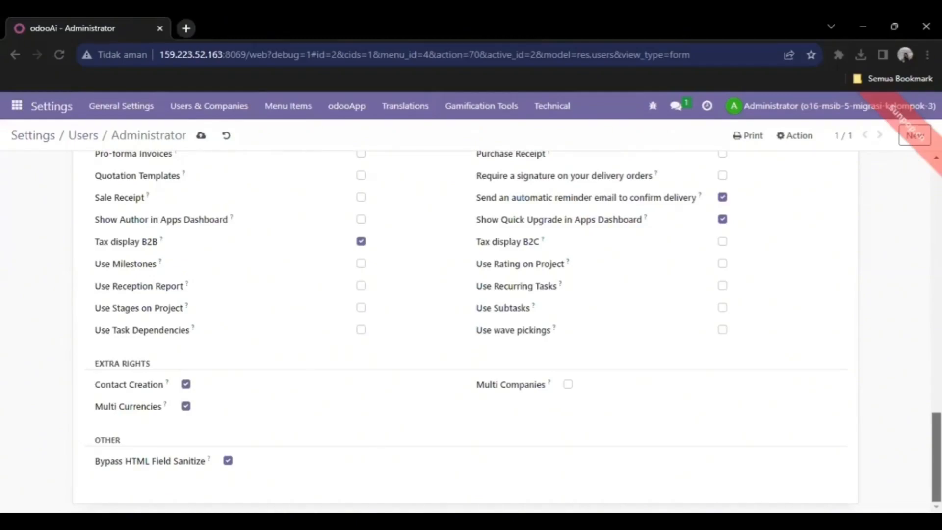
{"action": "scroll", "coordinate": [465, 324], "scroll_direction": "up", "scroll_amount": 15}
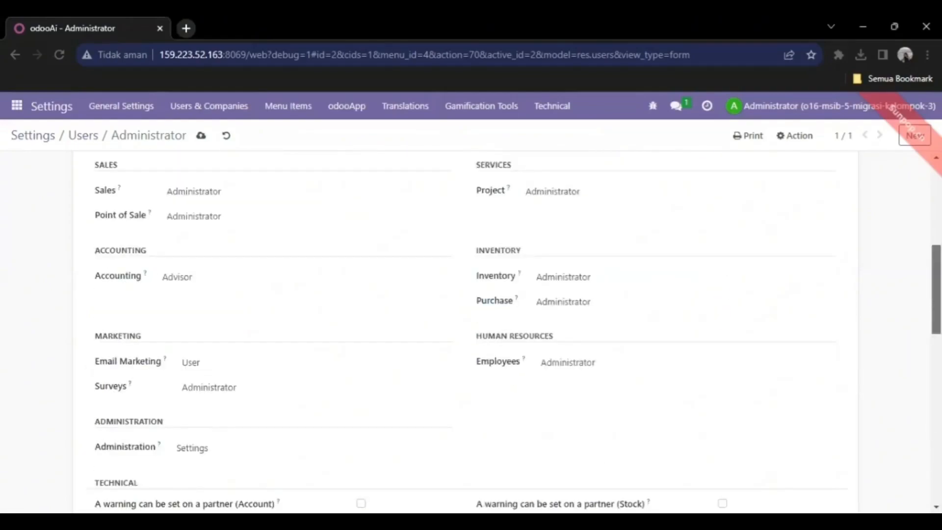
{"action": "left_click_drag", "start_coordinate": [936, 289], "coordinate": [937, 223]}
{"action": "scroll", "coordinate": [442, 246], "scroll_direction": "up", "scroll_amount": 1}
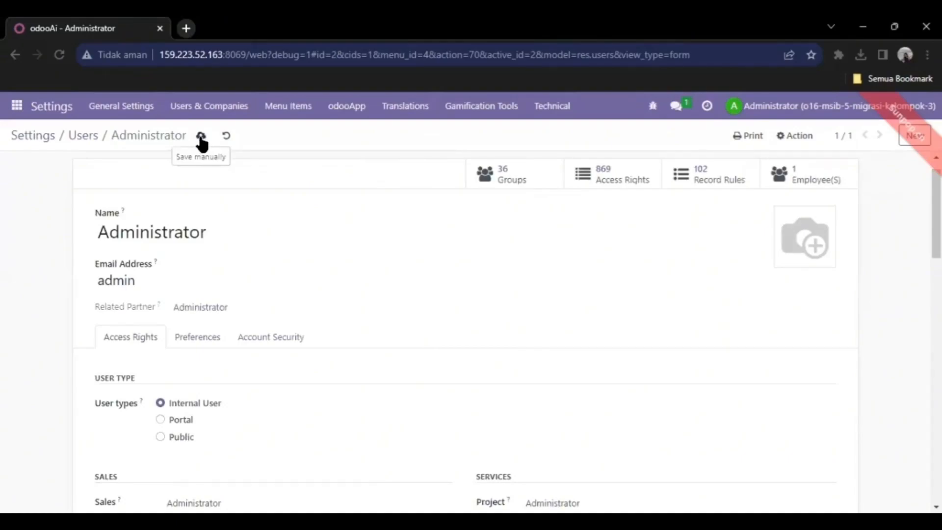
{"action": "left_click", "coordinate": [200, 136]}
- Review the Administrator's 45 groups, 869 access rights and 102 record rules
{"action": "scroll", "coordinate": [466, 333], "scroll_direction": "down", "scroll_amount": 5}
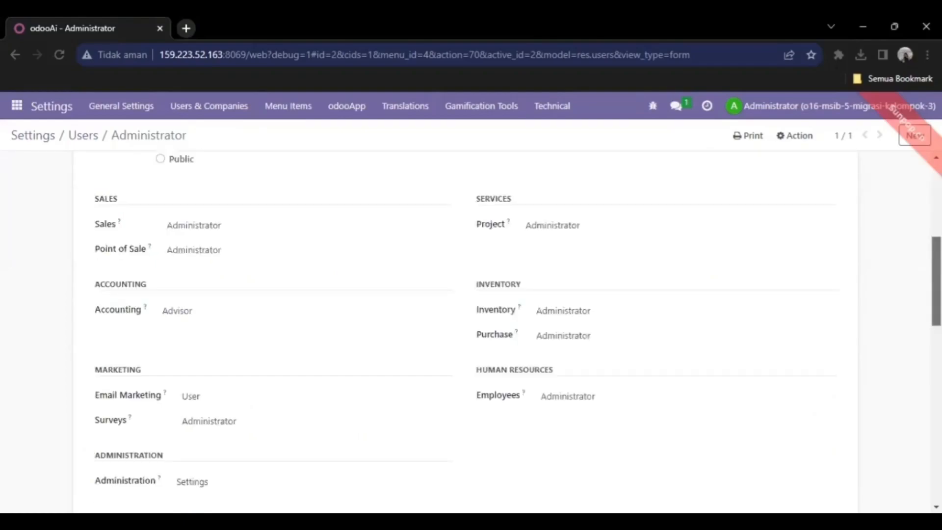
{"action": "scroll", "coordinate": [466, 334], "scroll_direction": "down", "scroll_amount": 4}
{"action": "scroll", "coordinate": [466, 334], "scroll_direction": "down", "scroll_amount": 2}
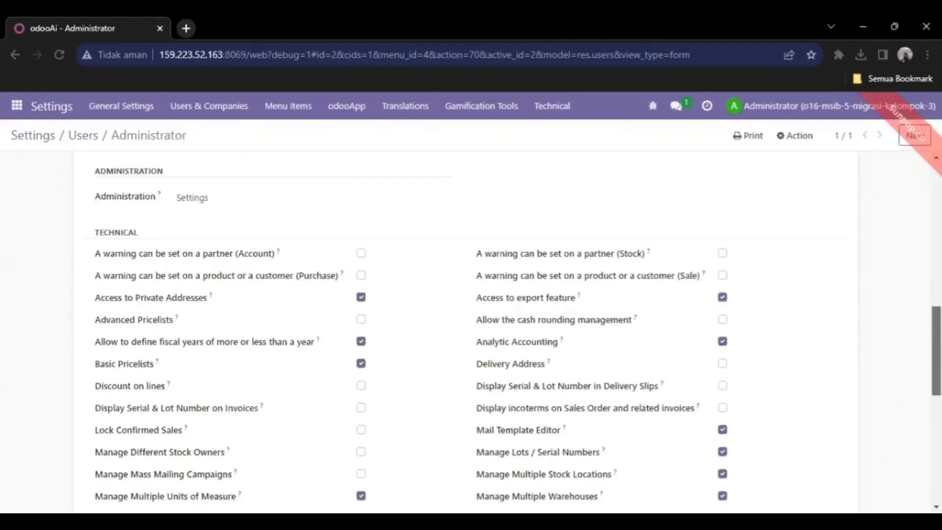
{"action": "scroll", "coordinate": [466, 334], "scroll_direction": "down", "scroll_amount": 1}
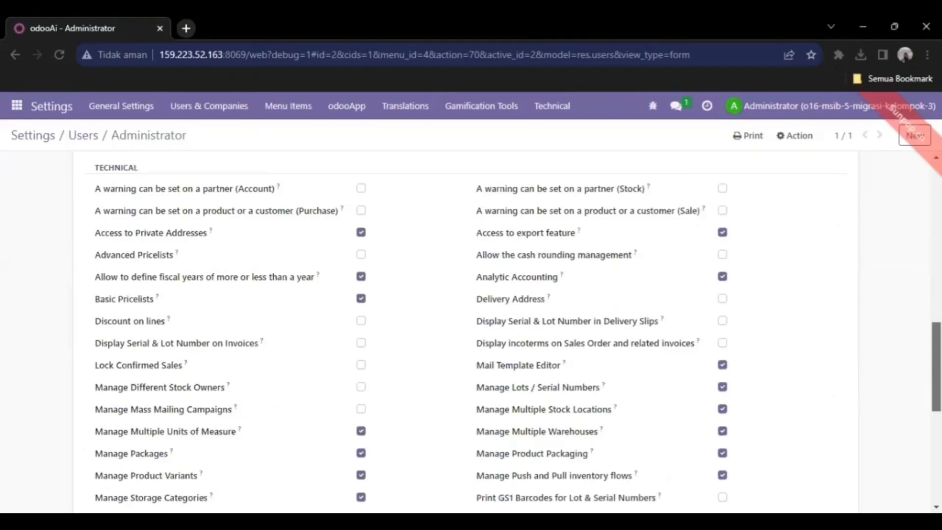
{"action": "scroll", "coordinate": [466, 333], "scroll_direction": "down", "scroll_amount": 1}
{"action": "scroll", "coordinate": [466, 334], "scroll_direction": "down", "scroll_amount": 5}
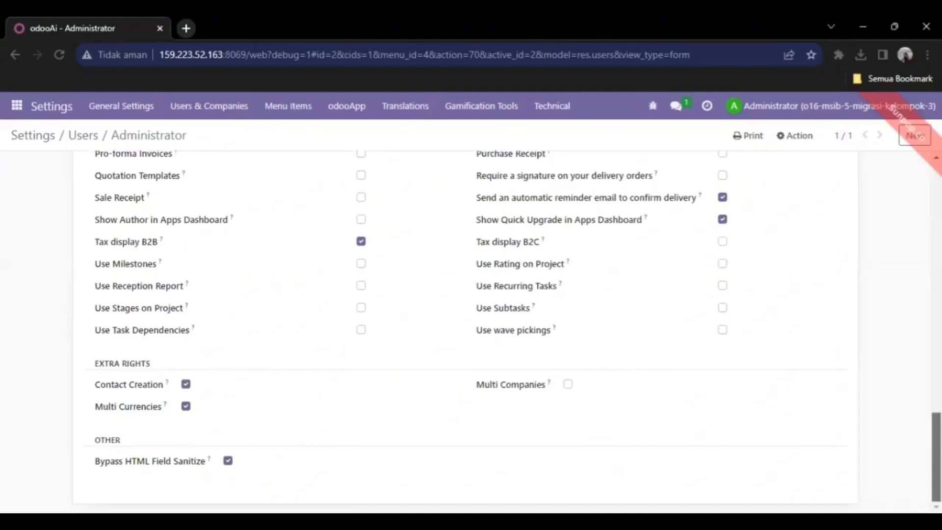
{"action": "scroll", "coordinate": [708, 316], "scroll_direction": "up", "scroll_amount": 4}
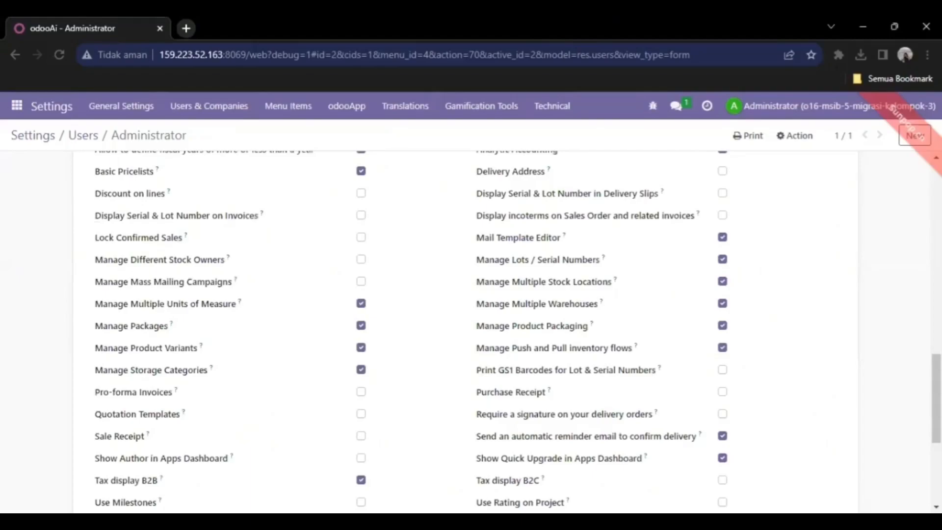
{"action": "scroll", "coordinate": [466, 328], "scroll_direction": "up", "scroll_amount": 7}
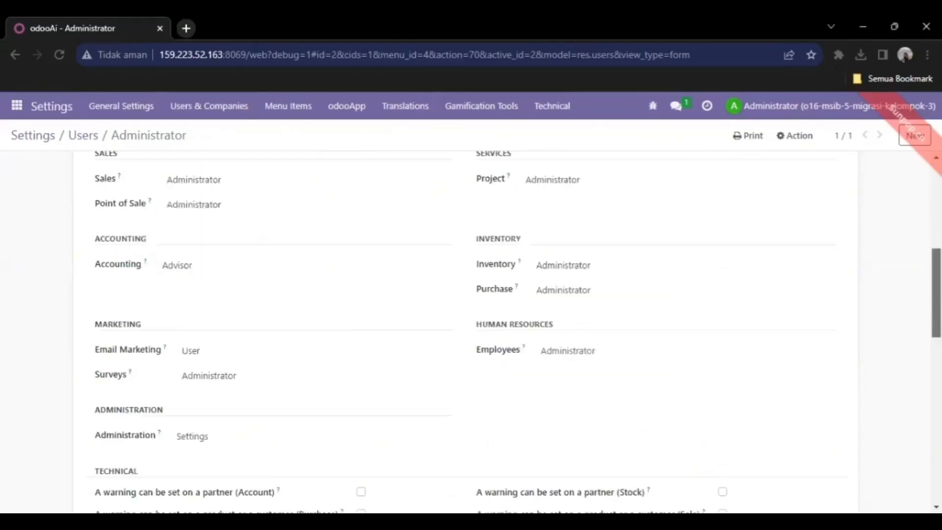
{"action": "scroll", "coordinate": [466, 329], "scroll_direction": "up", "scroll_amount": 4}
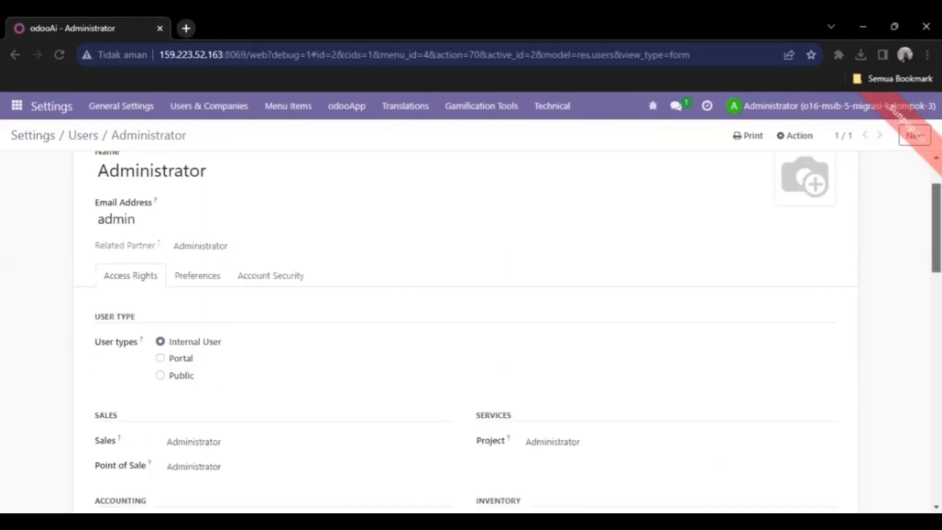
{"action": "scroll", "coordinate": [466, 329], "scroll_direction": "up", "scroll_amount": 2}
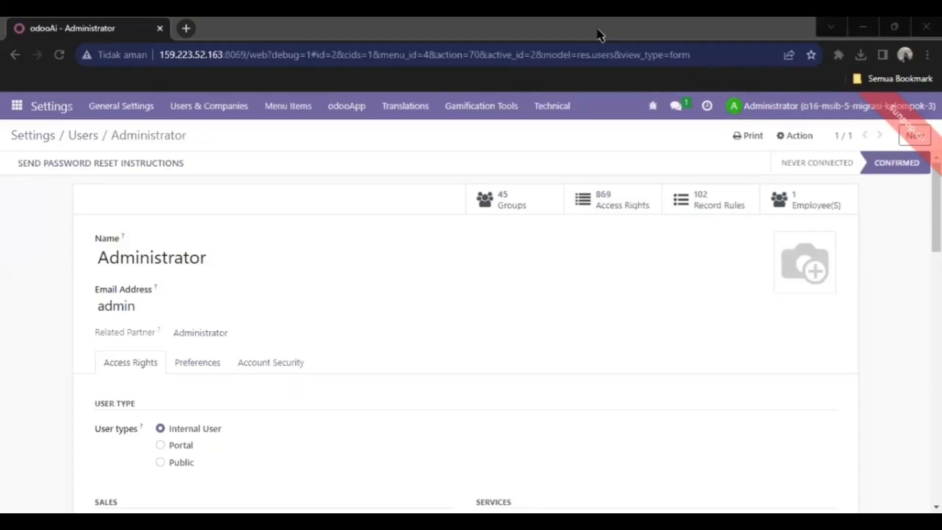
{"action": "left_click", "coordinate": [16, 107]}
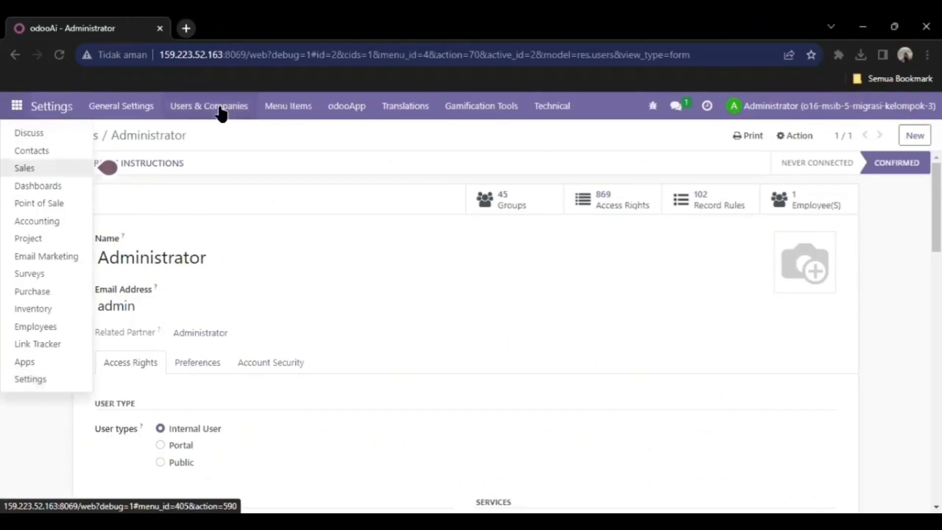
- Show the Companies list from Users & Companies, which holds only My Company
{"action": "left_click", "coordinate": [289, 155]}
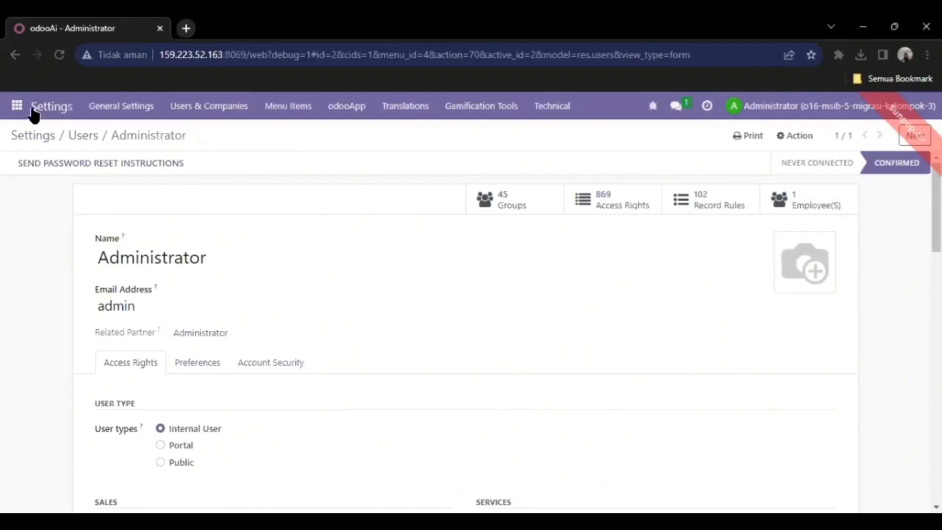
{"action": "left_click", "coordinate": [212, 118]}
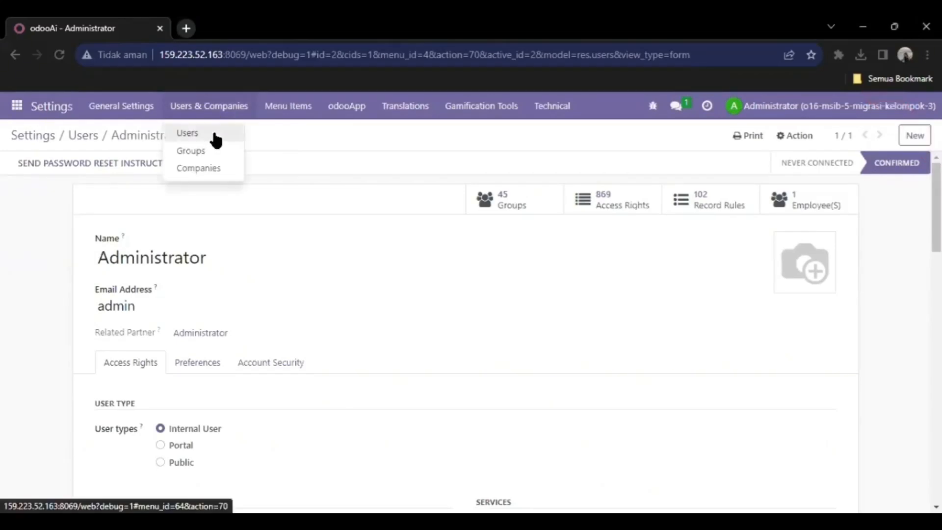
{"action": "left_click", "coordinate": [211, 172]}
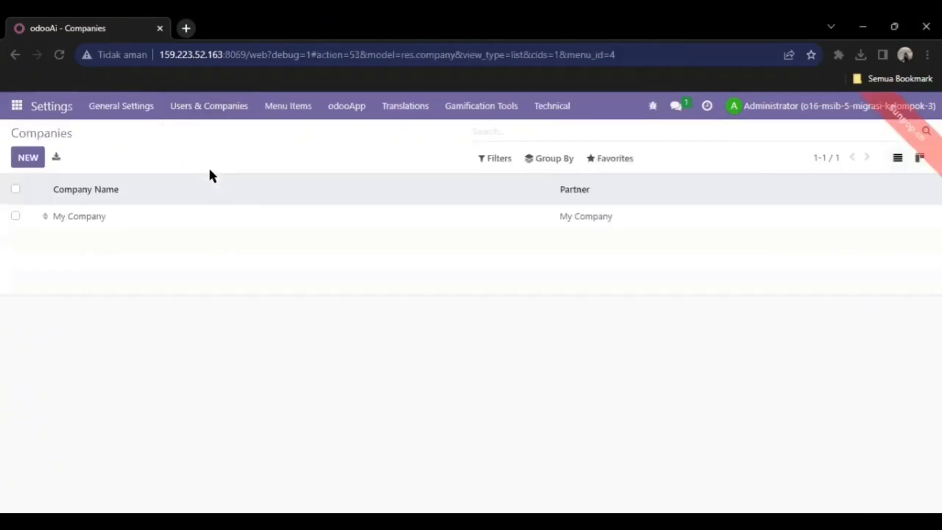
- Rename My Company to PT.Amethyst and save it
{"action": "left_click", "coordinate": [189, 212]}
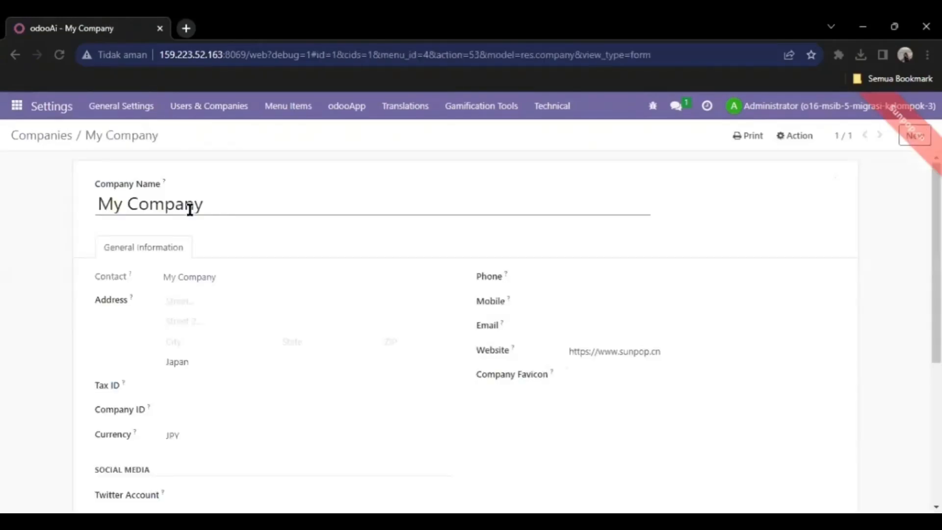
{"action": "left_click", "coordinate": [227, 204]}
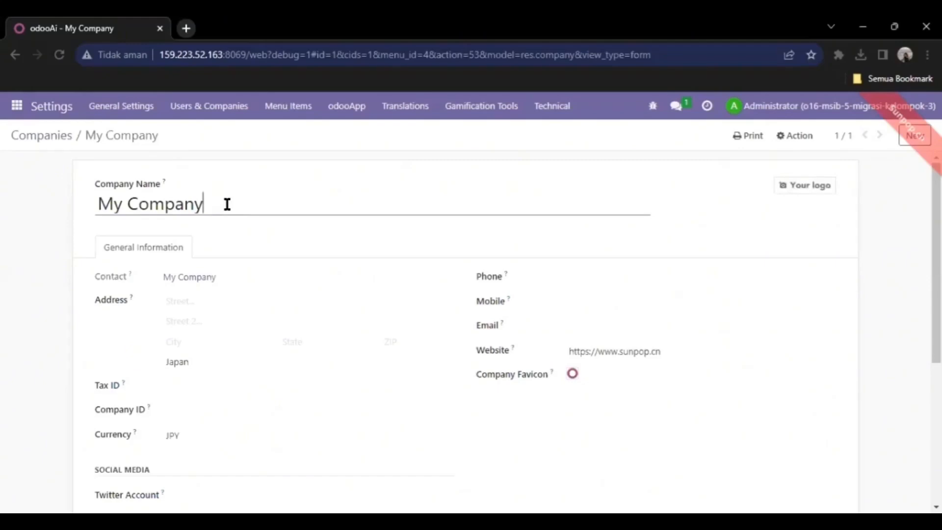
{"action": "key", "text": "ctrl+a"}
{"action": "key", "text": "BackSpace"}
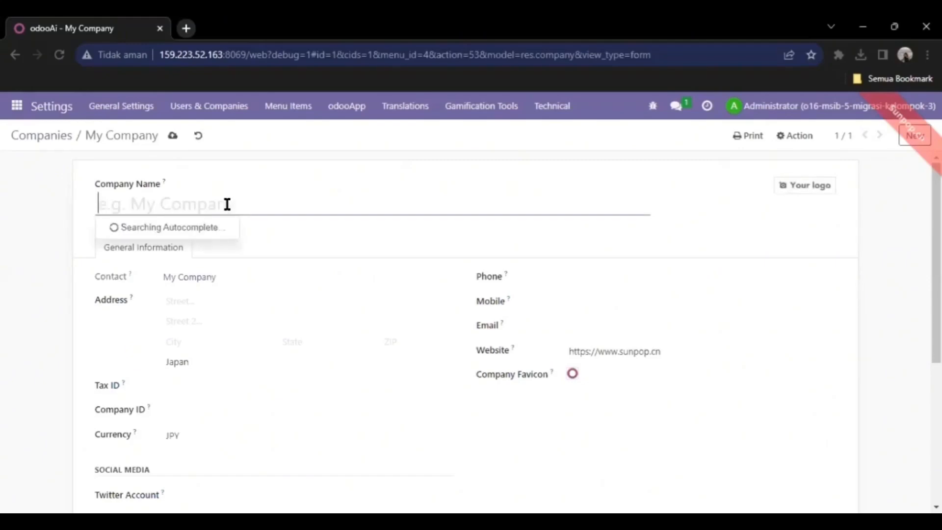
{"action": "type", "text": "PT.A"}
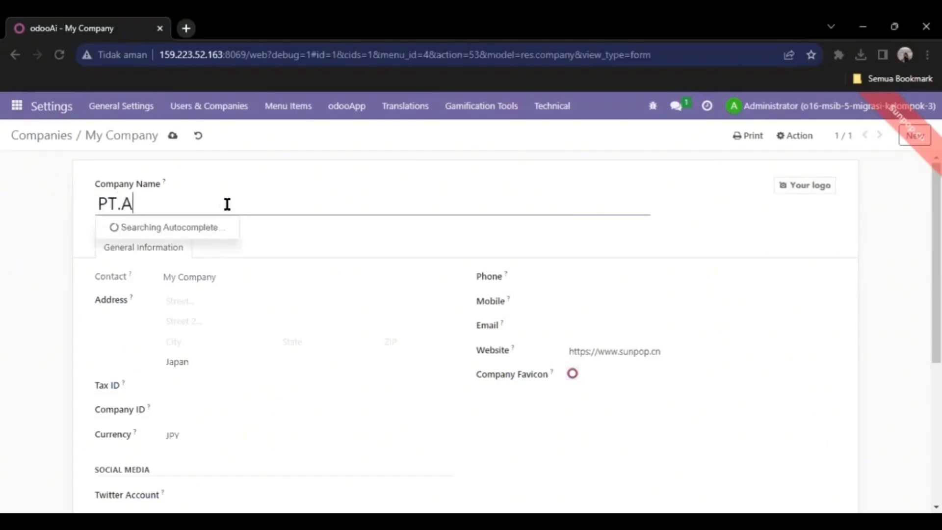
{"action": "type", "text": "methyst"}
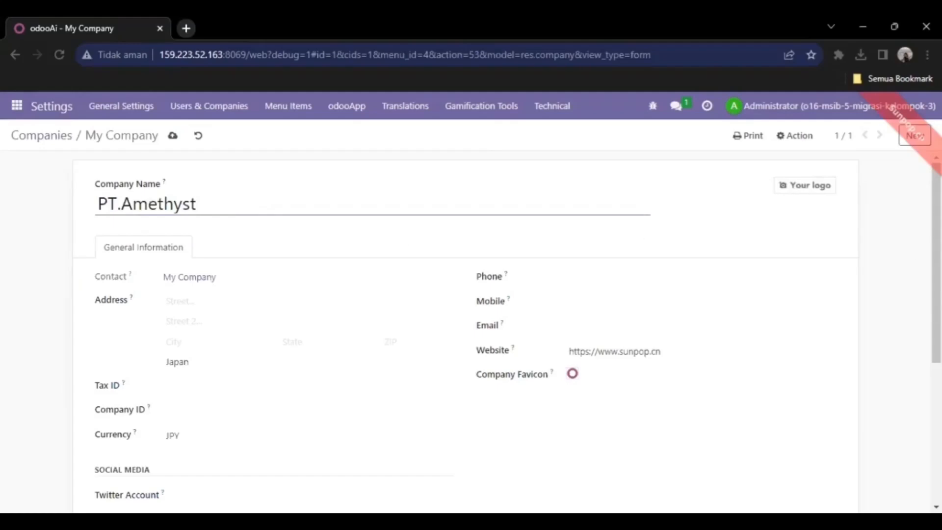
{"action": "scroll", "coordinate": [935, 294], "scroll_direction": "down", "scroll_amount": 2}
{"action": "scroll", "coordinate": [518, 331], "scroll_direction": "down", "scroll_amount": 1}
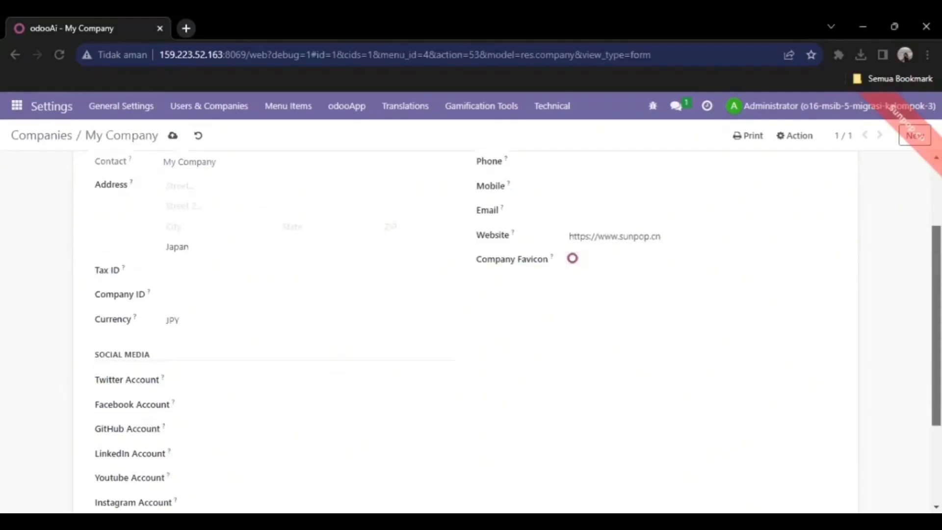
{"action": "scroll", "coordinate": [466, 333], "scroll_direction": "up", "scroll_amount": 1}
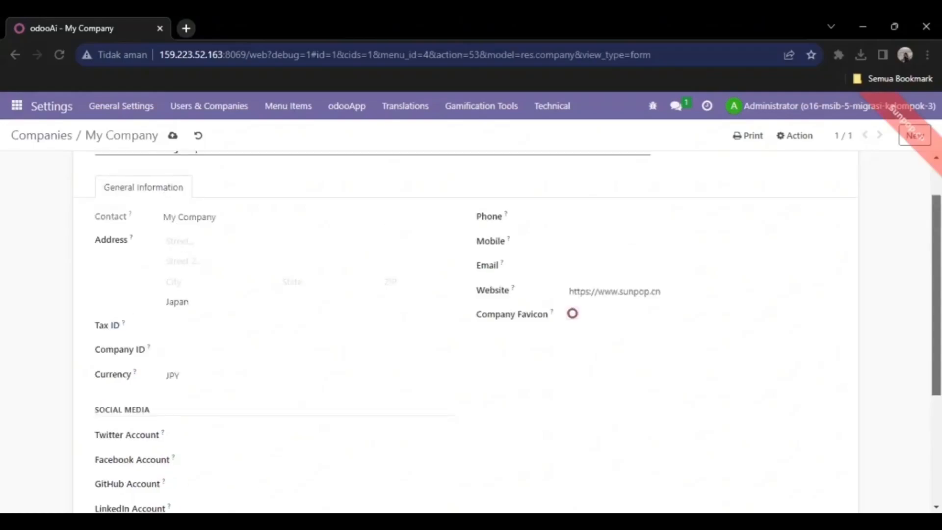
{"action": "scroll", "coordinate": [466, 333], "scroll_direction": "up", "scroll_amount": 1}
{"action": "left_click_drag", "start_coordinate": [840, 278], "coordinate": [906, 284]}
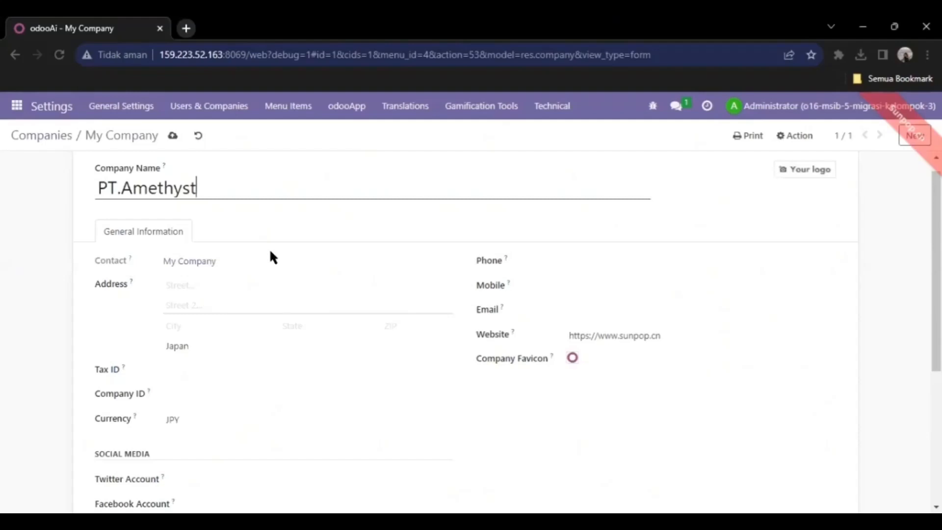
{"action": "left_click", "coordinate": [206, 262]}
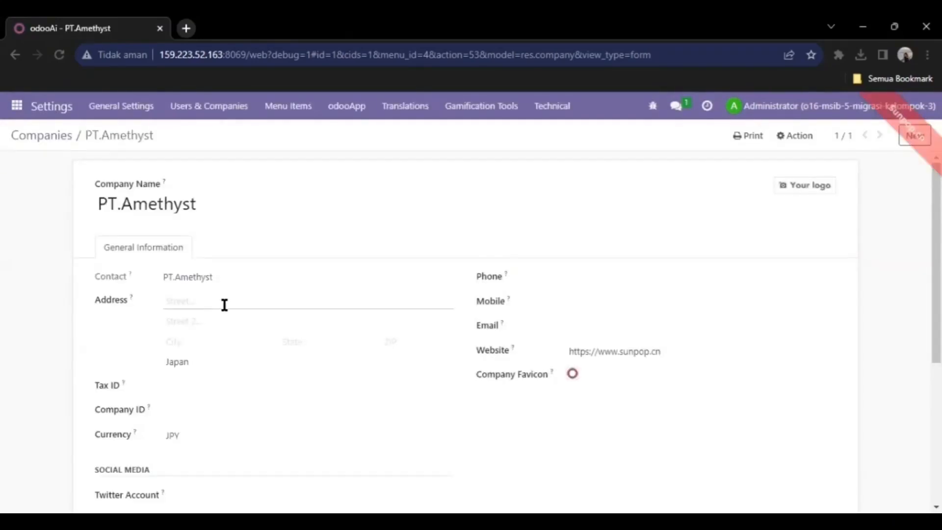
- Enter the company's street address and change the country from Japan to Indonesia
{"action": "left_click", "coordinate": [224, 305]}
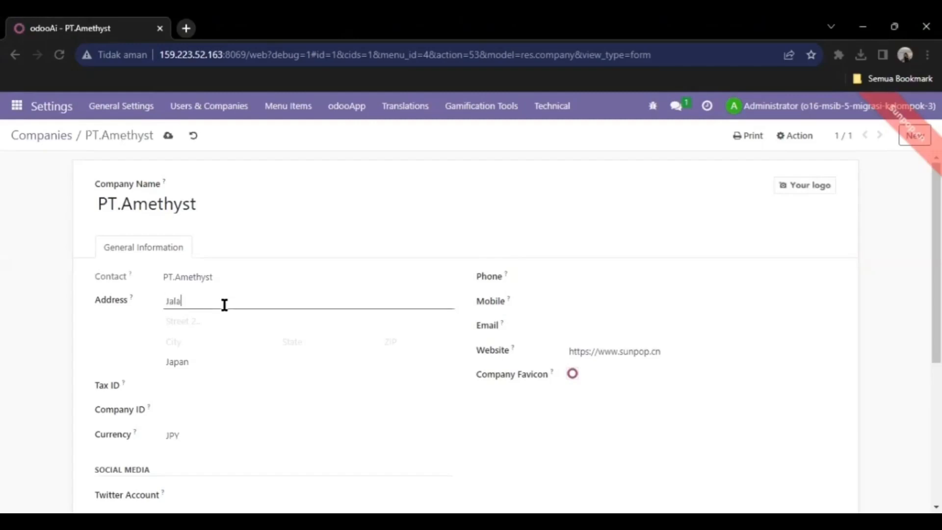
{"action": "left_click", "coordinate": [343, 363]}
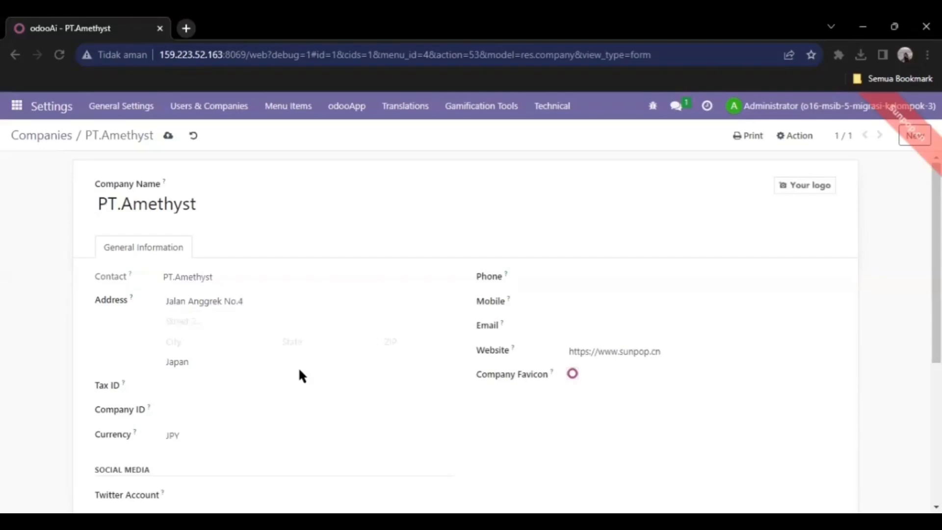
{"action": "left_click", "coordinate": [264, 358]}
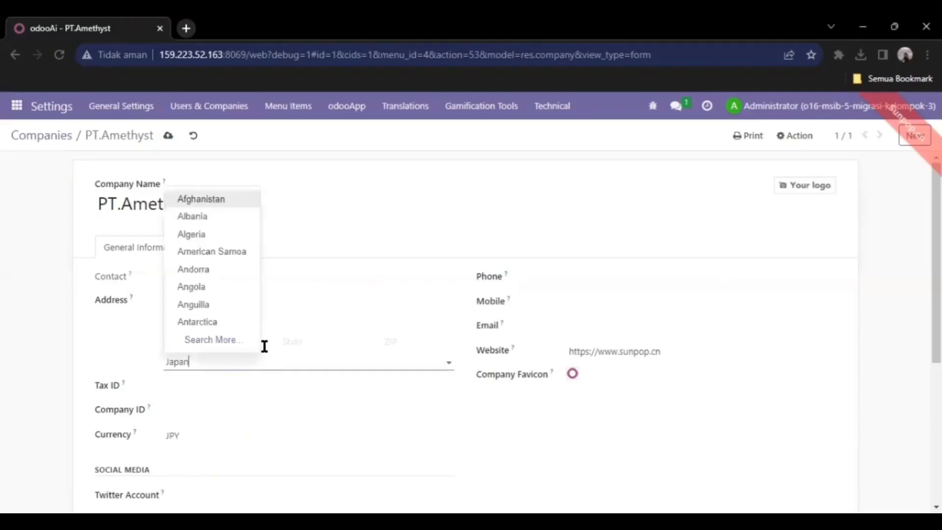
{"action": "key", "text": "BackSpace"}
{"action": "key", "text": "BackSpace"}
{"action": "key", "text": "BackSpace"}
{"action": "key", "text": "BackSpace"}
{"action": "key", "text": "BackSpace"}
{"action": "type", "text": "In"}
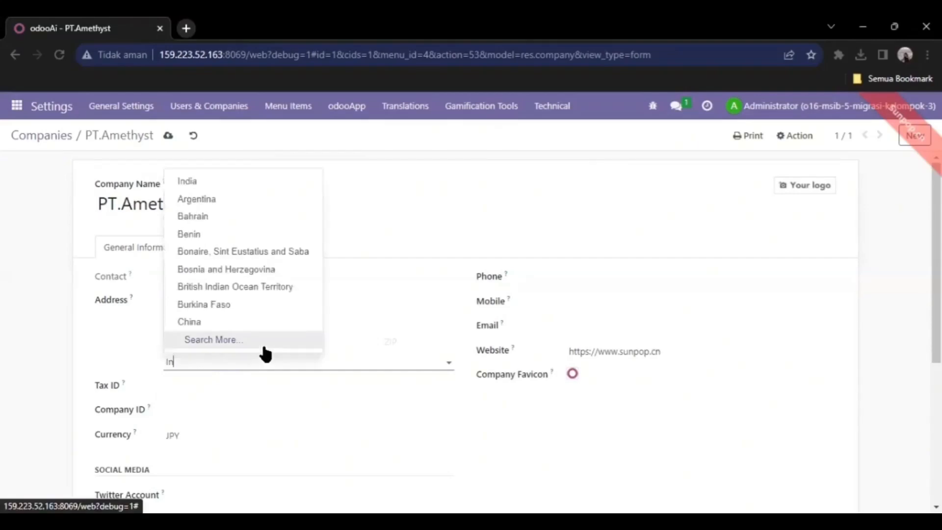
{"action": "type", "text": "do"}
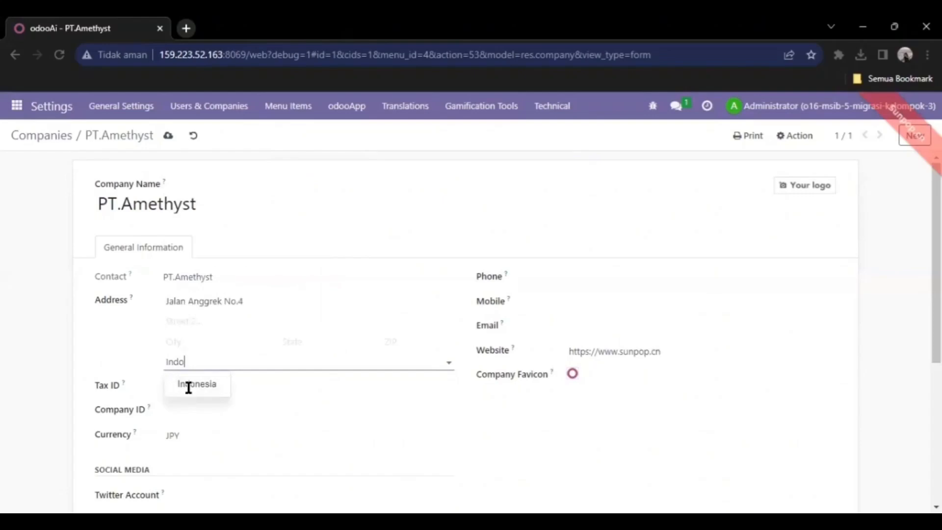
{"action": "left_click", "coordinate": [188, 387]}
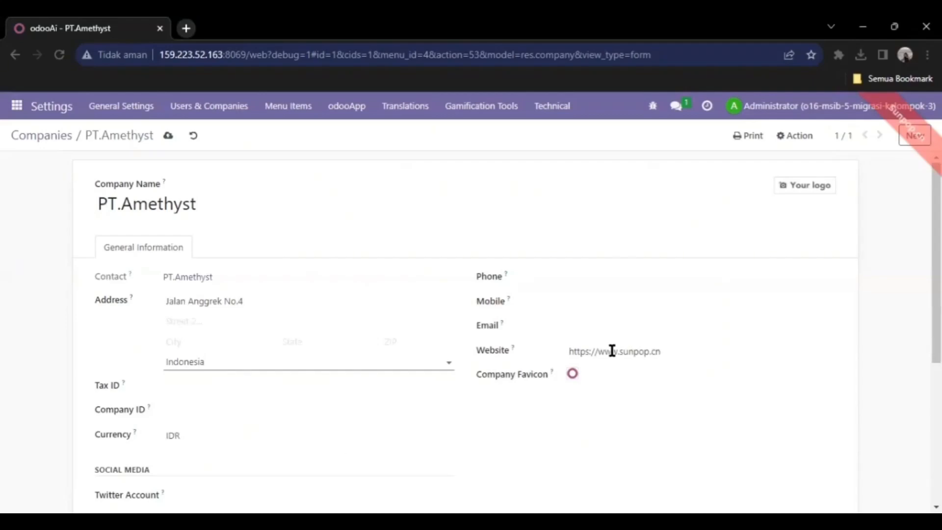
- Fill in PT.Amethyst's company e-mail address and save the record
{"action": "left_click", "coordinate": [685, 351]}
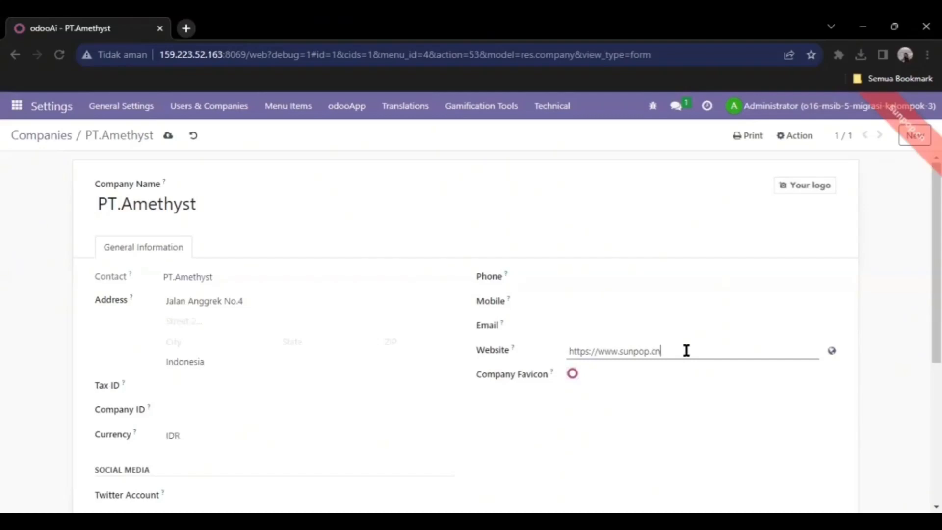
{"action": "left_click", "coordinate": [666, 332]}
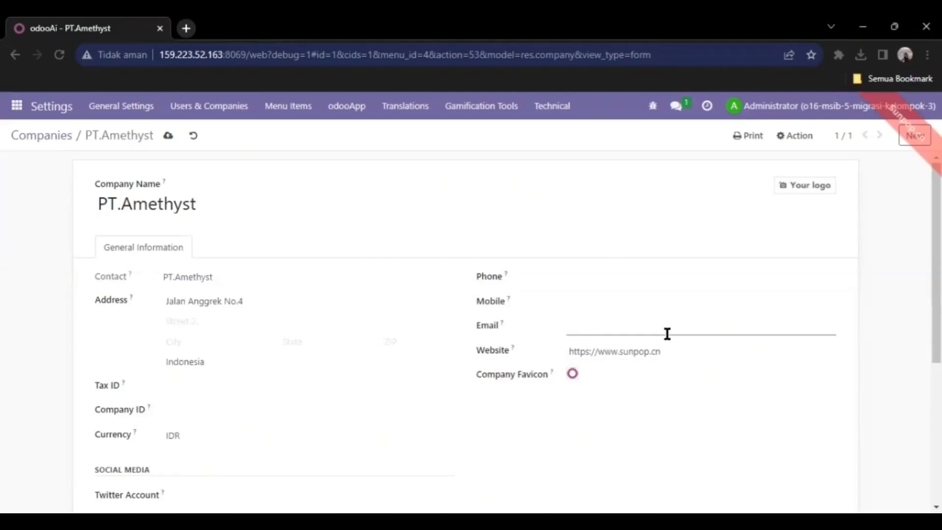
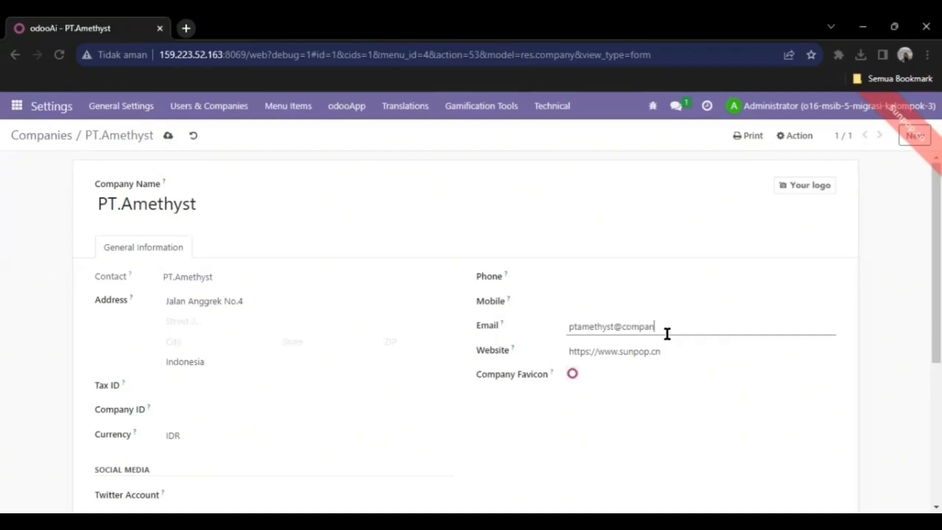
{"action": "scroll", "coordinate": [470, 324], "scroll_direction": "down", "scroll_amount": 3}
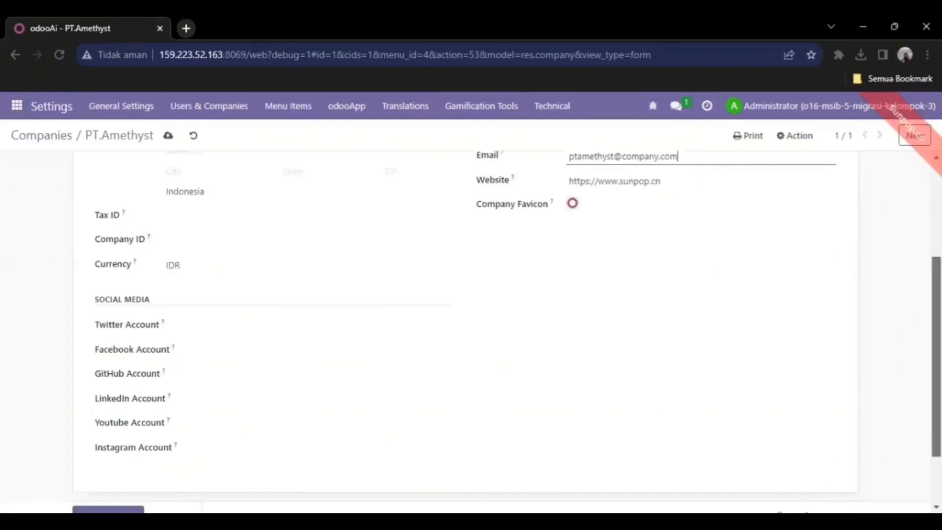
{"action": "scroll", "coordinate": [696, 244], "scroll_direction": "down", "scroll_amount": 2}
{"action": "scroll", "coordinate": [696, 243], "scroll_direction": "up", "scroll_amount": 4}
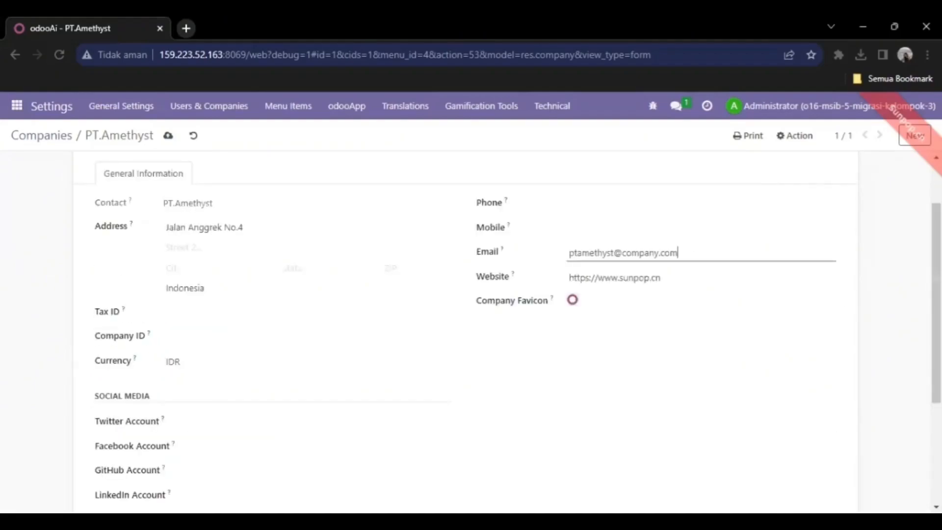
{"action": "scroll", "coordinate": [288, 184], "scroll_direction": "up", "scroll_amount": 2}
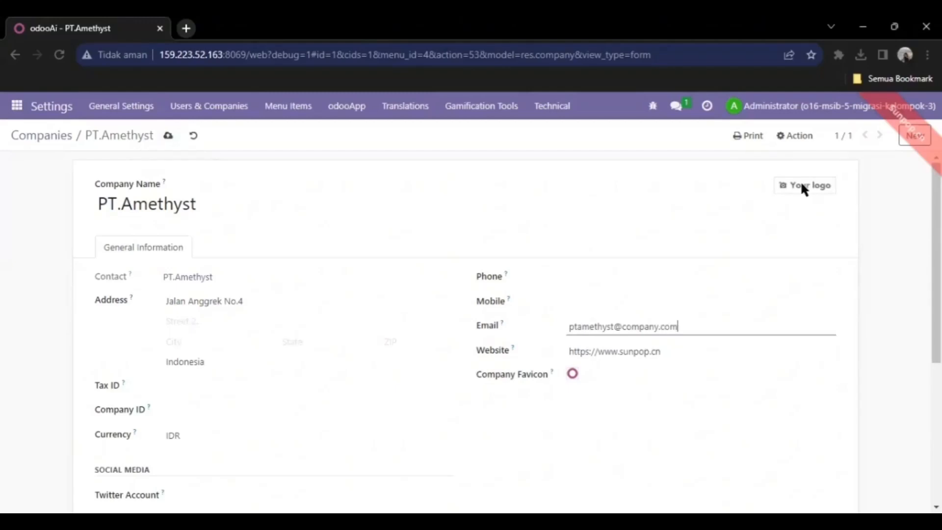
{"action": "left_click", "coordinate": [169, 136]}
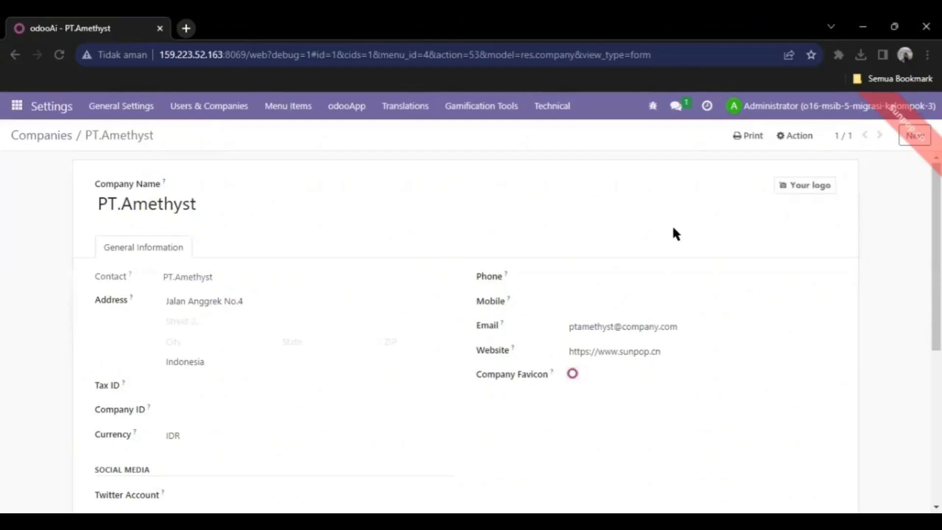
- Enter the company phone number on PT.Amethyst and save it
{"action": "left_click", "coordinate": [579, 282]}
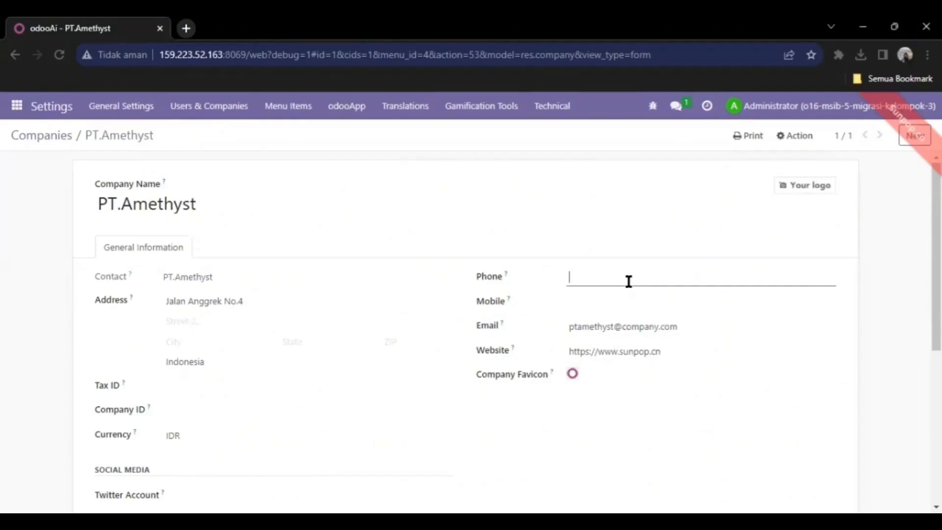
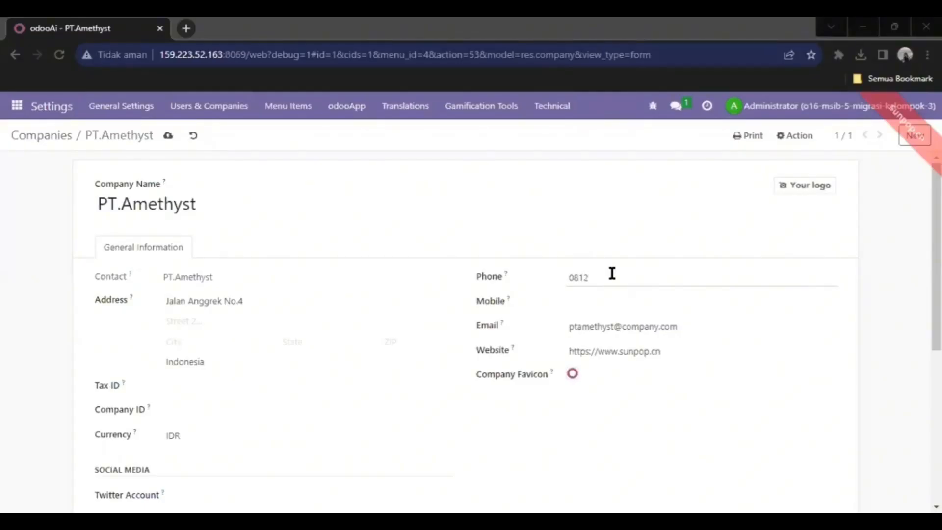
{"action": "left_click", "coordinate": [612, 273]}
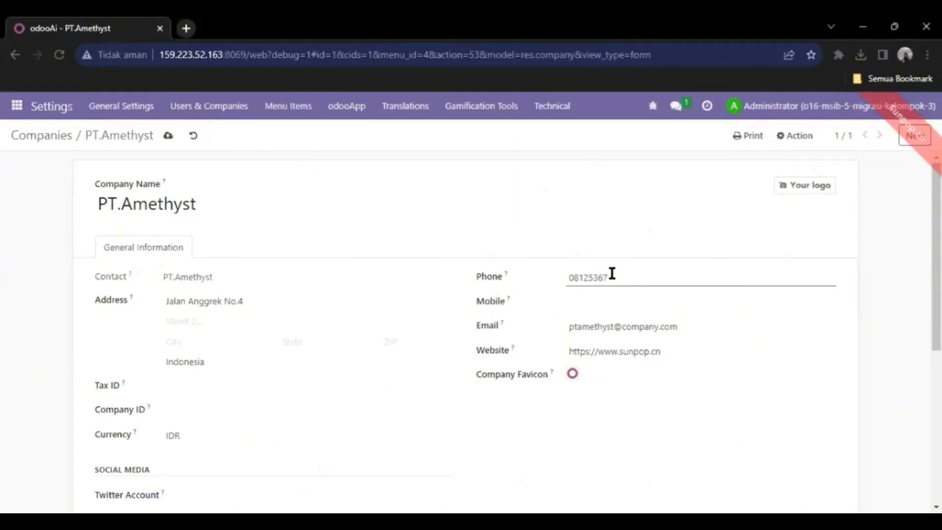
{"action": "scroll", "coordinate": [465, 319], "scroll_direction": "down", "scroll_amount": 5}
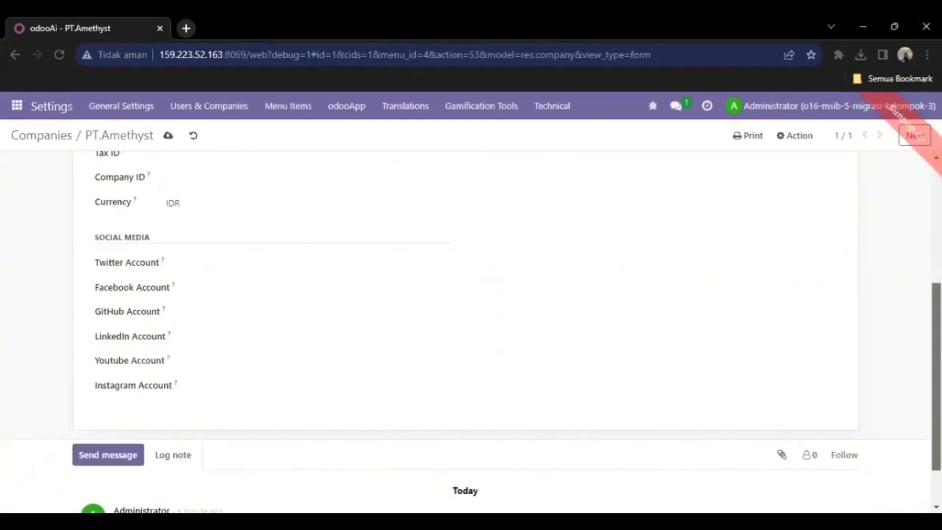
{"action": "scroll", "coordinate": [465, 319], "scroll_direction": "up", "scroll_amount": 4}
{"action": "scroll", "coordinate": [224, 160], "scroll_direction": "up", "scroll_amount": 1}
{"action": "left_click", "coordinate": [168, 135]}
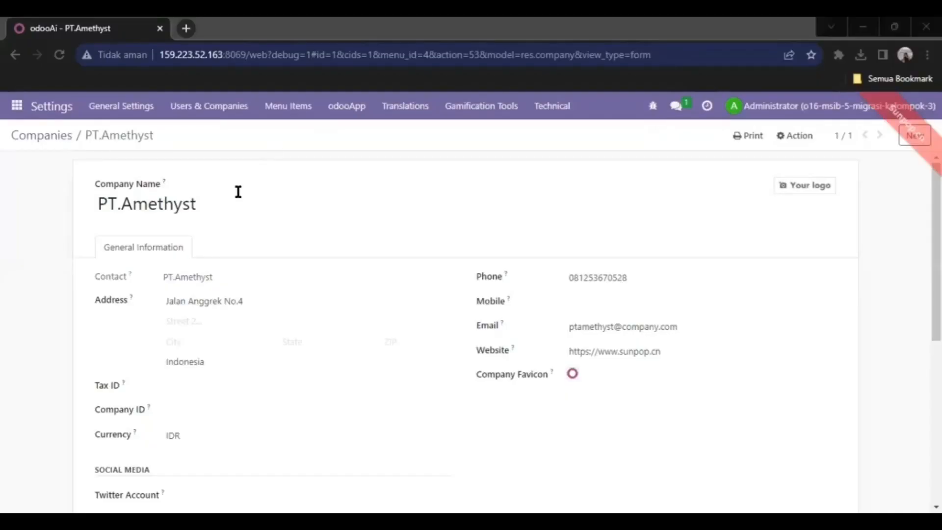
- Show the Purchase section of General Settings, passing through Sales
{"action": "left_click", "coordinate": [238, 192]}
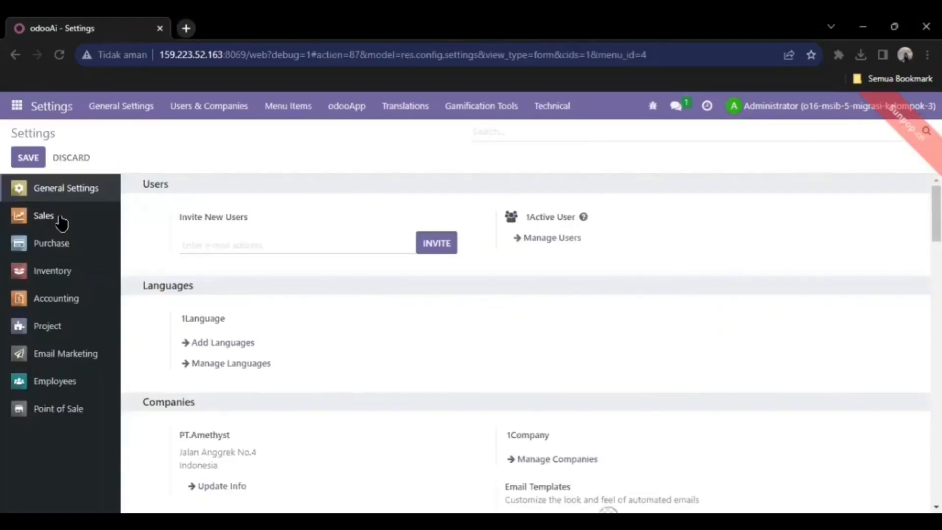
{"action": "left_click", "coordinate": [44, 216]}
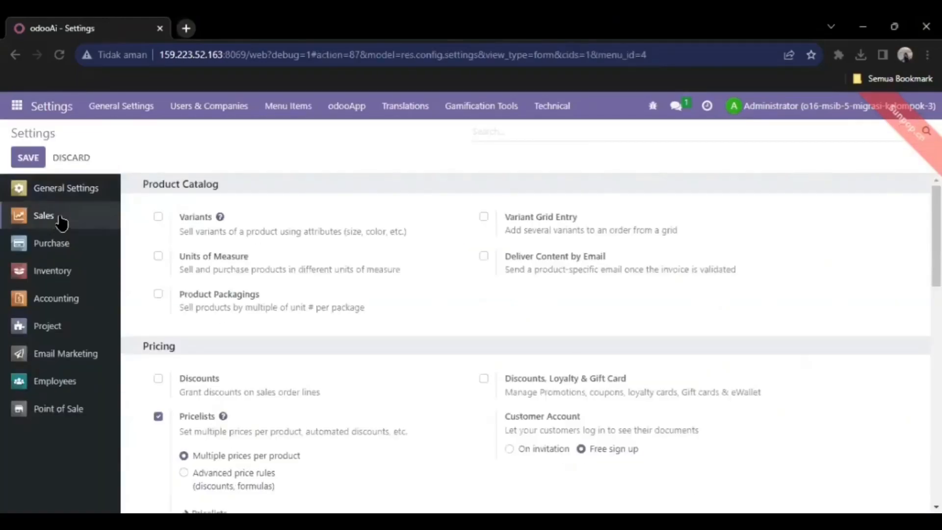
{"action": "left_click", "coordinate": [65, 247]}
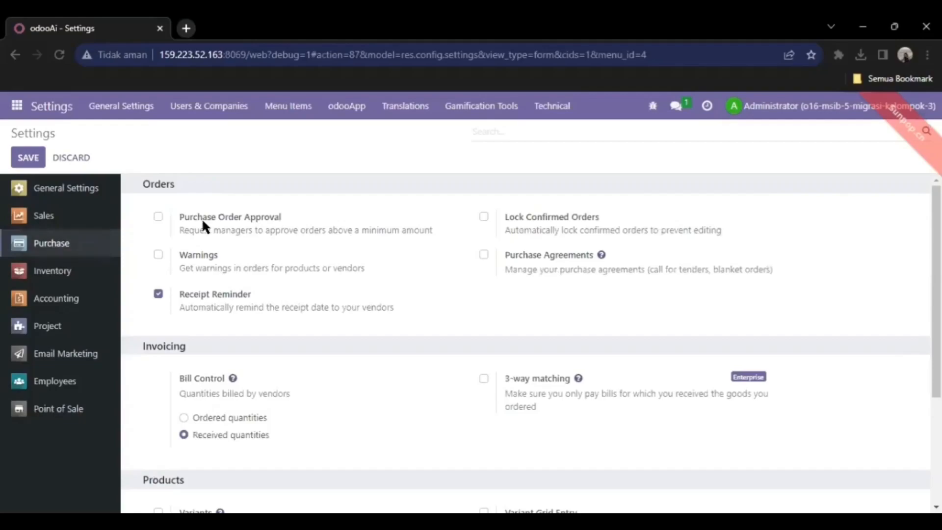
- Turn on Purchase Order Approval with a Rp 0.00 minimum, plus Warnings and Lock Confirmed Orders
{"action": "left_click", "coordinate": [158, 218]}
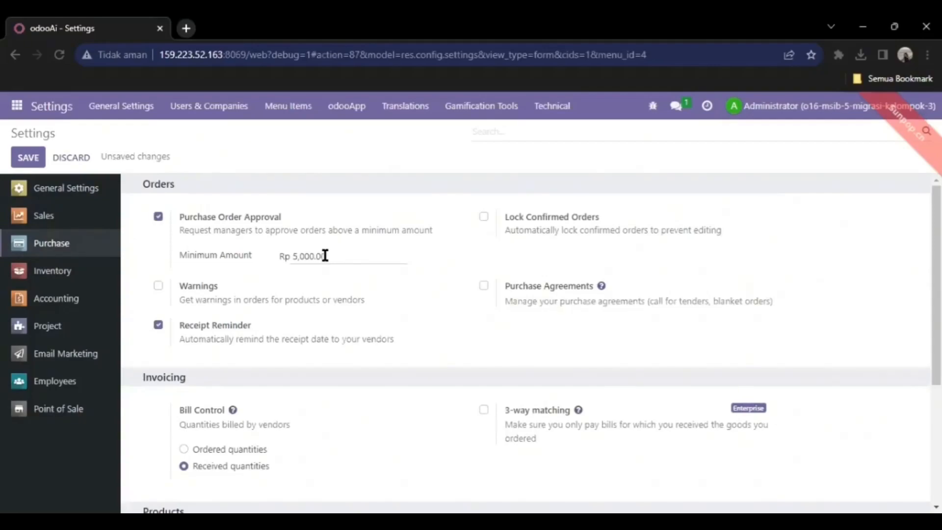
{"action": "left_click", "coordinate": [156, 290]}
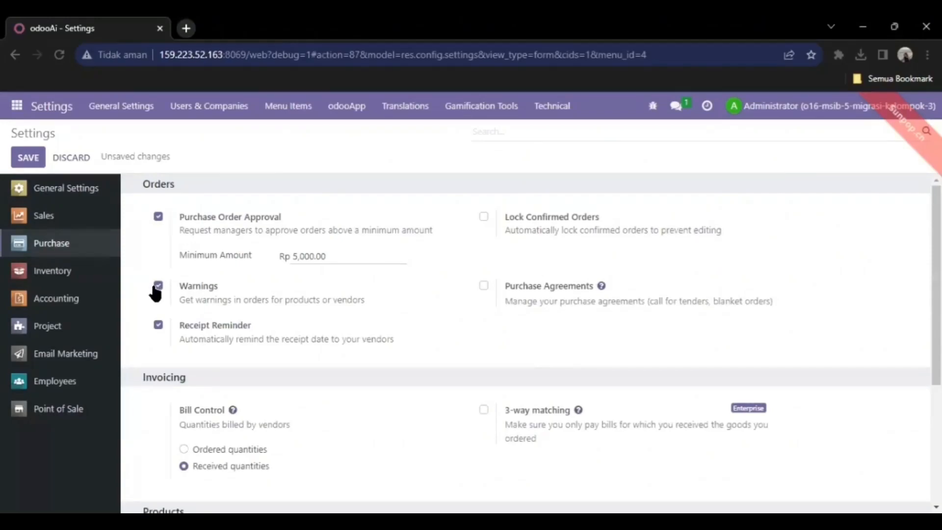
{"action": "left_click", "coordinate": [483, 288]}
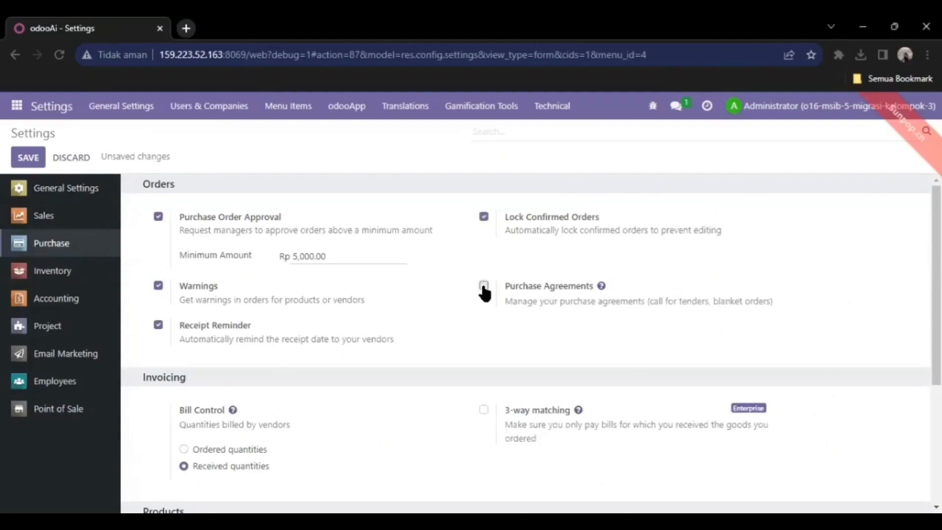
{"action": "left_click", "coordinate": [332, 258]}
{"action": "key", "text": "ctrl+a"}
{"action": "key", "text": "BackSpace"}
{"action": "type", "text": "0"}
{"action": "left_click", "coordinate": [443, 253]}
- Enable Variants, Product Packagings and Variant Grid Entry for purchases
{"action": "mouse_move", "coordinate": [472, 297]}
{"action": "left_click_drag", "start_coordinate": [935, 295], "coordinate": [936, 408]}
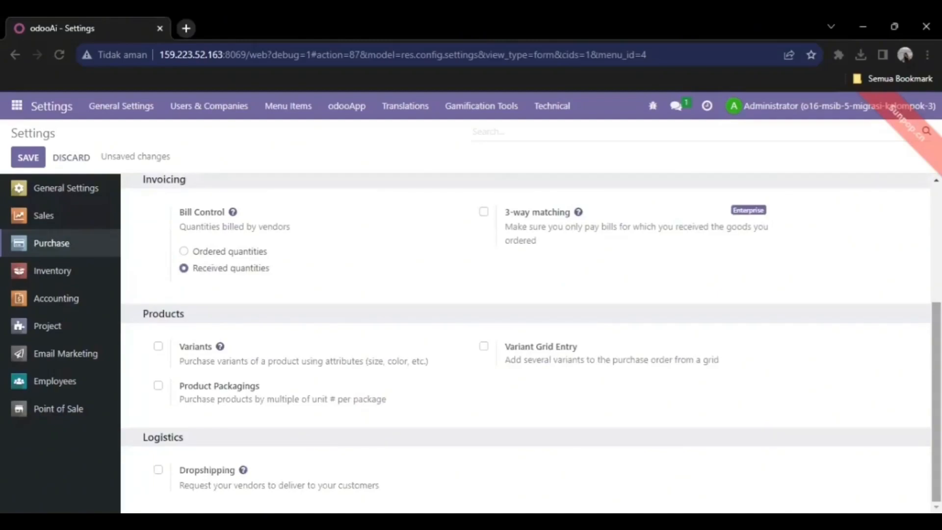
{"action": "left_click", "coordinate": [158, 345]}
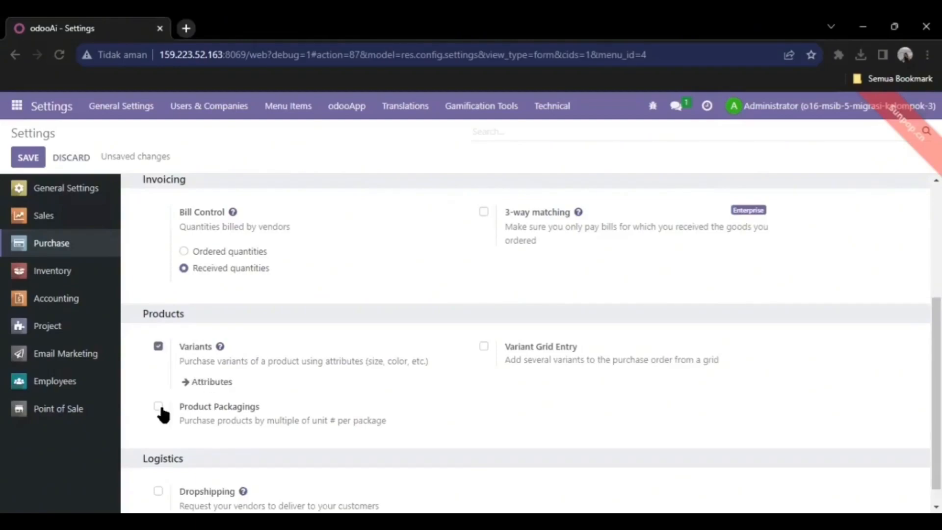
{"action": "left_click", "coordinate": [158, 406]}
{"action": "left_click", "coordinate": [542, 348]}
{"action": "mouse_move", "coordinate": [935, 375]}
{"action": "left_mouse_down"}
{"action": "mouse_move", "coordinate": [935, 388]}
{"action": "mouse_move", "coordinate": [936, 263]}
{"action": "mouse_move", "coordinate": [935, 387]}
{"action": "left_mouse_up"}
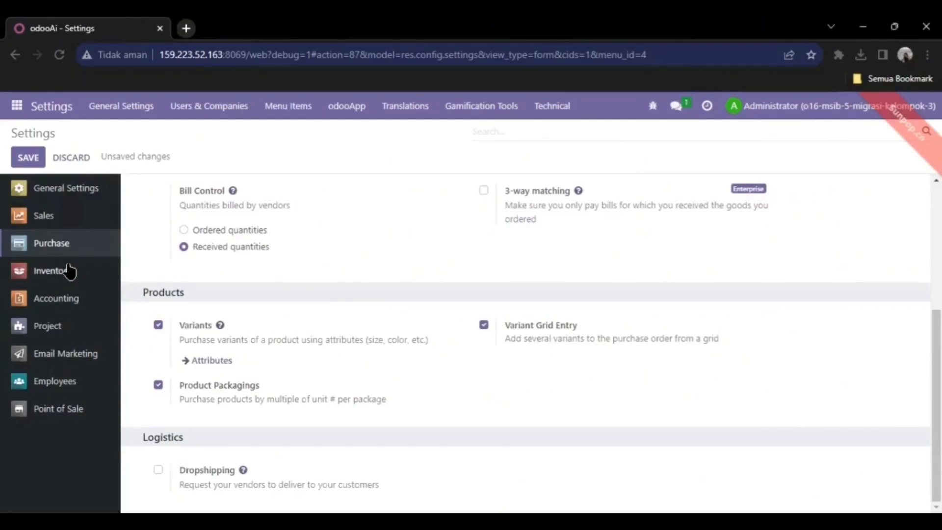
- In Inventory settings, enable Packages, Warnings, Reception Report, Batch Transfers and Wave Transfers
{"action": "left_click", "coordinate": [70, 270]}
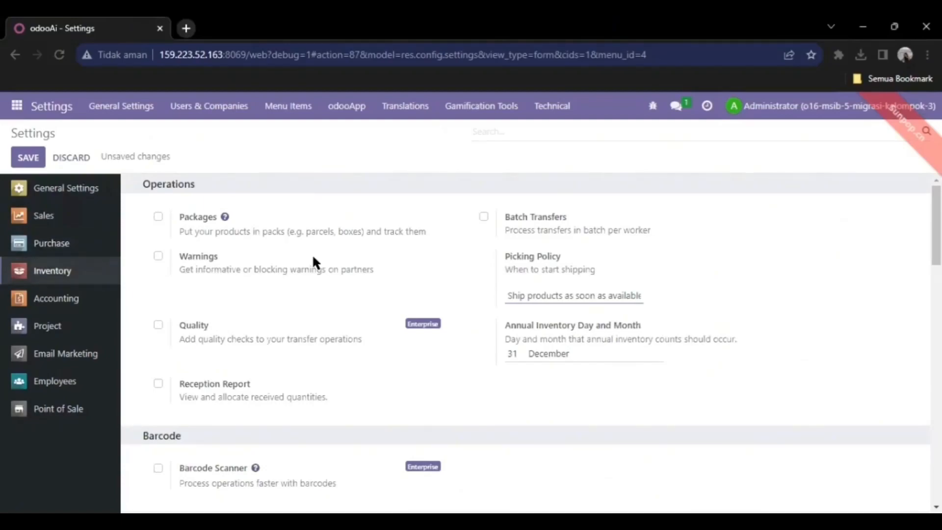
{"action": "left_click", "coordinate": [158, 221]}
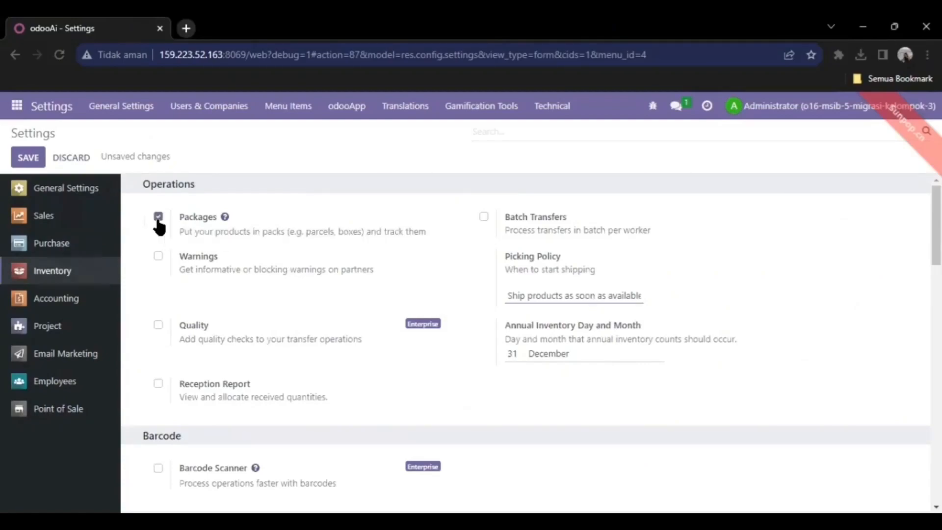
{"action": "left_click", "coordinate": [158, 256]}
{"action": "left_click", "coordinate": [158, 383]}
{"action": "scroll", "coordinate": [525, 343], "scroll_direction": "down", "scroll_amount": 1}
{"action": "scroll", "coordinate": [488, 226], "scroll_direction": "down", "scroll_amount": 1}
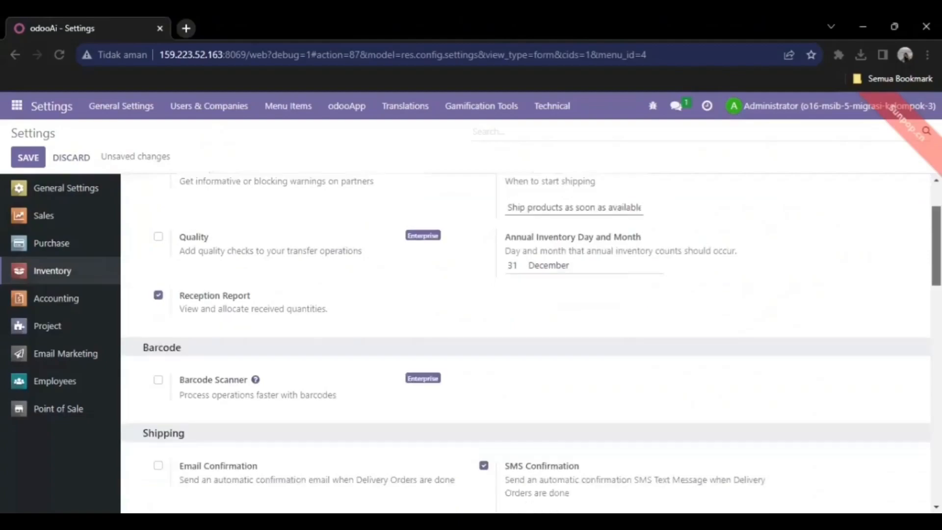
{"action": "scroll", "coordinate": [488, 226], "scroll_direction": "up", "scroll_amount": 2}
{"action": "left_click", "coordinate": [484, 216]}
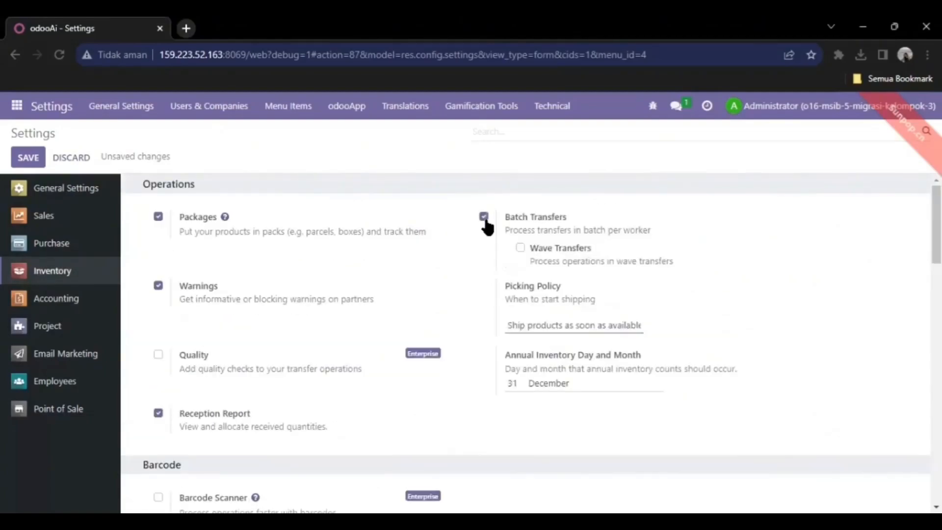
{"action": "left_click", "coordinate": [519, 247]}
- Enable confirmation emails for finished delivery orders
{"action": "scroll", "coordinate": [525, 343], "scroll_direction": "down", "scroll_amount": 4}
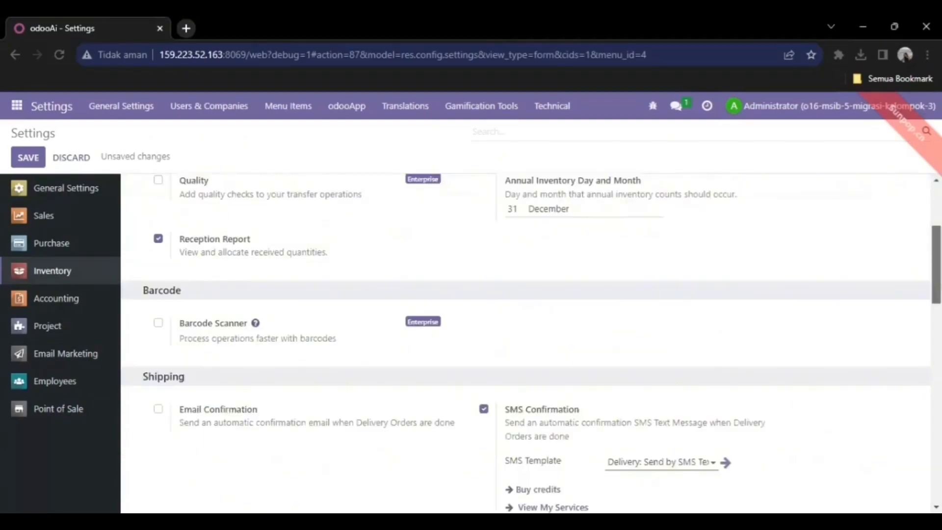
{"action": "scroll", "coordinate": [525, 343], "scroll_direction": "down", "scroll_amount": 1}
{"action": "scroll", "coordinate": [525, 343], "scroll_direction": "down", "scroll_amount": 1}
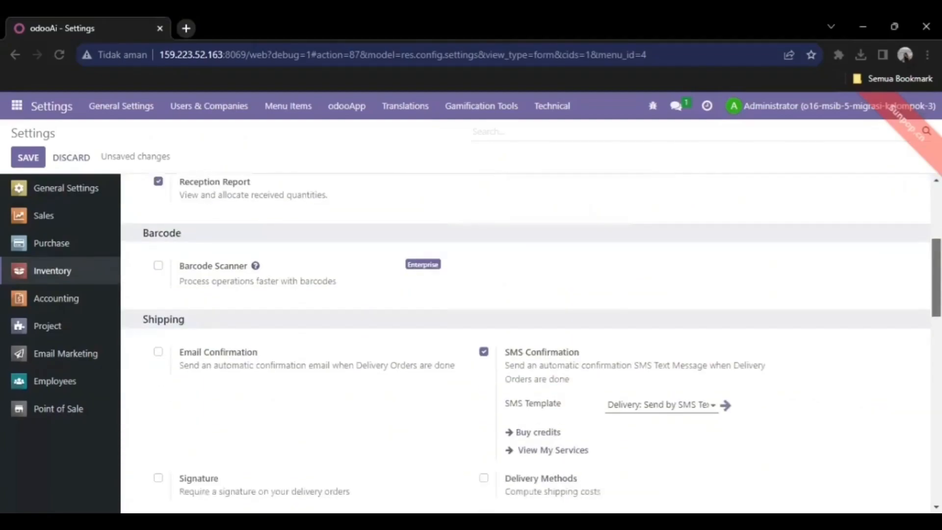
{"action": "scroll", "coordinate": [525, 343], "scroll_direction": "down", "scroll_amount": 2}
{"action": "scroll", "coordinate": [525, 344], "scroll_direction": "down", "scroll_amount": 1}
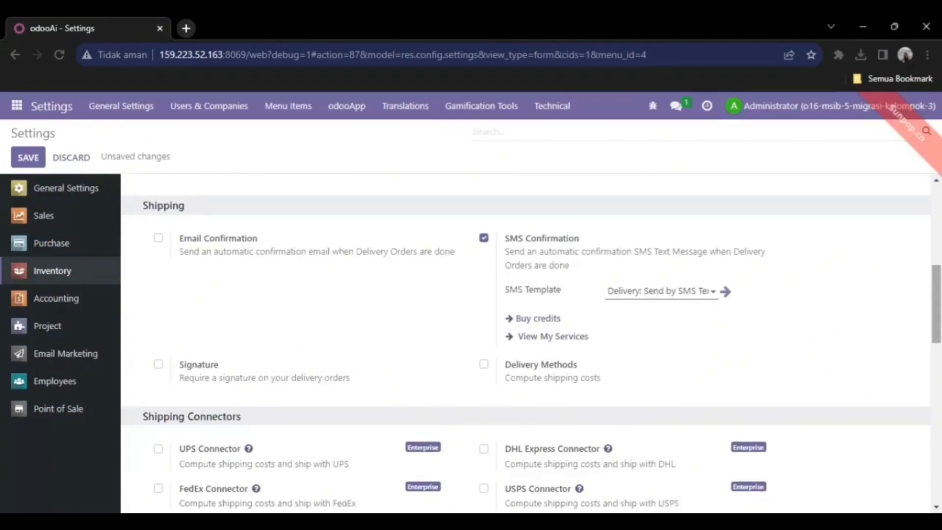
{"action": "scroll", "coordinate": [525, 343], "scroll_direction": "down", "scroll_amount": 1}
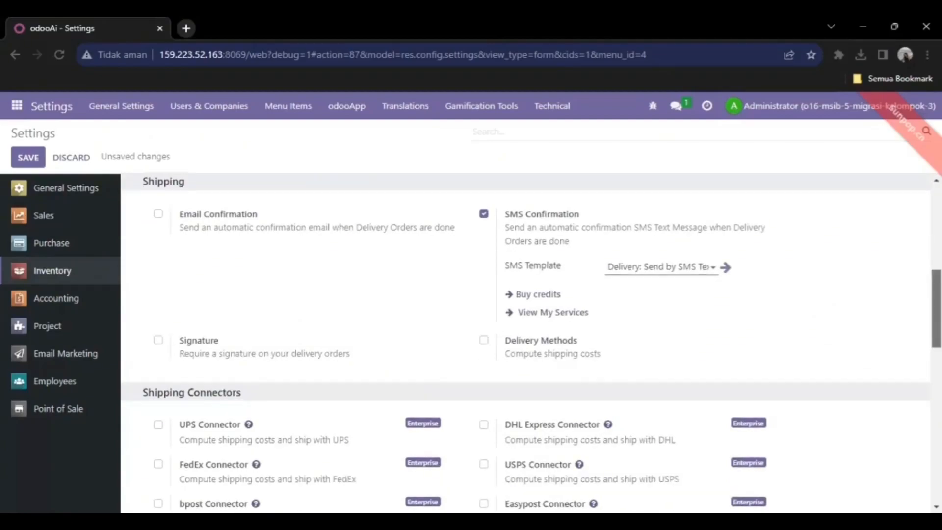
{"action": "scroll", "coordinate": [525, 343], "scroll_direction": "up", "scroll_amount": 1}
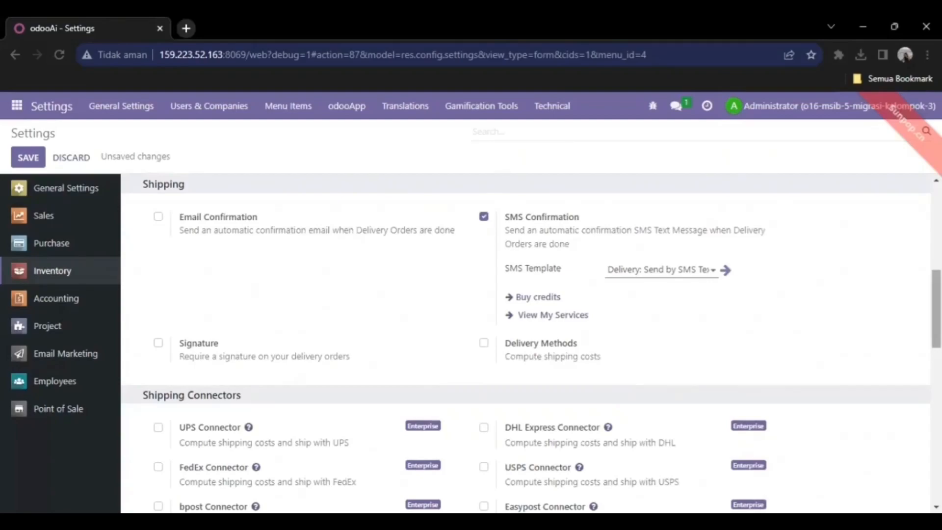
{"action": "scroll", "coordinate": [525, 344], "scroll_direction": "down", "scroll_amount": 1}
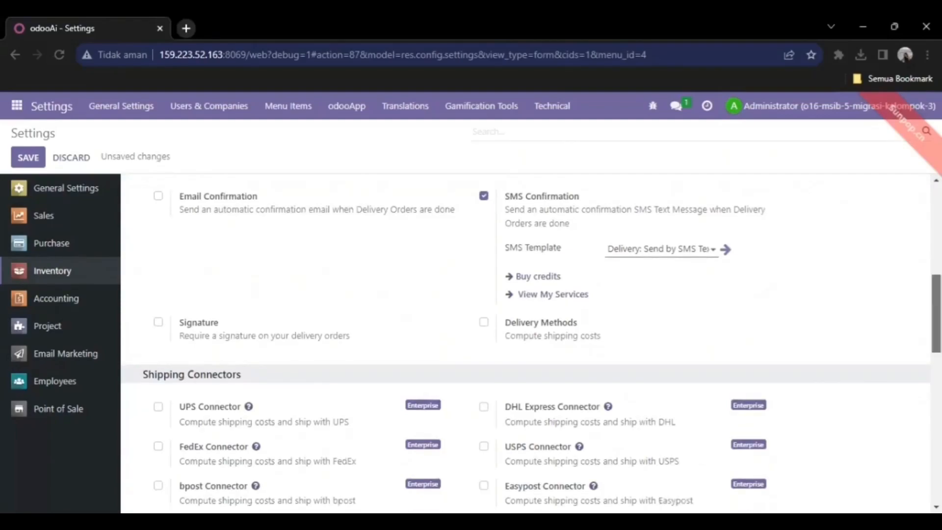
{"action": "scroll", "coordinate": [524, 343], "scroll_direction": "up", "scroll_amount": 1}
{"action": "scroll", "coordinate": [524, 343], "scroll_direction": "down", "scroll_amount": 1}
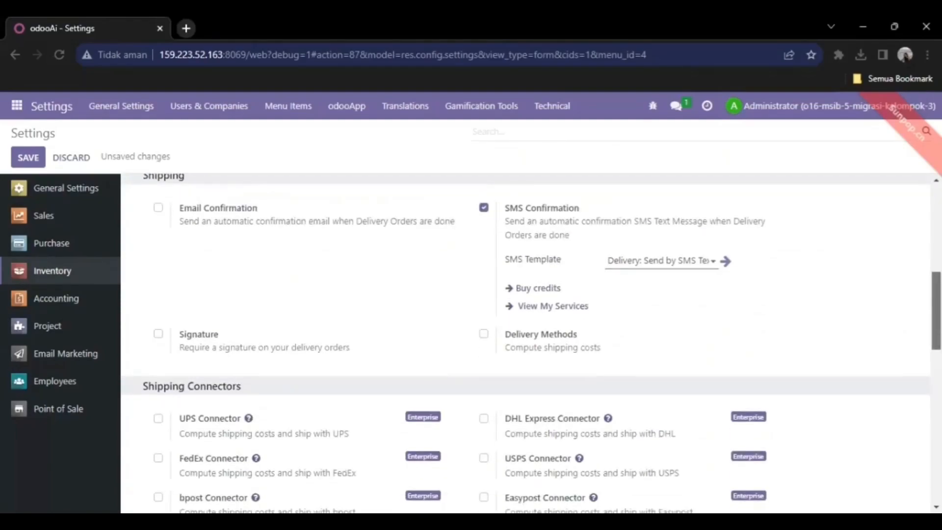
{"action": "scroll", "coordinate": [524, 344], "scroll_direction": "up", "scroll_amount": 1}
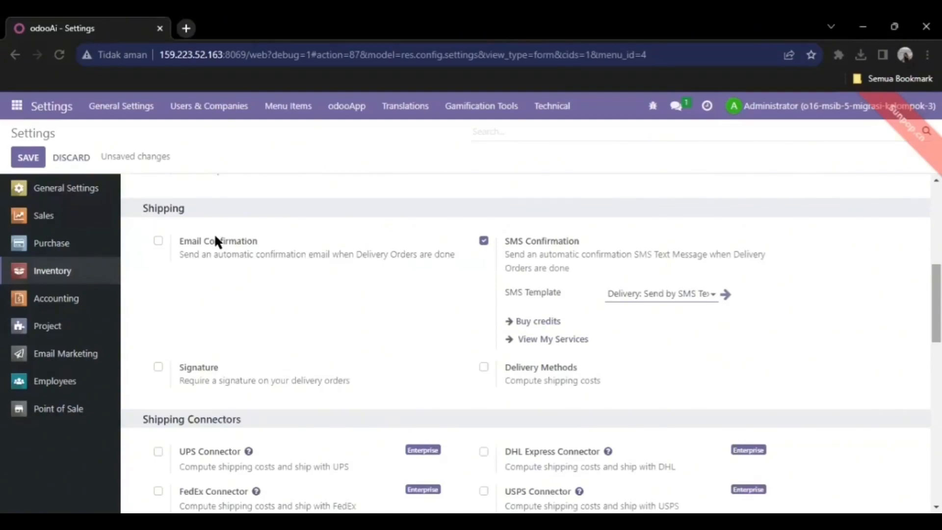
{"action": "left_click", "coordinate": [158, 241]}
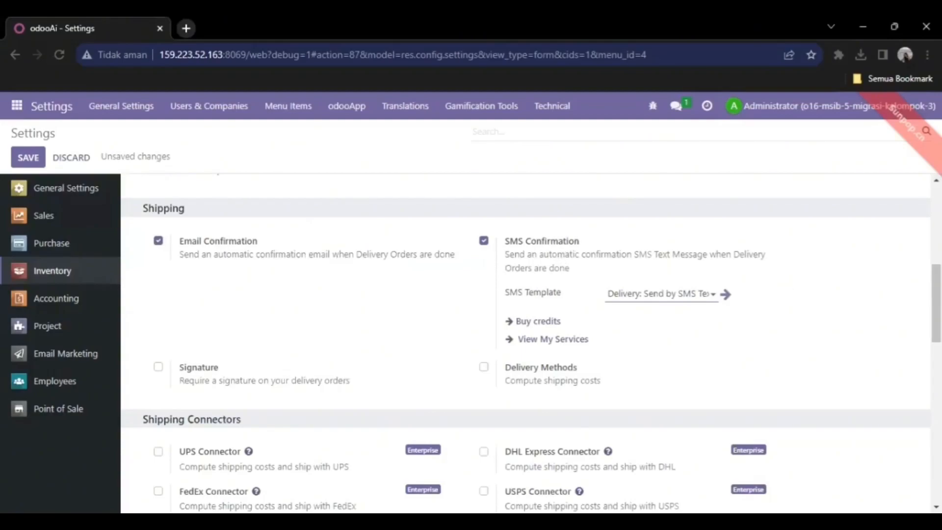
- Turn on Units of Measure and scroll to the Traceability section
{"action": "scroll", "coordinate": [525, 343], "scroll_direction": "down", "scroll_amount": 1}
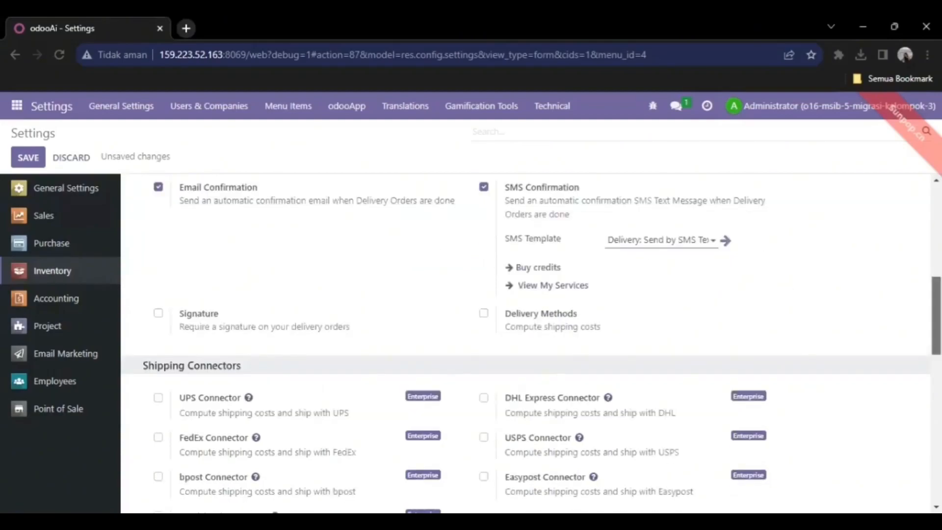
{"action": "scroll", "coordinate": [525, 343], "scroll_direction": "down", "scroll_amount": 1}
{"action": "scroll", "coordinate": [524, 343], "scroll_direction": "down", "scroll_amount": 1}
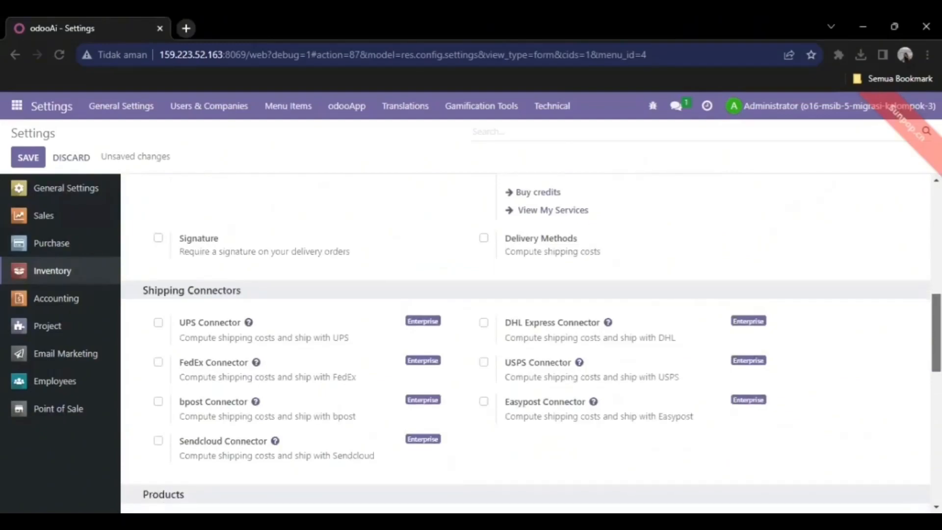
{"action": "scroll", "coordinate": [525, 344], "scroll_direction": "down", "scroll_amount": 2}
{"action": "scroll", "coordinate": [525, 344], "scroll_direction": "down", "scroll_amount": 1}
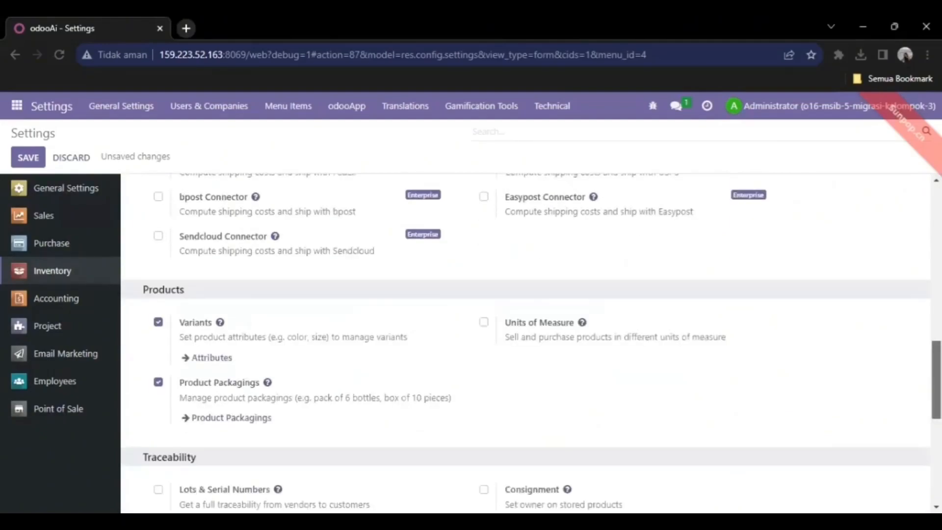
{"action": "scroll", "coordinate": [525, 344], "scroll_direction": "down", "scroll_amount": 3}
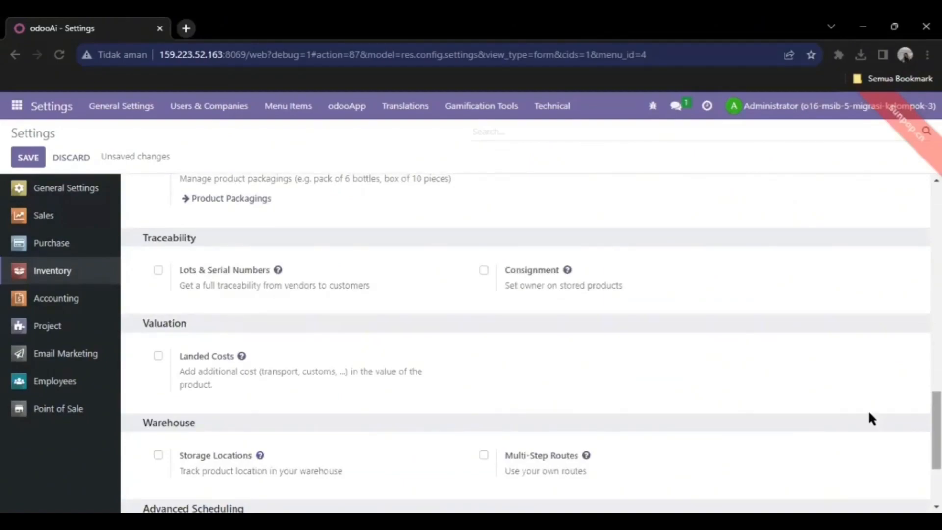
{"action": "scroll", "coordinate": [524, 343], "scroll_direction": "up", "scroll_amount": 2}
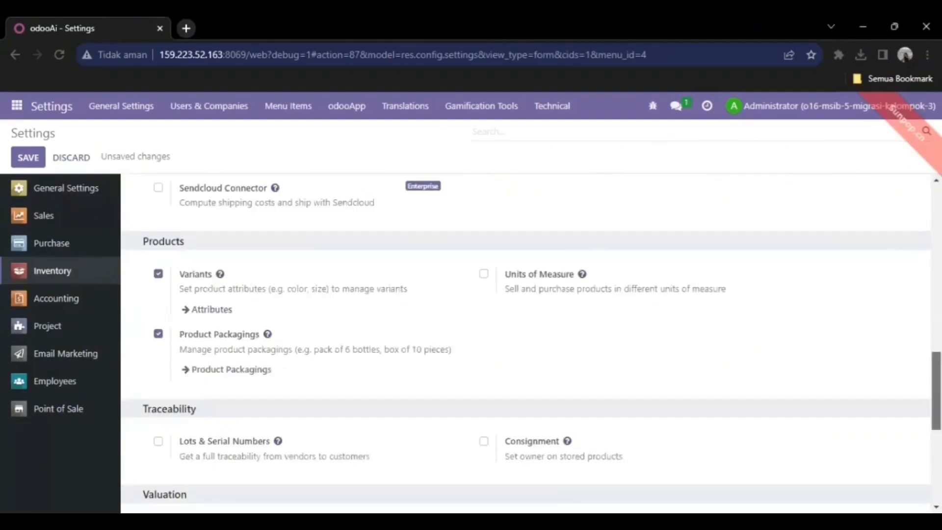
{"action": "scroll", "coordinate": [525, 344], "scroll_direction": "up", "scroll_amount": 3}
{"action": "scroll", "coordinate": [499, 339], "scroll_direction": "down", "scroll_amount": 2}
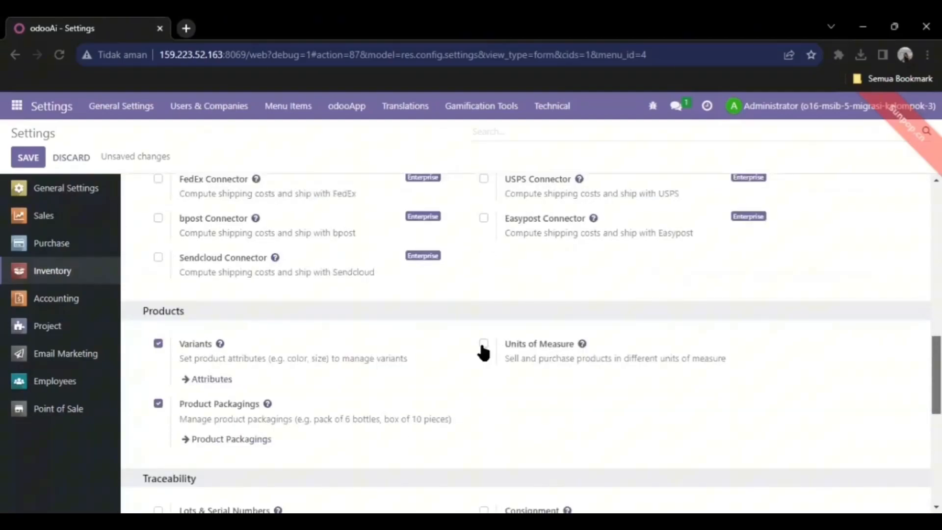
{"action": "left_click", "coordinate": [483, 343]}
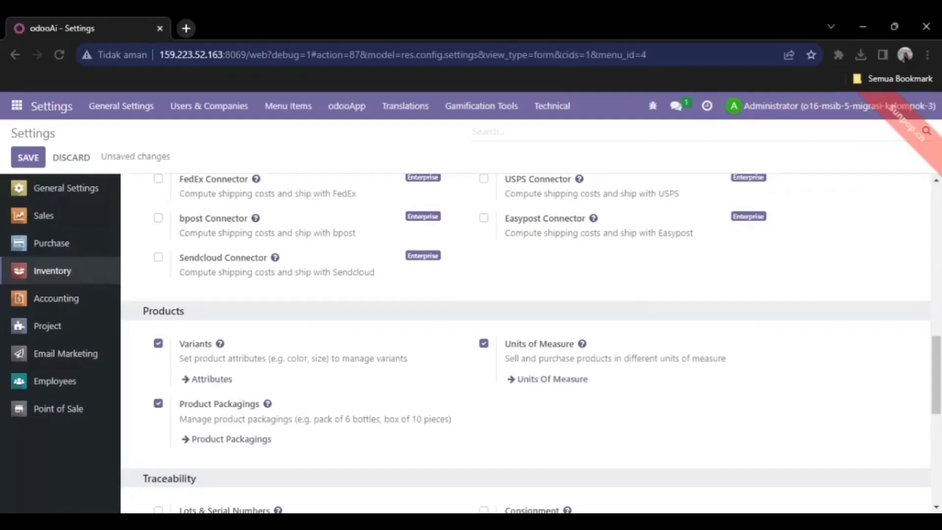
{"action": "scroll", "coordinate": [526, 343], "scroll_direction": "down", "scroll_amount": 5}
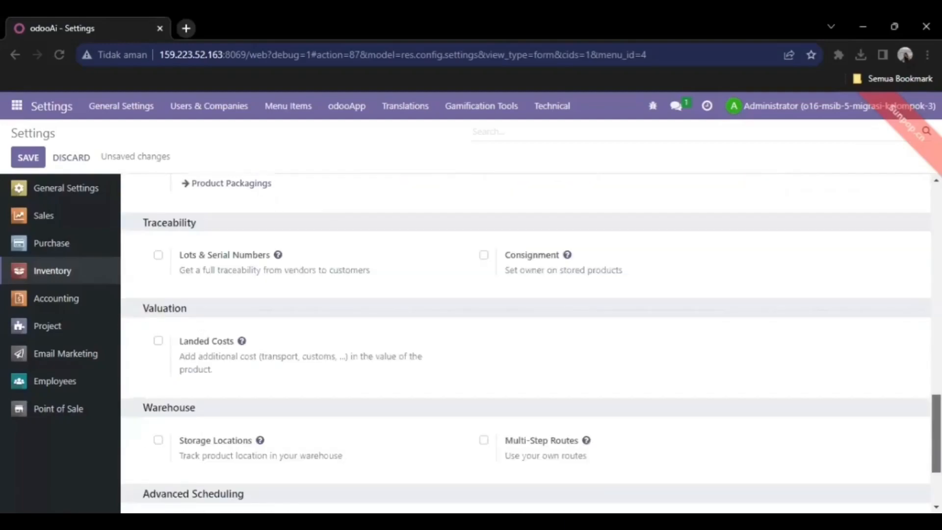
{"action": "scroll", "coordinate": [526, 343], "scroll_direction": "down", "scroll_amount": 1}
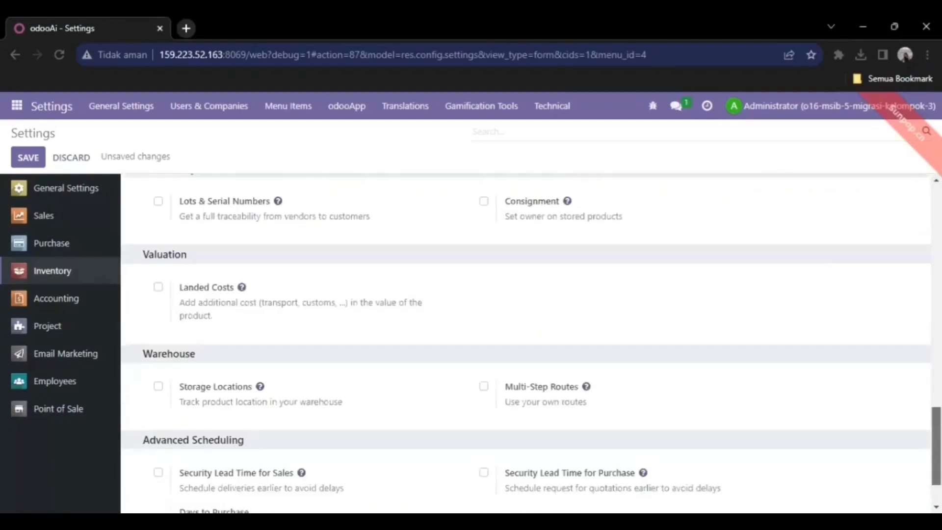
{"action": "scroll", "coordinate": [531, 348], "scroll_direction": "down", "scroll_amount": 1}
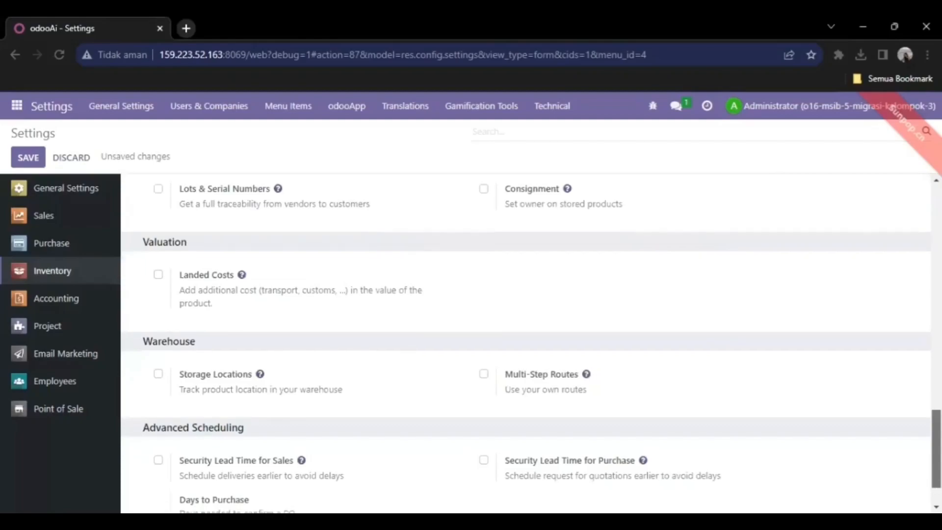
{"action": "scroll", "coordinate": [170, 311], "scroll_direction": "up", "scroll_amount": 1}
{"action": "scroll", "coordinate": [153, 263], "scroll_direction": "up", "scroll_amount": 1}
- Enable Lots & Serial Numbers, Expiration Dates and Consignment
{"action": "left_click", "coordinate": [157, 255]}
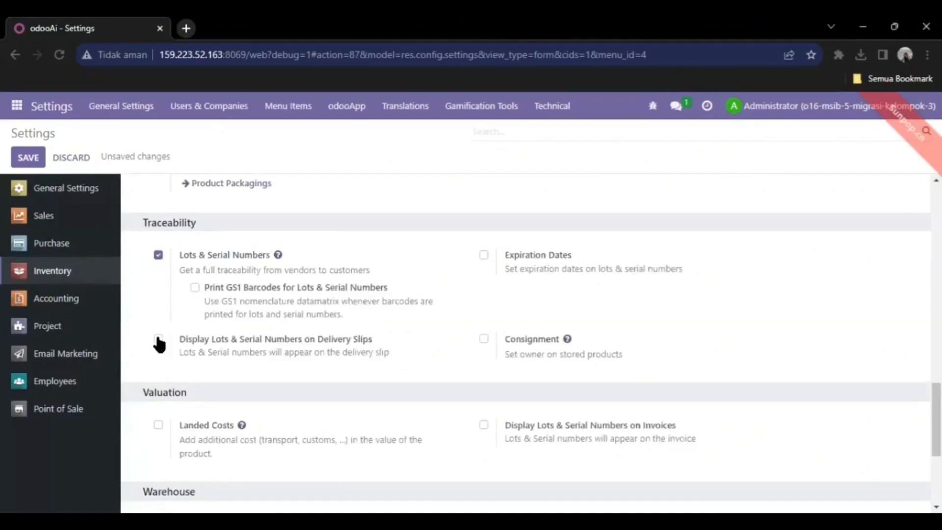
{"action": "left_click", "coordinate": [483, 255]}
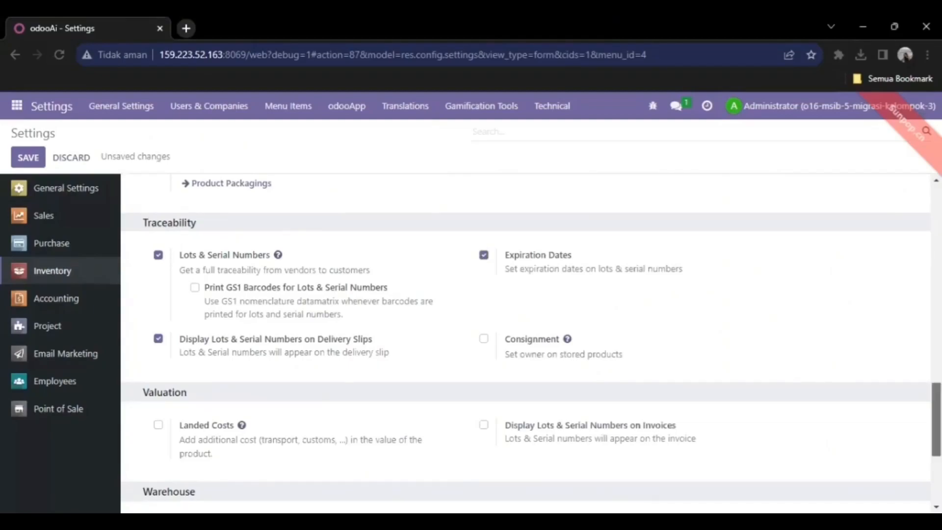
{"action": "scroll", "coordinate": [886, 394], "scroll_direction": "down", "scroll_amount": 1}
{"action": "left_click", "coordinate": [483, 294]}
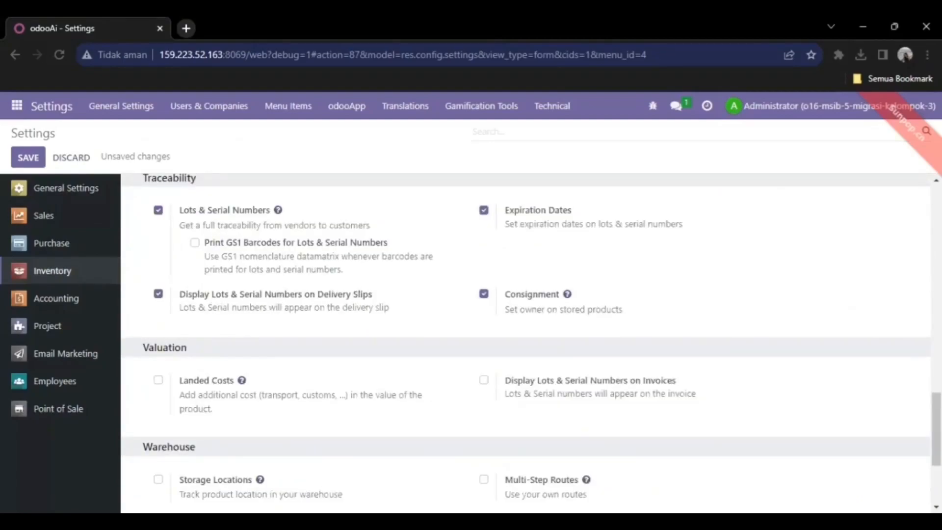
{"action": "scroll", "coordinate": [452, 385], "scroll_direction": "down", "scroll_amount": 3}
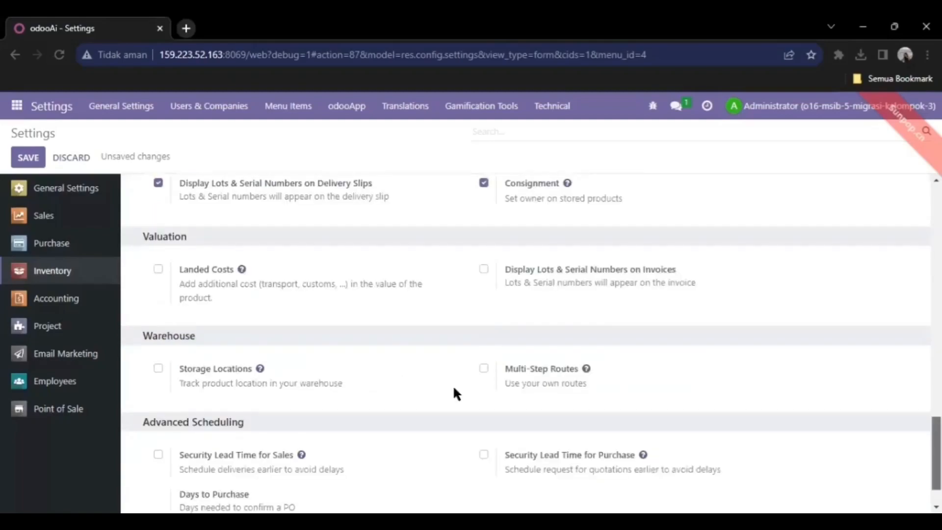
- Enable Landed Costs, Storage Locations, Storage Categories and Multi-Step Routes
{"action": "left_click", "coordinate": [158, 265]}
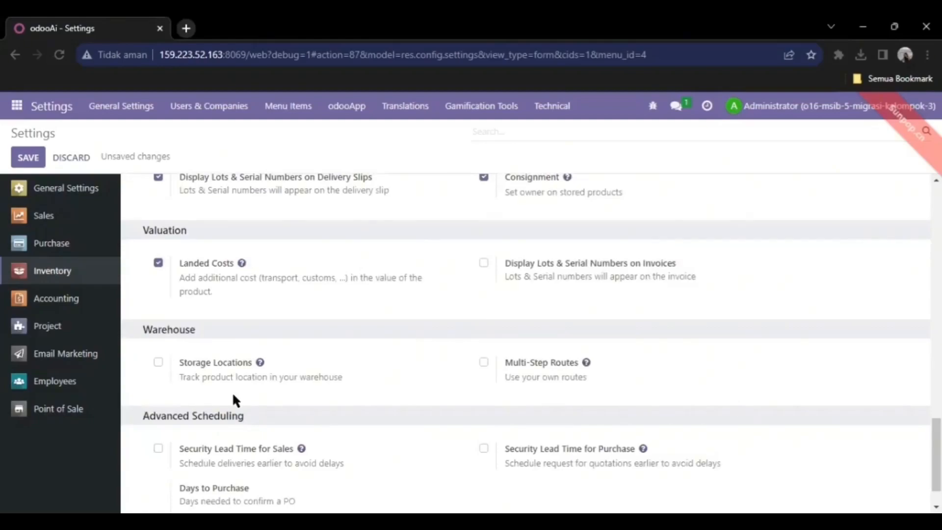
{"action": "left_click", "coordinate": [157, 363]}
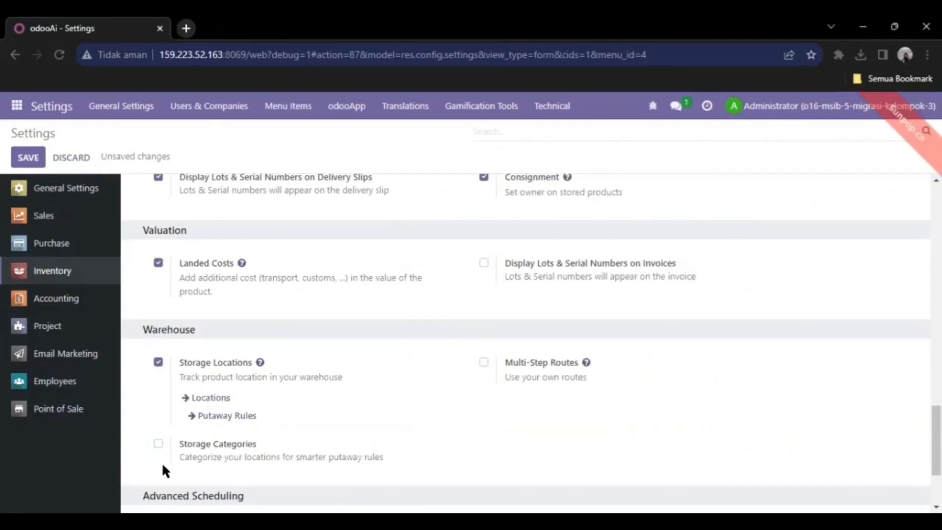
{"action": "left_click", "coordinate": [158, 445]}
{"action": "left_click", "coordinate": [484, 363]}
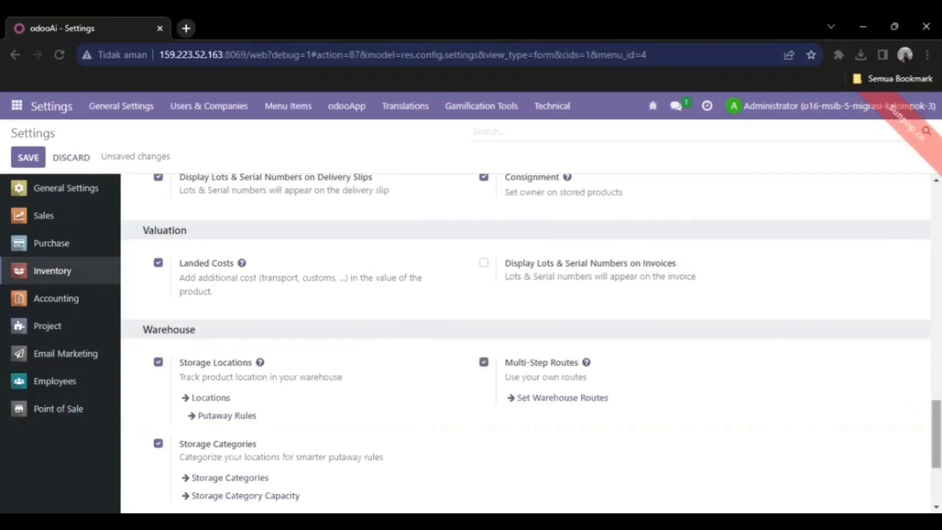
{"action": "scroll", "coordinate": [525, 343], "scroll_direction": "down", "scroll_amount": 2}
{"action": "scroll", "coordinate": [525, 344], "scroll_direction": "down", "scroll_amount": 1}
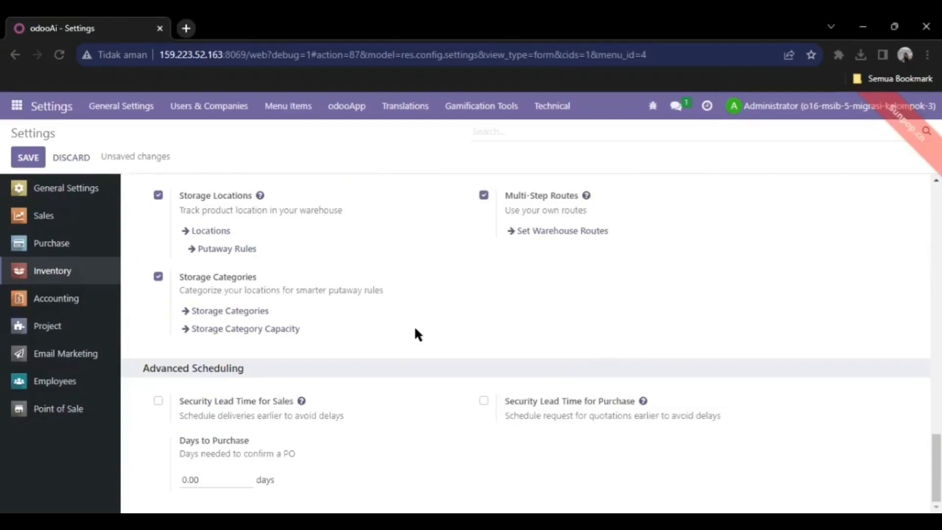
- Review Accounting settings: Japan chart of accounts package, 8% default taxes, IDR currency
{"action": "left_click", "coordinate": [78, 300]}
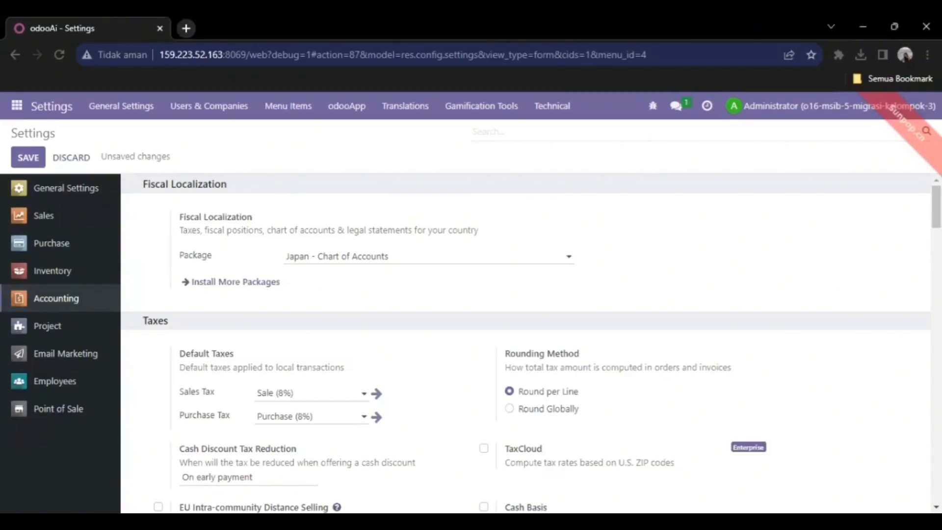
{"action": "scroll", "coordinate": [935, 211], "scroll_direction": "down", "scroll_amount": 2}
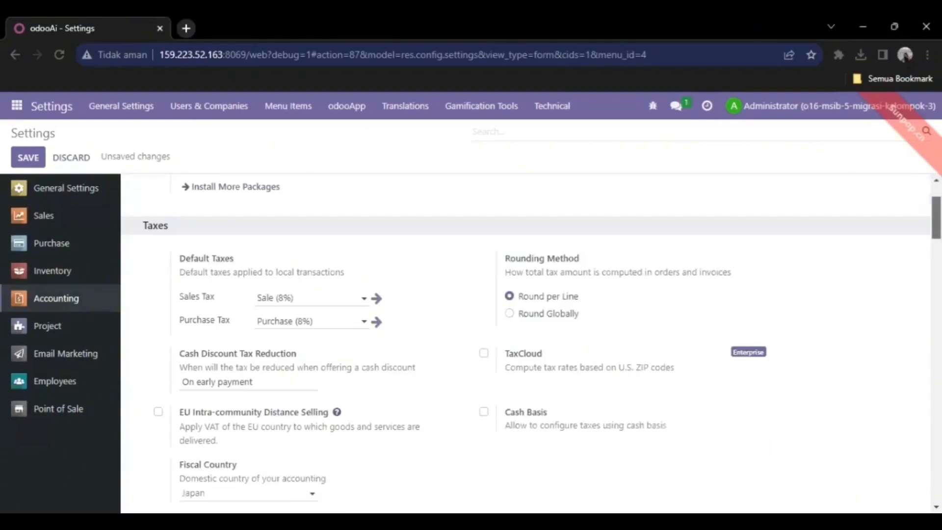
{"action": "scroll", "coordinate": [936, 221], "scroll_direction": "down", "scroll_amount": 1}
{"action": "scroll", "coordinate": [936, 221], "scroll_direction": "down", "scroll_amount": 1}
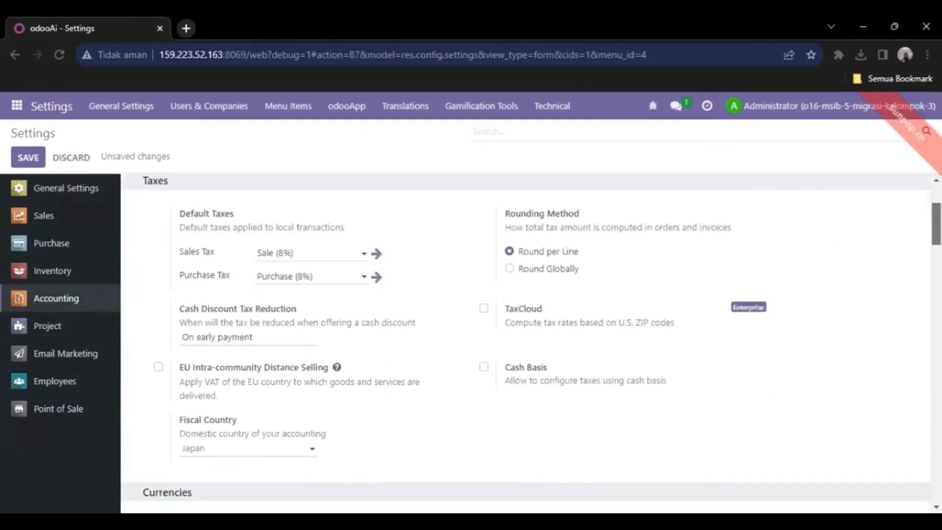
{"action": "scroll", "coordinate": [525, 343], "scroll_direction": "down", "scroll_amount": 1}
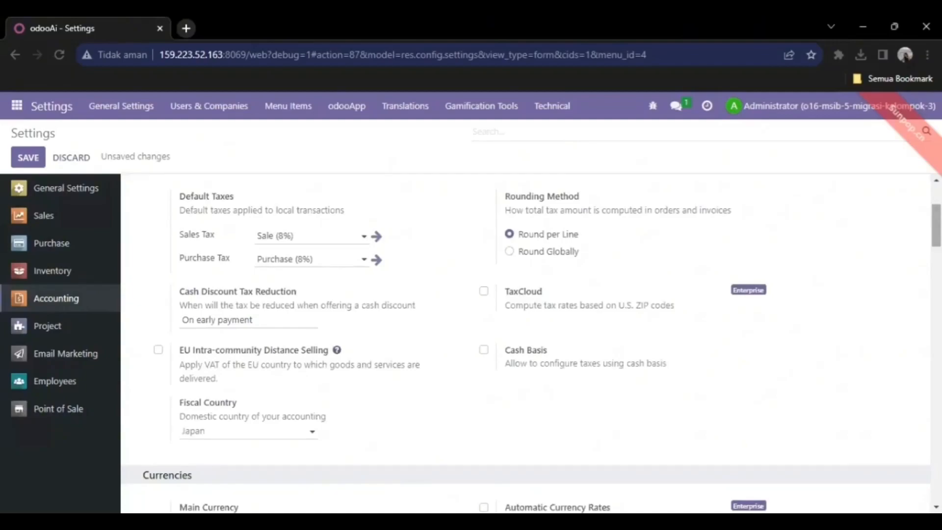
{"action": "scroll", "coordinate": [525, 343], "scroll_direction": "down", "scroll_amount": 1}
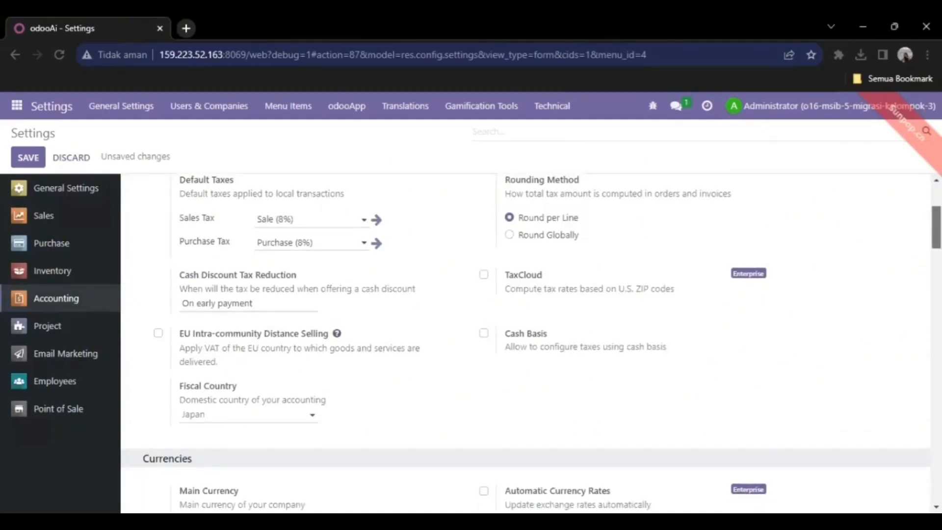
{"action": "scroll", "coordinate": [525, 343], "scroll_direction": "down", "scroll_amount": 1}
{"action": "scroll", "coordinate": [525, 343], "scroll_direction": "down", "scroll_amount": 1}
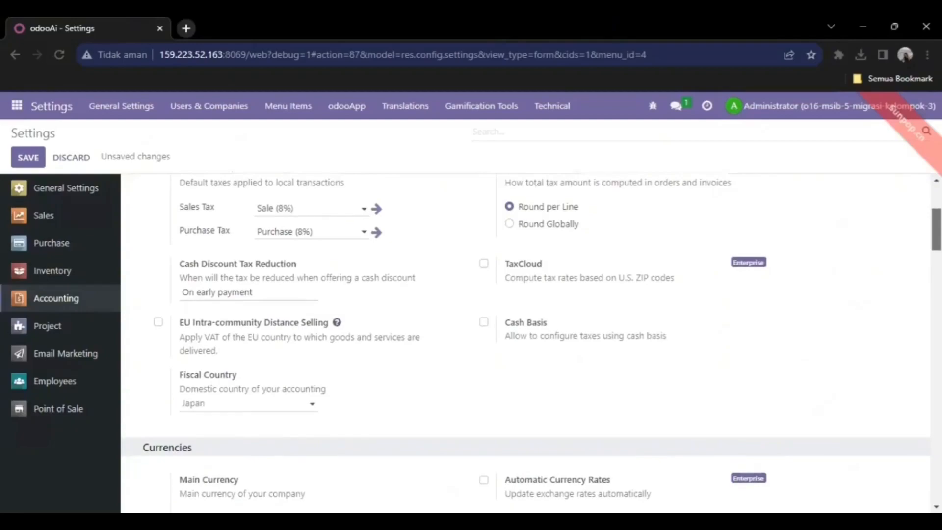
{"action": "scroll", "coordinate": [524, 343], "scroll_direction": "down", "scroll_amount": 1}
{"action": "scroll", "coordinate": [524, 343], "scroll_direction": "down", "scroll_amount": 1}
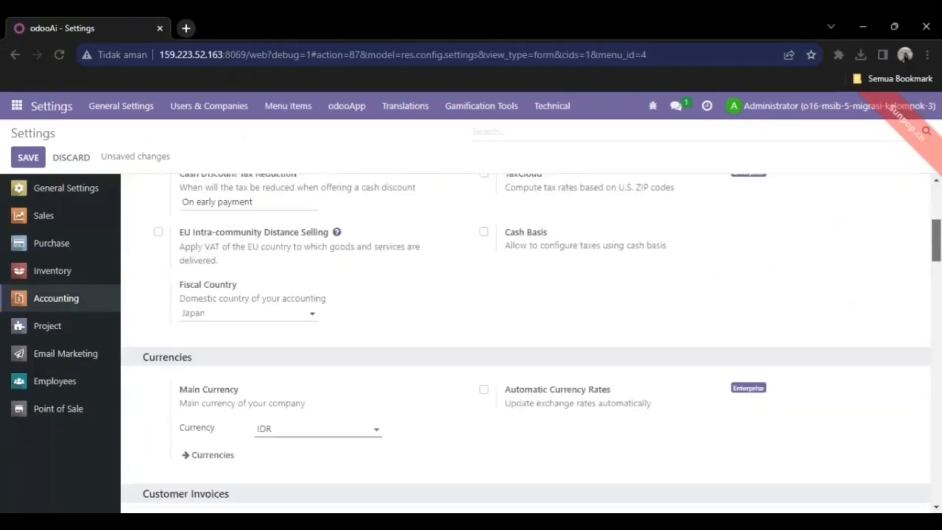
{"action": "scroll", "coordinate": [525, 344], "scroll_direction": "down", "scroll_amount": 1}
{"action": "scroll", "coordinate": [525, 344], "scroll_direction": "down", "scroll_amount": 1}
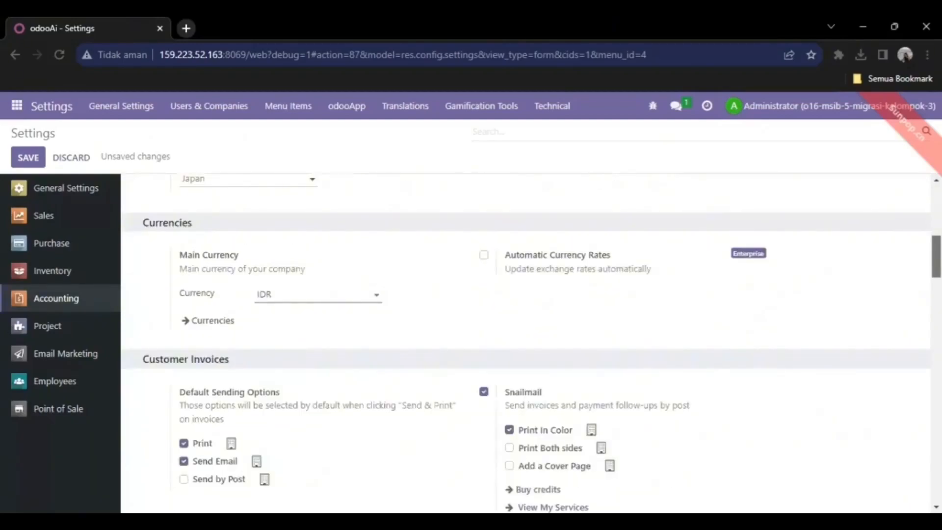
{"action": "scroll", "coordinate": [525, 343], "scroll_direction": "down", "scroll_amount": 1}
{"action": "scroll", "coordinate": [525, 344], "scroll_direction": "up", "scroll_amount": 5}
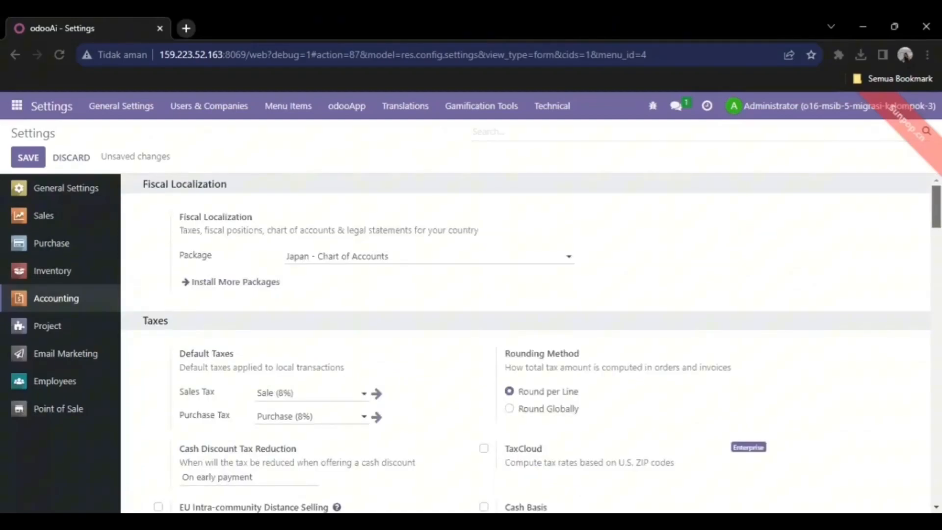
{"action": "scroll", "coordinate": [525, 343], "scroll_direction": "down", "scroll_amount": 1}
{"action": "scroll", "coordinate": [524, 343], "scroll_direction": "down", "scroll_amount": 6}
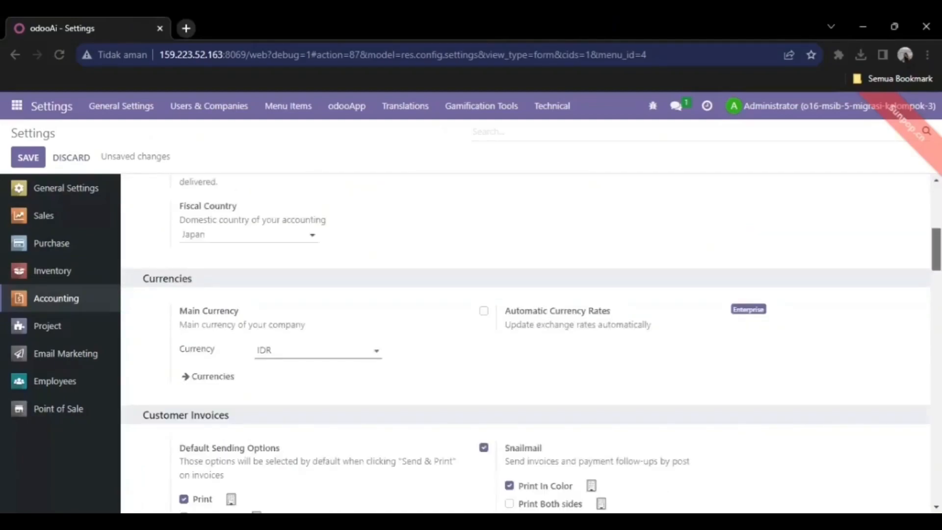
{"action": "scroll", "coordinate": [525, 344], "scroll_direction": "down", "scroll_amount": 1}
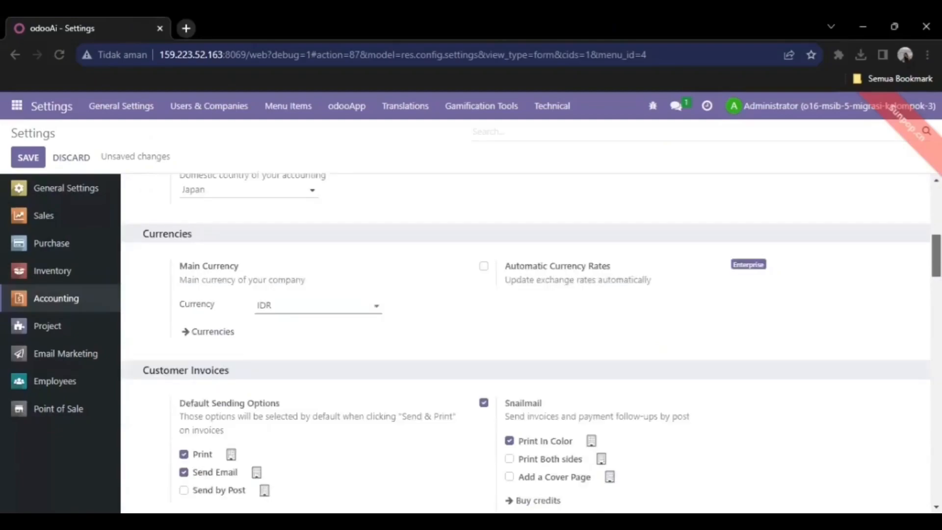
{"action": "scroll", "coordinate": [525, 343], "scroll_direction": "down", "scroll_amount": 1}
{"action": "scroll", "coordinate": [524, 343], "scroll_direction": "down", "scroll_amount": 1}
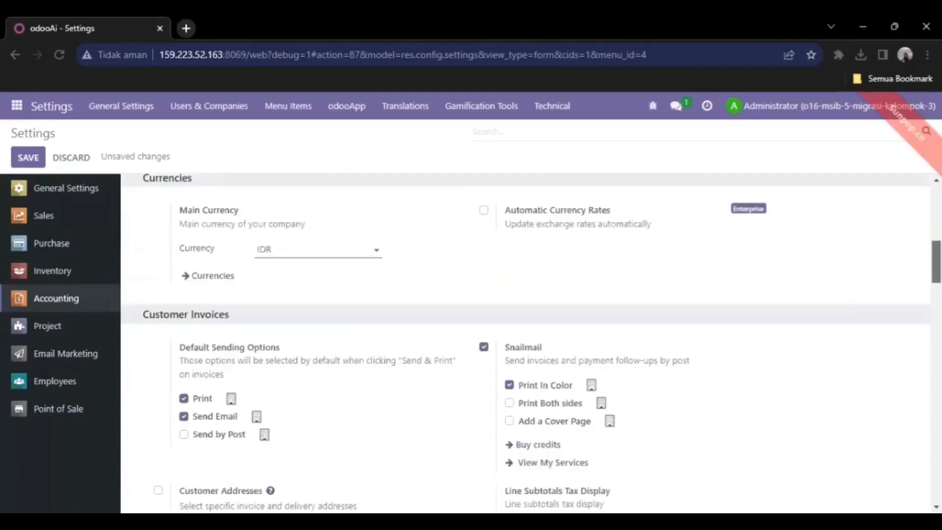
{"action": "scroll", "coordinate": [525, 344], "scroll_direction": "down", "scroll_amount": 1}
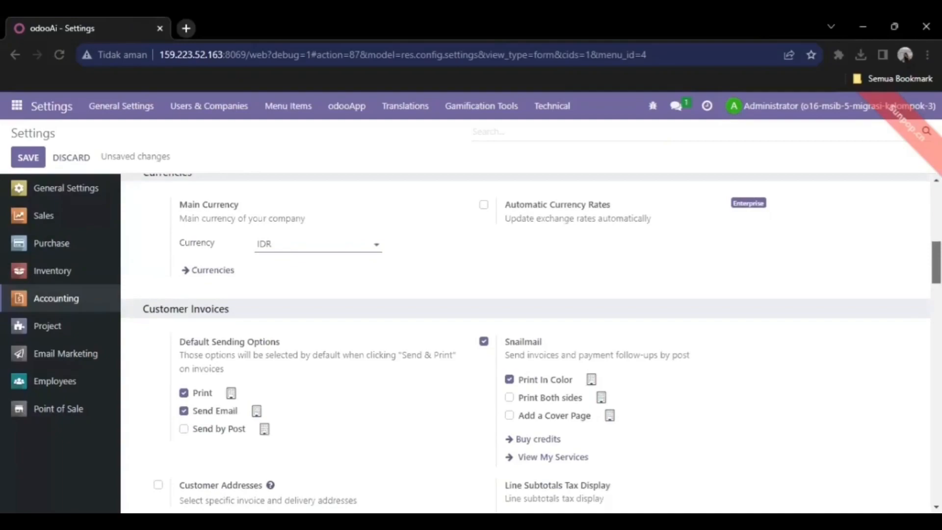
{"action": "scroll", "coordinate": [525, 343], "scroll_direction": "down", "scroll_amount": 1}
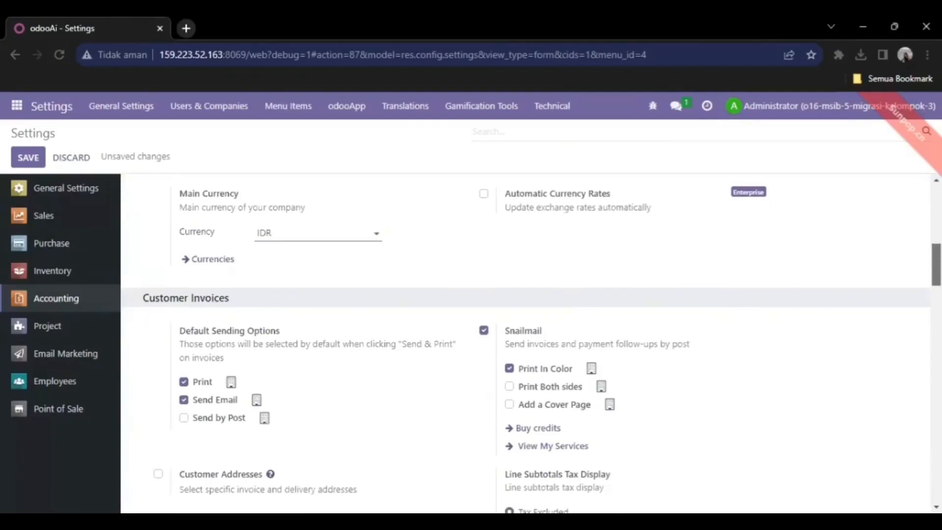
{"action": "scroll", "coordinate": [525, 343], "scroll_direction": "down", "scroll_amount": 1}
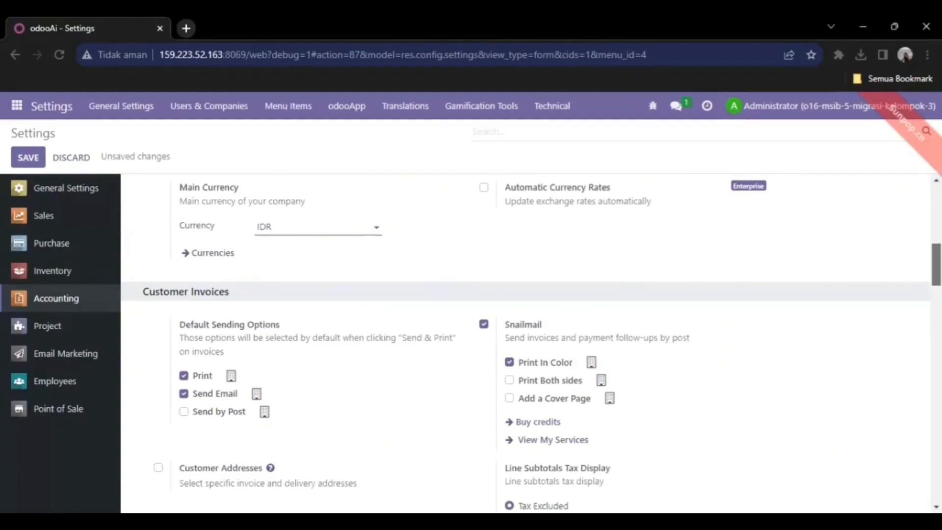
{"action": "scroll", "coordinate": [531, 341], "scroll_direction": "down", "scroll_amount": 1}
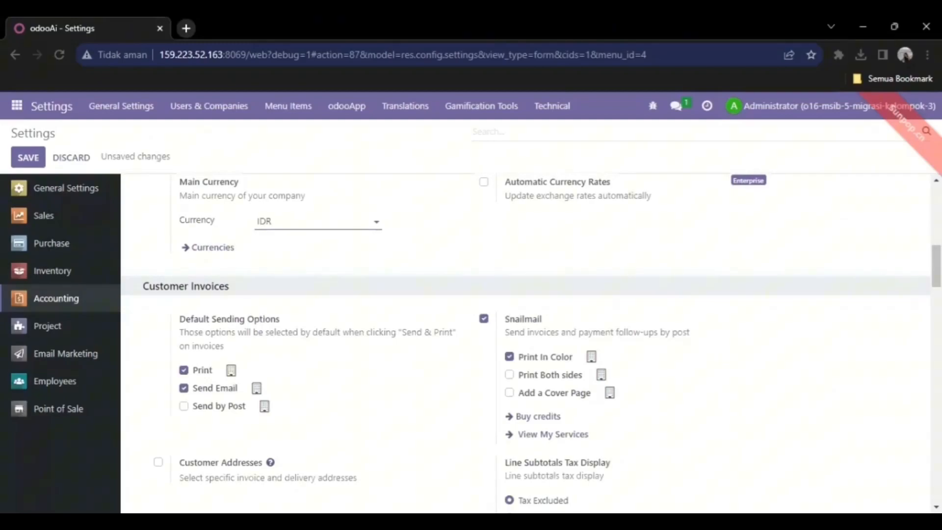
{"action": "scroll", "coordinate": [505, 275], "scroll_direction": "up", "scroll_amount": 5}
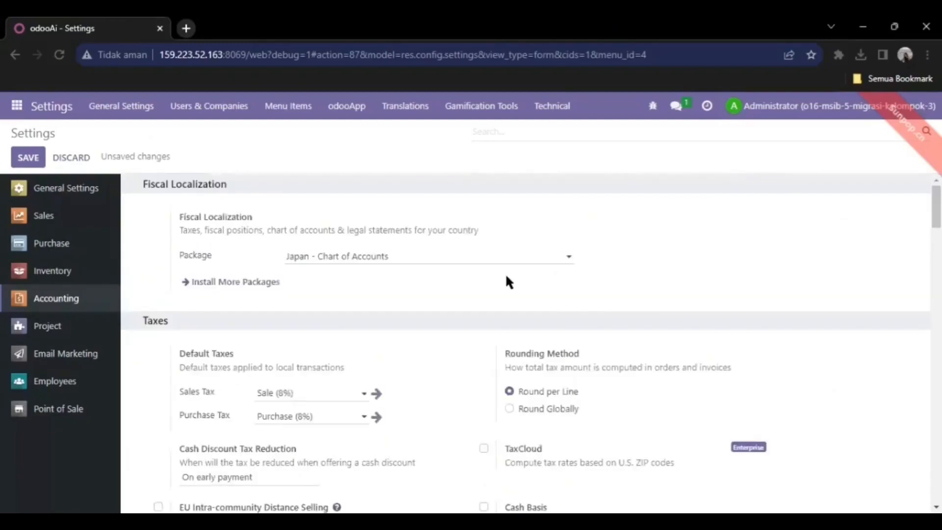
- Set the company's main currency to JPY instead of IDR
{"action": "left_click", "coordinate": [462, 253]}
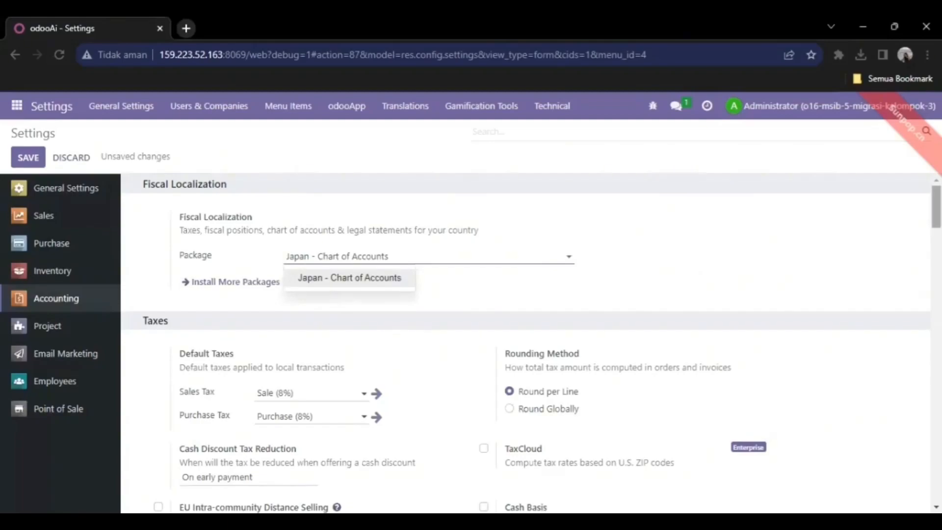
{"action": "scroll", "coordinate": [935, 206], "scroll_direction": "down", "scroll_amount": 4}
{"action": "scroll", "coordinate": [434, 255], "scroll_direction": "down", "scroll_amount": 4}
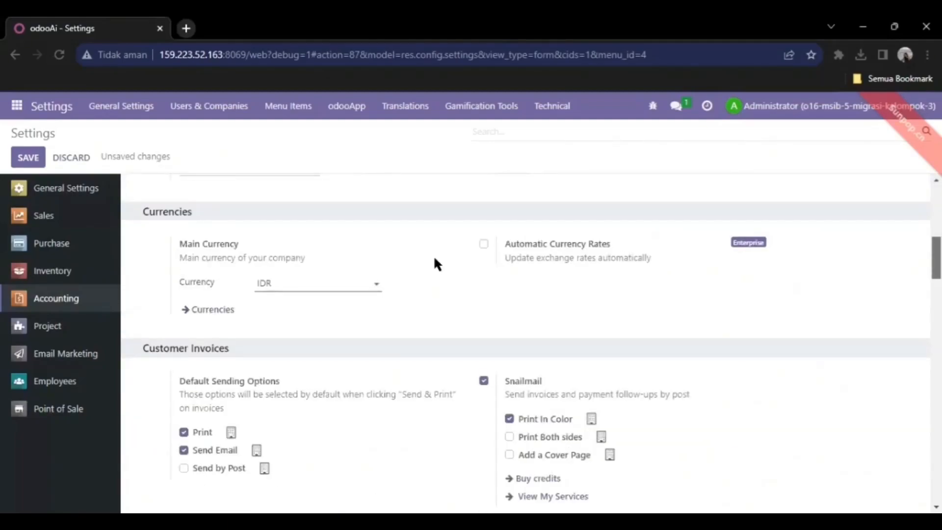
{"action": "scroll", "coordinate": [434, 255], "scroll_direction": "down", "scroll_amount": 1}
{"action": "left_click", "coordinate": [361, 258]}
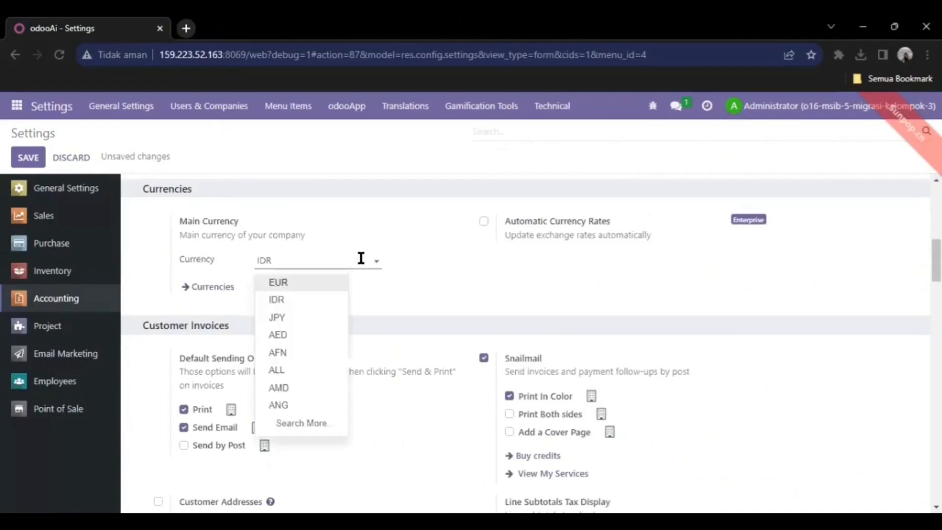
{"action": "left_click", "coordinate": [306, 299]}
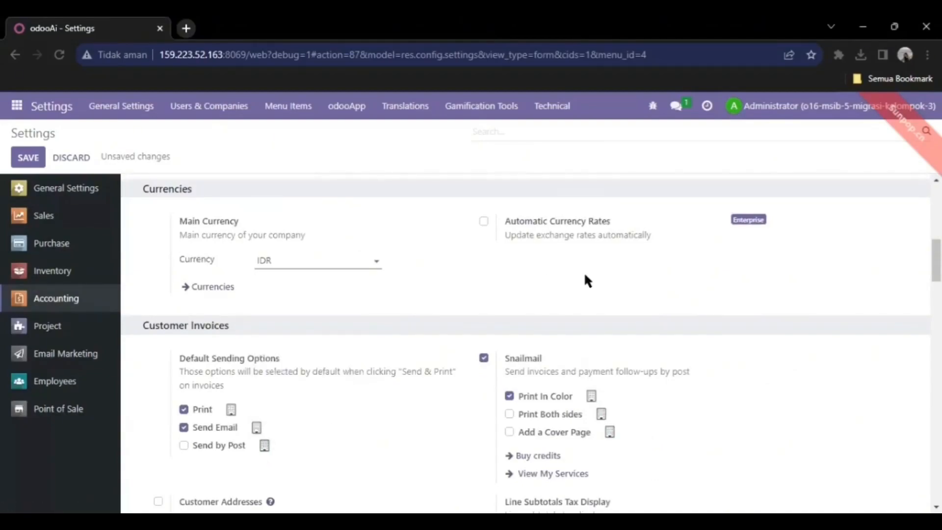
{"action": "left_click", "coordinate": [347, 253]}
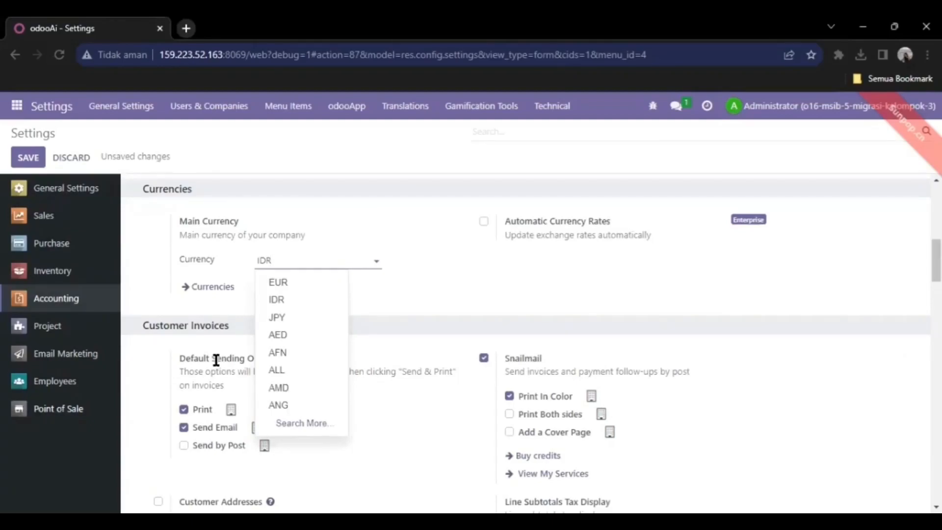
{"action": "left_click", "coordinate": [293, 316]}
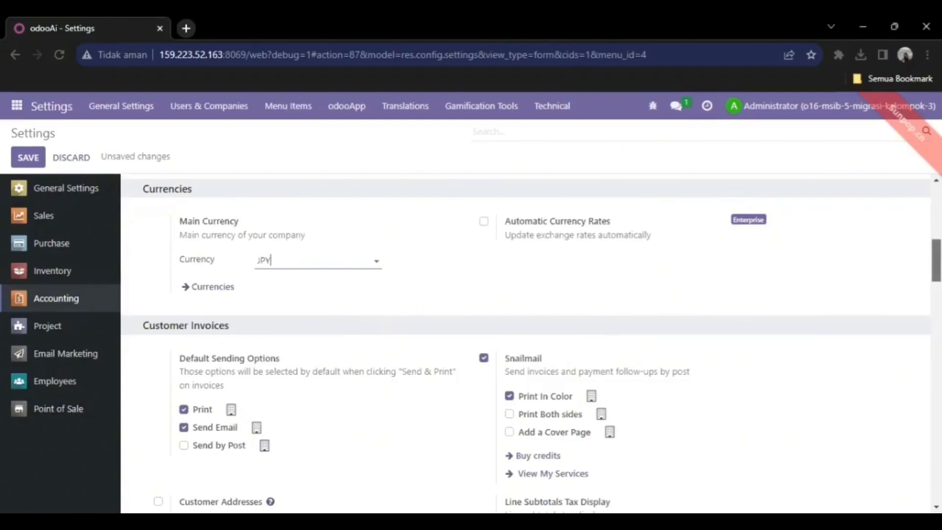
- Go to the Point of Sale settings
{"action": "scroll", "coordinate": [526, 343], "scroll_direction": "down", "scroll_amount": 7}
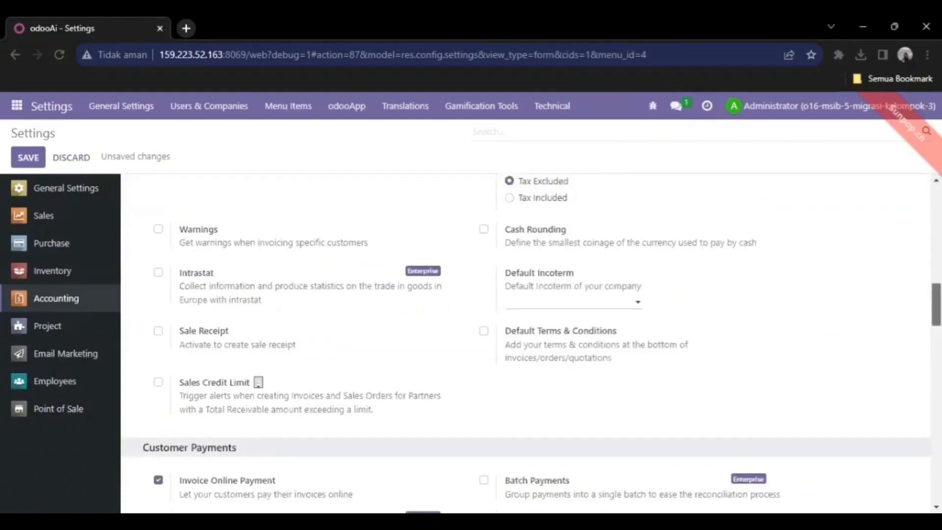
{"action": "scroll", "coordinate": [526, 343], "scroll_direction": "down", "scroll_amount": 5}
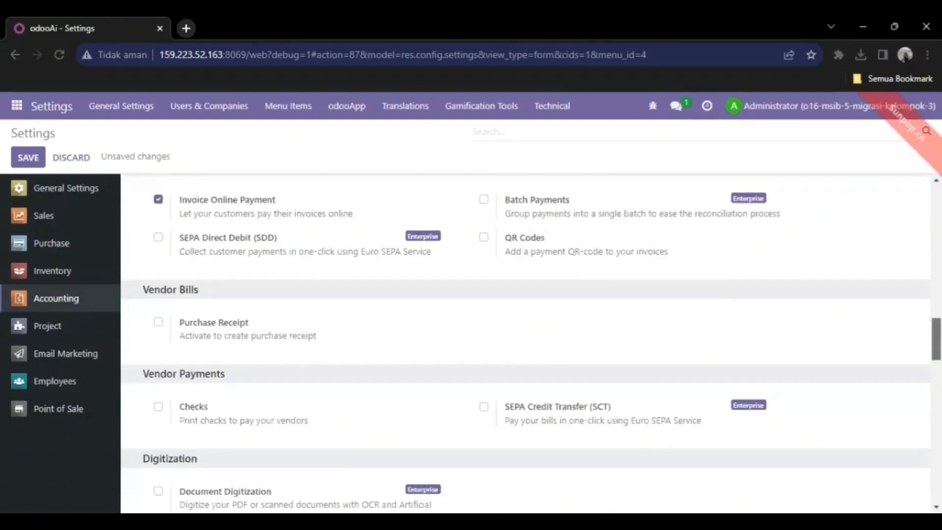
{"action": "scroll", "coordinate": [525, 344], "scroll_direction": "down", "scroll_amount": 1}
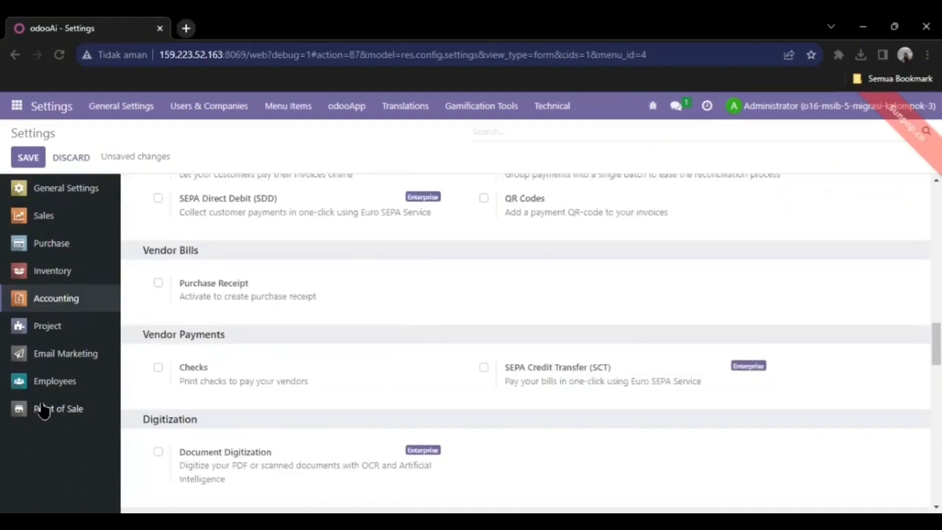
{"action": "left_click", "coordinate": [43, 410]}
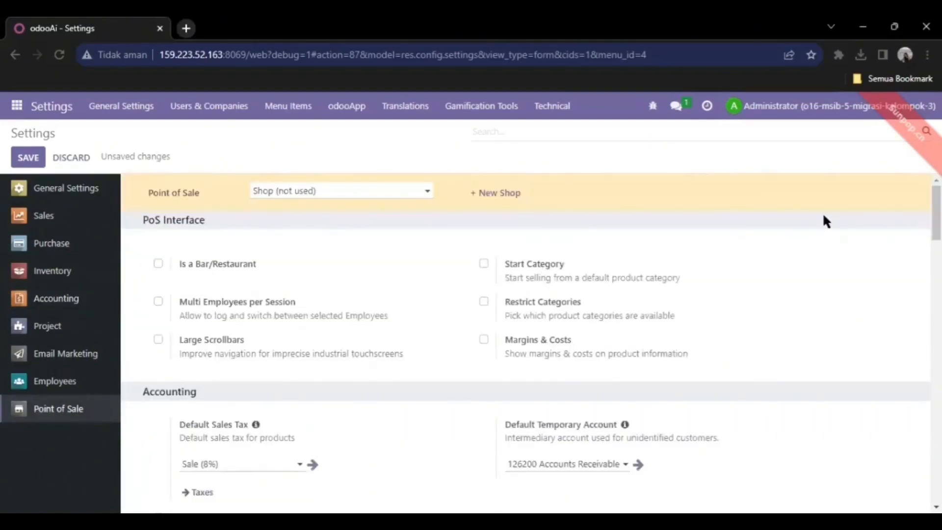
- Tick Is a Bar/Restaurant under PoS Interface and review the Point of Sale options
{"action": "scroll", "coordinate": [531, 342], "scroll_direction": "down", "scroll_amount": 1}
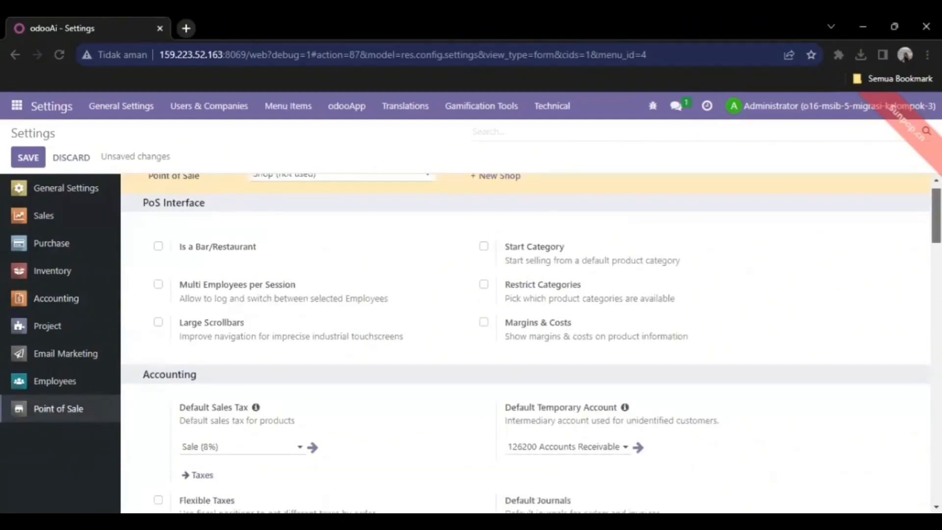
{"action": "scroll", "coordinate": [525, 344], "scroll_direction": "down", "scroll_amount": 2}
{"action": "scroll", "coordinate": [532, 336], "scroll_direction": "down", "scroll_amount": 1}
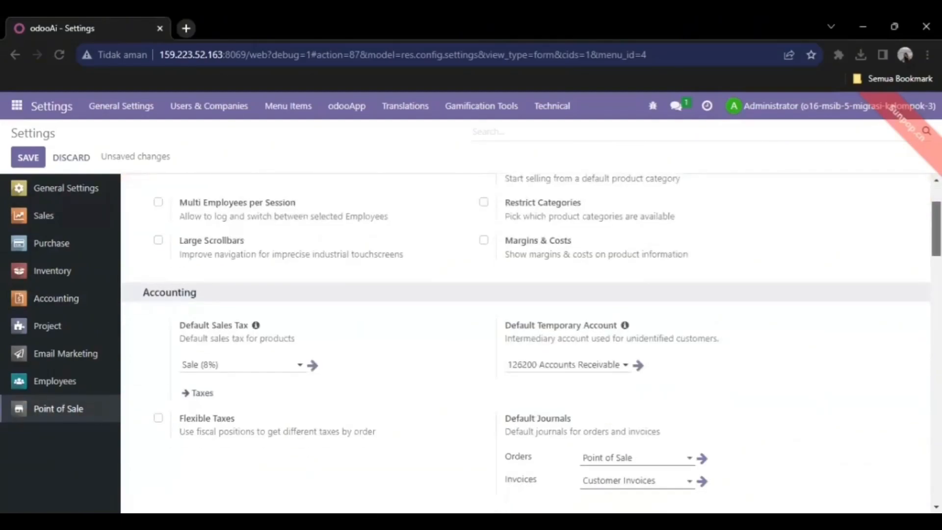
{"action": "scroll", "coordinate": [524, 344], "scroll_direction": "up", "scroll_amount": 1}
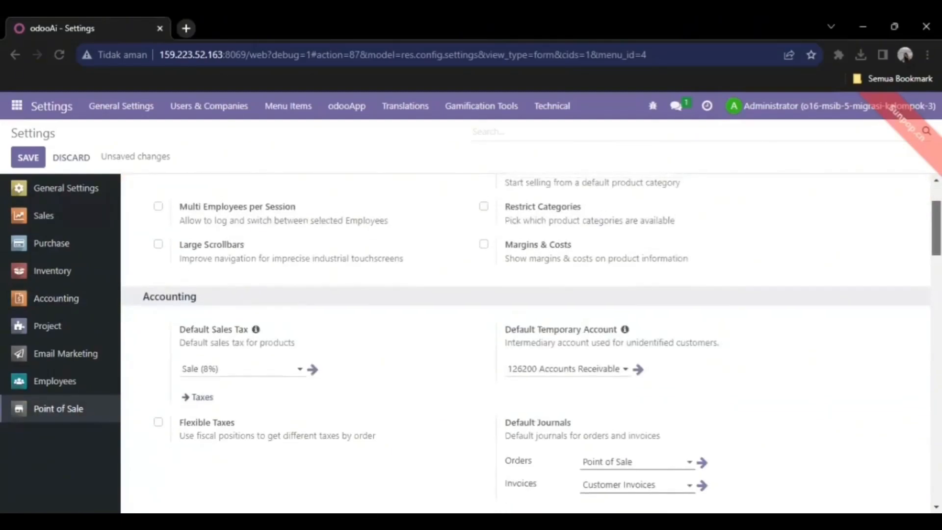
{"action": "scroll", "coordinate": [525, 343], "scroll_direction": "up", "scroll_amount": 2}
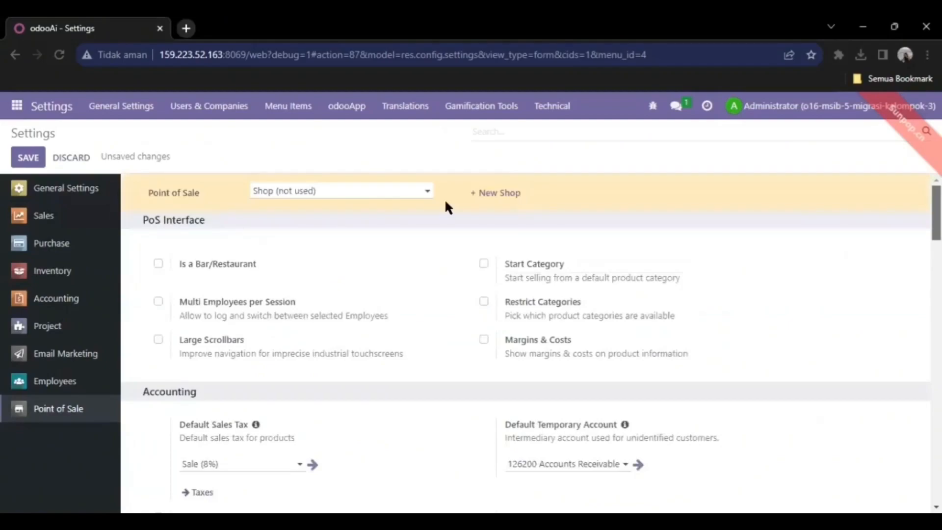
{"action": "left_click", "coordinate": [158, 264]}
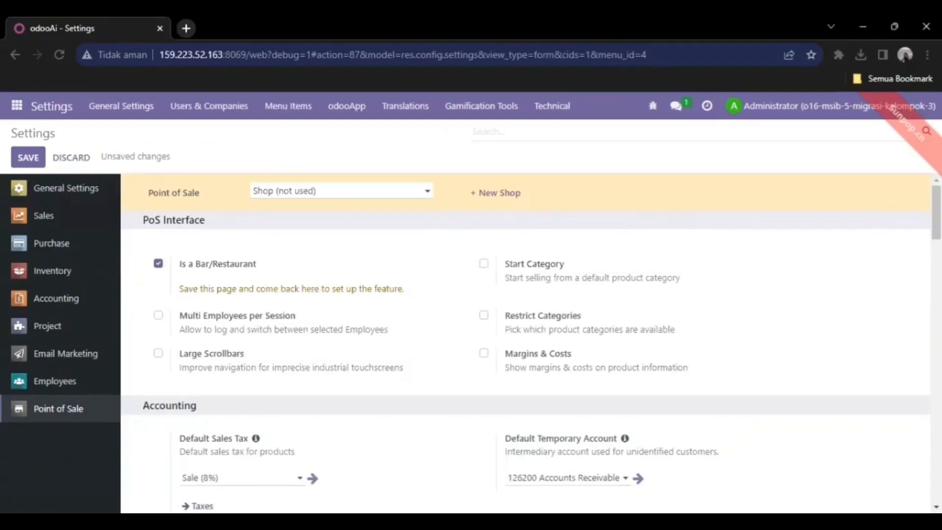
{"action": "scroll", "coordinate": [525, 343], "scroll_direction": "down", "scroll_amount": 3}
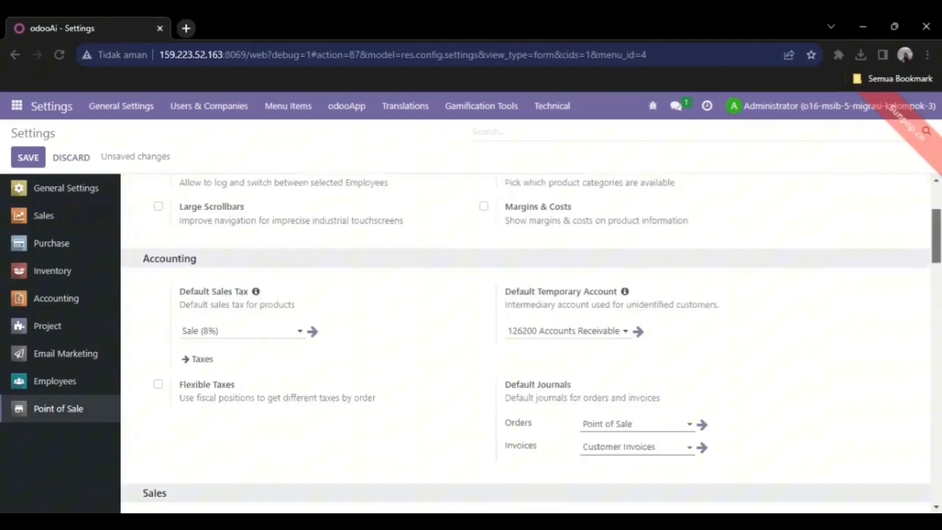
{"action": "scroll", "coordinate": [525, 343], "scroll_direction": "down", "scroll_amount": 2}
{"action": "scroll", "coordinate": [525, 344], "scroll_direction": "down", "scroll_amount": 1}
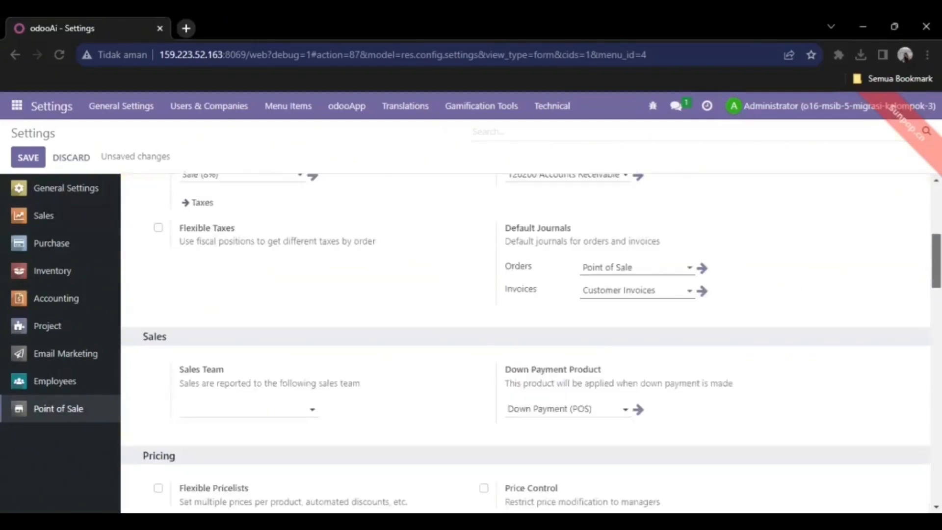
{"action": "scroll", "coordinate": [525, 343], "scroll_direction": "down", "scroll_amount": 1}
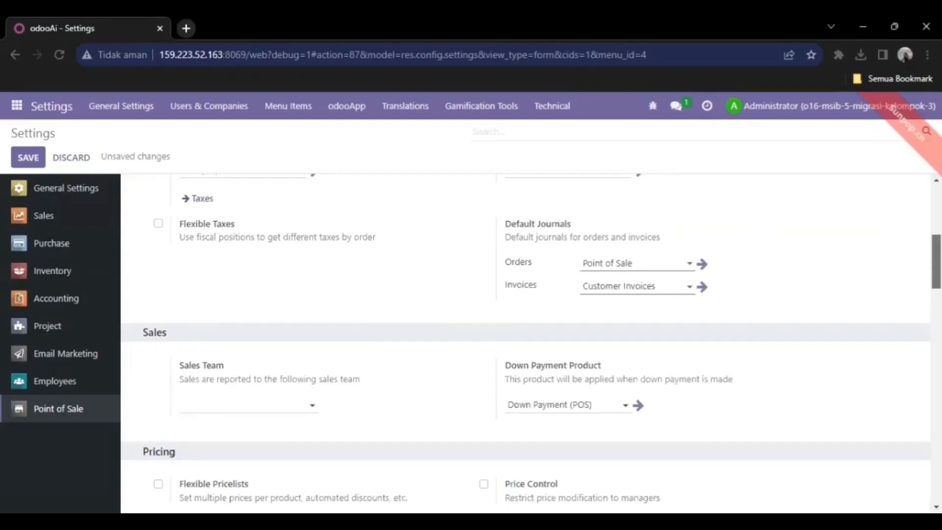
{"action": "scroll", "coordinate": [525, 343], "scroll_direction": "up", "scroll_amount": 3}
{"action": "scroll", "coordinate": [525, 343], "scroll_direction": "up", "scroll_amount": 1}
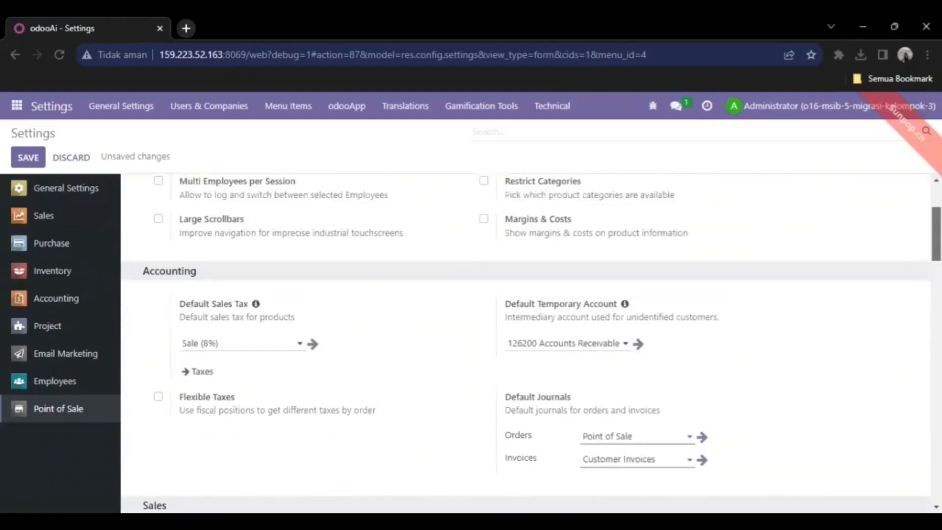
{"action": "scroll", "coordinate": [525, 343], "scroll_direction": "up", "scroll_amount": 3}
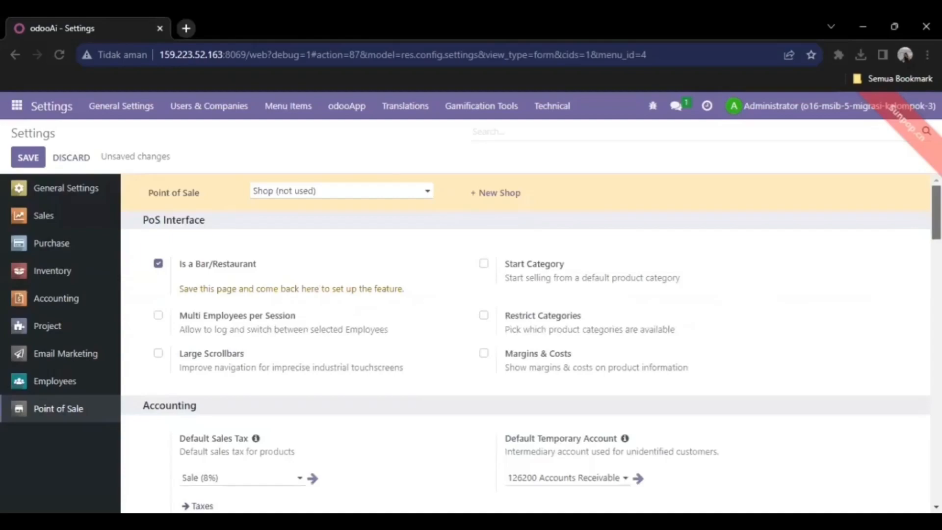
{"action": "scroll", "coordinate": [525, 344], "scroll_direction": "down", "scroll_amount": 2}
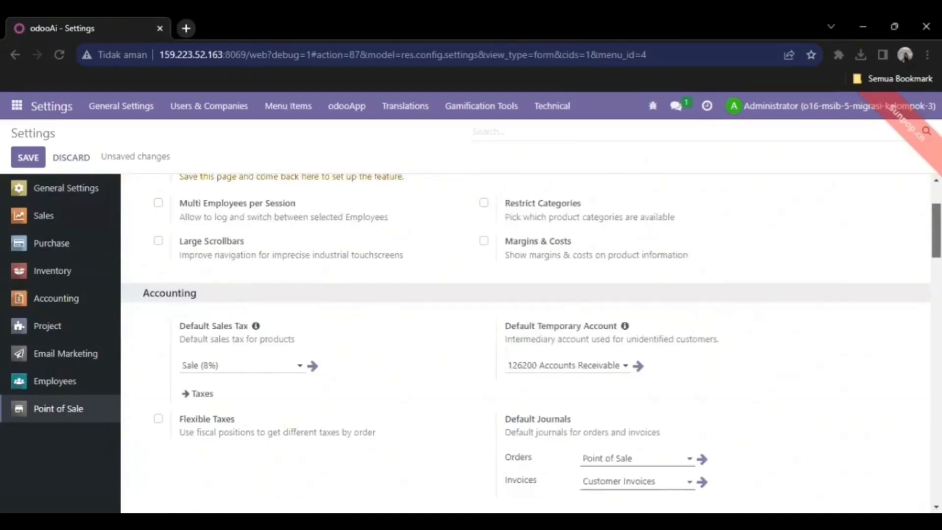
{"action": "scroll", "coordinate": [526, 344], "scroll_direction": "down", "scroll_amount": 1}
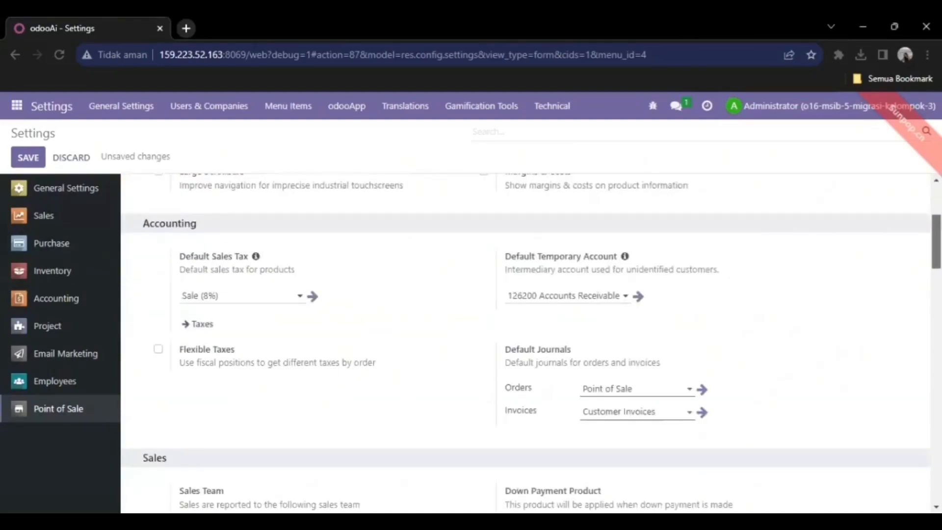
{"action": "scroll", "coordinate": [525, 344], "scroll_direction": "down", "scroll_amount": 1}
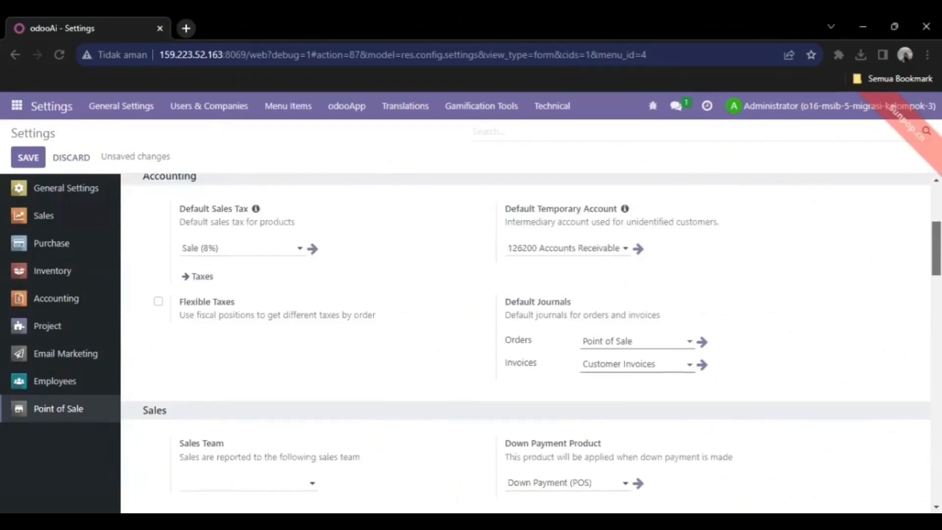
{"action": "scroll", "coordinate": [525, 343], "scroll_direction": "down", "scroll_amount": 3}
{"action": "scroll", "coordinate": [525, 343], "scroll_direction": "down", "scroll_amount": 1}
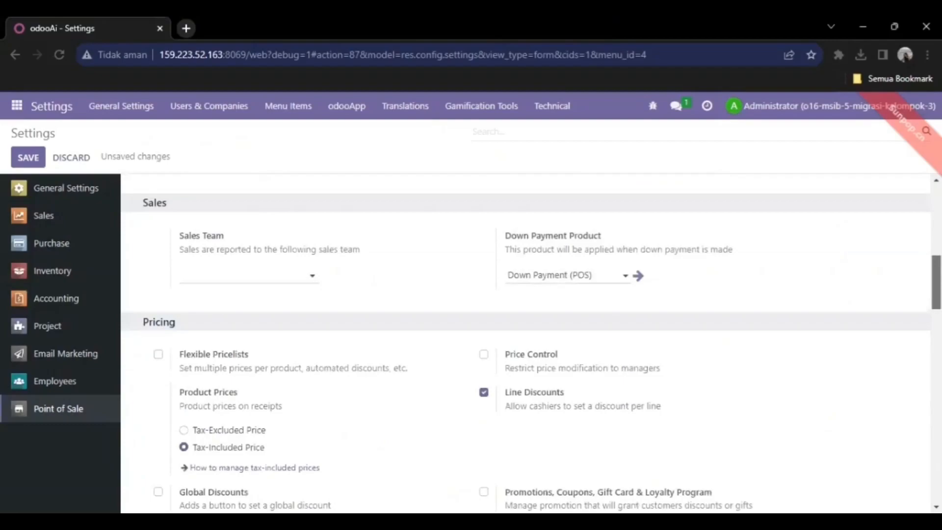
{"action": "scroll", "coordinate": [525, 344], "scroll_direction": "down", "scroll_amount": 1}
{"action": "scroll", "coordinate": [525, 343], "scroll_direction": "down", "scroll_amount": 3}
{"action": "left_click_drag", "start_coordinate": [936, 315], "coordinate": [90, 170]}
- Save all pending settings changes
{"action": "left_click", "coordinate": [26, 165]}
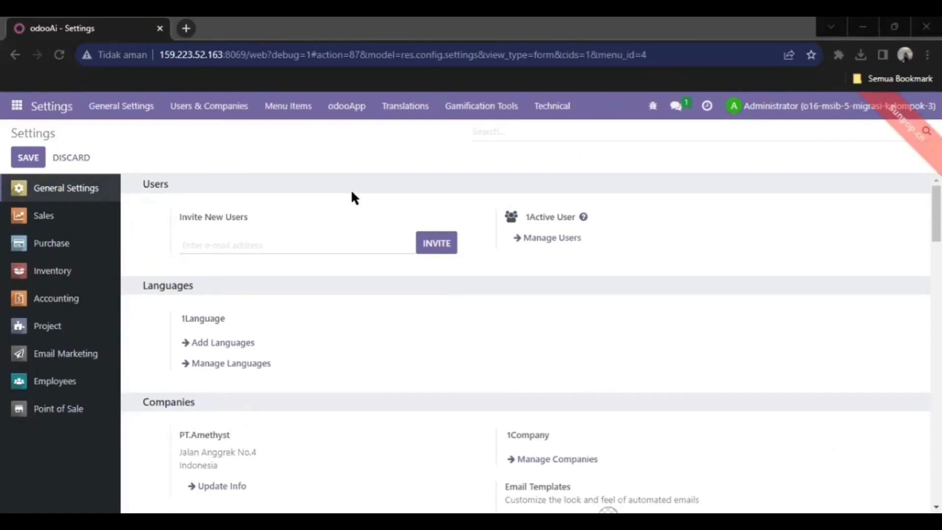
- Check that the Accounting settings now show JPY as the main currency
{"action": "left_click", "coordinate": [53, 273]}
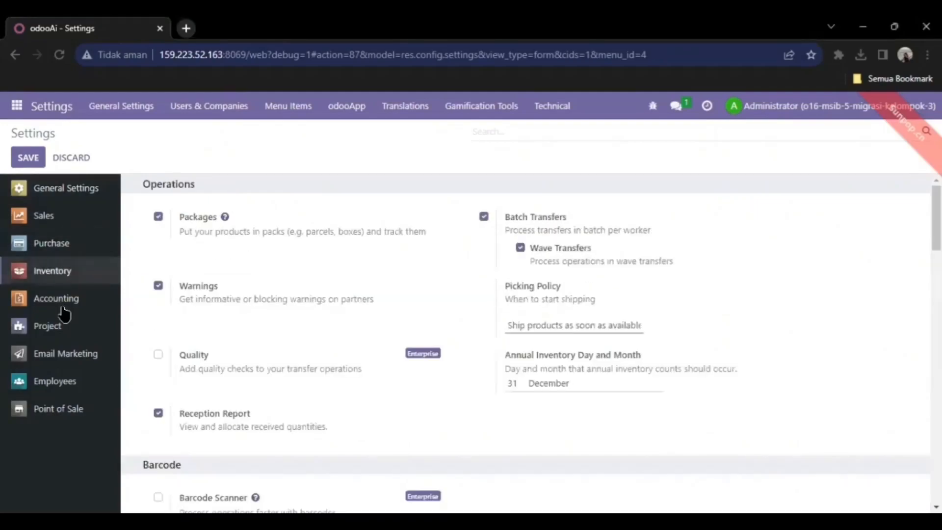
{"action": "left_click", "coordinate": [61, 330]}
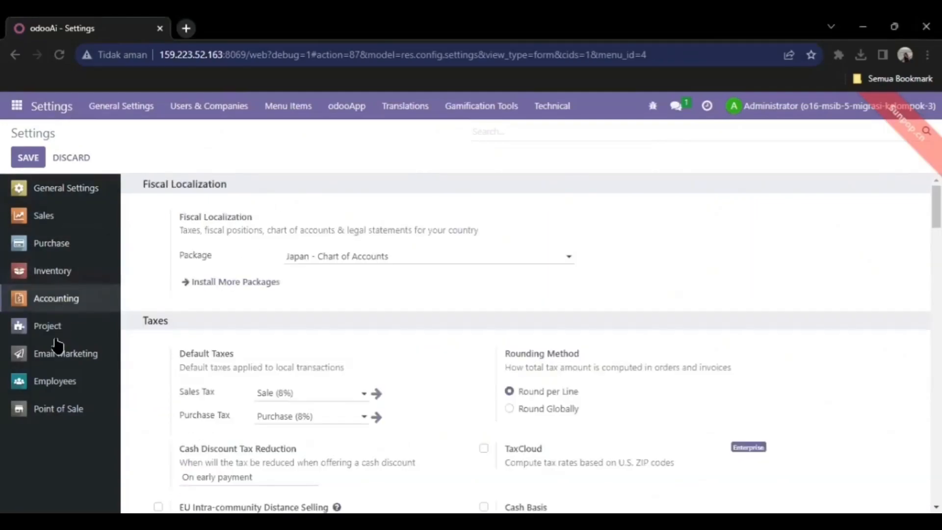
{"action": "left_click", "coordinate": [56, 300]}
{"action": "scroll", "coordinate": [525, 344], "scroll_direction": "down", "scroll_amount": 5}
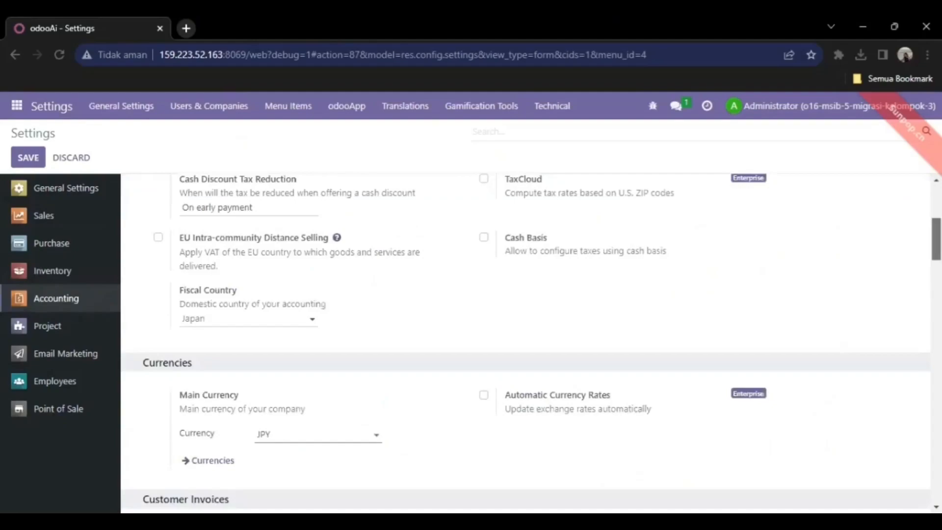
{"action": "scroll", "coordinate": [625, 332], "scroll_direction": "down", "scroll_amount": 3}
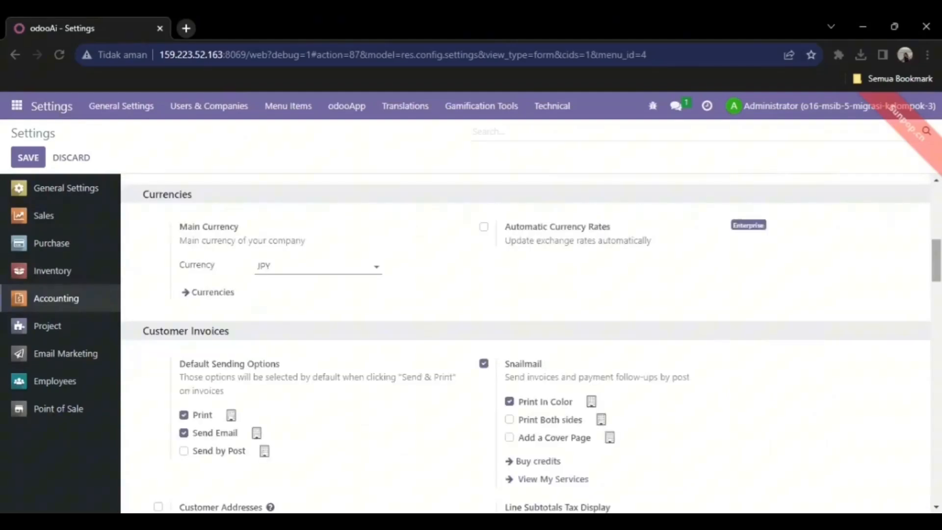
{"action": "scroll", "coordinate": [525, 343], "scroll_direction": "down", "scroll_amount": 4}
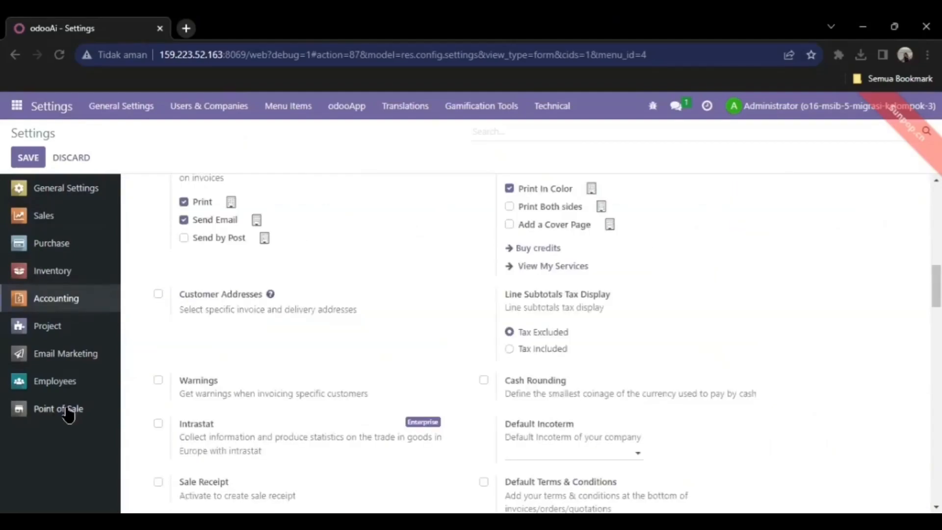
- Check that the Point of Sale settings now include Restaurant & Bar options
{"action": "left_click", "coordinate": [69, 411]}
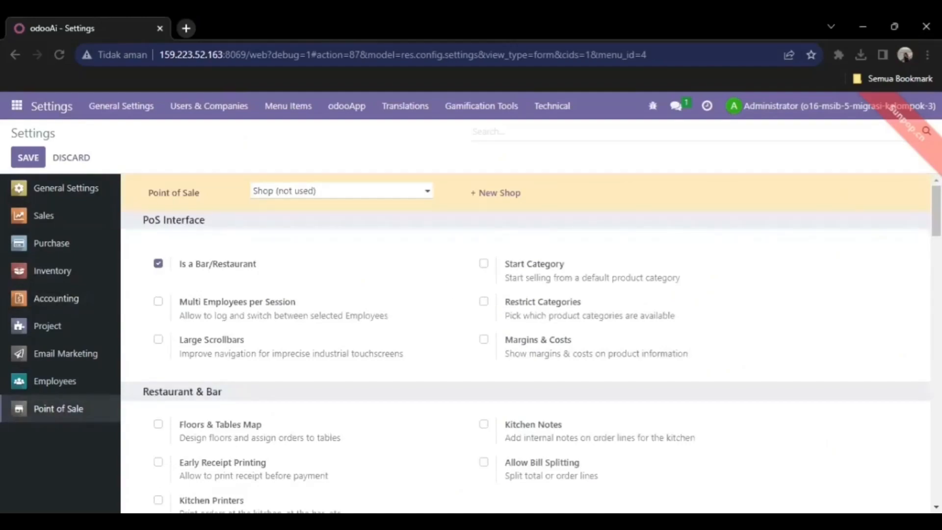
{"action": "scroll", "coordinate": [525, 344], "scroll_direction": "down", "scroll_amount": 6}
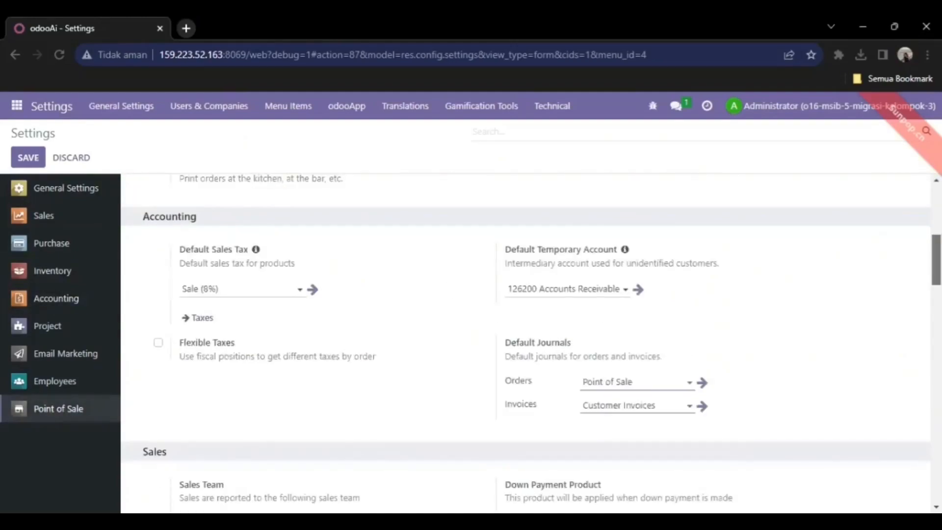
{"action": "scroll", "coordinate": [525, 343], "scroll_direction": "down", "scroll_amount": 2}
{"action": "scroll", "coordinate": [524, 344], "scroll_direction": "down", "scroll_amount": 1}
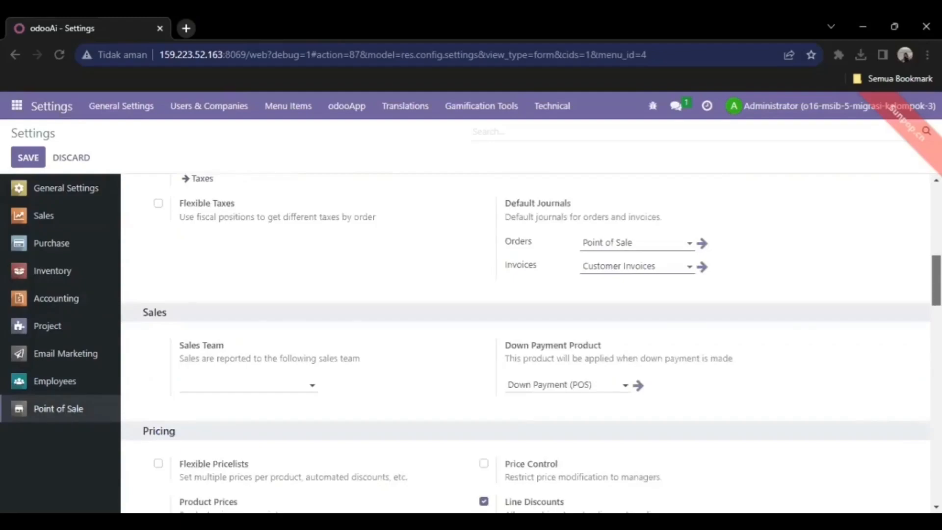
{"action": "scroll", "coordinate": [525, 344], "scroll_direction": "down", "scroll_amount": 2}
{"action": "scroll", "coordinate": [524, 343], "scroll_direction": "up", "scroll_amount": 3}
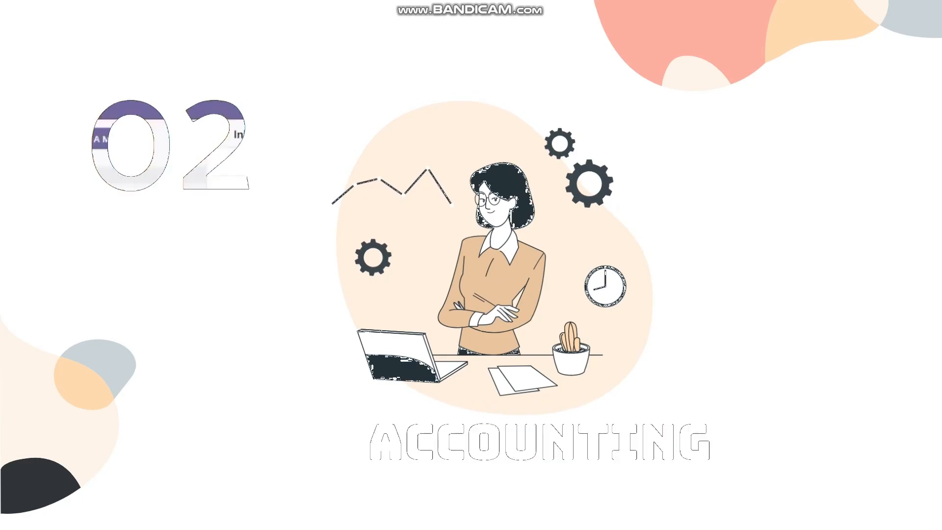
- Switch from the slideshow to the browser showing Odoo's Discuss inbox
{"action": "key", "text": "alt+Tab"}
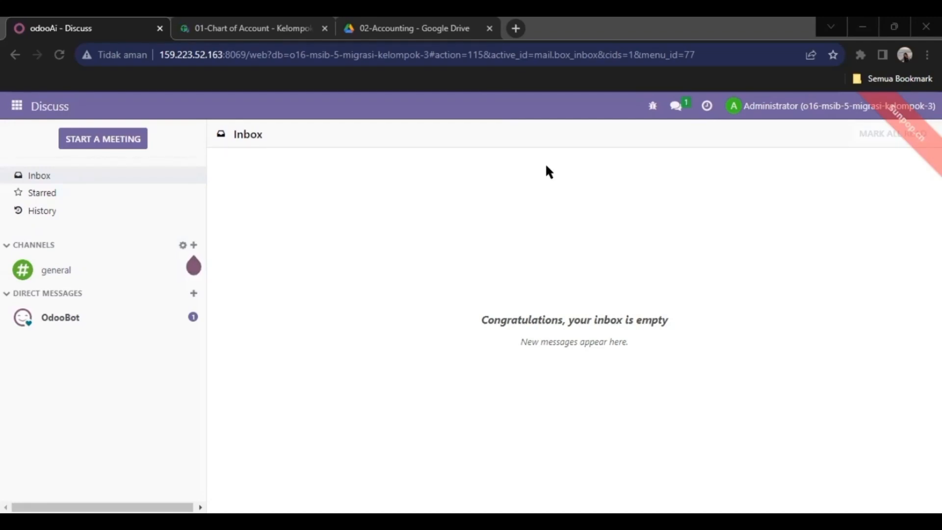
- Open Accounting > Configuration > Chart of Accounts, listing the 131 active accounts
{"action": "left_click", "coordinate": [16, 109]}
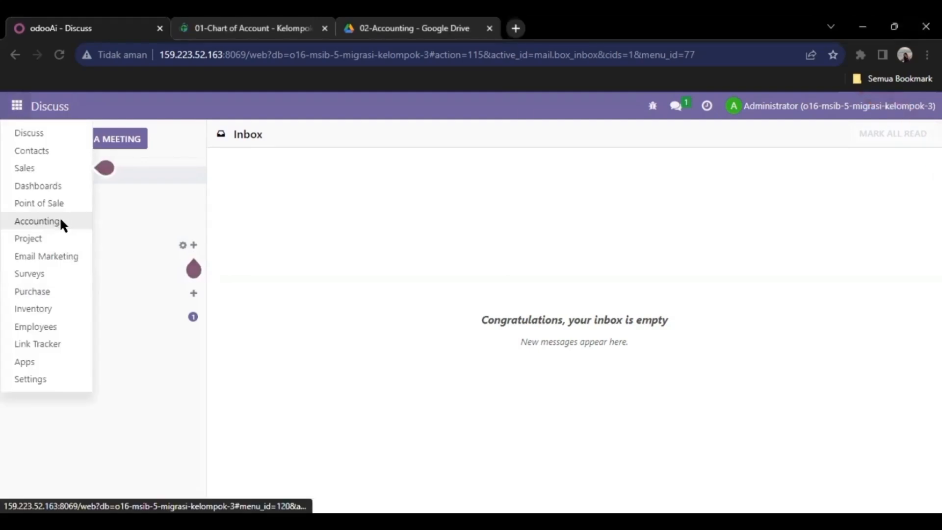
{"action": "left_click", "coordinate": [60, 223]}
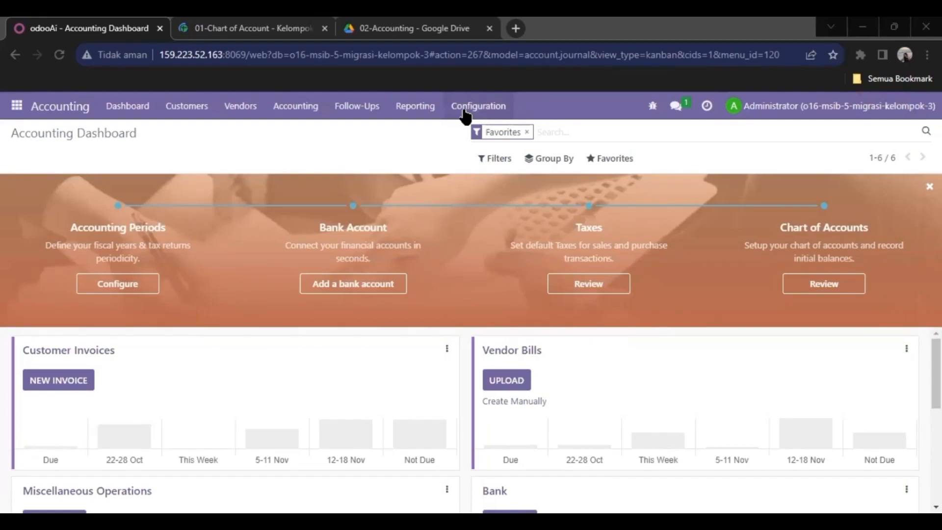
{"action": "left_click", "coordinate": [509, 111]}
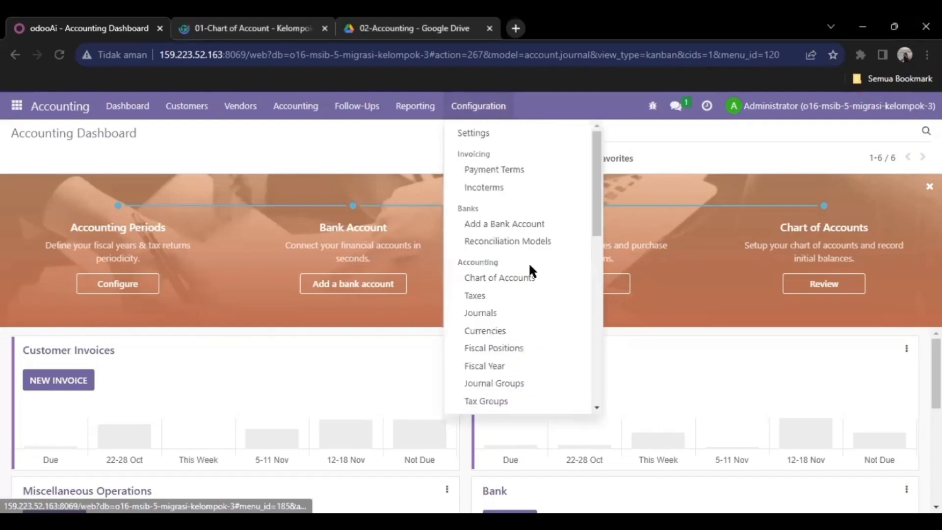
{"action": "left_click", "coordinate": [536, 276]}
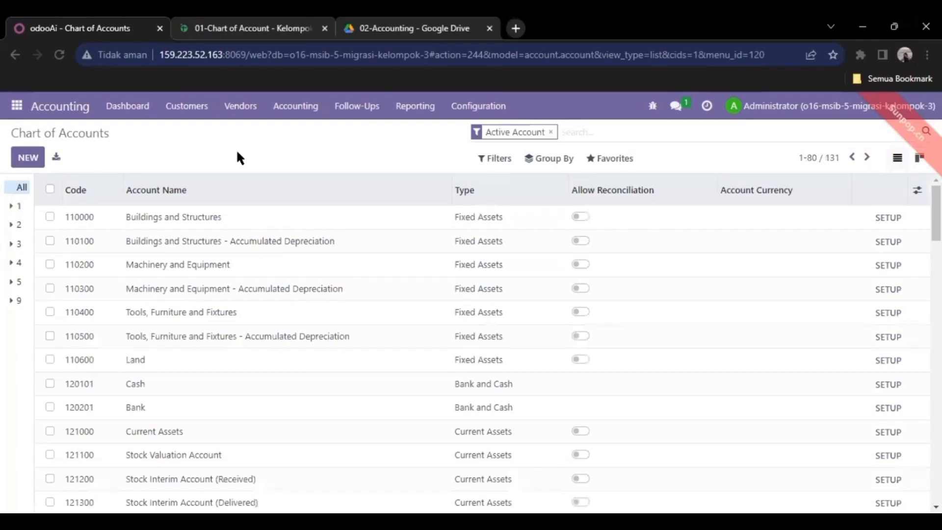
- Start a Chart of Accounts import and view the '01-Chart of Account - Kelompok 3' Google Sheet
{"action": "left_click", "coordinate": [620, 167]}
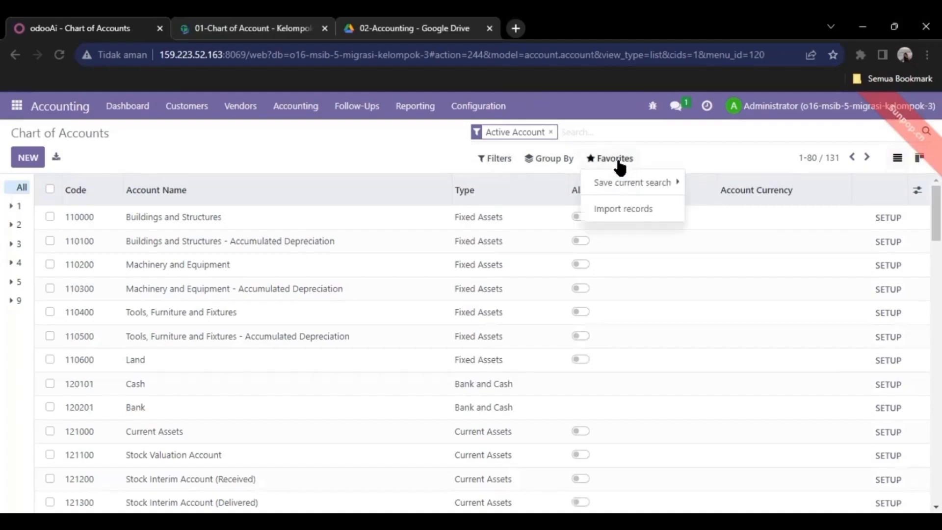
{"action": "left_click", "coordinate": [614, 212]}
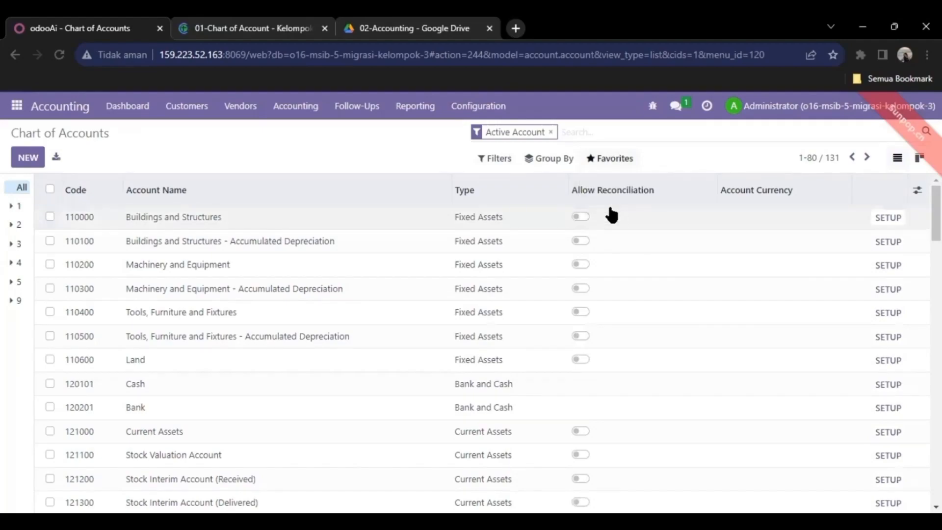
{"action": "left_click", "coordinate": [270, 23]}
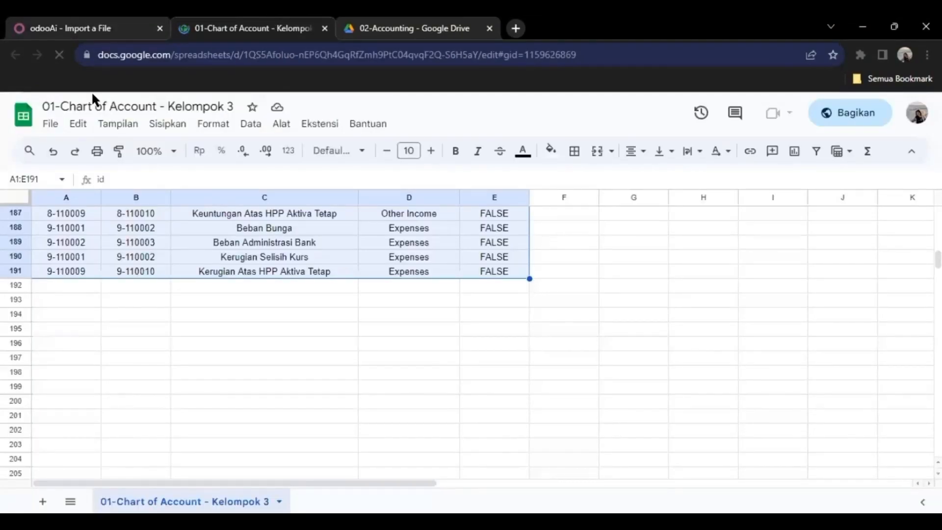
- Upload '01-Chart of Account - Kelompok 3' from the Unduhan folder into Odoo's import
{"action": "left_click", "coordinate": [98, 28]}
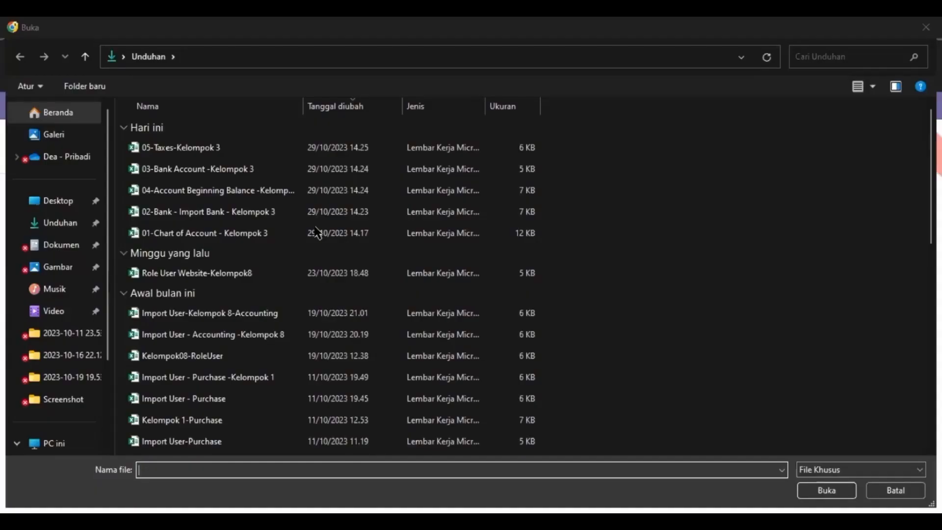
{"action": "double_click", "coordinate": [314, 227]}
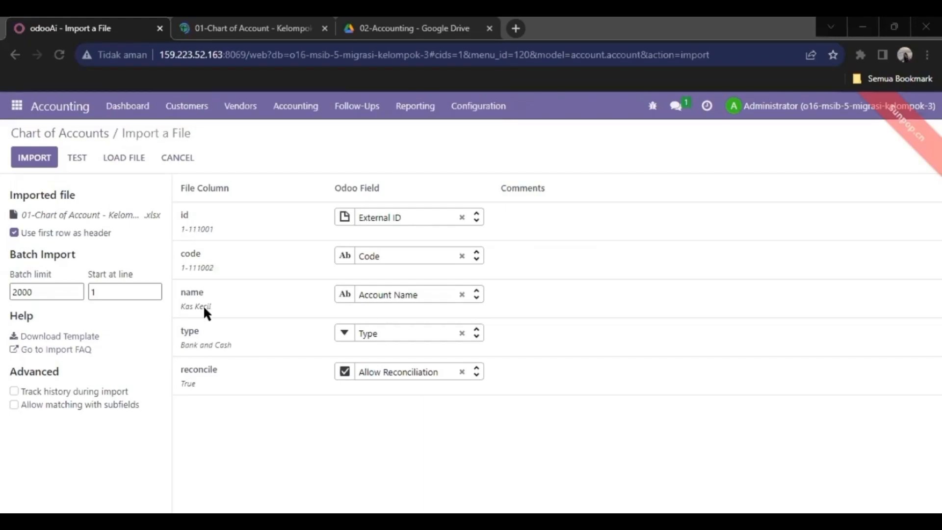
- Test the chart of accounts import, which rejects dashed account codes, then check the source sheet
{"action": "mouse_move", "coordinate": [203, 305]}
{"action": "left_click", "coordinate": [77, 158]}
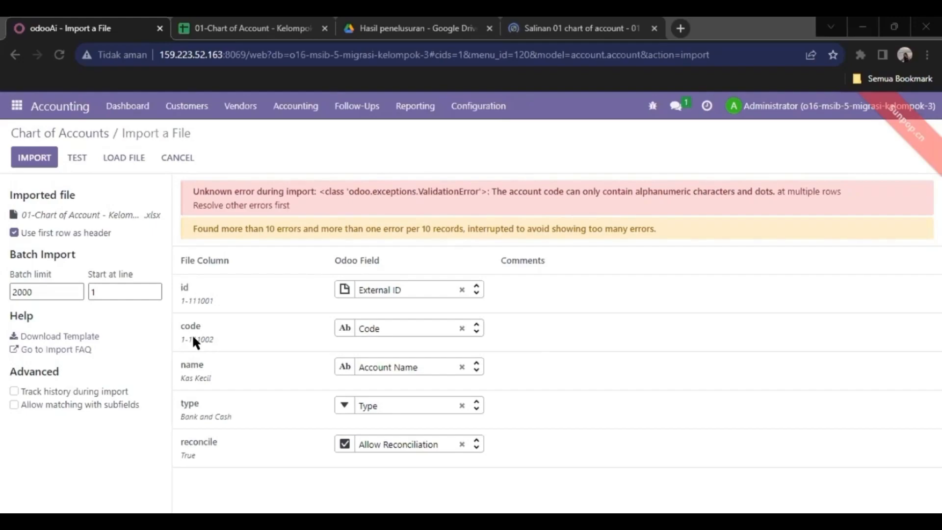
{"action": "mouse_move", "coordinate": [193, 338]}
{"action": "key", "text": "ctrl+Tab"}
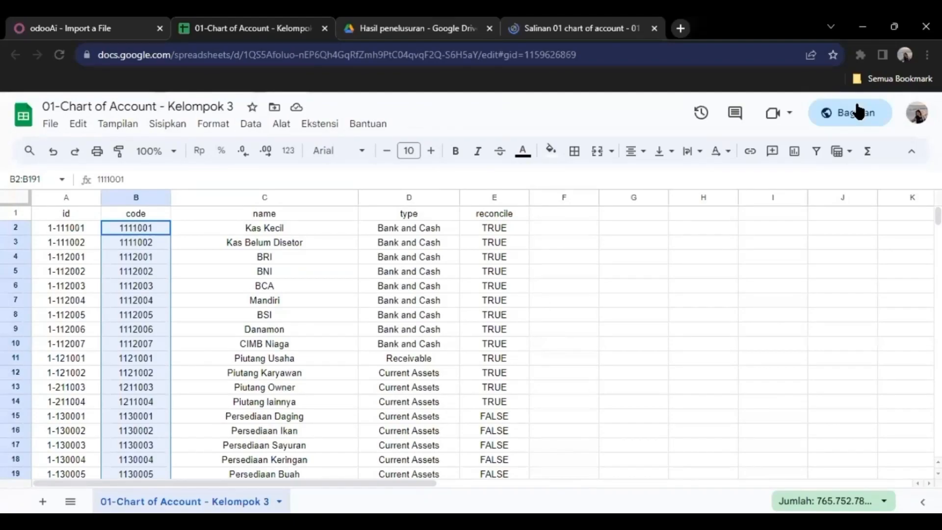
- Download the dash-free Chart of Account sheet as Microsoft Excel (.xlsx) and go back to Odoo
{"action": "left_click", "coordinate": [52, 126]}
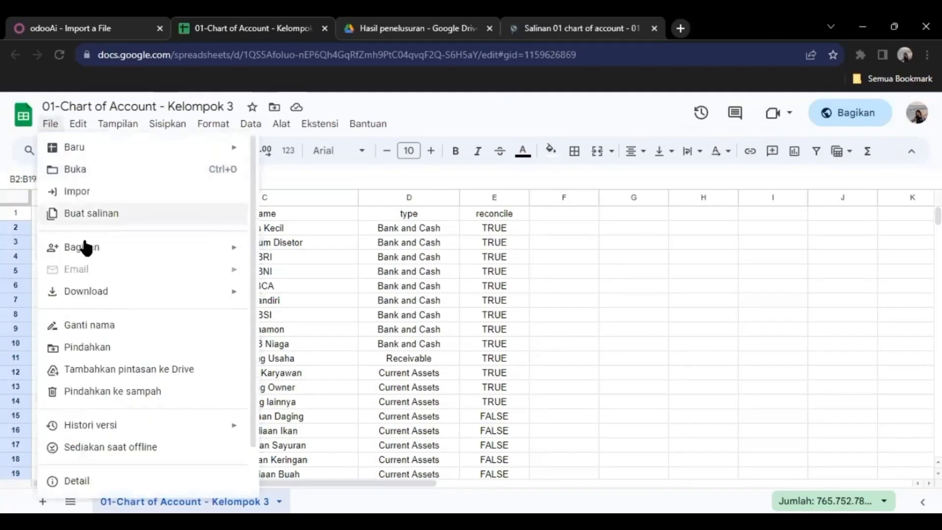
{"action": "mouse_move", "coordinate": [98, 297]}
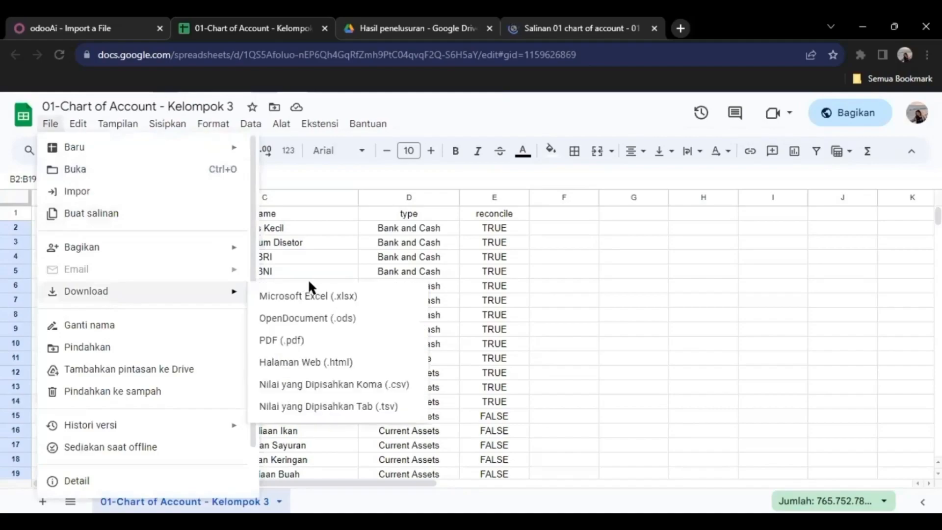
{"action": "left_click", "coordinate": [316, 295]}
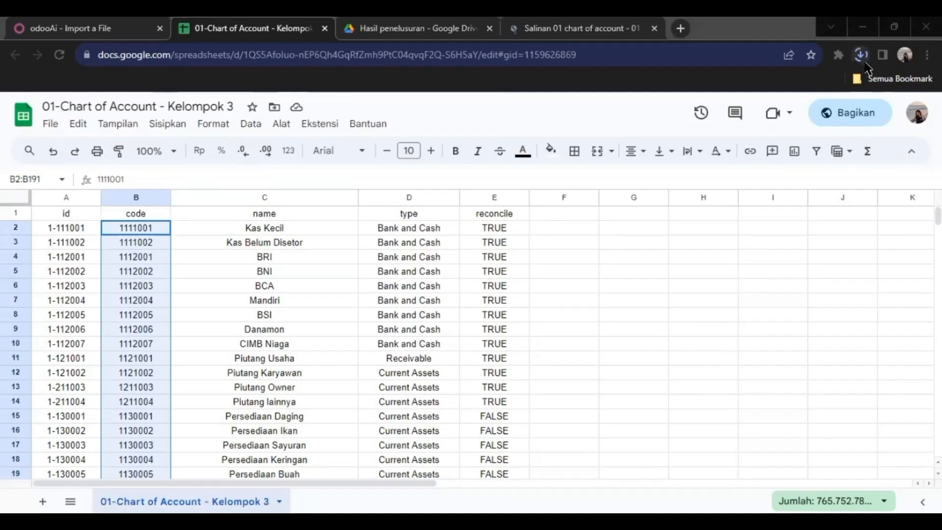
{"action": "left_click", "coordinate": [861, 56]}
{"action": "left_click", "coordinate": [118, 28]}
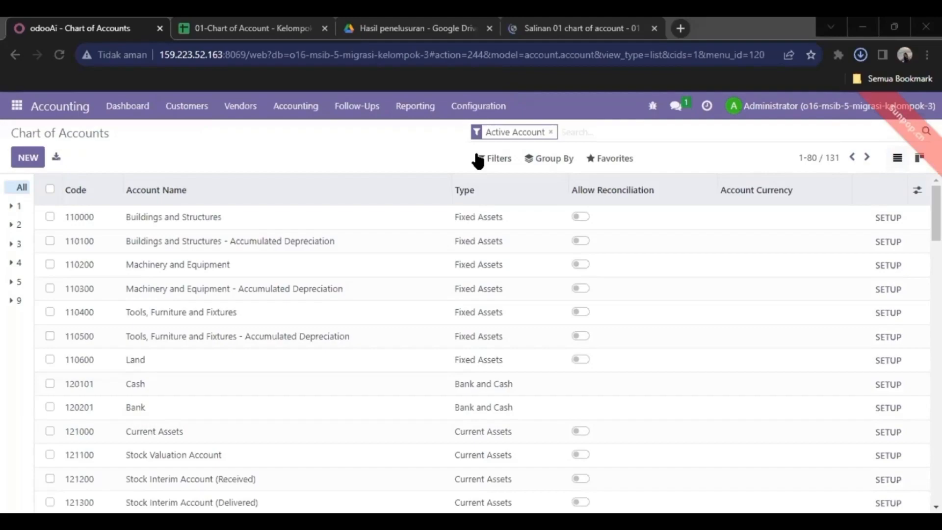
- Re-import the corrected chart of accounts .xlsx, bringing the list to 320 accounts including Kas Kecil
{"action": "left_click", "coordinate": [608, 159]}
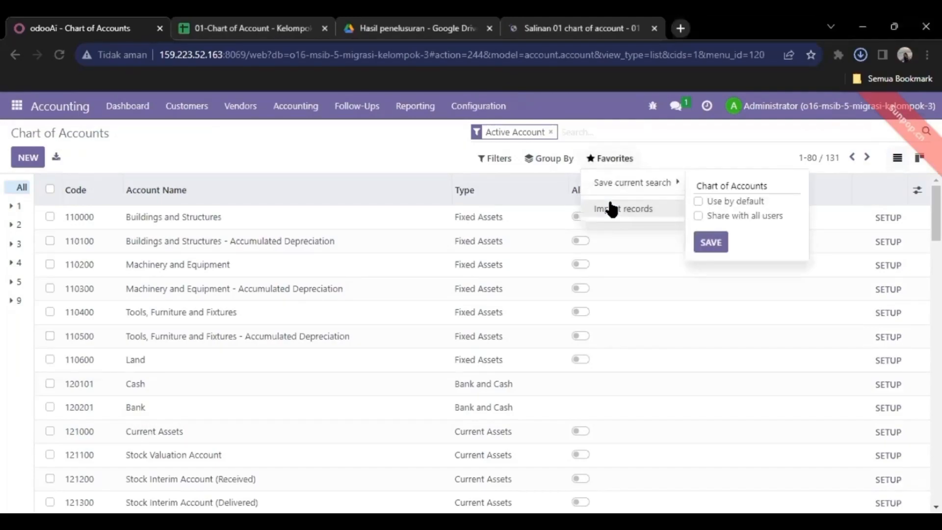
{"action": "left_click", "coordinate": [611, 209]}
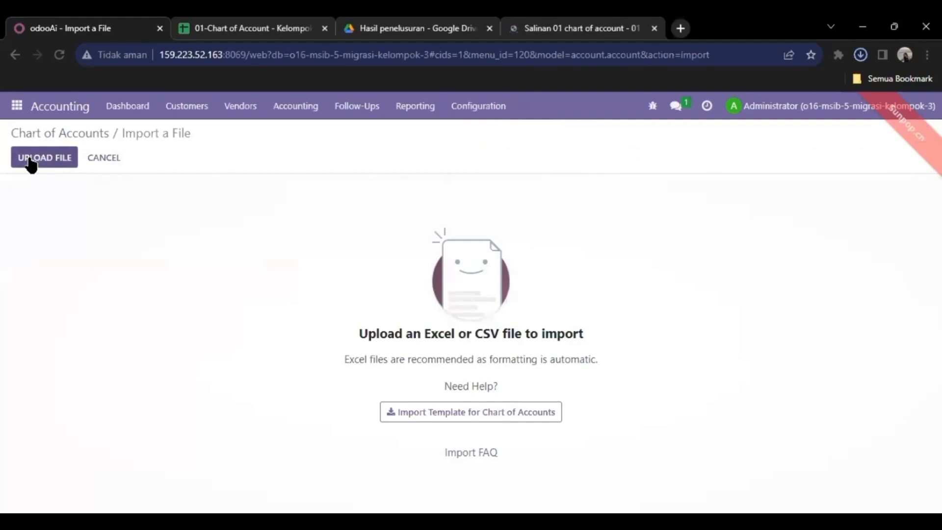
{"action": "left_click", "coordinate": [29, 159]}
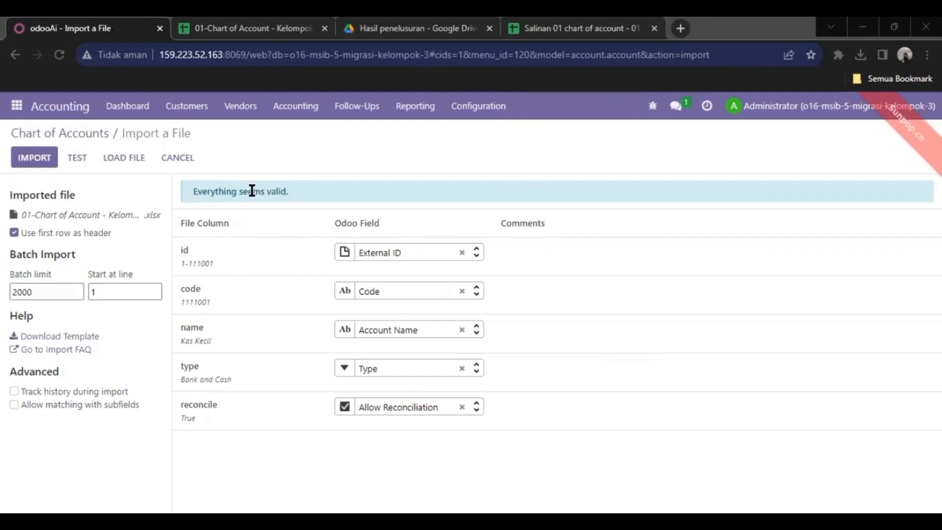
{"action": "left_click", "coordinate": [39, 158]}
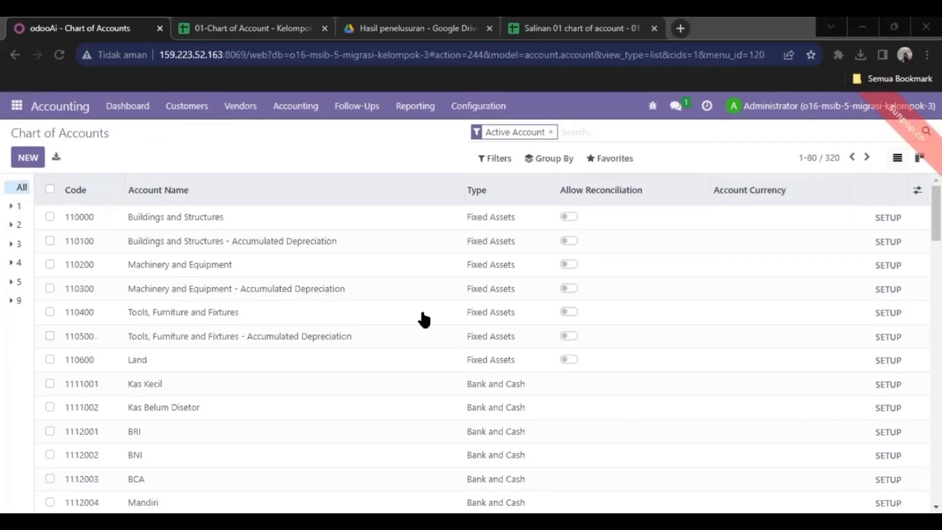
- In Contacts > Configuration > Banks, load the 02-Bank import file and test it
{"action": "left_click", "coordinate": [16, 105]}
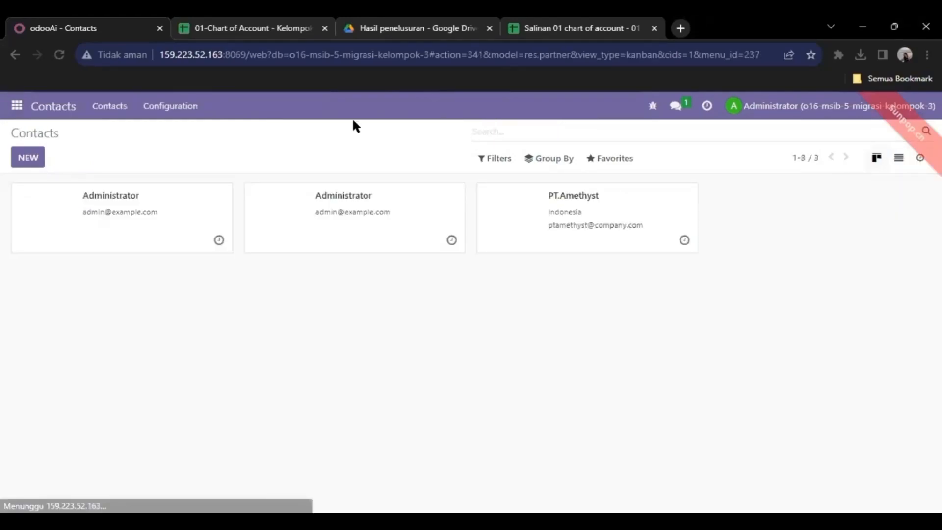
{"action": "left_click", "coordinate": [170, 106]}
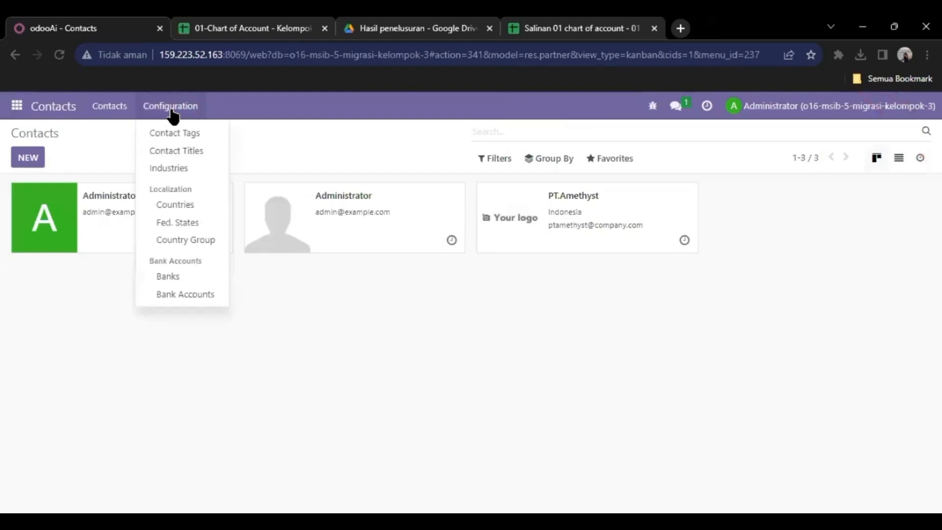
{"action": "left_click", "coordinate": [173, 277]}
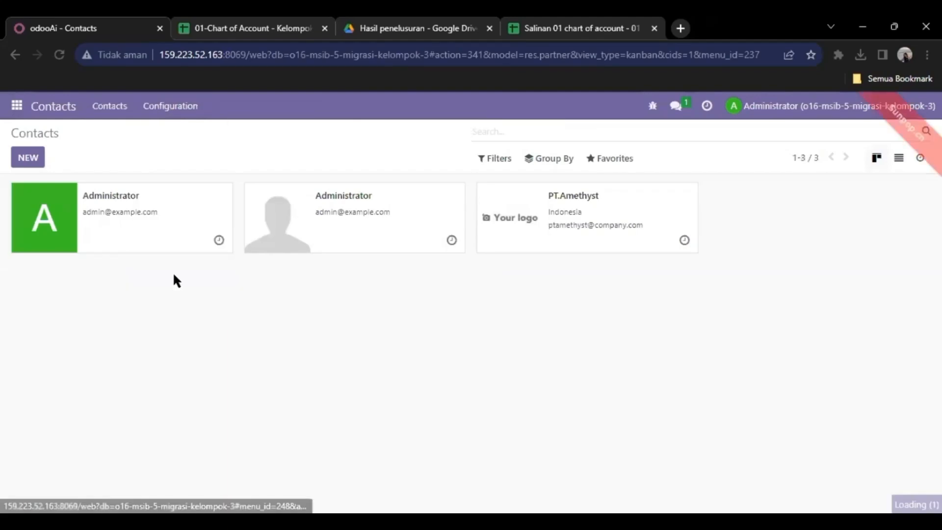
{"action": "left_click", "coordinate": [613, 159]}
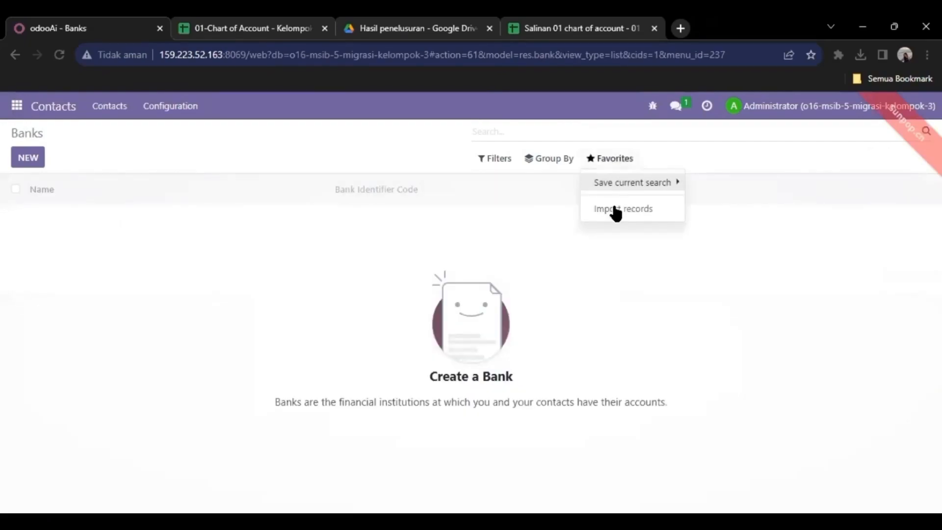
{"action": "left_click", "coordinate": [613, 207]}
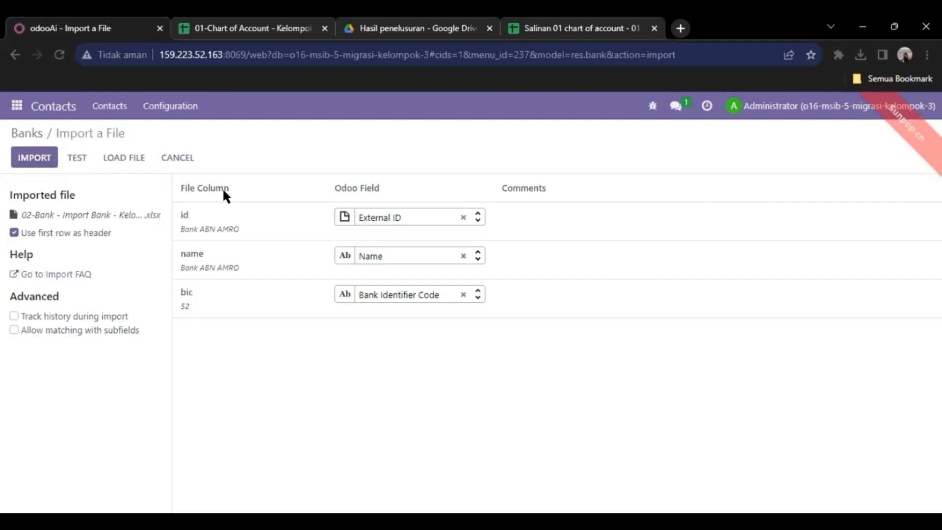
{"action": "left_click", "coordinate": [77, 160]}
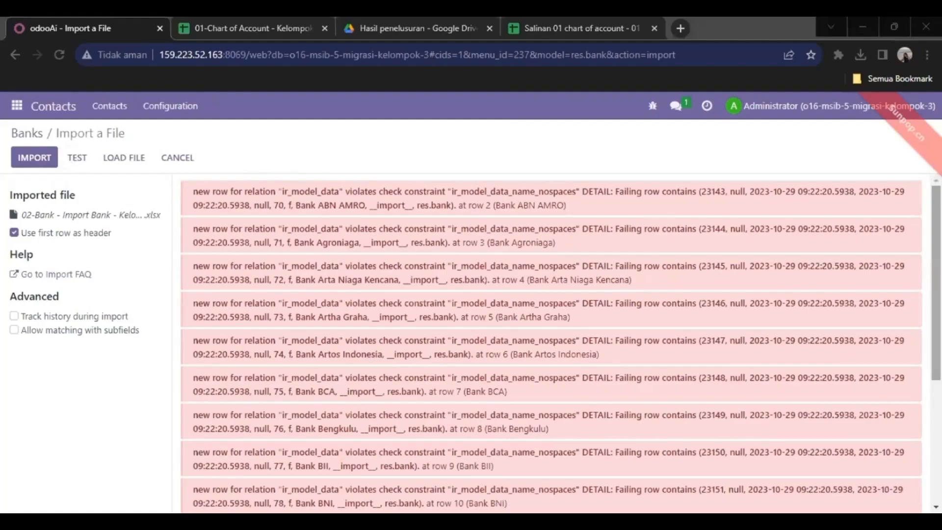
- Unmap the id column from External ID, re-test, and import the 68 banks
{"action": "scroll", "coordinate": [935, 285], "scroll_direction": "down", "scroll_amount": 4}
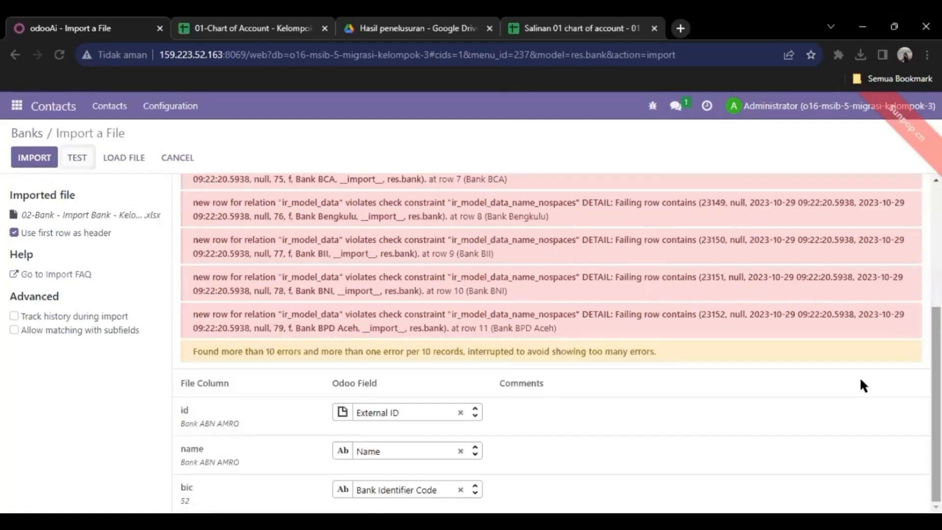
{"action": "left_click", "coordinate": [460, 413]}
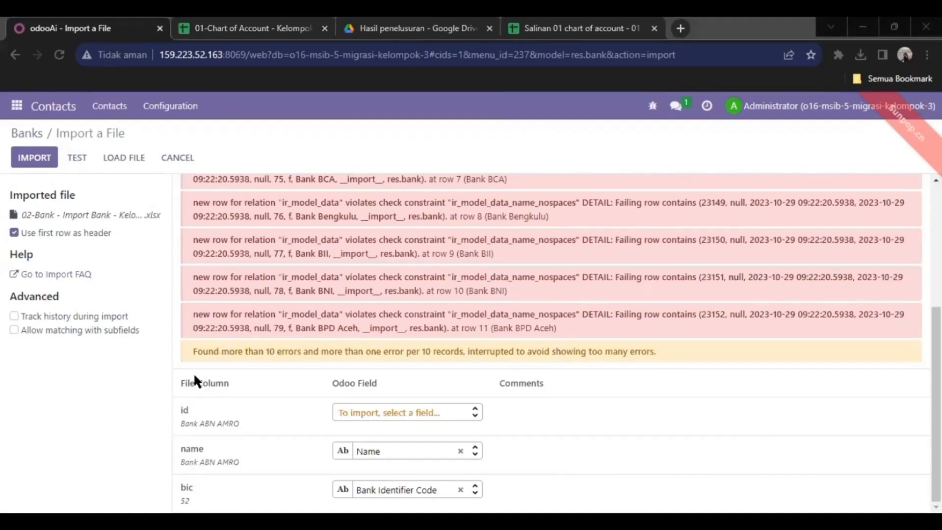
{"action": "mouse_move", "coordinate": [191, 430]}
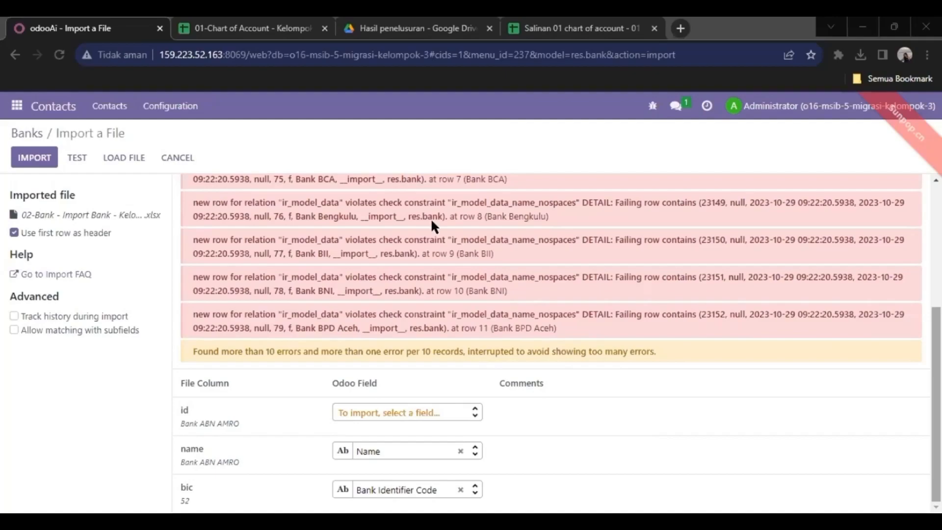
{"action": "left_click", "coordinate": [72, 165]}
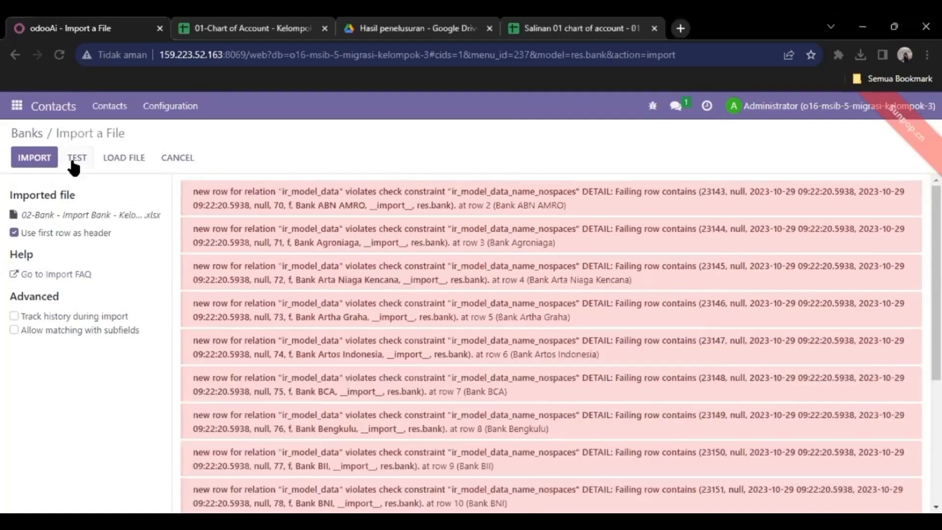
{"action": "left_click", "coordinate": [74, 166]}
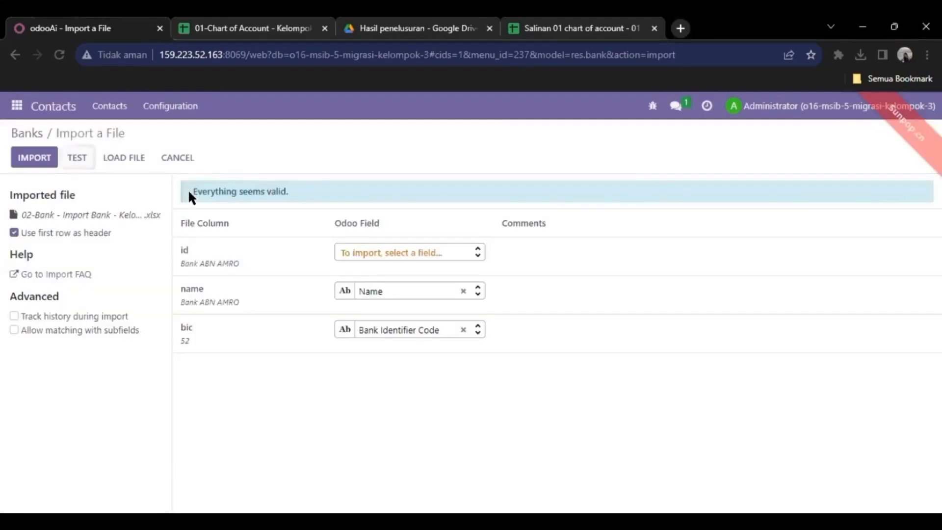
{"action": "left_click_drag", "start_coordinate": [192, 195], "coordinate": [267, 194]}
{"action": "left_click", "coordinate": [188, 198]}
{"action": "left_click", "coordinate": [37, 162]}
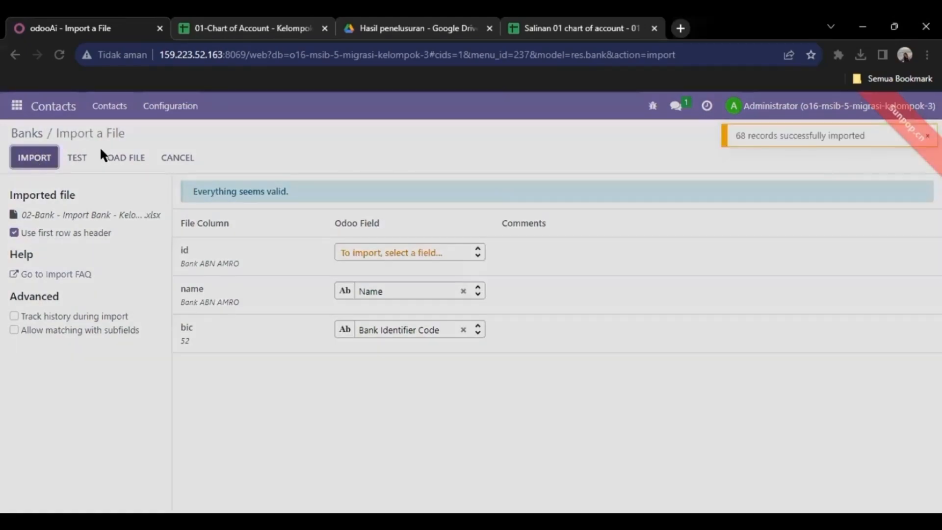
{"action": "left_click", "coordinate": [185, 157]}
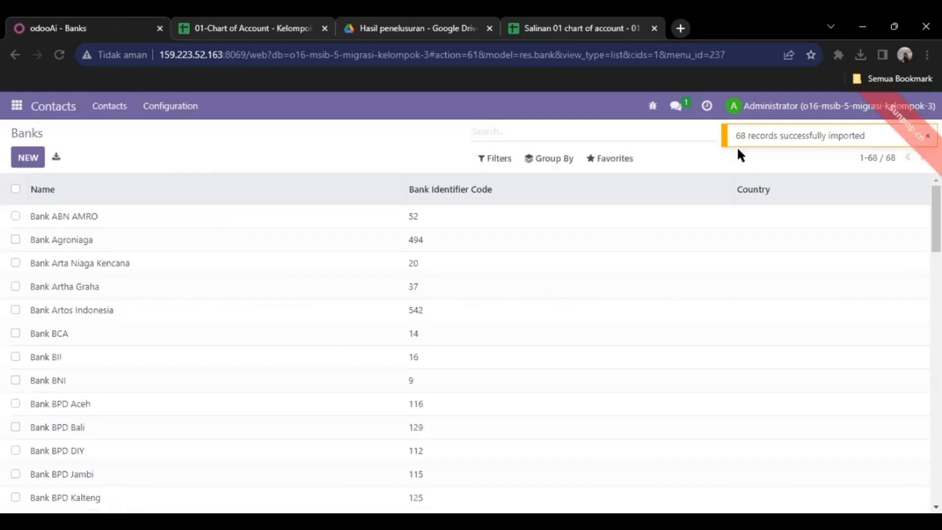
- Import the five PT.Amethyst bank accounts from '03-Bank Account -Kelompok 3.xlsx' into Bank Accounts
{"action": "left_click", "coordinate": [170, 106]}
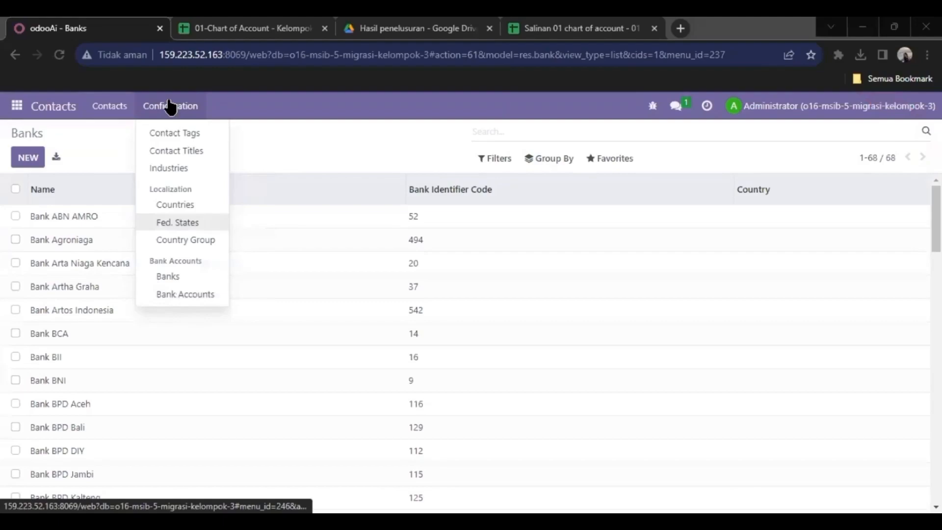
{"action": "left_click", "coordinate": [186, 296]}
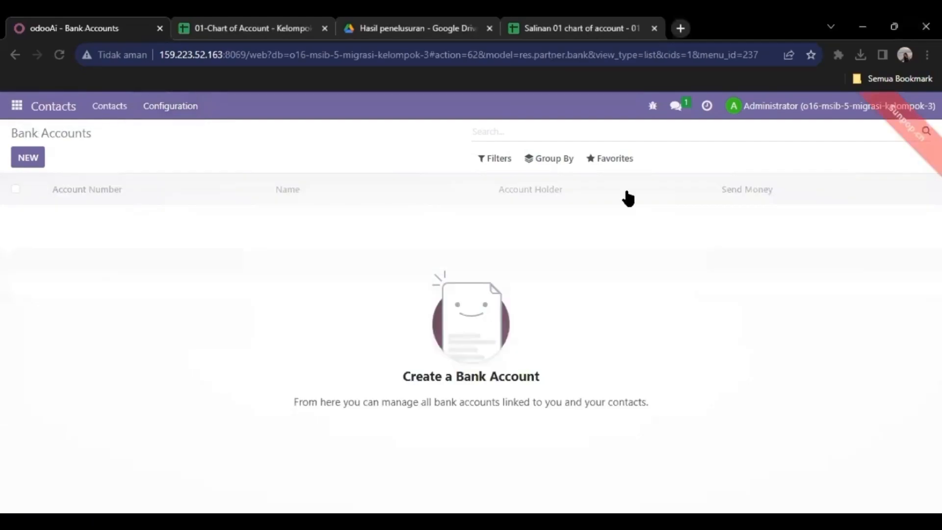
{"action": "left_click", "coordinate": [611, 159]}
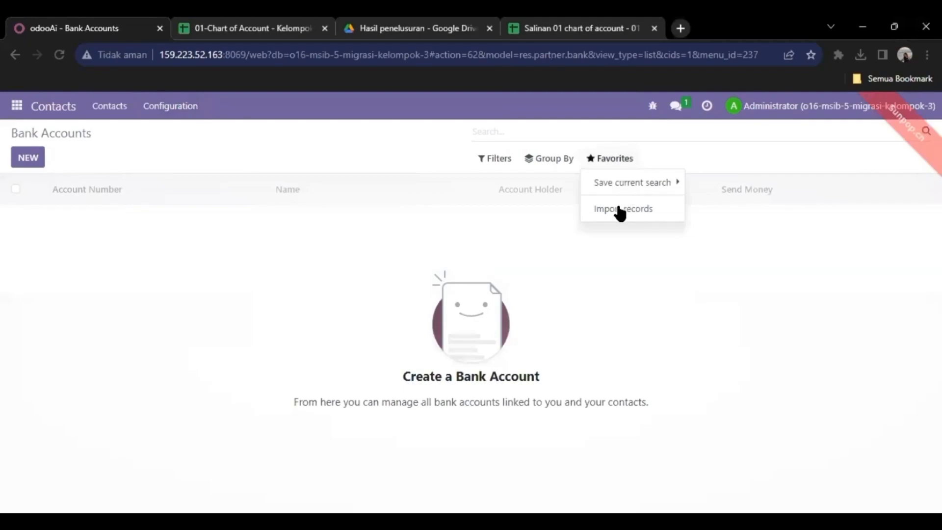
{"action": "left_click", "coordinate": [619, 209]}
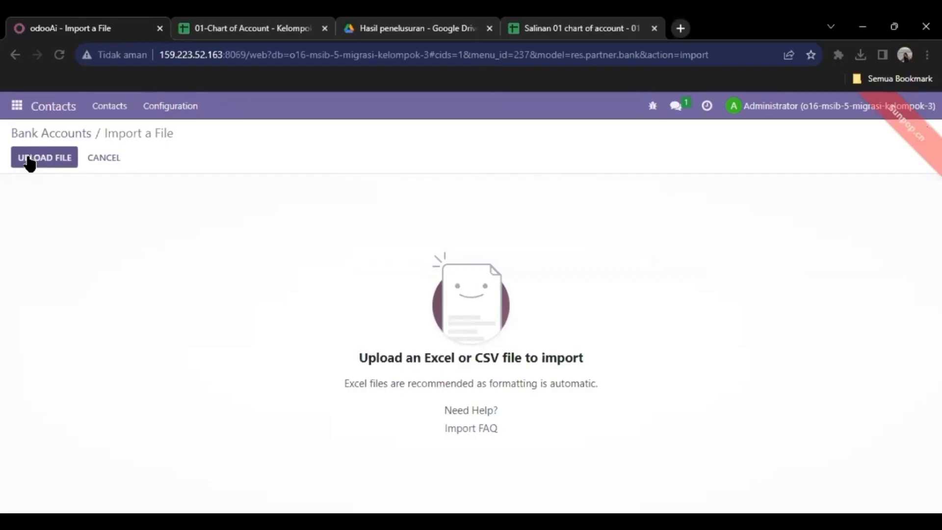
{"action": "left_click", "coordinate": [30, 158]}
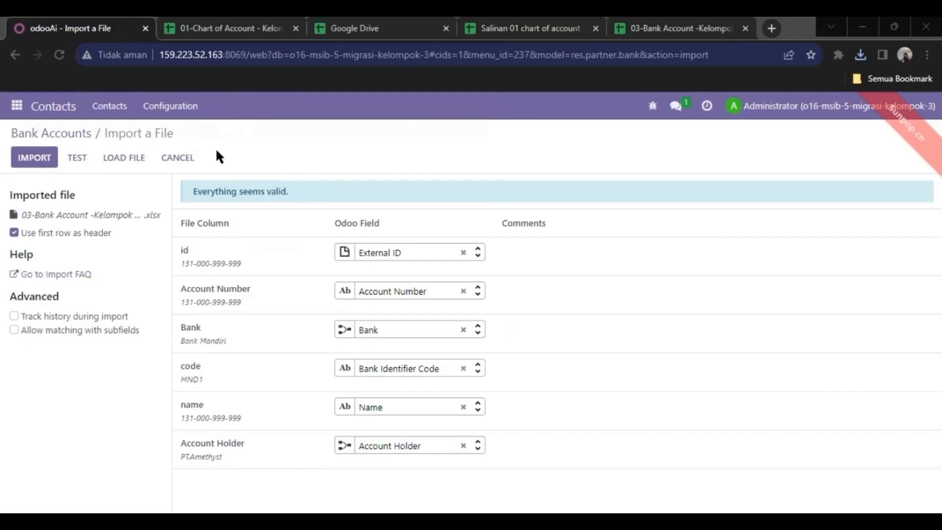
{"action": "left_click", "coordinate": [30, 164]}
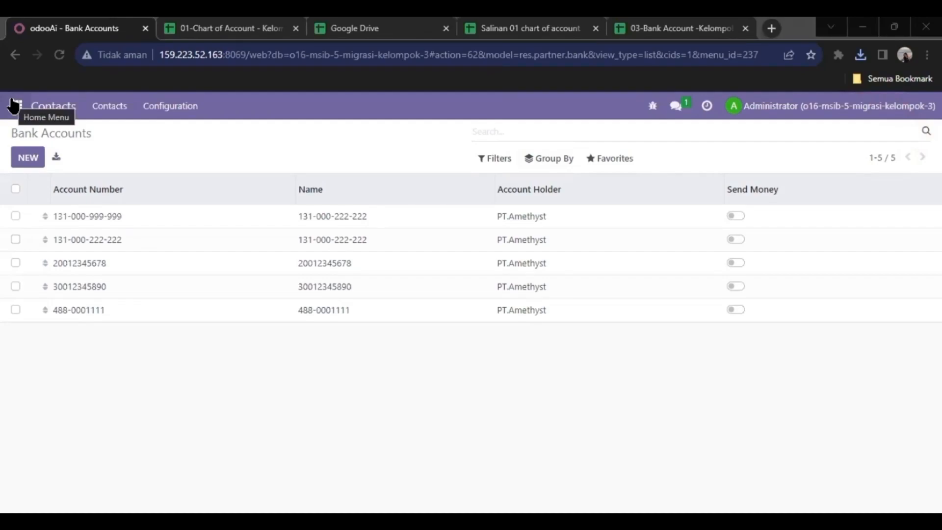
- Go to the Journal Entries list in the Accounting app
{"action": "left_click", "coordinate": [15, 120]}
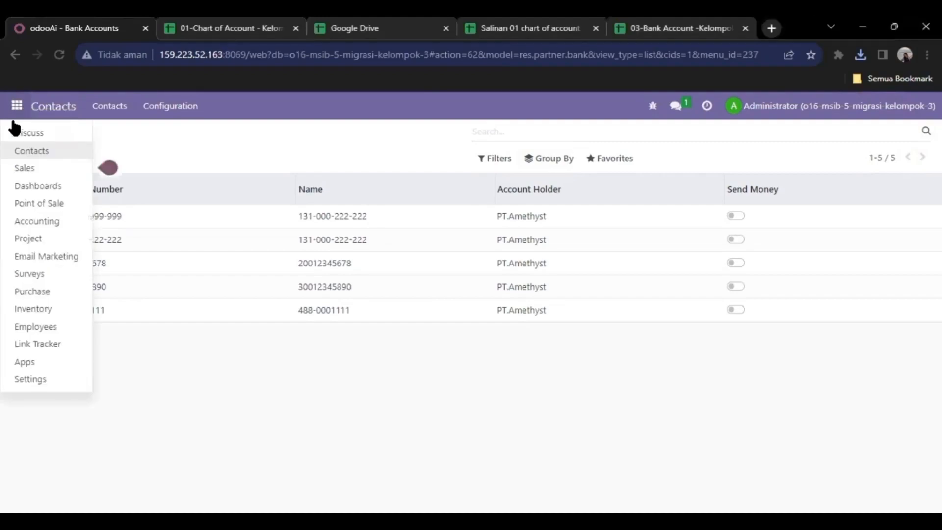
{"action": "left_click", "coordinate": [19, 223]}
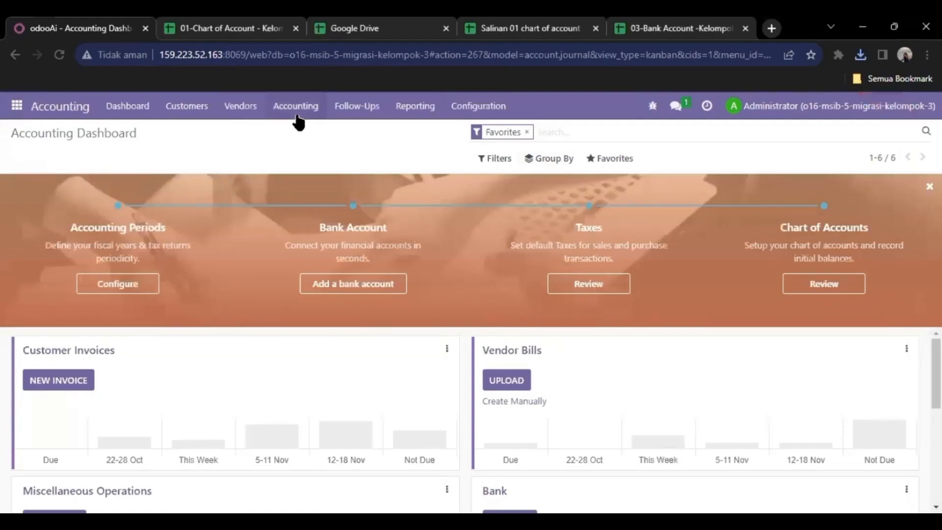
{"action": "left_click", "coordinate": [296, 116]}
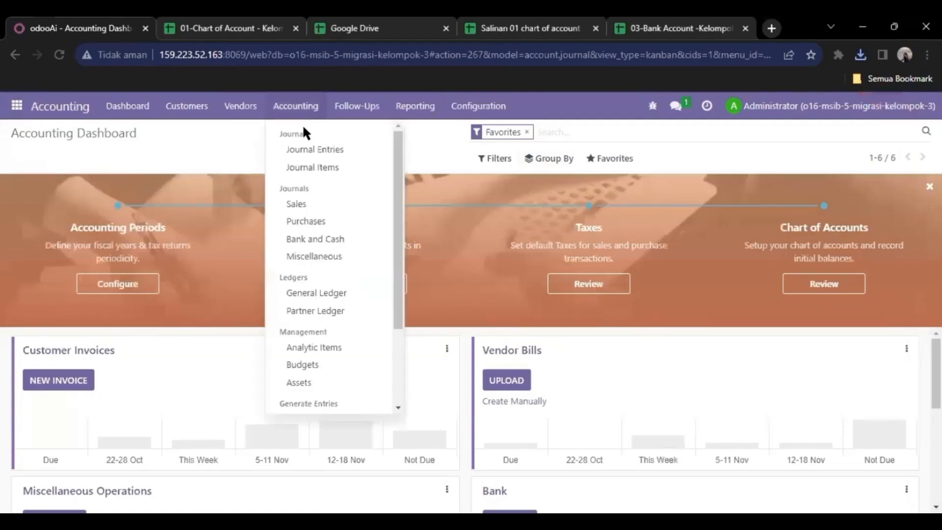
{"action": "left_click", "coordinate": [320, 149]}
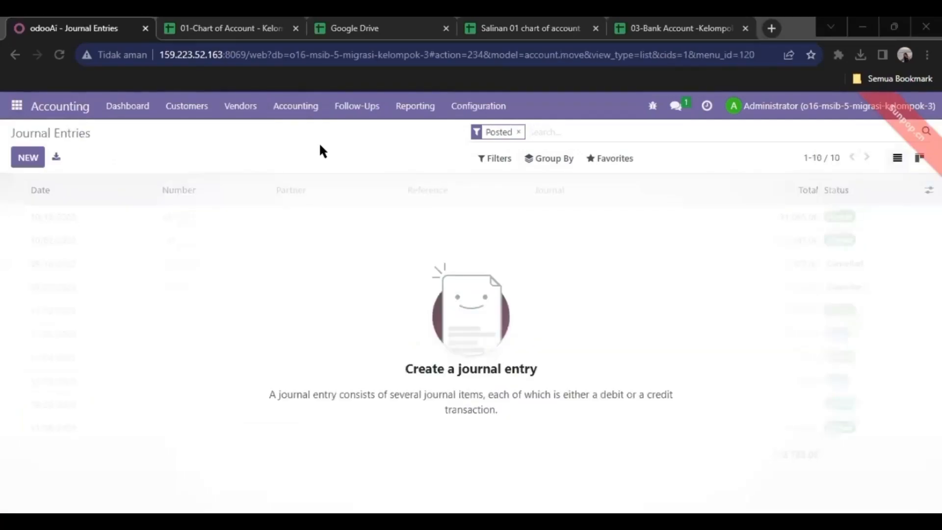
- Import the 04-Account Beginning Balance file and remove the Posted filter to show the draft entry
{"action": "left_click", "coordinate": [614, 165]}
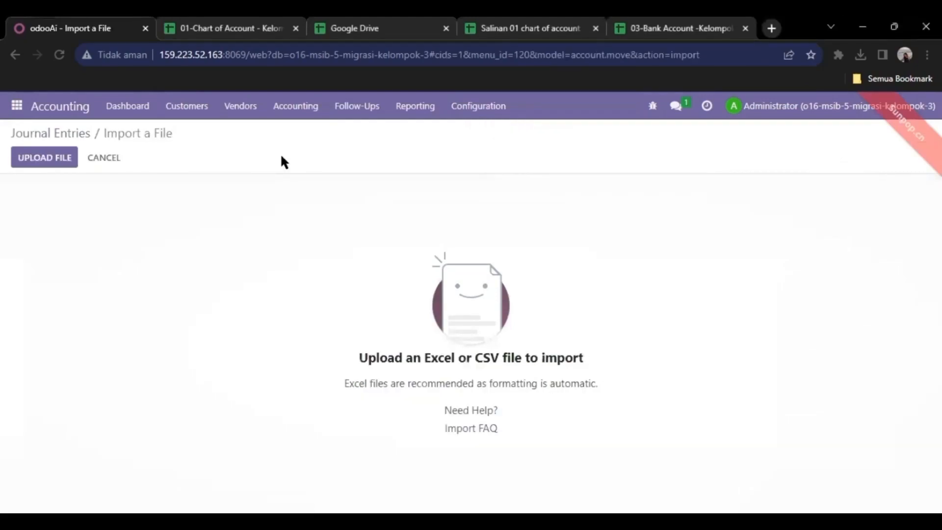
{"action": "left_click", "coordinate": [44, 157]}
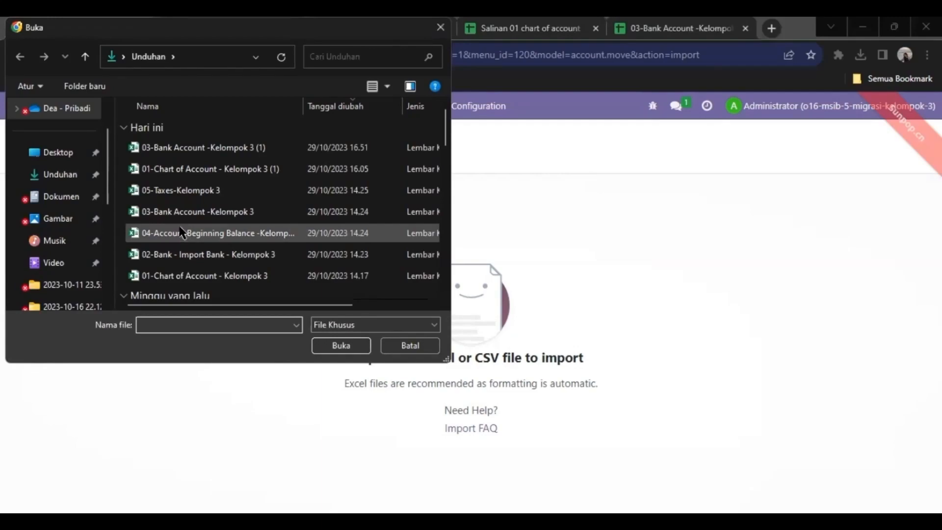
{"action": "double_click", "coordinate": [180, 227]}
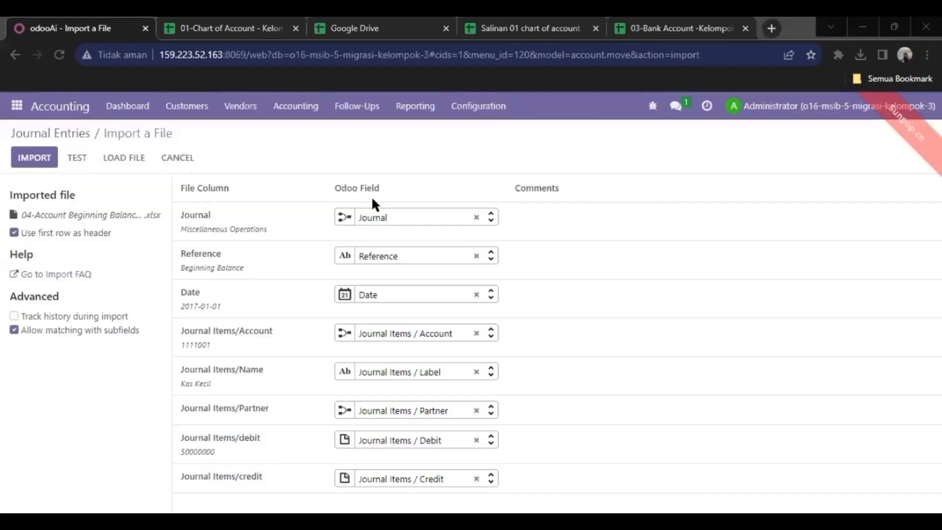
{"action": "left_click", "coordinate": [78, 154]}
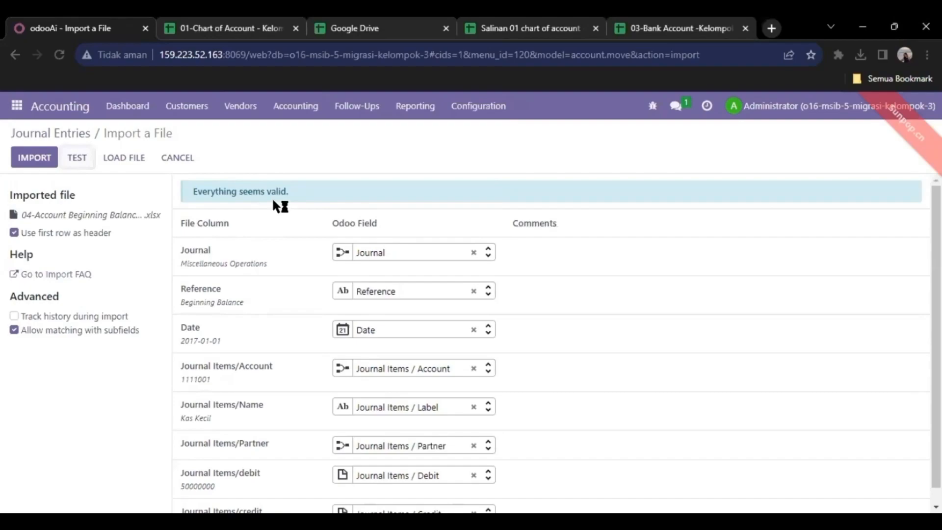
{"action": "left_click", "coordinate": [34, 162]}
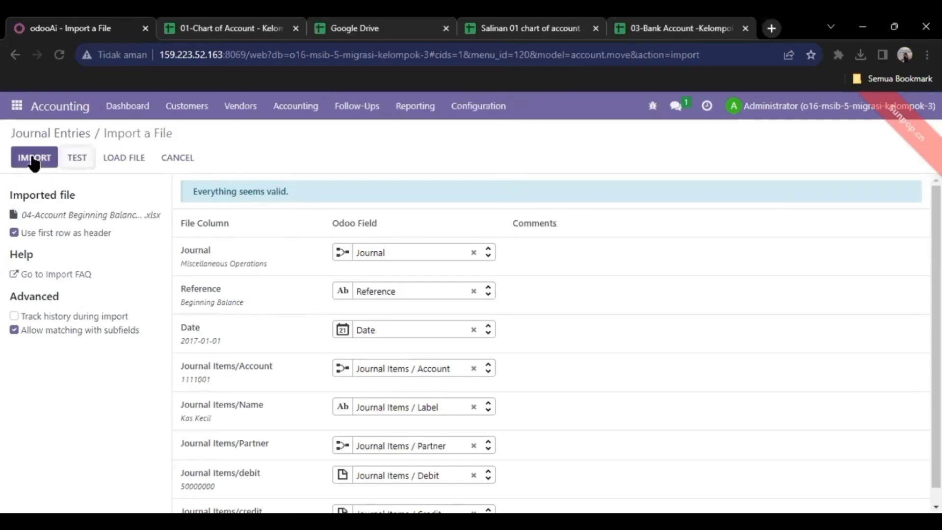
{"action": "left_click", "coordinate": [33, 159]}
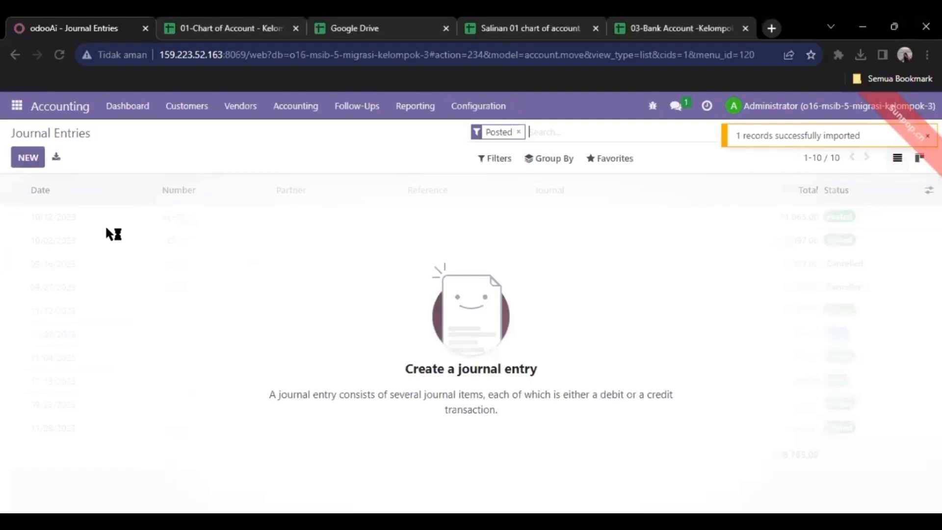
{"action": "key", "text": "BackSpace"}
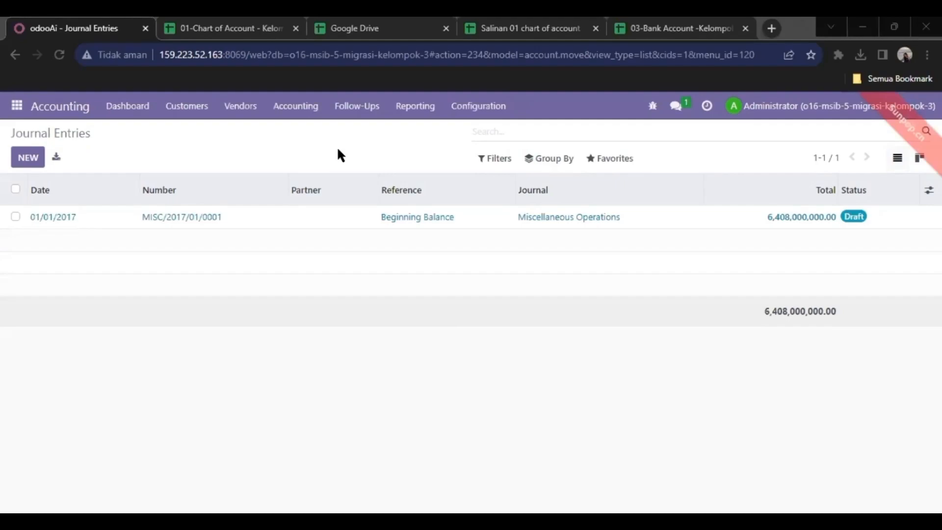
- Import the six taxes, including PPN OUT 11%, from '05-Taxes-Kelompok 3.xlsx' into Taxes
{"action": "left_click", "coordinate": [476, 115]}
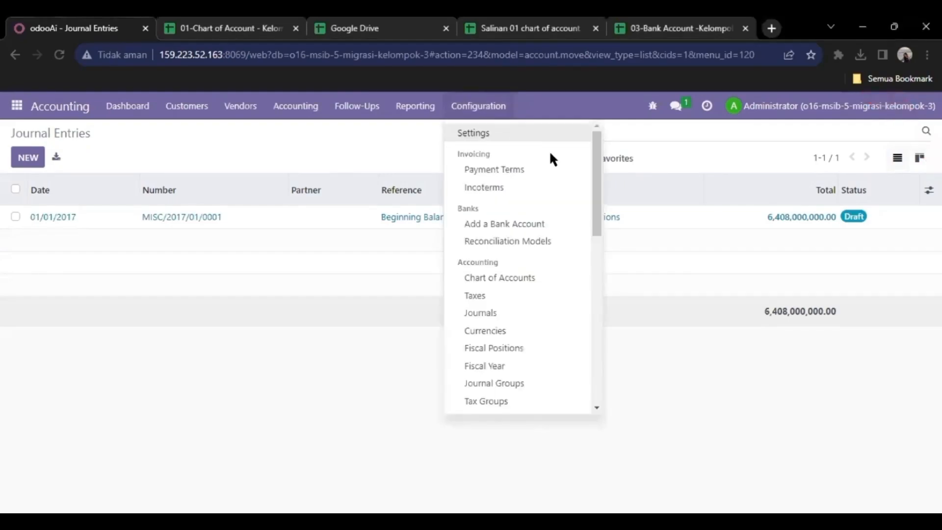
{"action": "left_click", "coordinate": [486, 297]}
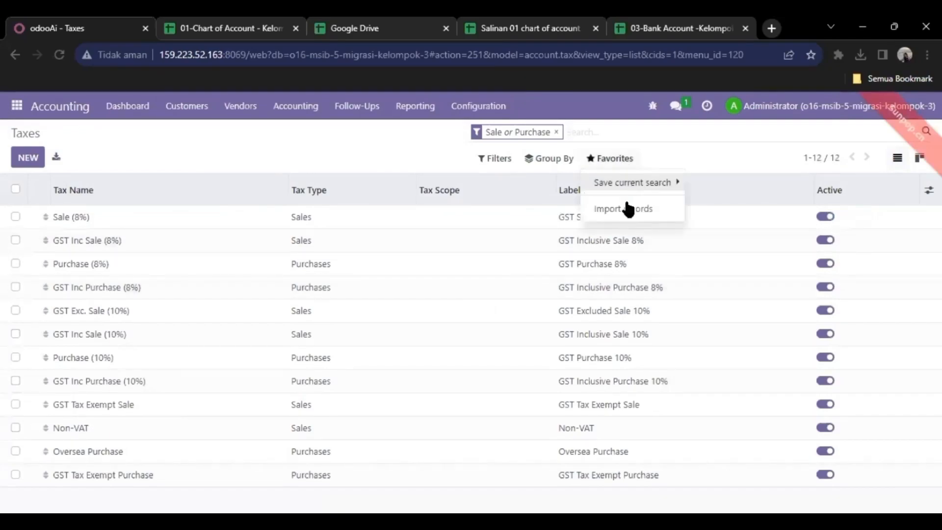
{"action": "left_click", "coordinate": [627, 207]}
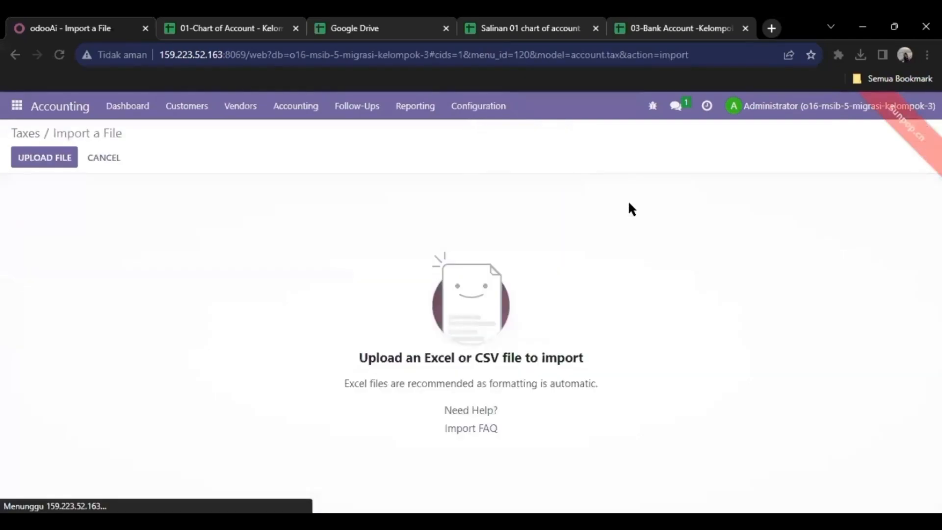
{"action": "left_click", "coordinate": [37, 159]}
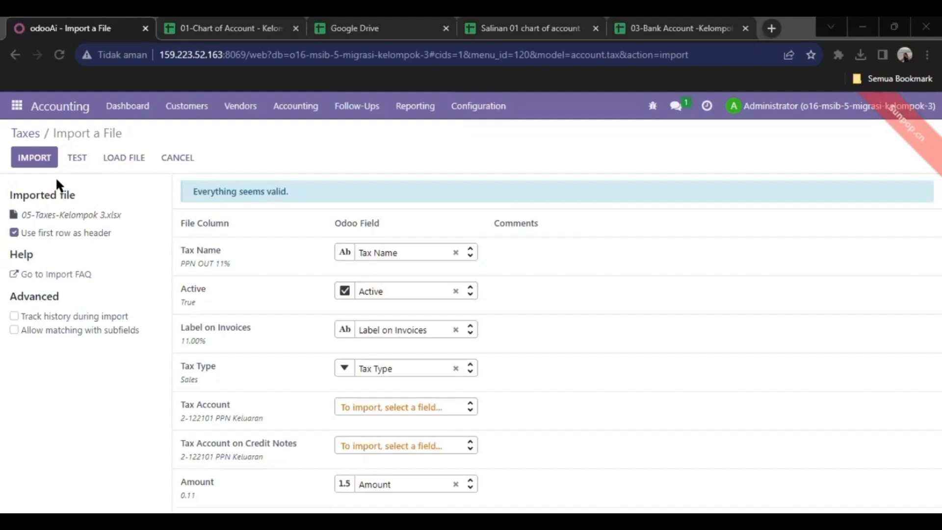
{"action": "left_click", "coordinate": [39, 164]}
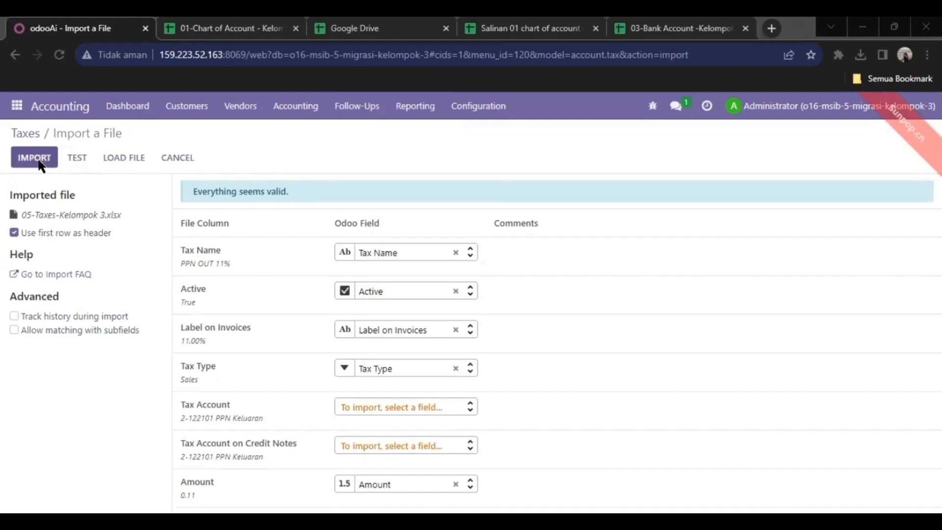
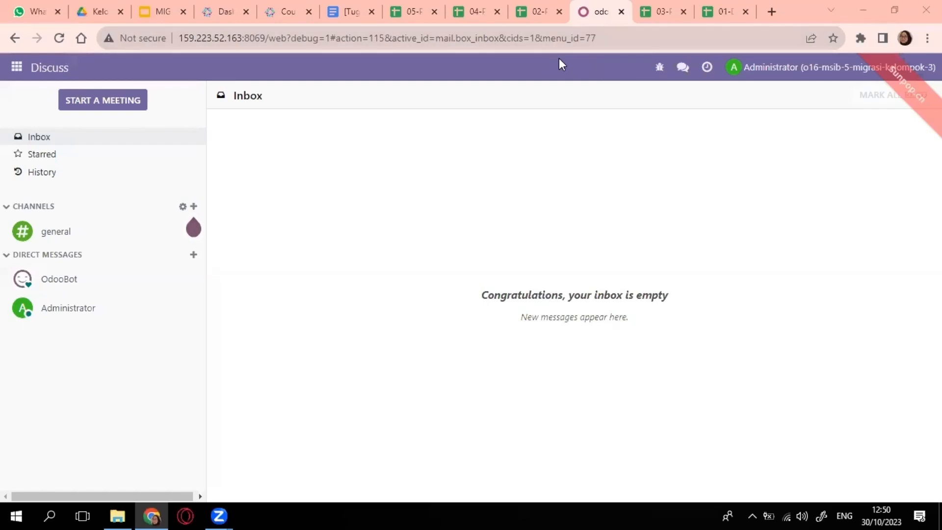
- Go to Sales Units of Measure and start importing records from the Favorites menu
{"action": "left_click", "coordinate": [16, 70]}
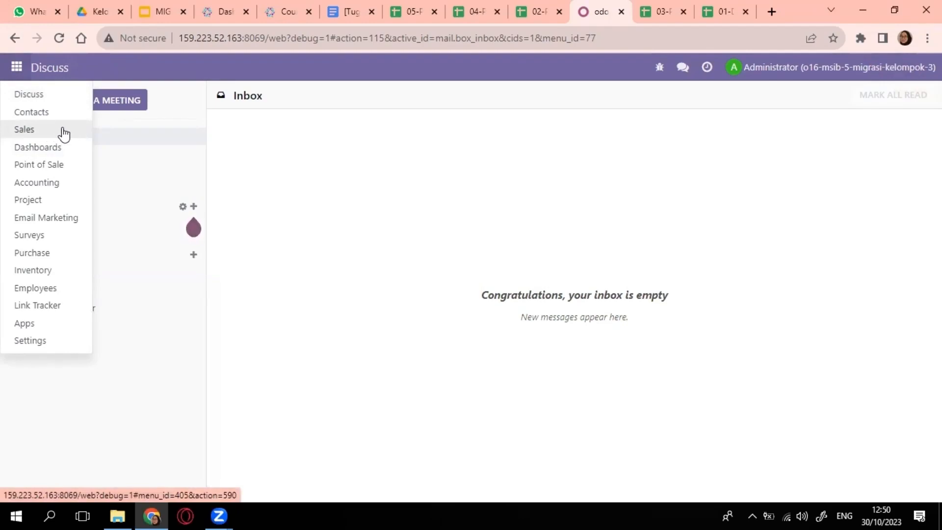
{"action": "left_click", "coordinate": [86, 133]}
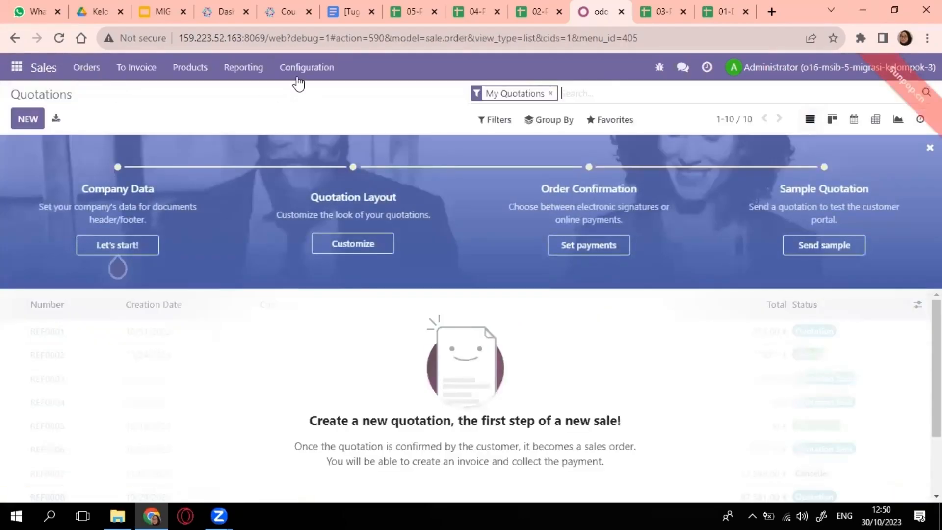
{"action": "left_click", "coordinate": [300, 68]}
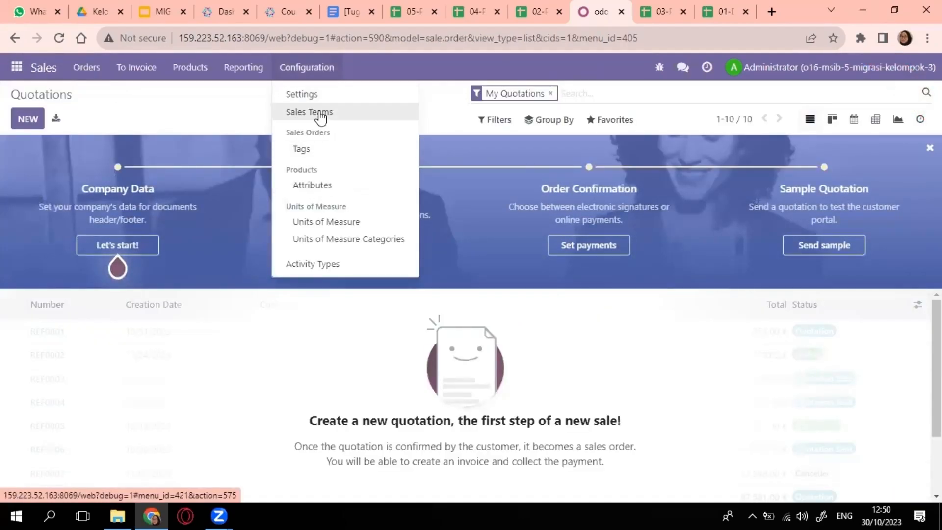
{"action": "left_click", "coordinate": [339, 219]}
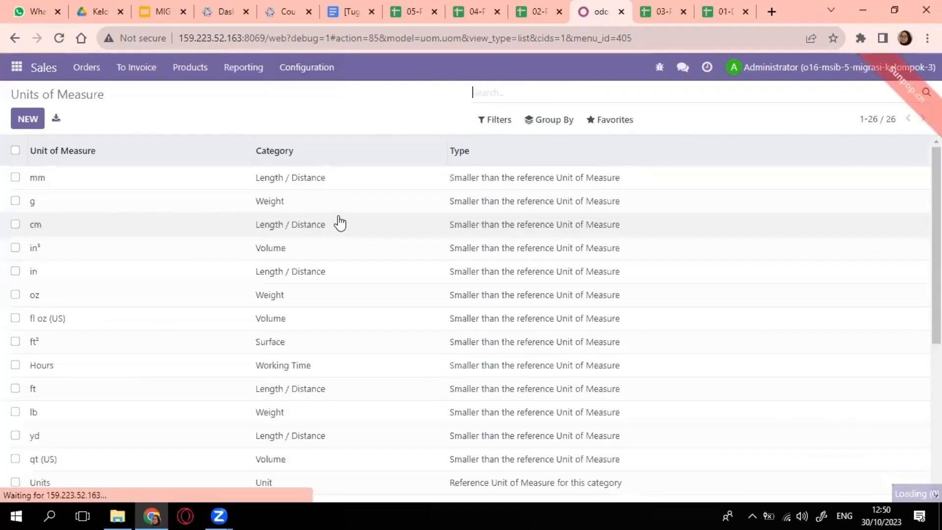
{"action": "left_click", "coordinate": [613, 129]}
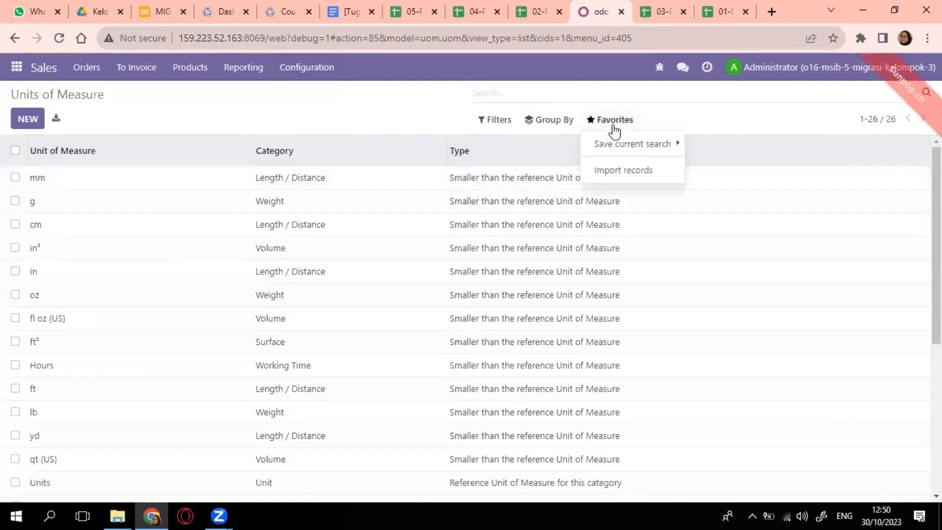
{"action": "left_click", "coordinate": [621, 170]}
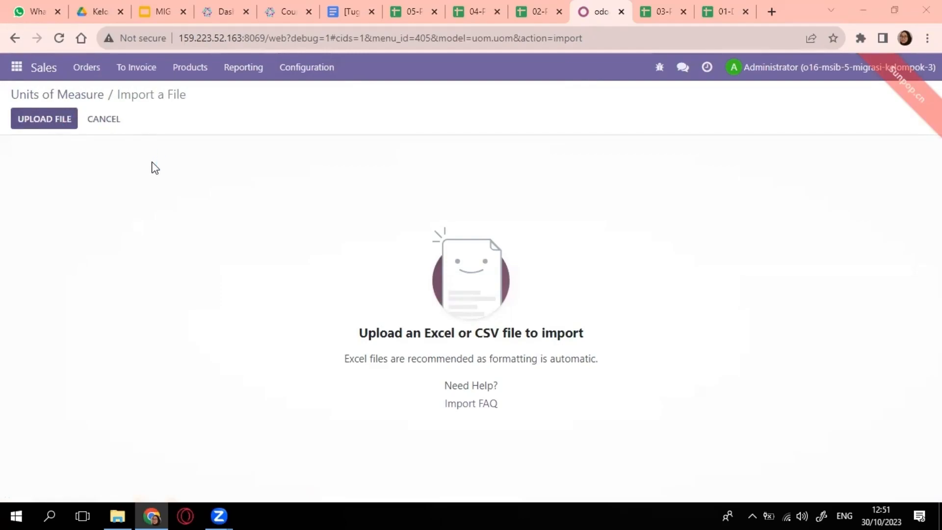
- Upload 01-DATA UOM-KEL3.xlsx, test it, and import the three new units of measure
{"action": "left_click", "coordinate": [44, 119]}
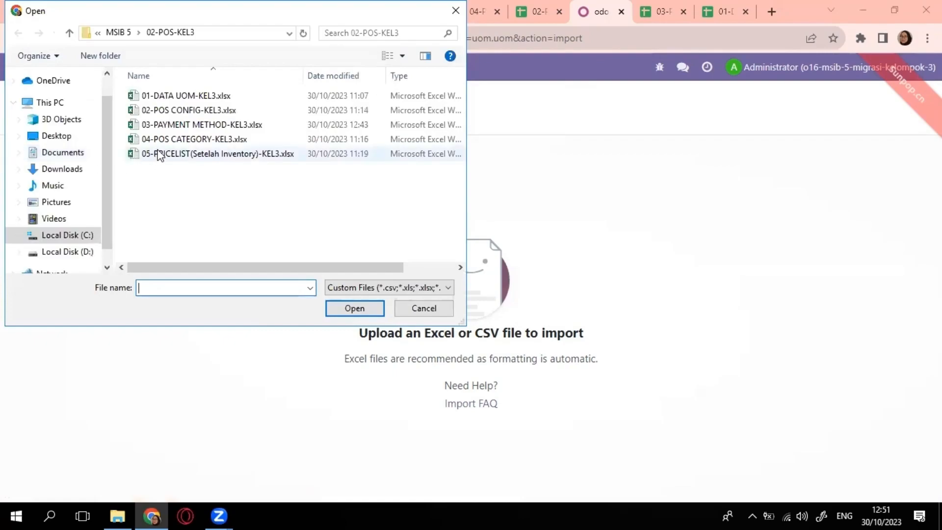
{"action": "left_click", "coordinate": [184, 96]}
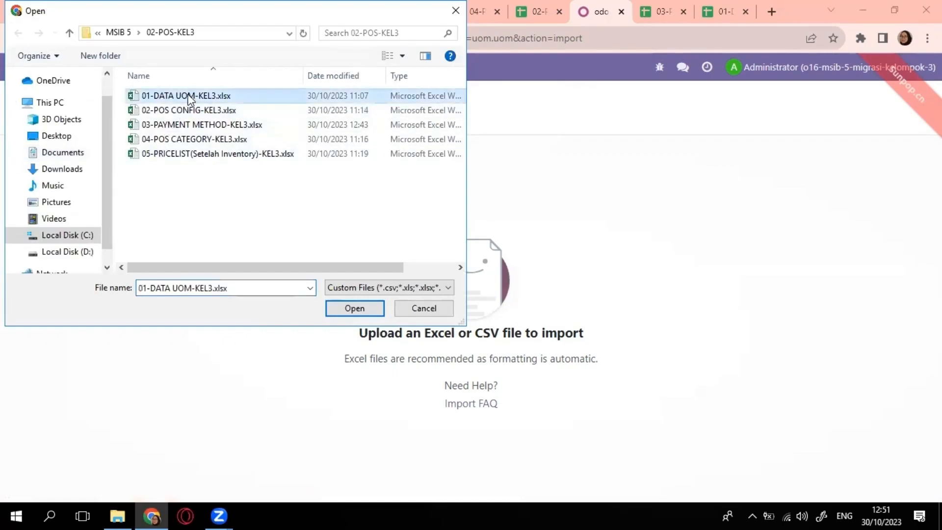
{"action": "left_click", "coordinate": [351, 309]}
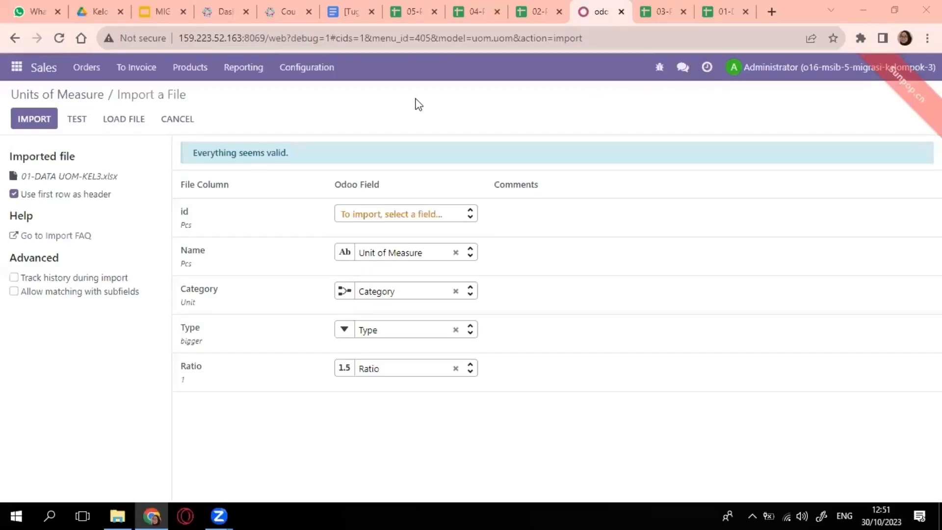
{"action": "left_click", "coordinate": [85, 121]}
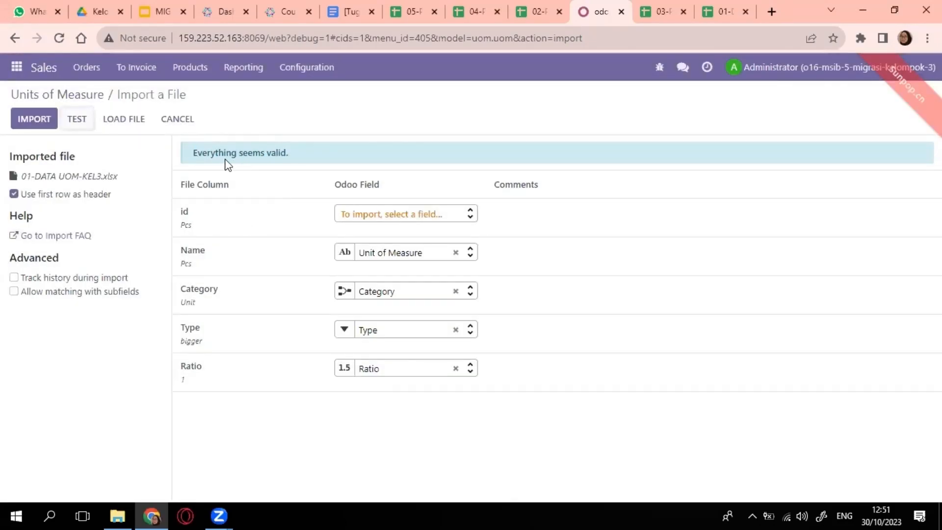
{"action": "left_click", "coordinate": [34, 120]}
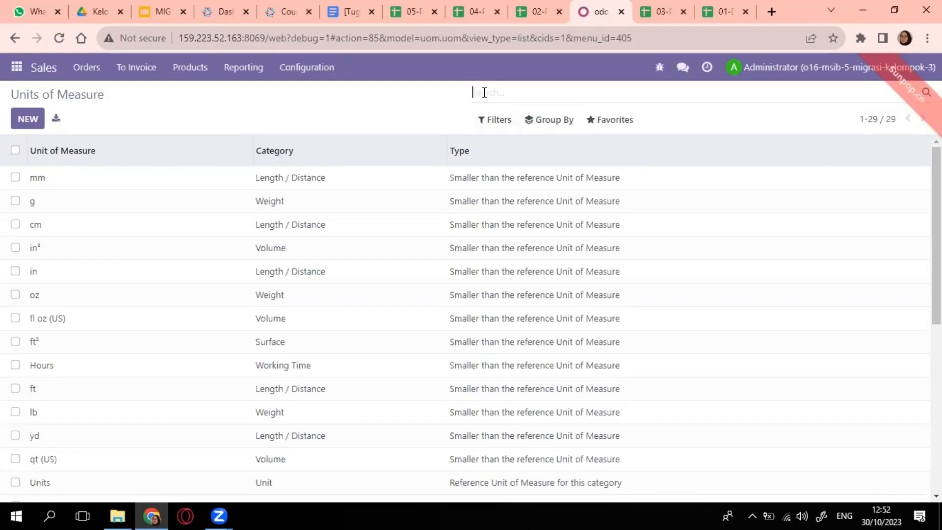
- Search the Units of Measure list for 'pc' and glance at the 02-POS-KEL3 import folder
{"action": "type", "text": "pcs"}
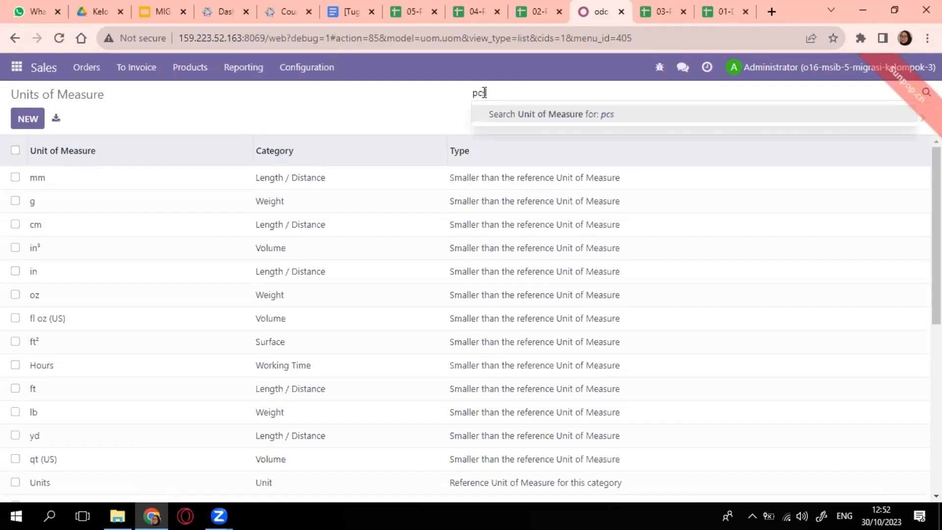
{"action": "key", "text": "Return"}
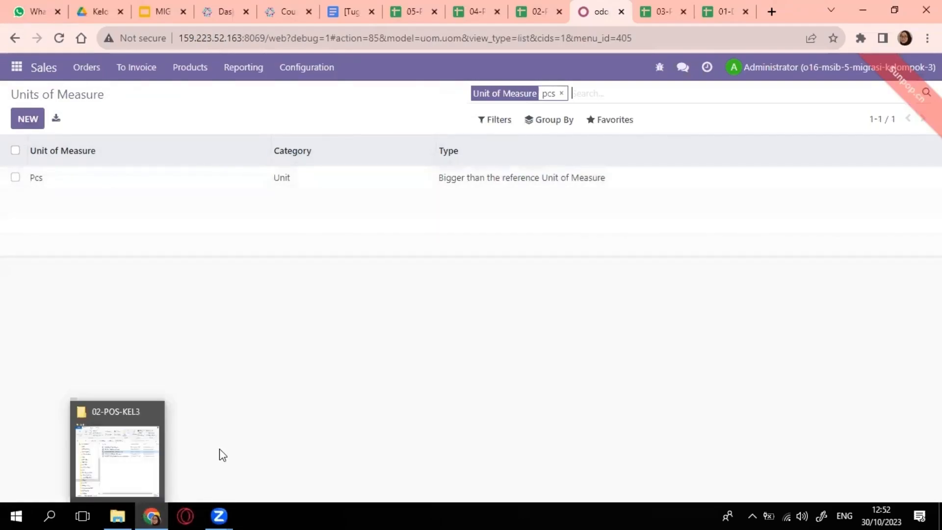
{"action": "left_click", "coordinate": [117, 515]}
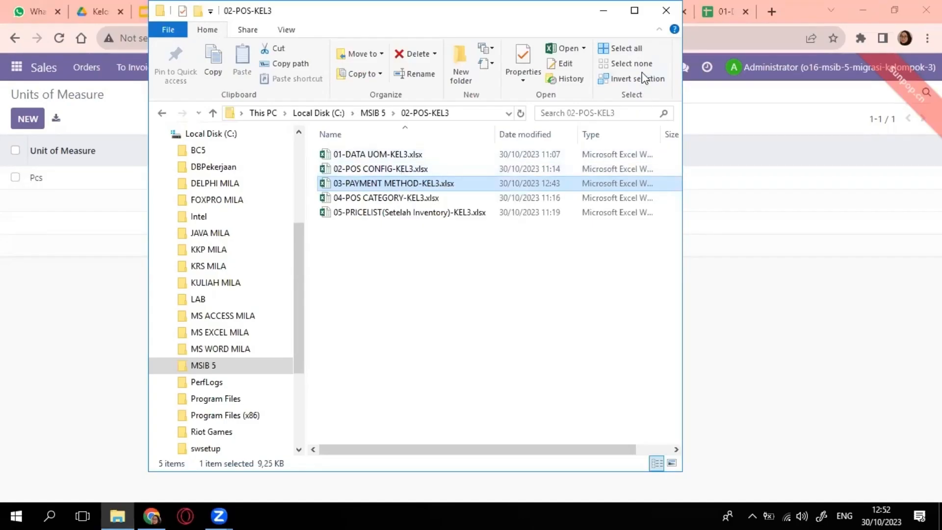
{"action": "left_click", "coordinate": [603, 11]}
- Create the 'KELOMPOK 03 SHOP' shop in Point of Sale settings and return to the dashboard
{"action": "left_click", "coordinate": [17, 67]}
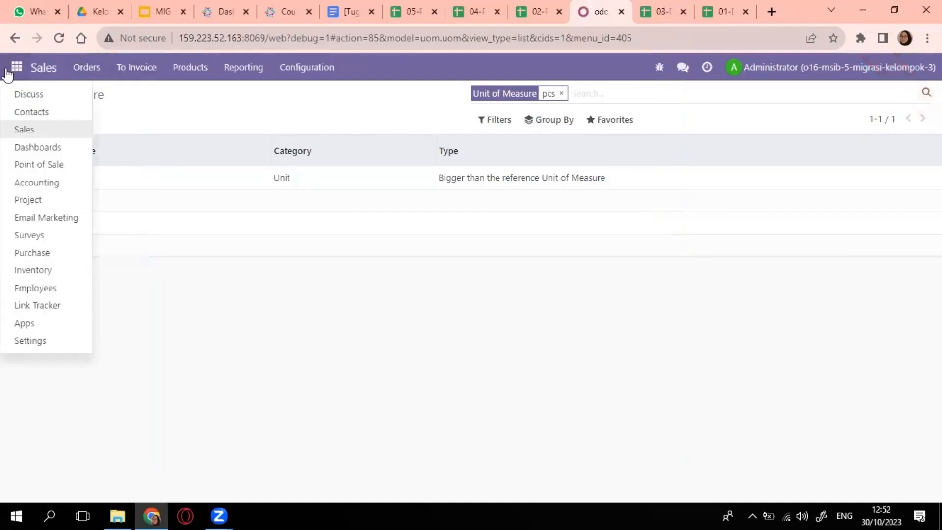
{"action": "left_click", "coordinate": [47, 165]}
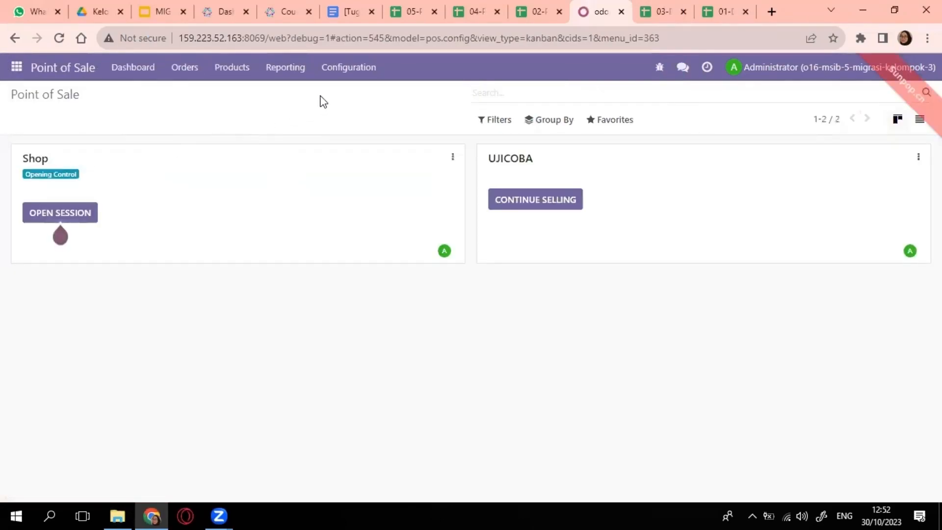
{"action": "left_click", "coordinate": [341, 76]}
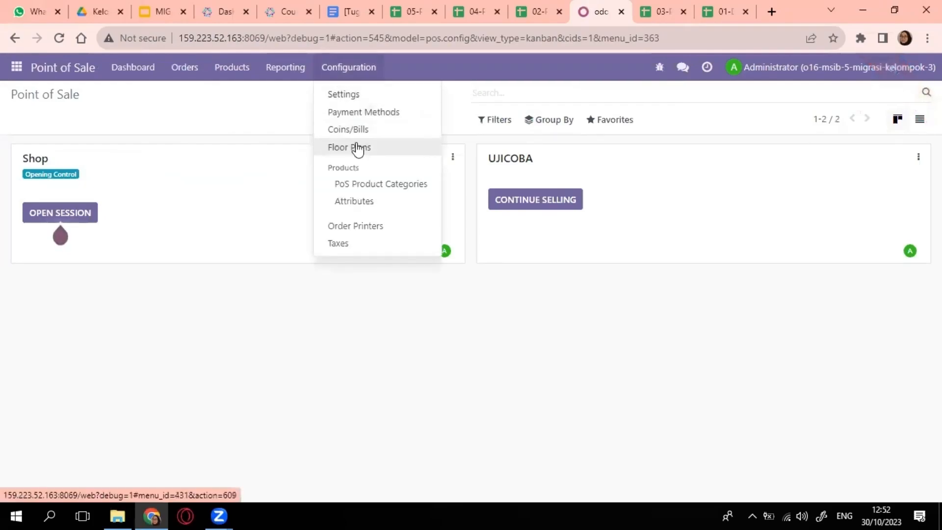
{"action": "left_click", "coordinate": [376, 95]}
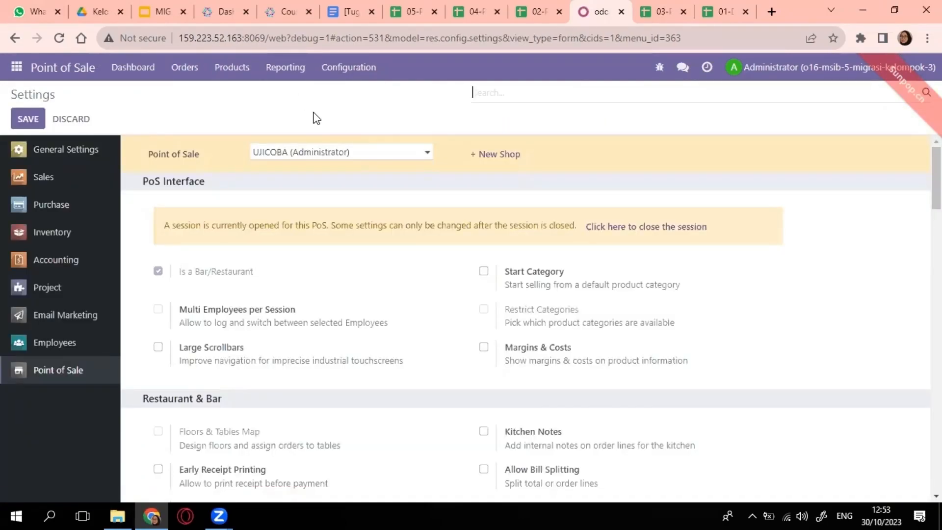
{"action": "left_click", "coordinate": [506, 155]}
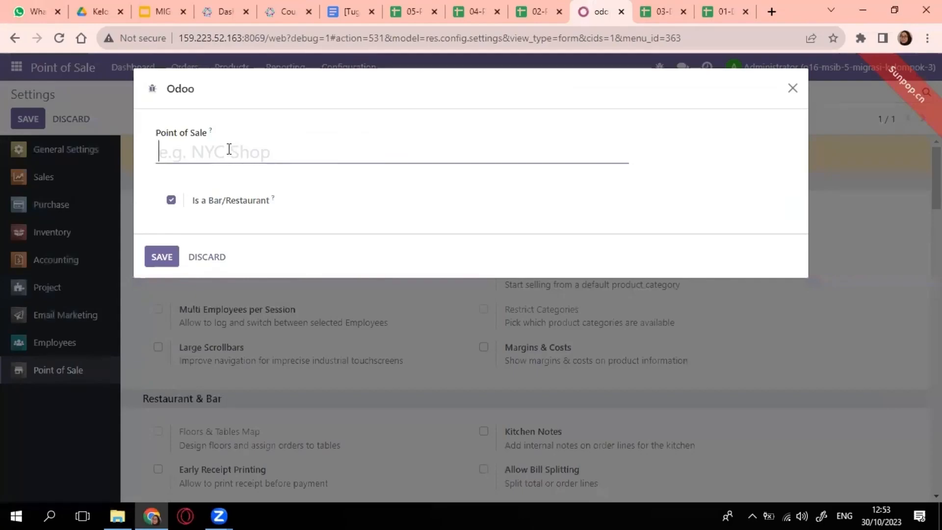
{"action": "type", "text": "KE"}
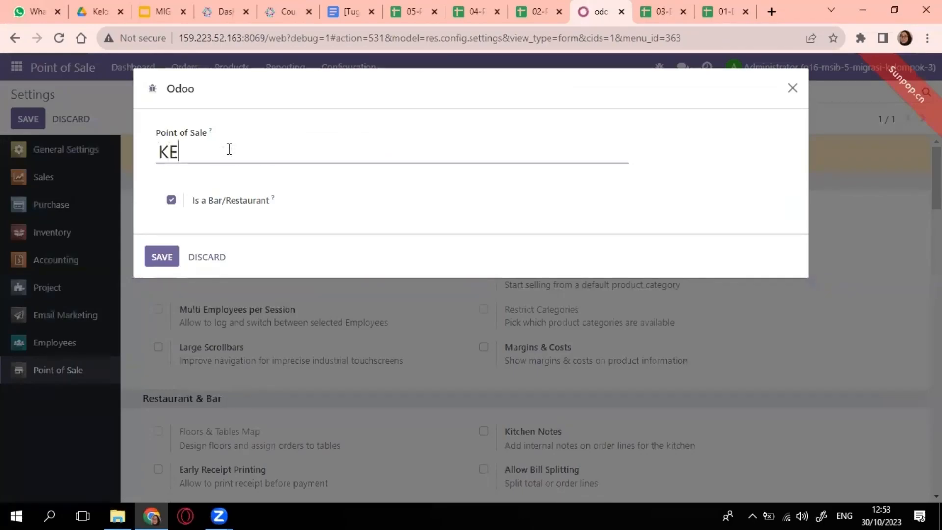
{"action": "type", "text": "LOMPOK "}
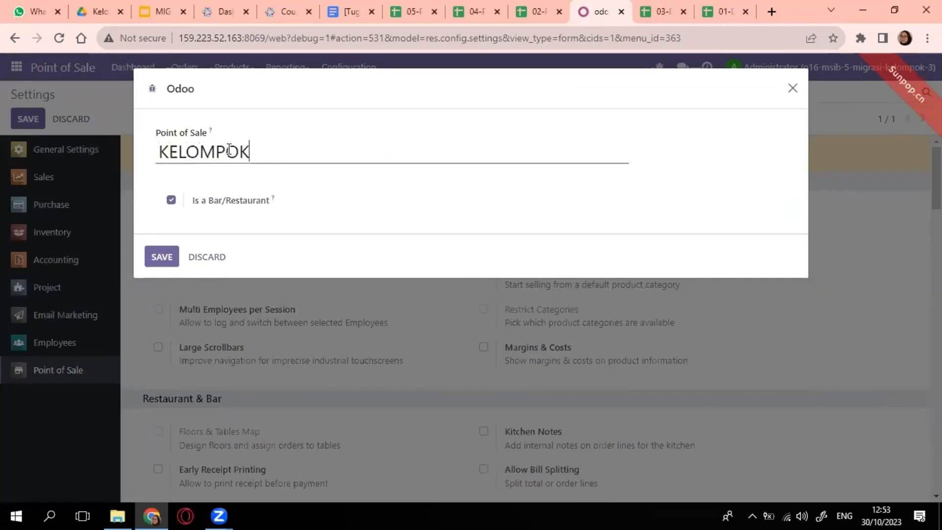
{"action": "type", "text": "03"}
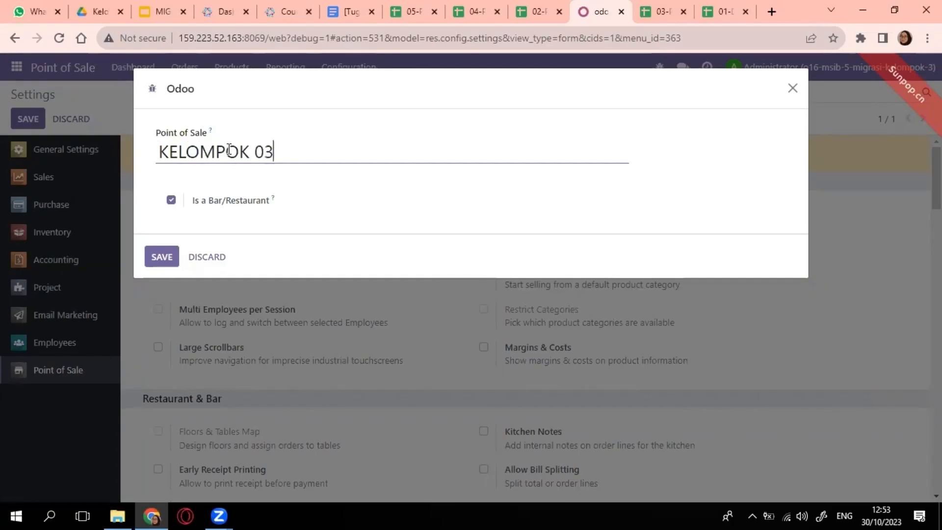
{"action": "type", "text": " SHOP"}
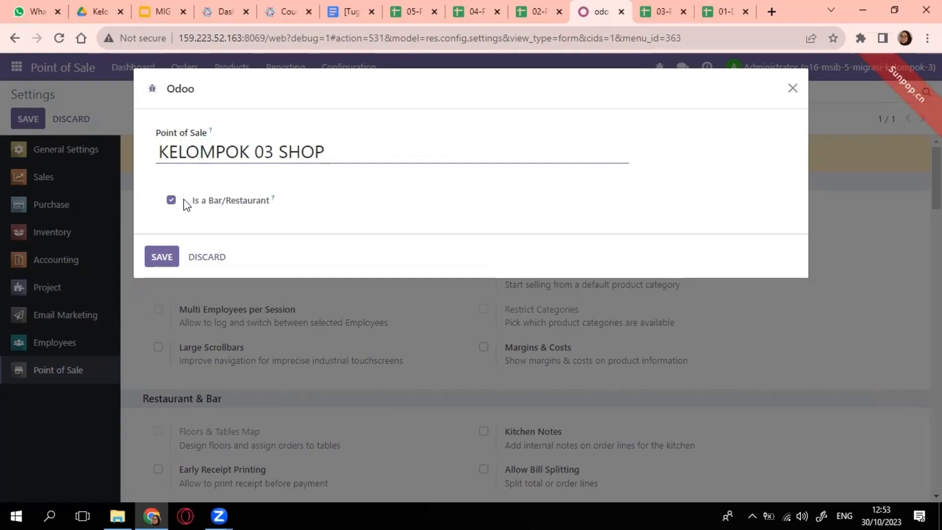
{"action": "left_click", "coordinate": [160, 256]}
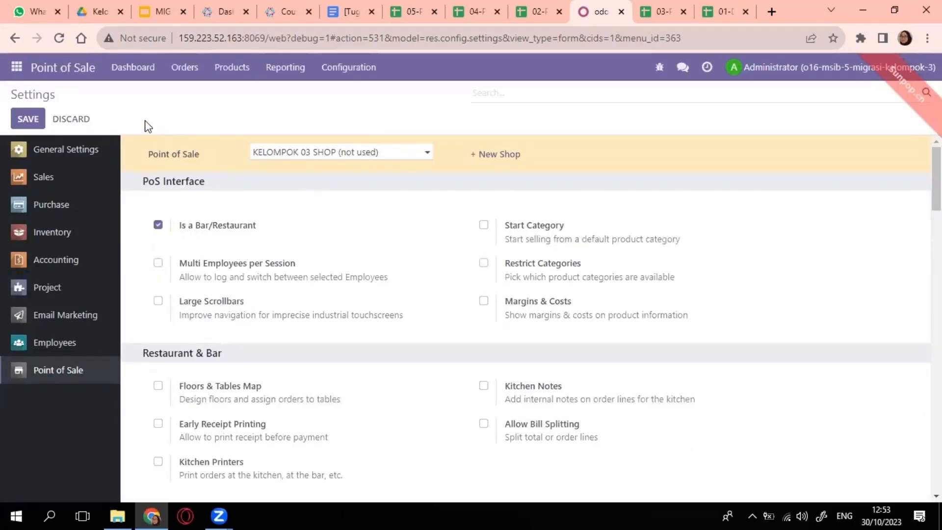
{"action": "left_click", "coordinate": [77, 73]}
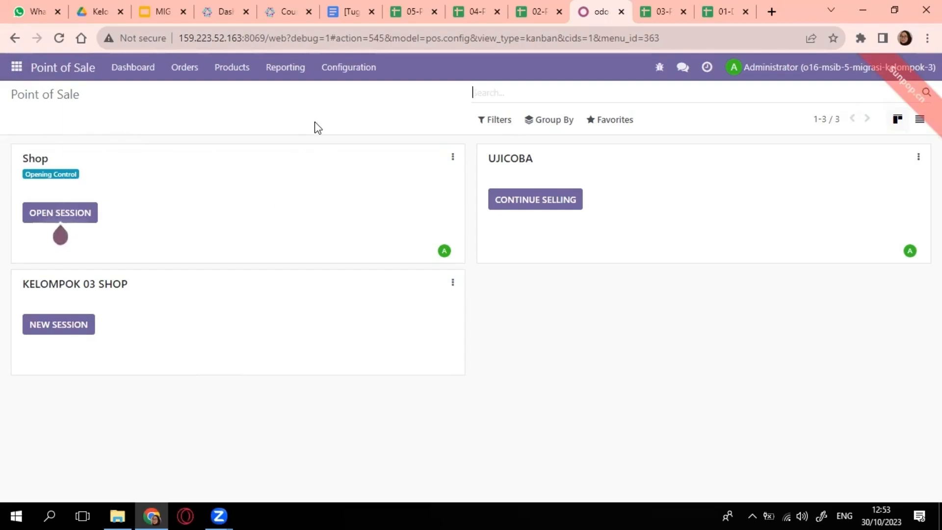
- Open Point of Sale Payment Methods and review the 03-PAYMENT METHOD-KEL3 spreadsheet
{"action": "left_click", "coordinate": [349, 68]}
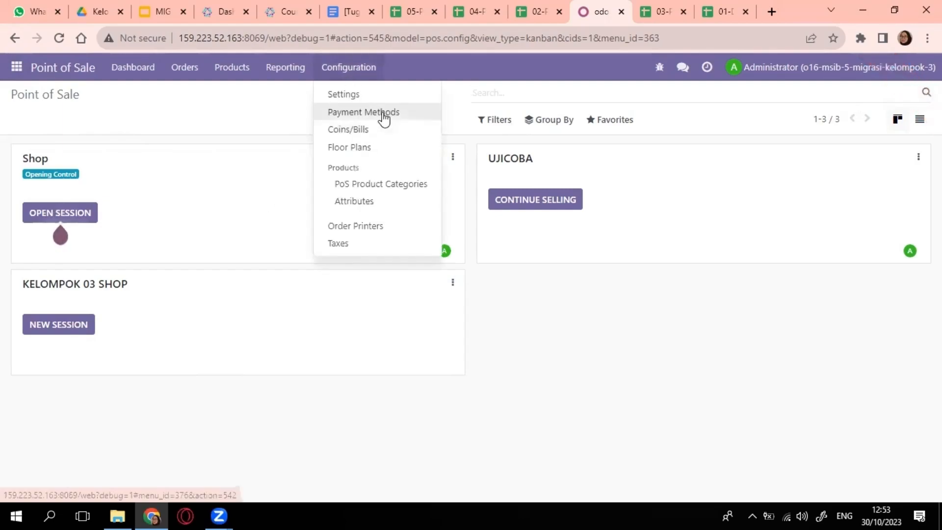
{"action": "left_click", "coordinate": [383, 118]}
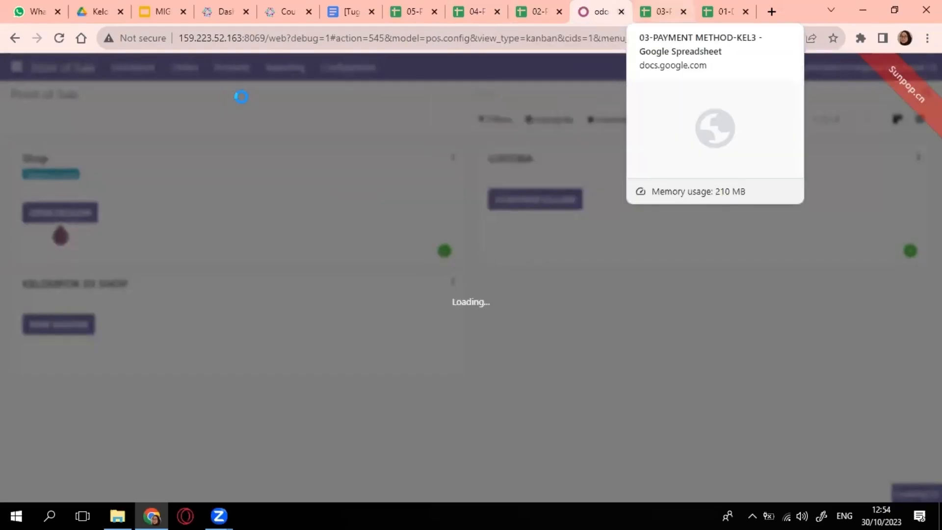
{"action": "left_click", "coordinate": [662, 11]}
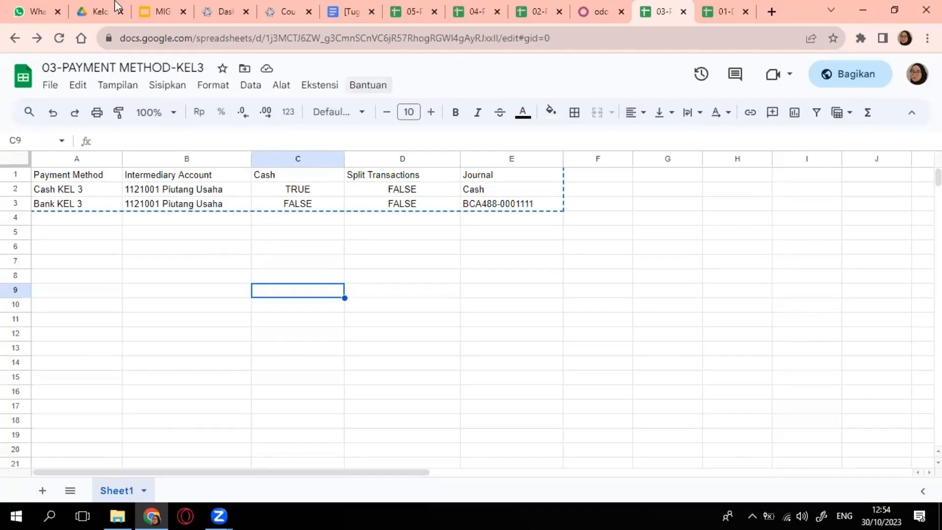
{"action": "key", "text": "ctrl+shift+Tab"}
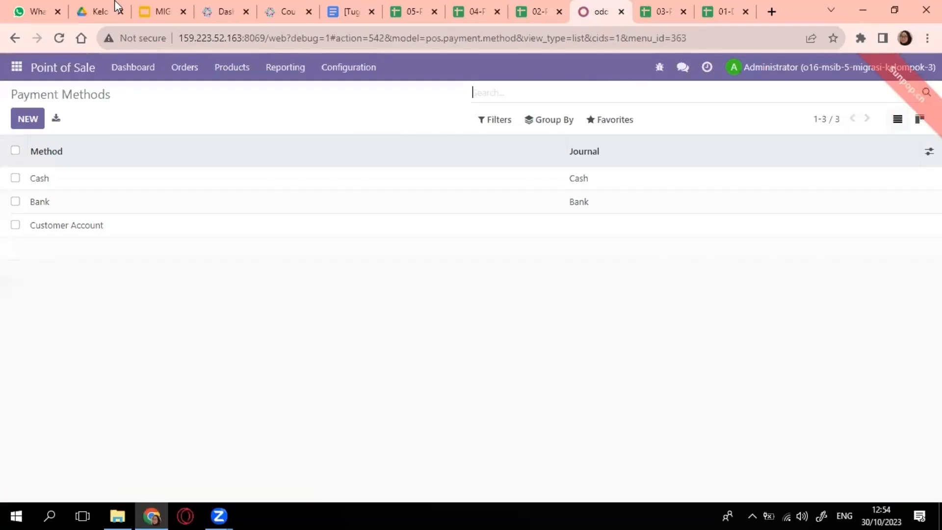
- Import 03-PAYMENT METHOD-KEL3.xlsx after a test run, adding Cash KEL 3 and Bank KEL 3
{"action": "left_click", "coordinate": [610, 120]}
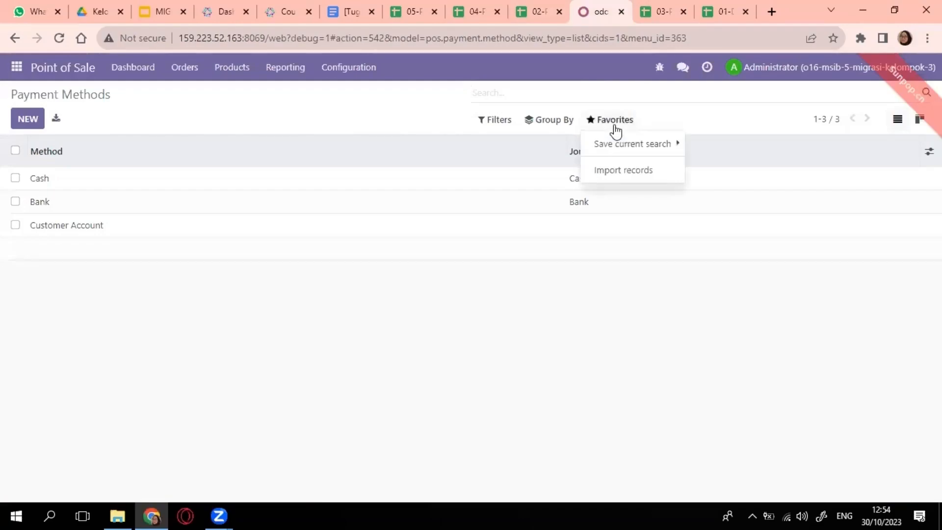
{"action": "left_click", "coordinate": [623, 170]}
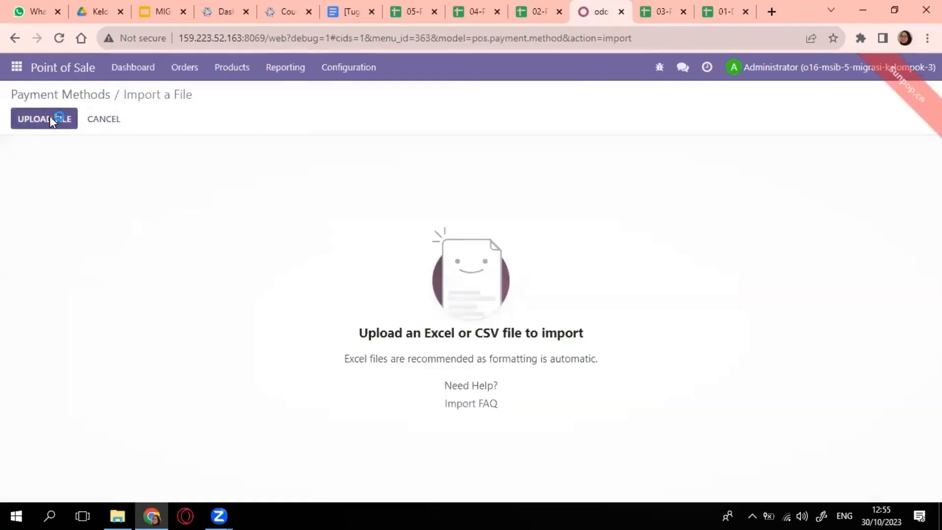
{"action": "left_click", "coordinate": [68, 120]}
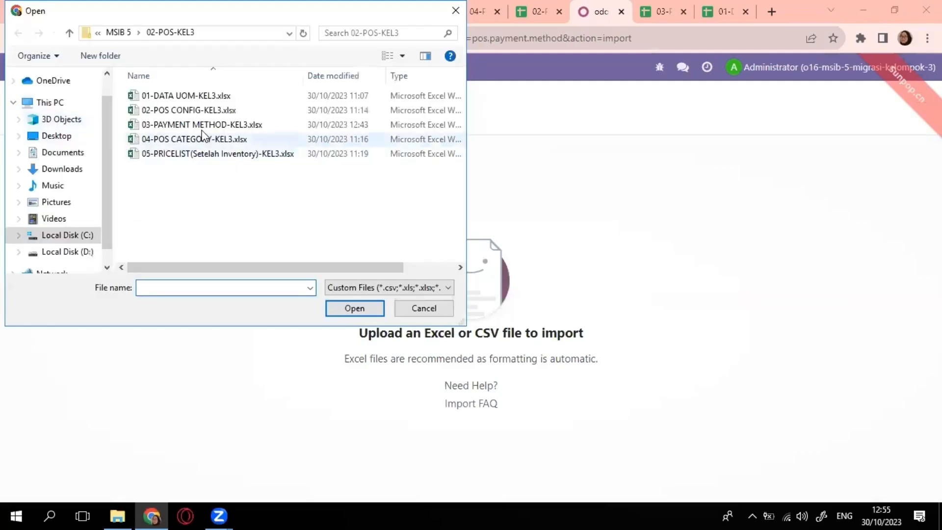
{"action": "left_click", "coordinate": [202, 125]}
{"action": "left_click", "coordinate": [353, 308]}
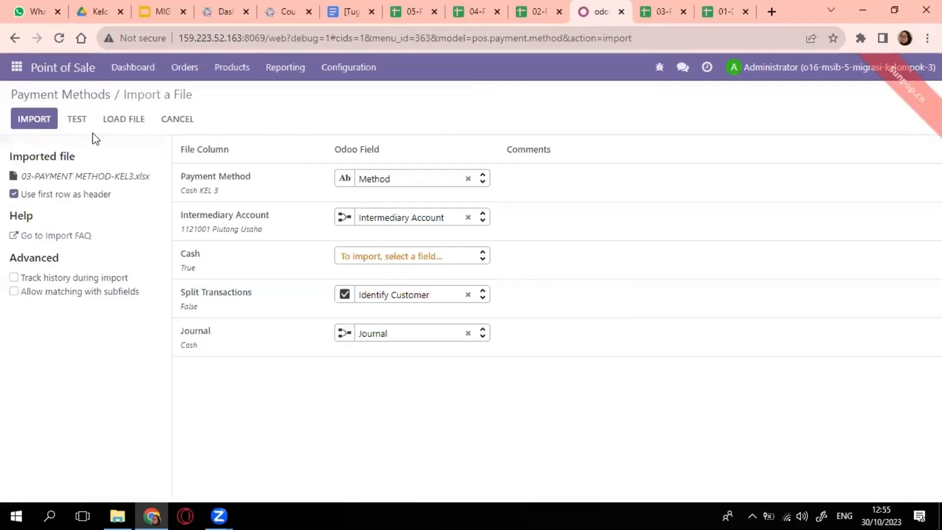
{"action": "left_click", "coordinate": [77, 119]}
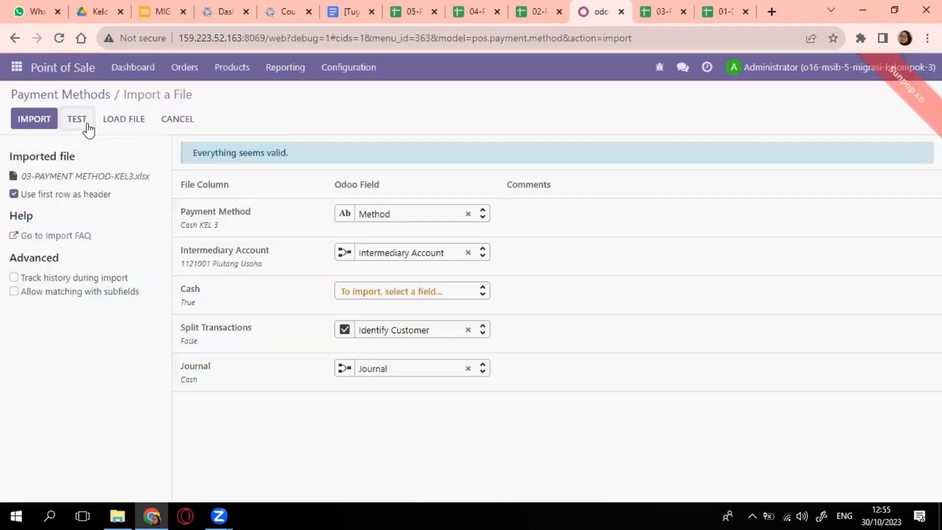
{"action": "left_click", "coordinate": [42, 120]}
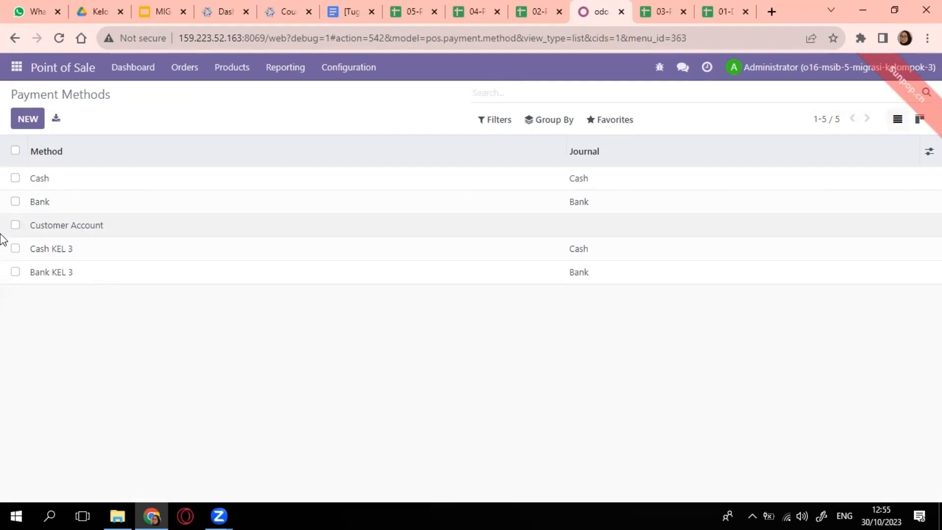
- Open the PoS Product Categories list and view the 04-POS CATEGORY-KEL3 sheet
{"action": "mouse_move", "coordinate": [137, 513]}
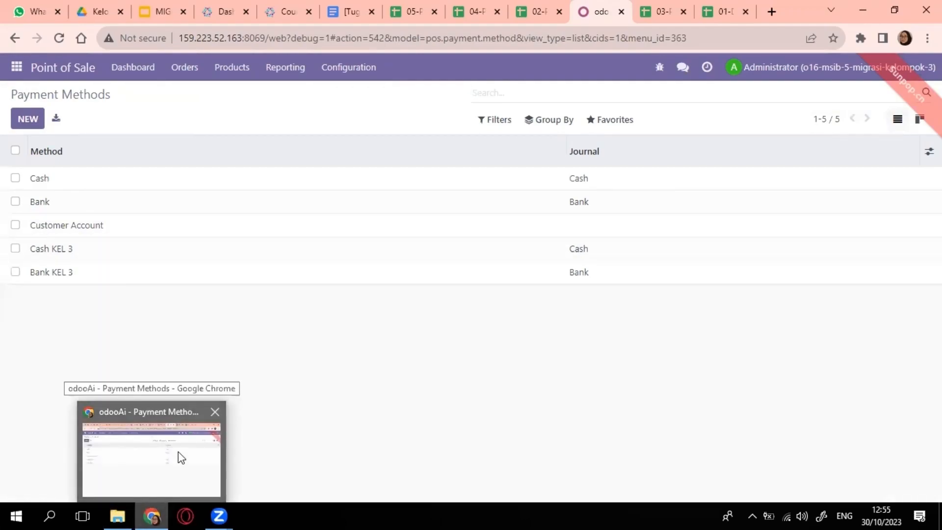
{"action": "left_click", "coordinate": [17, 68]}
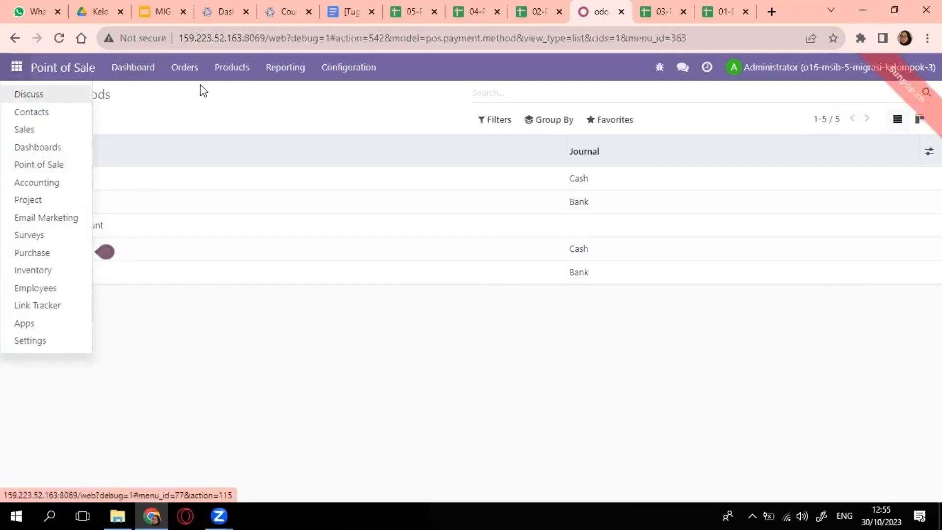
{"action": "left_click", "coordinate": [331, 68]}
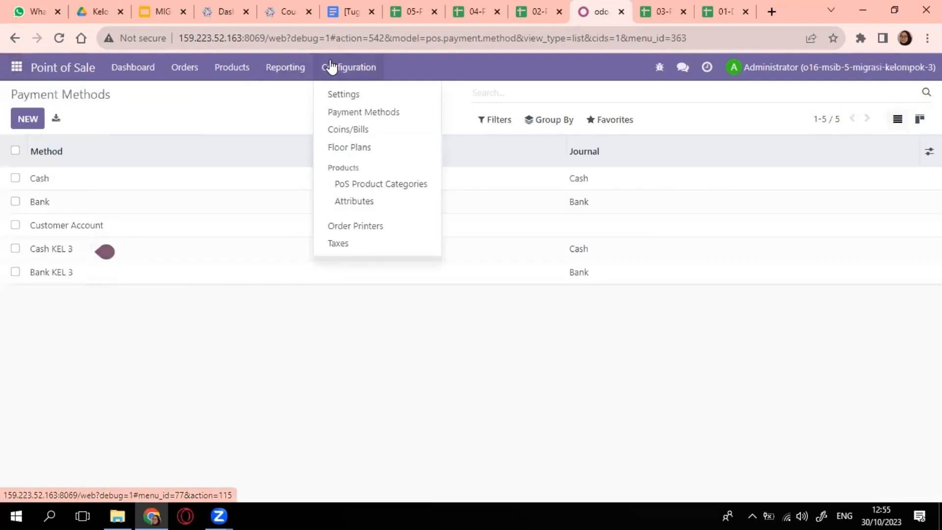
{"action": "left_click", "coordinate": [417, 189]}
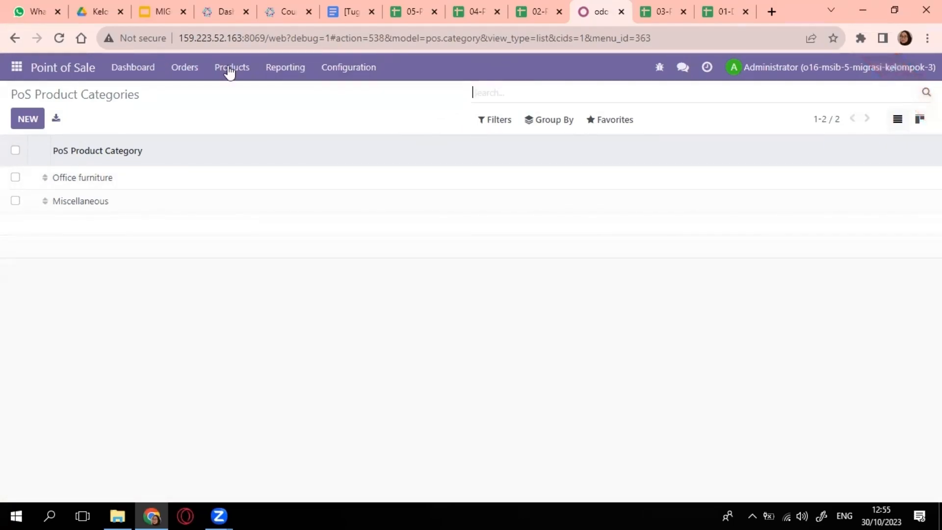
{"action": "left_click", "coordinate": [476, 11]}
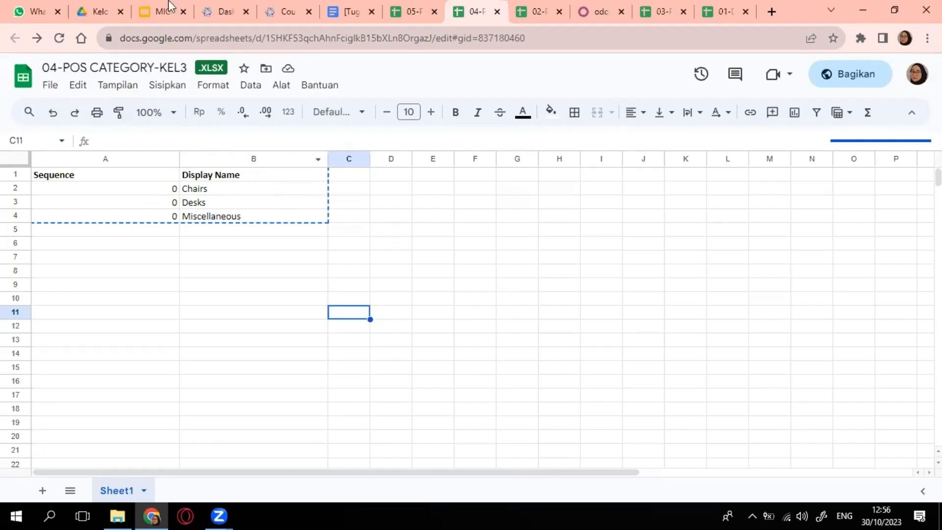
- Start a PoS category import and upload 04-POS CATEGORY-KEL3.xlsx
{"action": "left_click", "coordinate": [596, 12]}
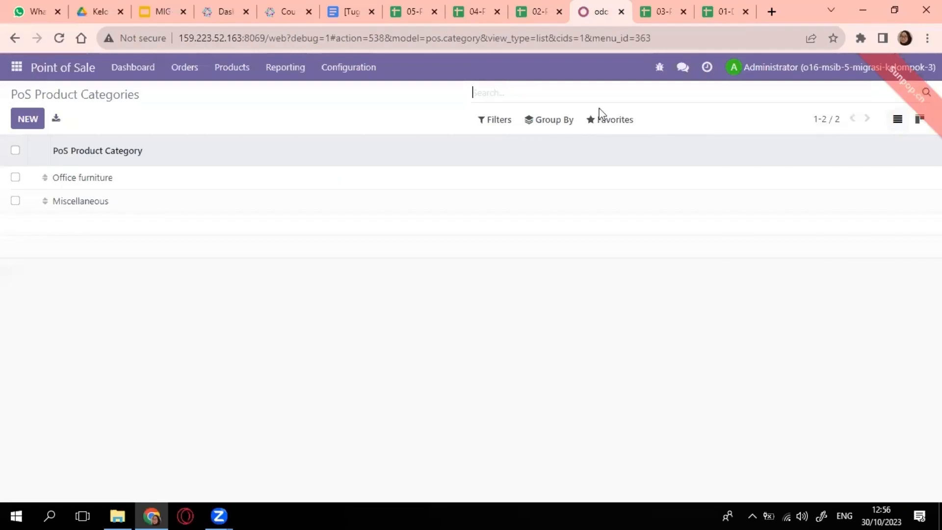
{"action": "left_click", "coordinate": [608, 123]}
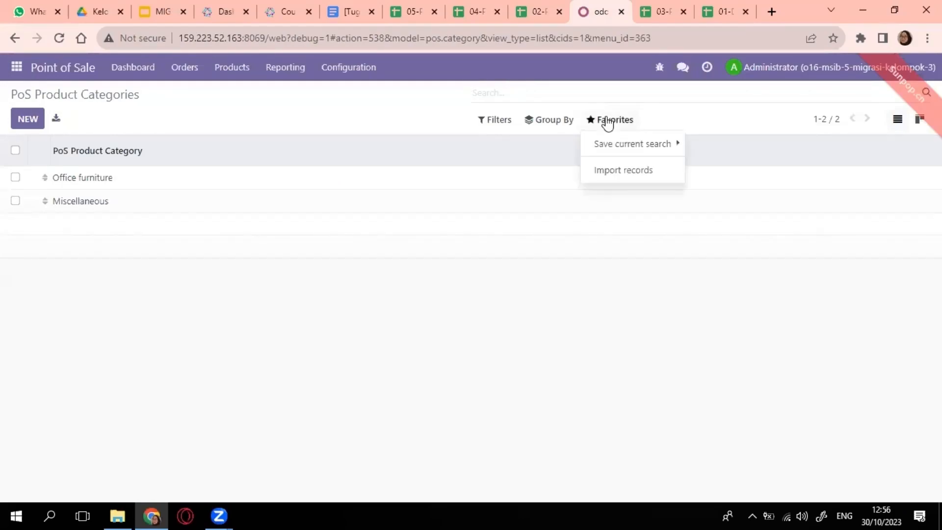
{"action": "left_click", "coordinate": [626, 170]}
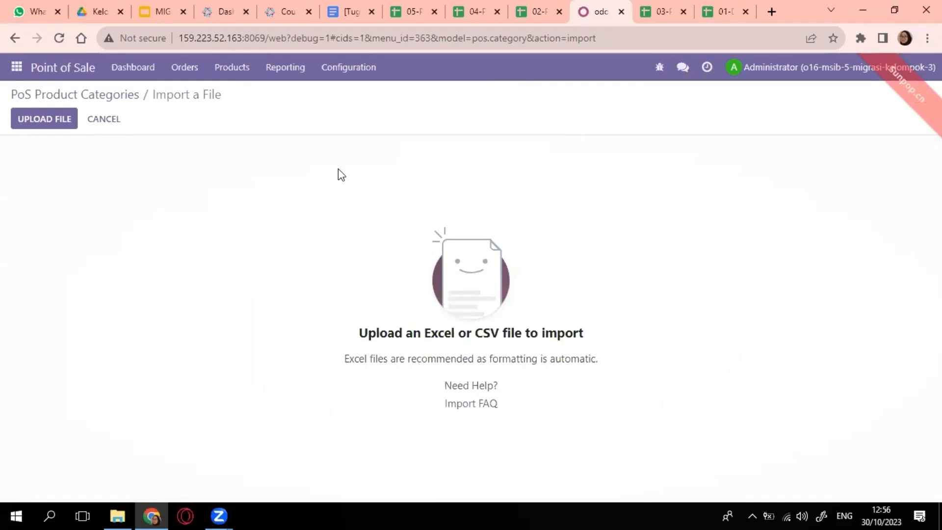
{"action": "left_click", "coordinate": [51, 115]}
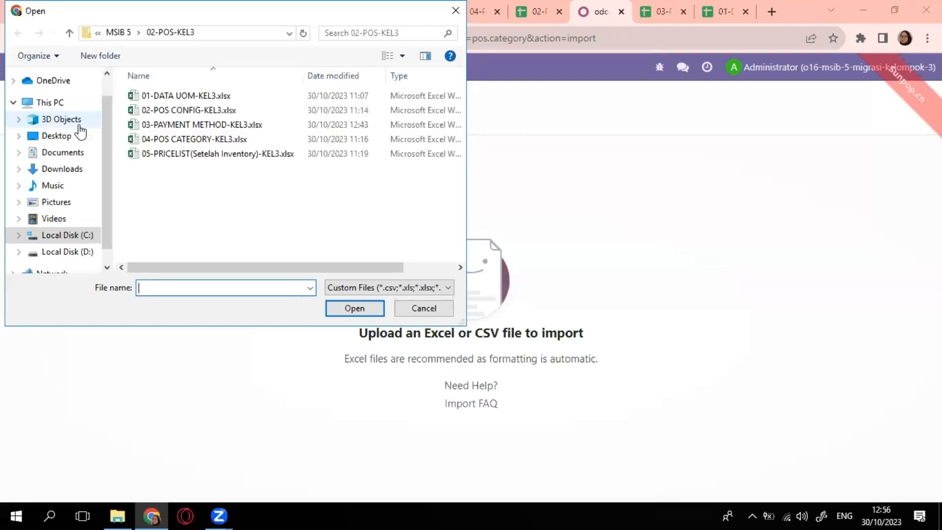
{"action": "left_click", "coordinate": [219, 140]}
{"action": "left_click", "coordinate": [364, 308]}
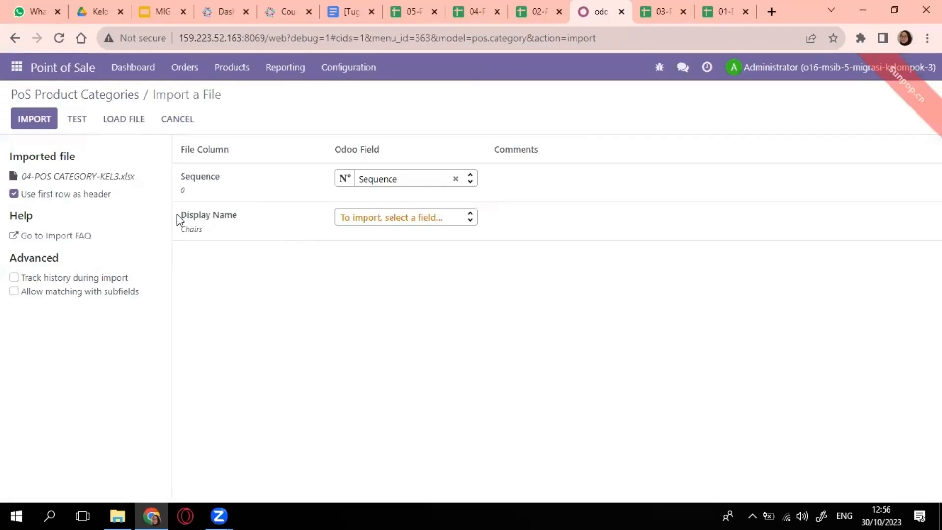
- Map Display Name to Category Name, test, and import Chairs, Desks and Miscellaneous
{"action": "left_click", "coordinate": [83, 123]}
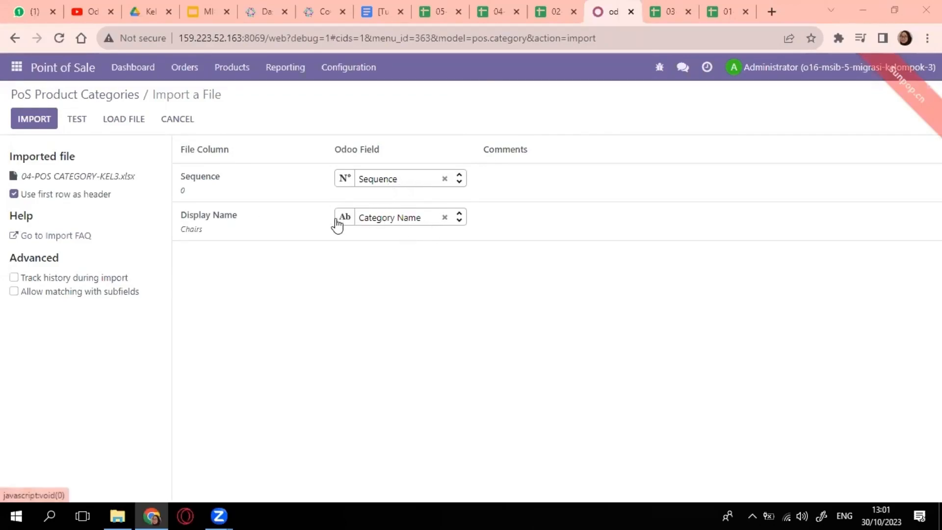
{"action": "mouse_move", "coordinate": [378, 225]}
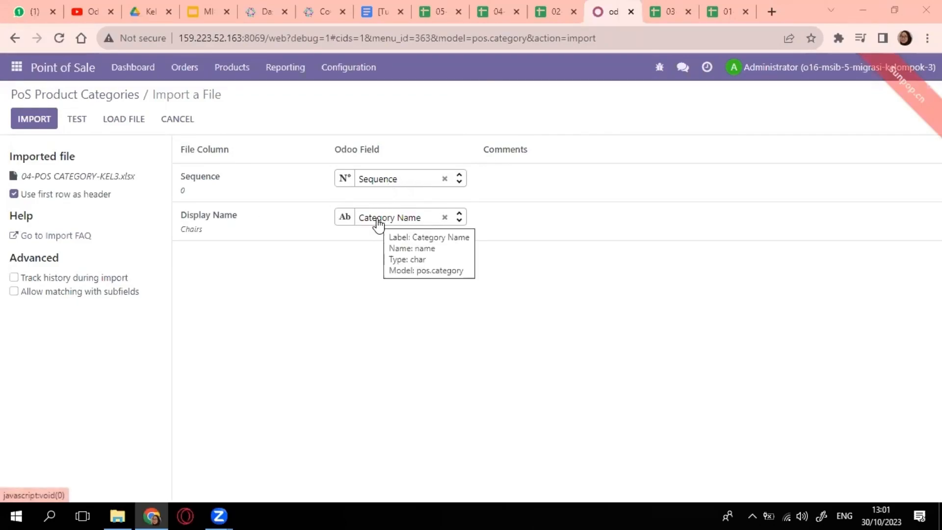
{"action": "left_click", "coordinate": [78, 123]}
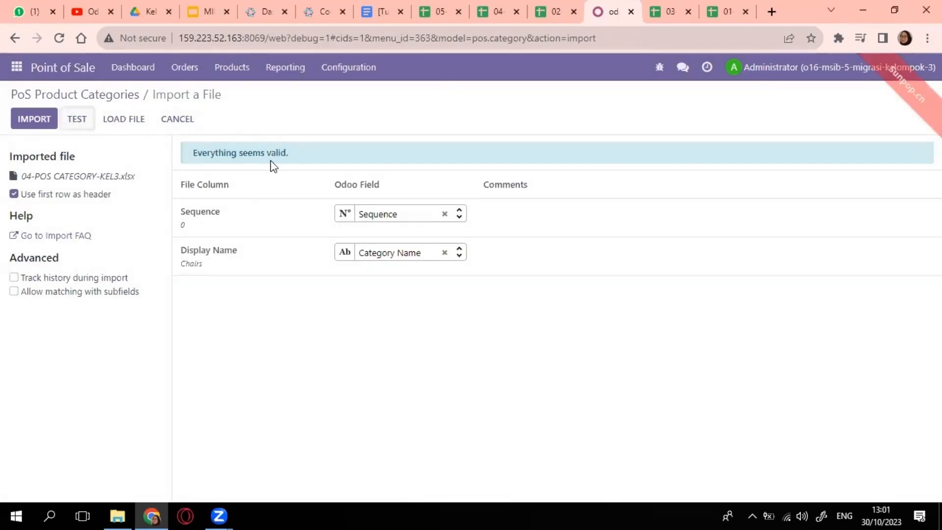
{"action": "left_click", "coordinate": [42, 123]}
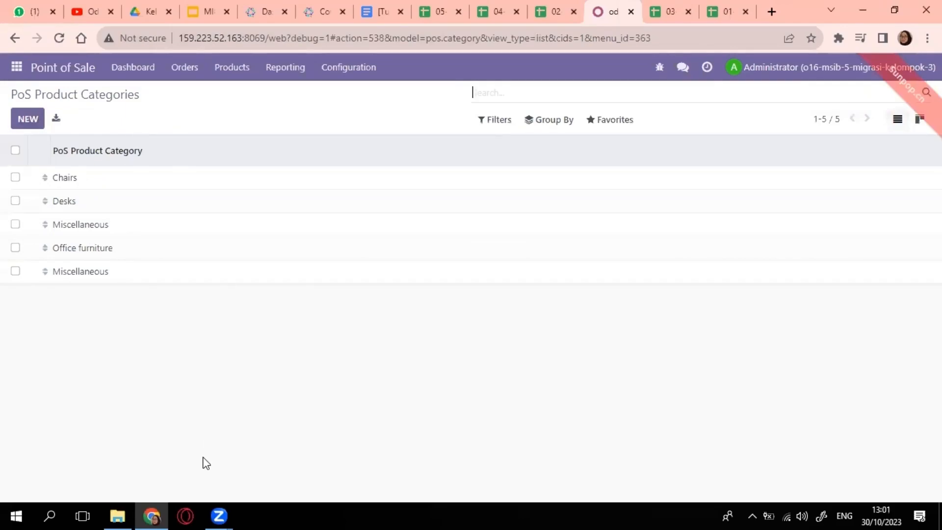
{"action": "left_click", "coordinate": [112, 514]}
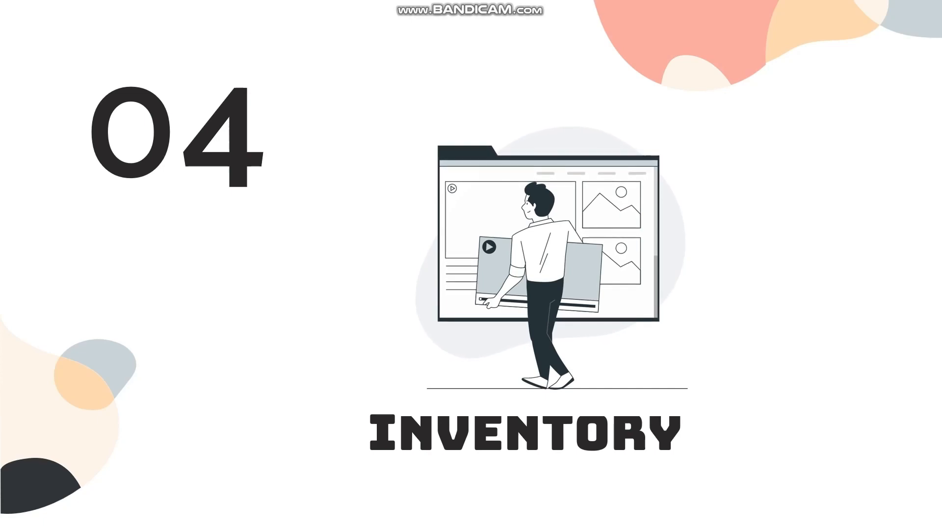
- Switch from the slide show back to the Odoo Discuss window
{"action": "key", "text": "alt+Tab"}
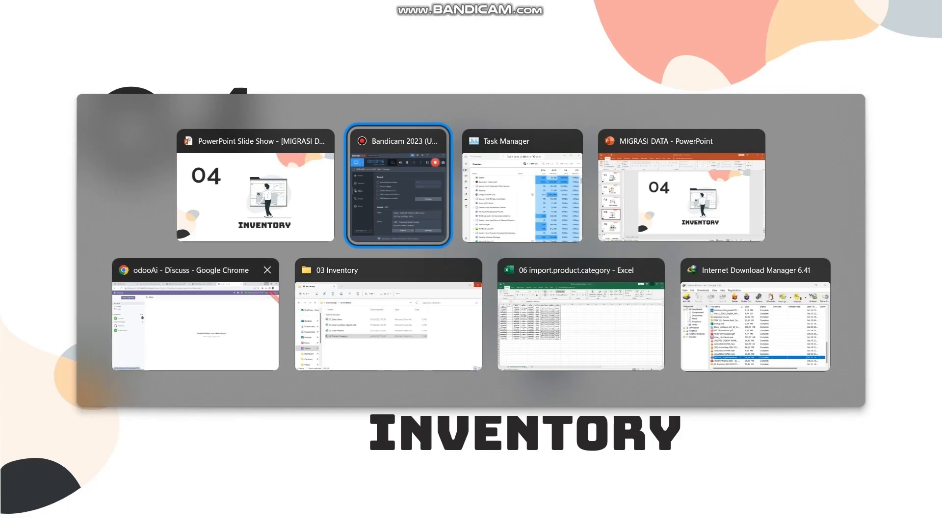
{"action": "left_click", "coordinate": [206, 319]}
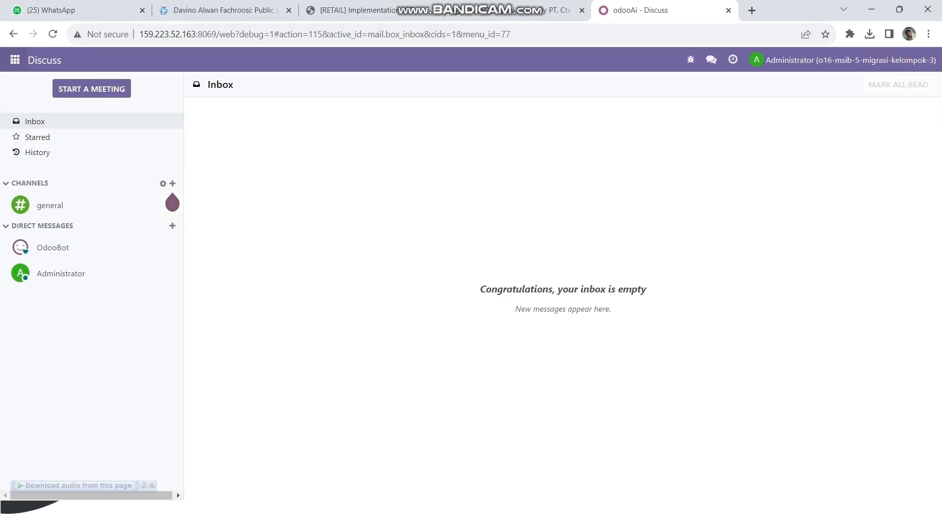
- Open the Users list from Settings and start importing records
{"action": "left_click", "coordinate": [15, 60]}
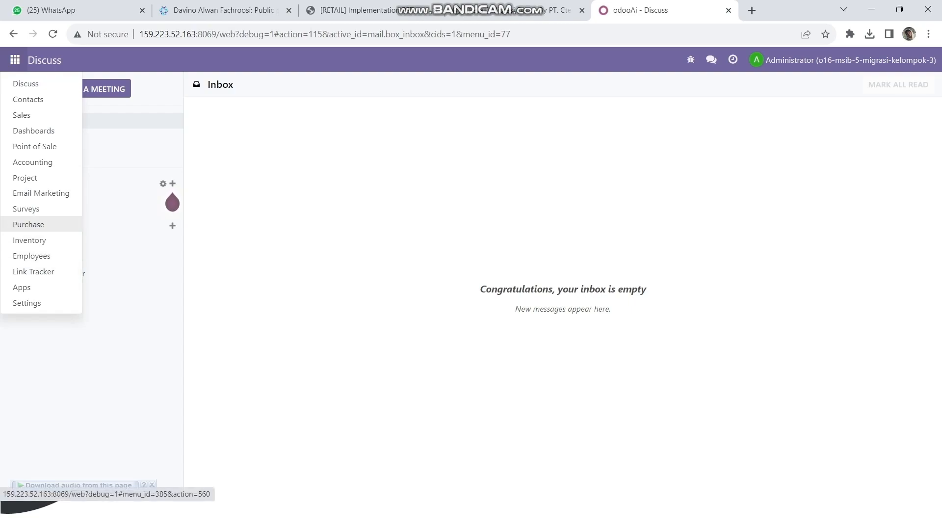
{"action": "left_click", "coordinate": [27, 302]}
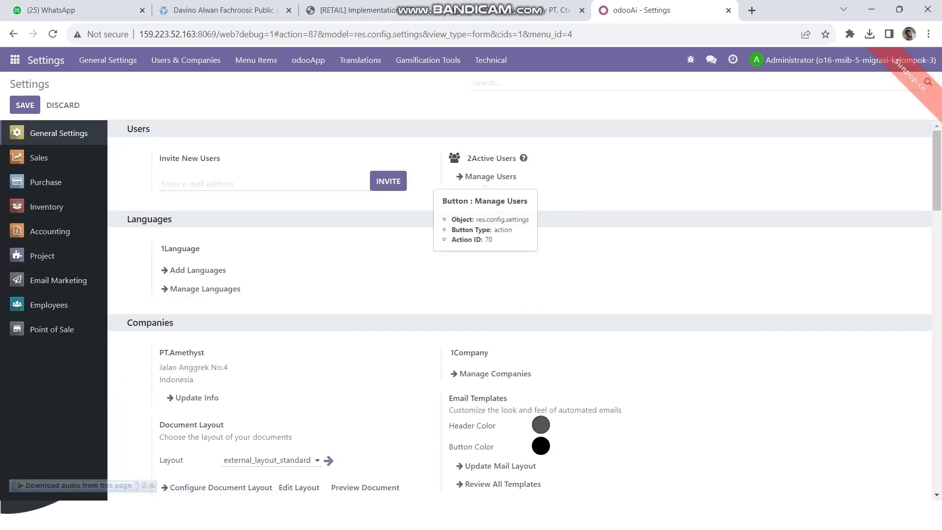
{"action": "left_click", "coordinate": [490, 176]}
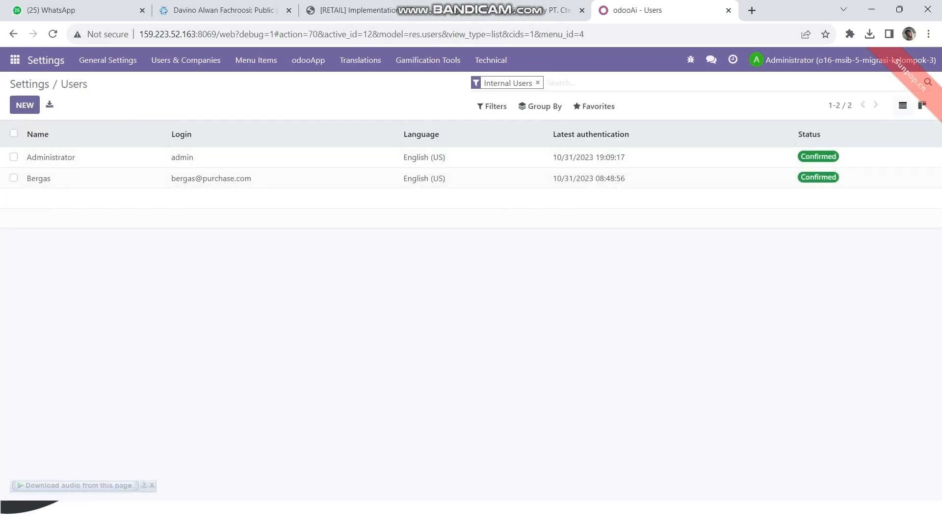
{"action": "left_click", "coordinate": [594, 106]}
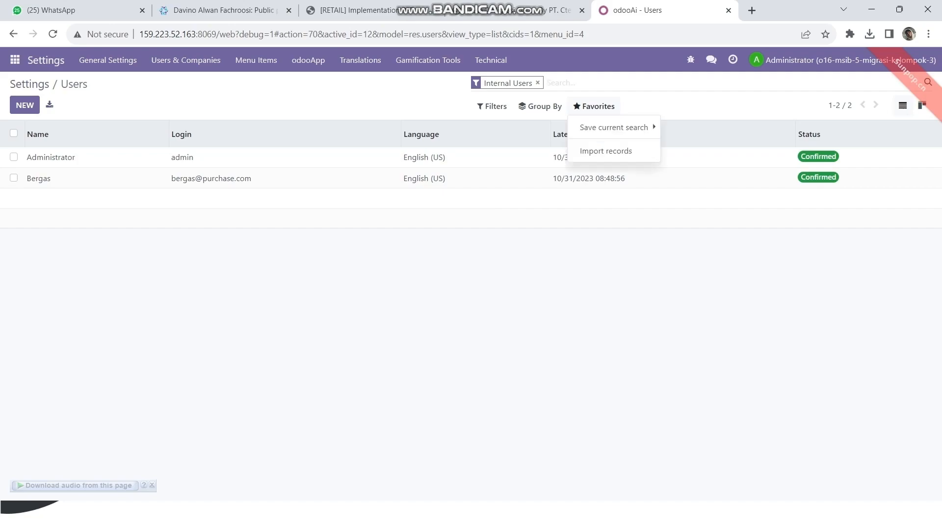
{"action": "left_click", "coordinate": [606, 150]}
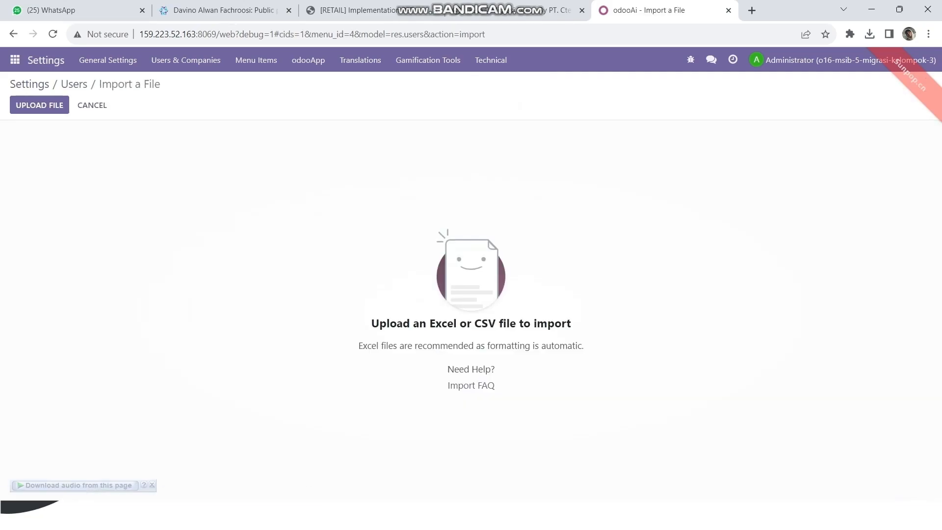
- Upload 01_Data Users.xlsx, test it, and import the five users
{"action": "left_click", "coordinate": [39, 105]}
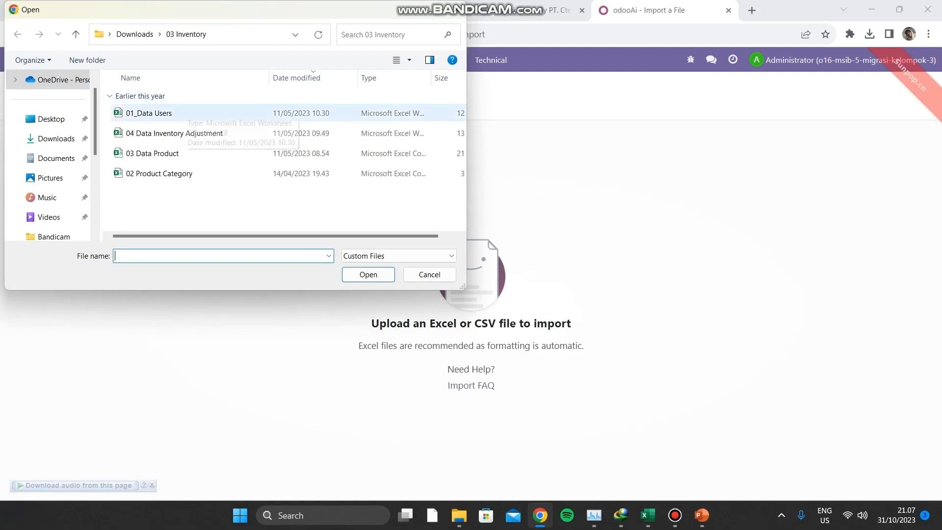
{"action": "left_click", "coordinate": [188, 113]}
{"action": "key", "text": "Return"}
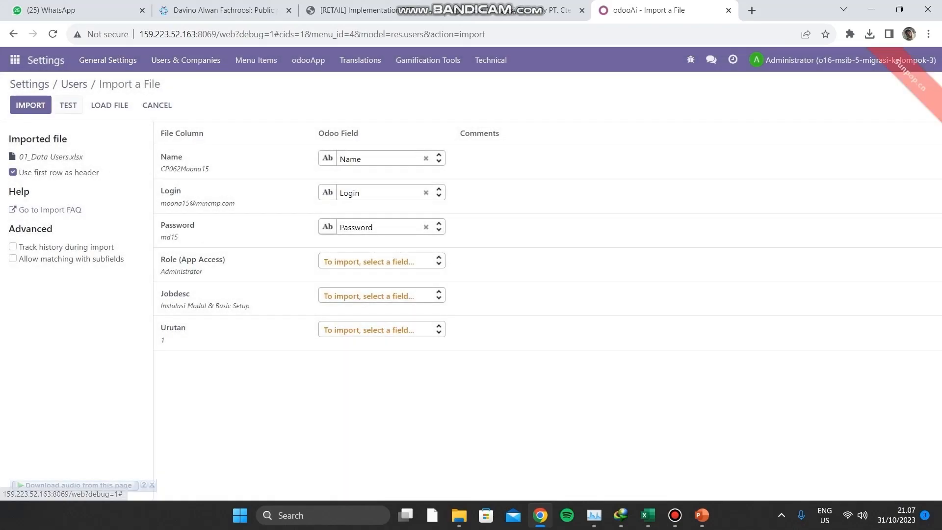
{"action": "left_click", "coordinate": [68, 105]}
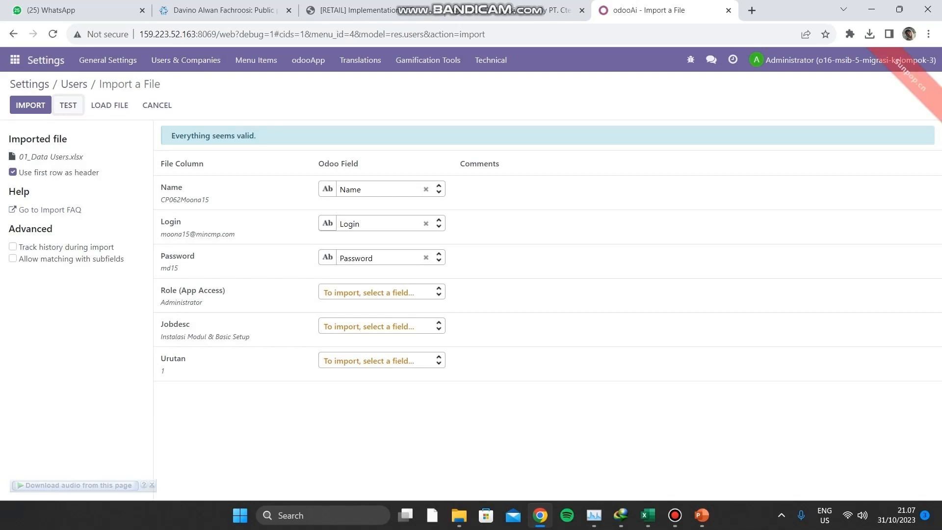
{"action": "left_click", "coordinate": [30, 105]}
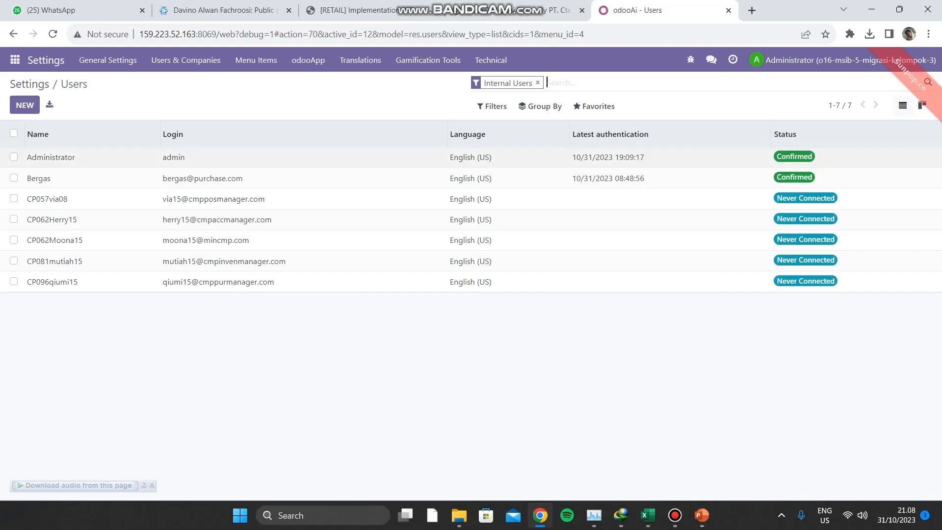
- In Inventory's Product Categories list, start an import and load 02 Product Category.csv
{"action": "left_click", "coordinate": [14, 60]}
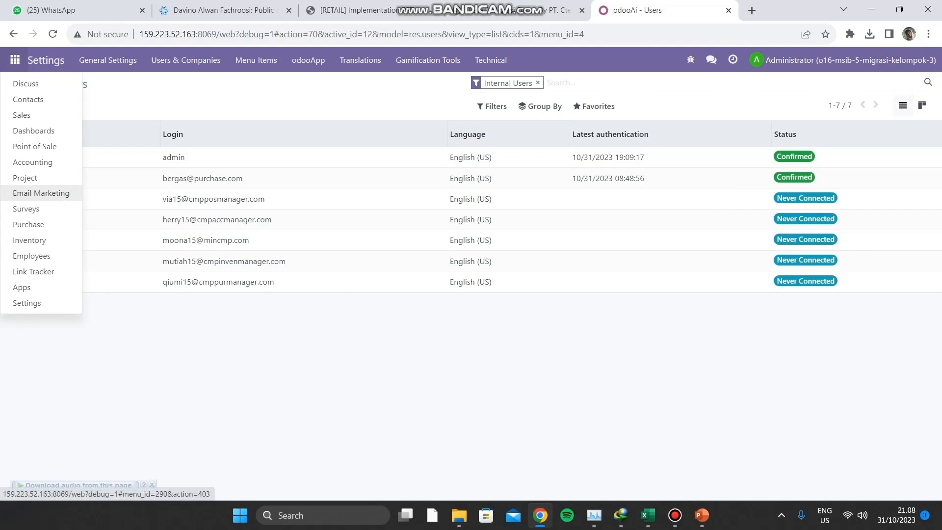
{"action": "left_click", "coordinate": [29, 240]}
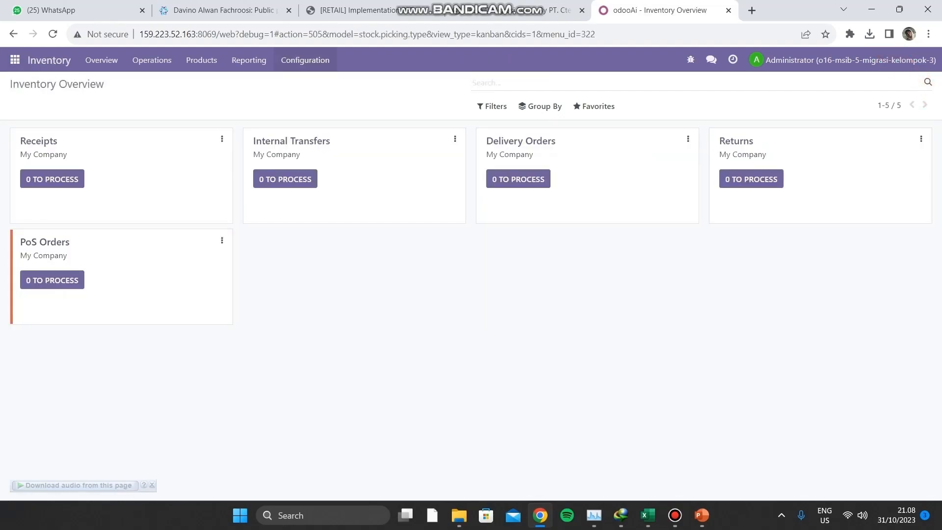
{"action": "left_click", "coordinate": [304, 60]}
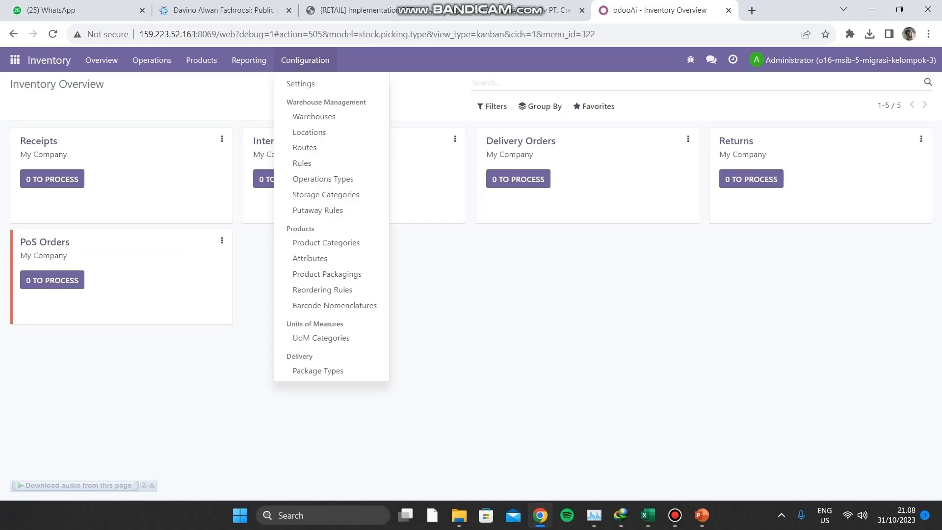
{"action": "left_click", "coordinate": [326, 243]}
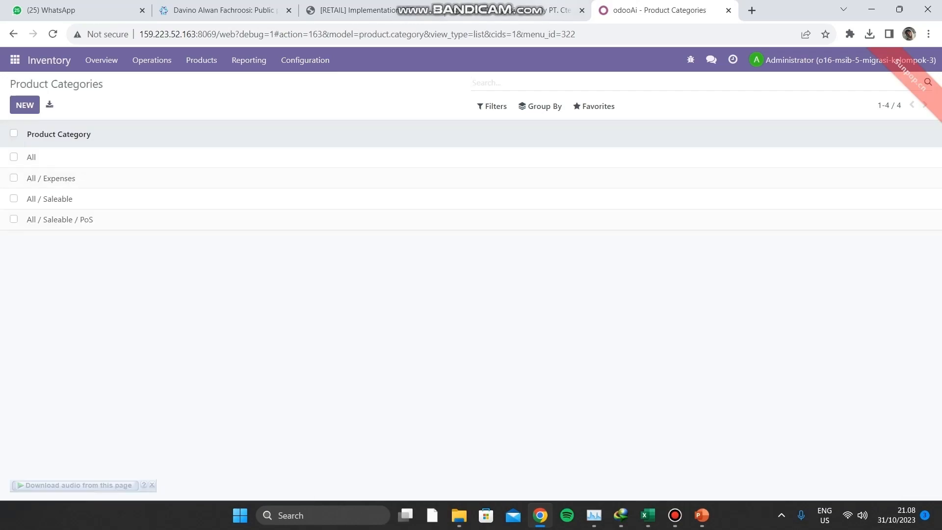
{"action": "left_click", "coordinate": [593, 106]}
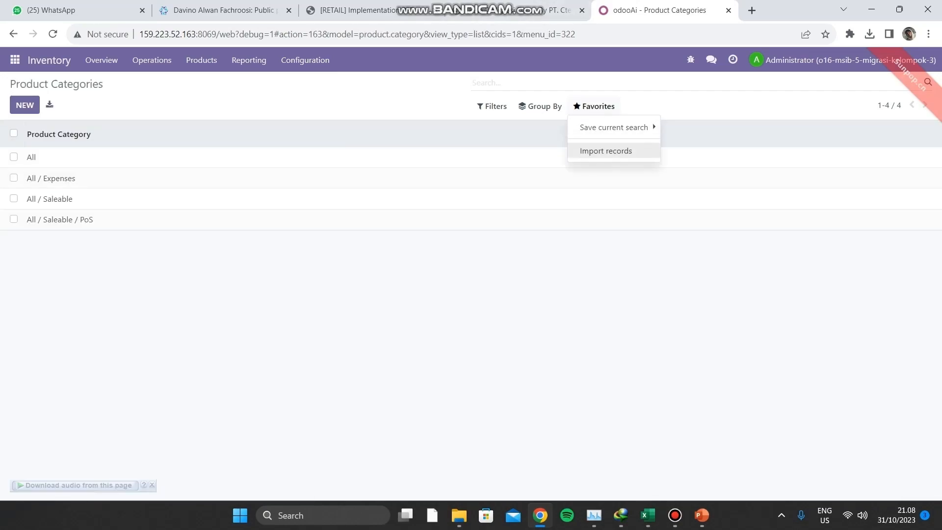
{"action": "left_click", "coordinate": [606, 151]}
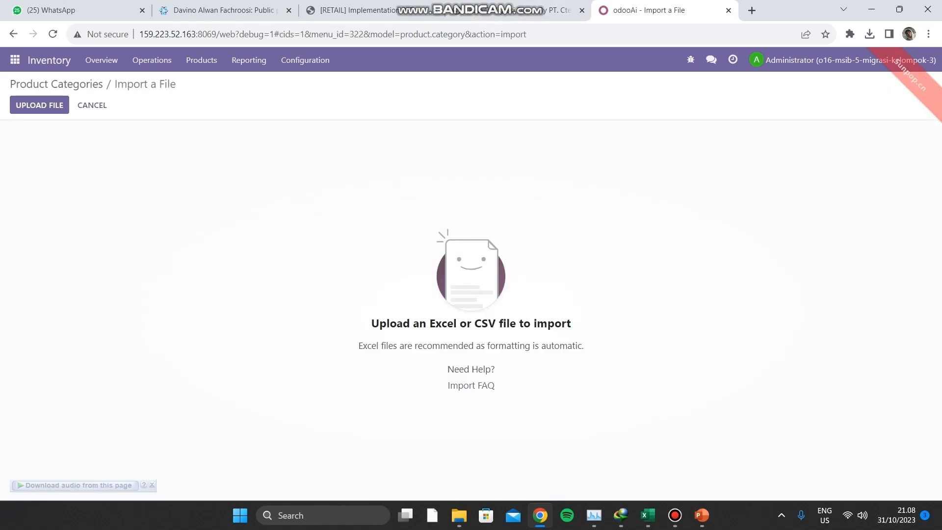
{"action": "left_click", "coordinate": [39, 105]}
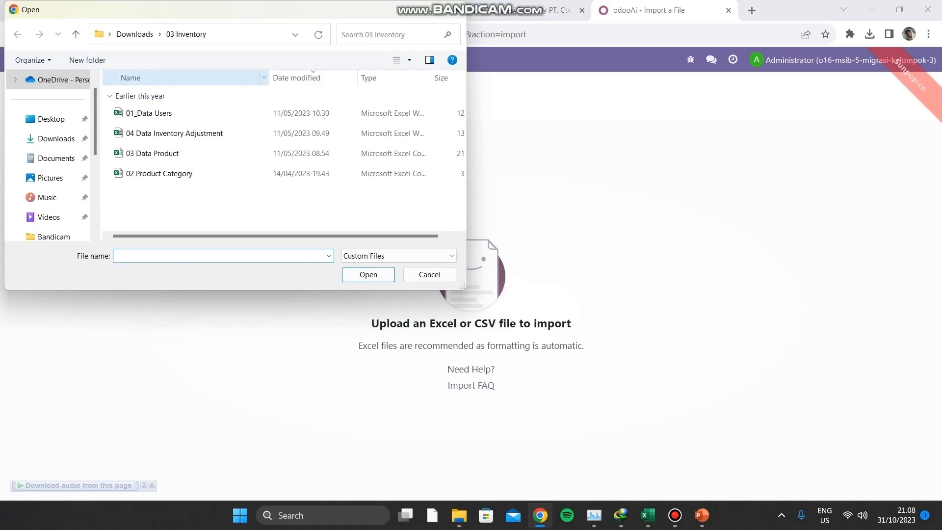
{"action": "left_click", "coordinate": [167, 174]}
{"action": "key", "text": "Return"}
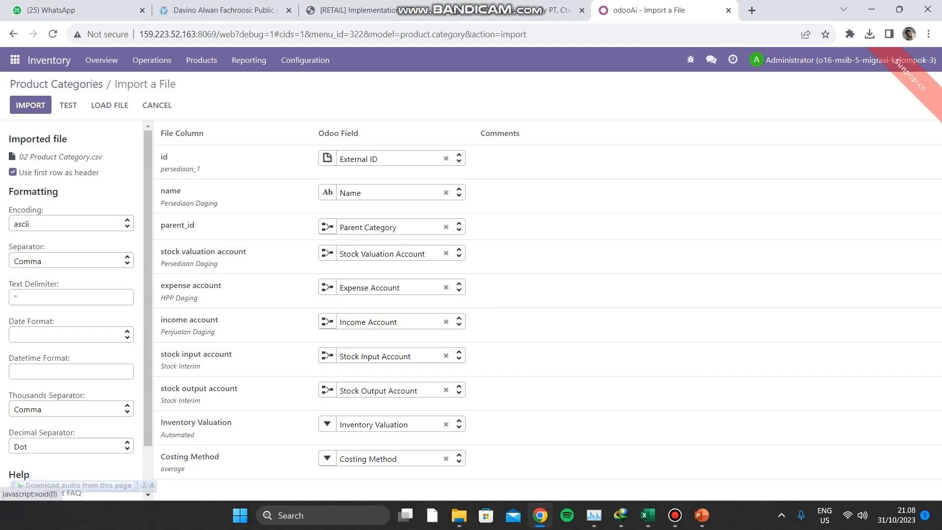
- Skip records with unmatched accounts, re-test, and import the sixteen categories
{"action": "left_click", "coordinate": [68, 105]}
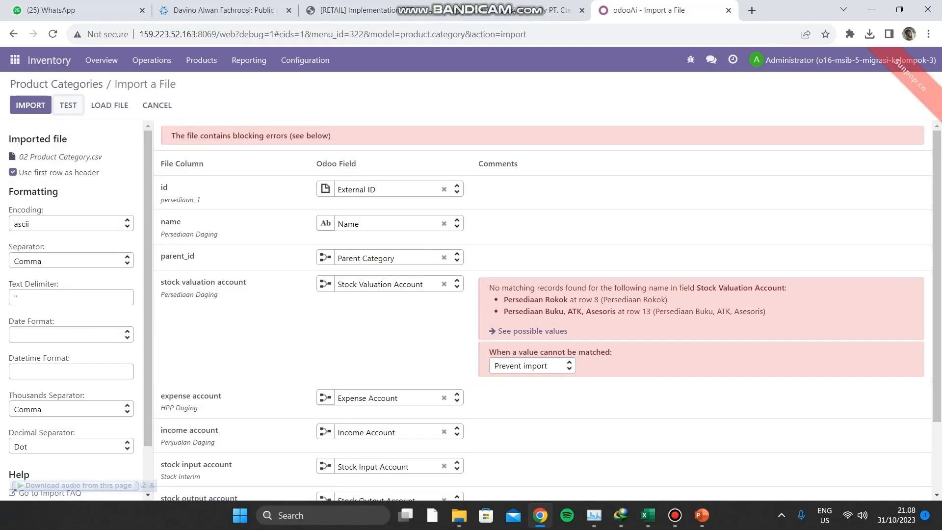
{"action": "left_click", "coordinate": [532, 365]}
{"action": "left_click", "coordinate": [513, 400]}
{"action": "left_click", "coordinate": [68, 105]}
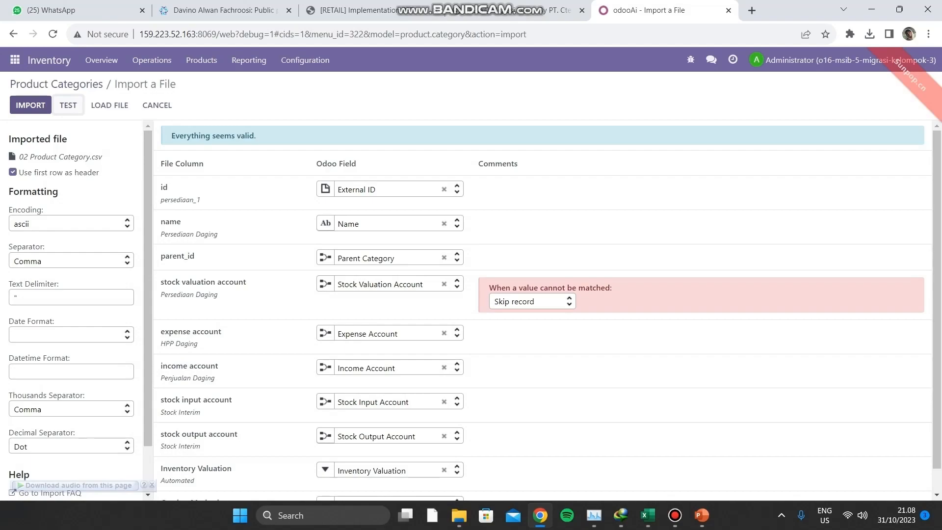
{"action": "left_click", "coordinate": [30, 105]}
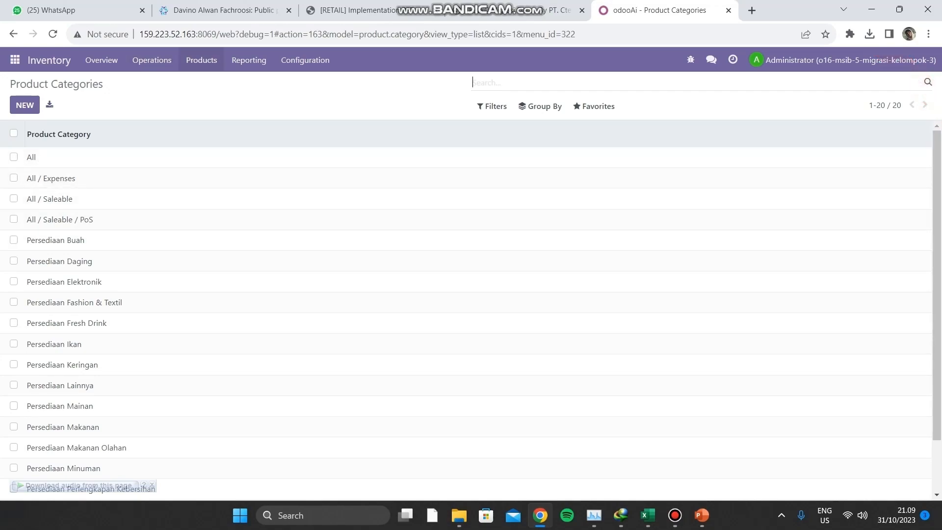
{"action": "left_click", "coordinate": [201, 60]}
- Start a Products import and load 03 Data Product.csv
{"action": "left_click", "coordinate": [206, 84]}
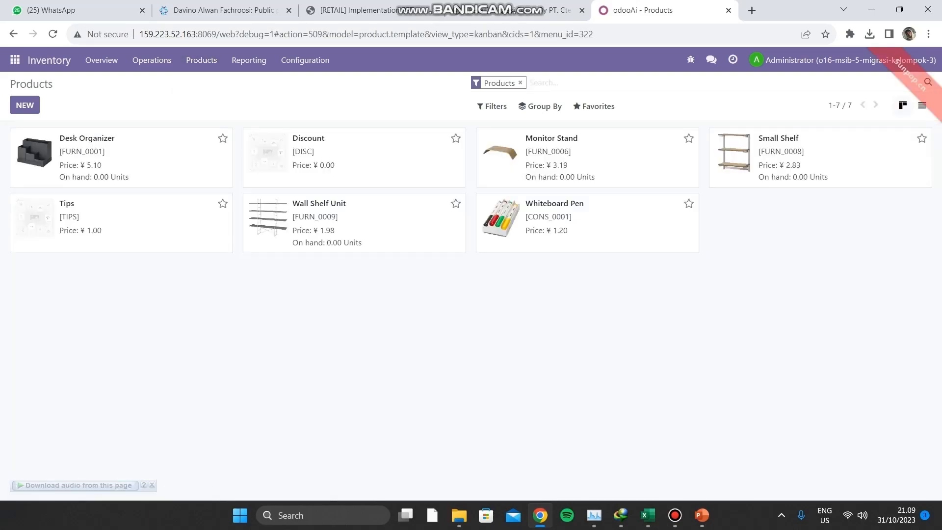
{"action": "left_click", "coordinate": [594, 106]}
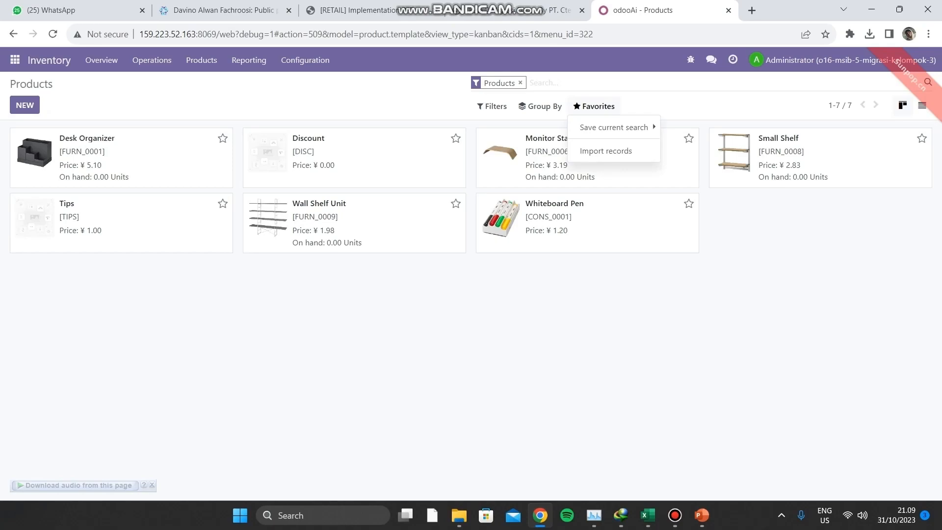
{"action": "left_click", "coordinate": [605, 150]}
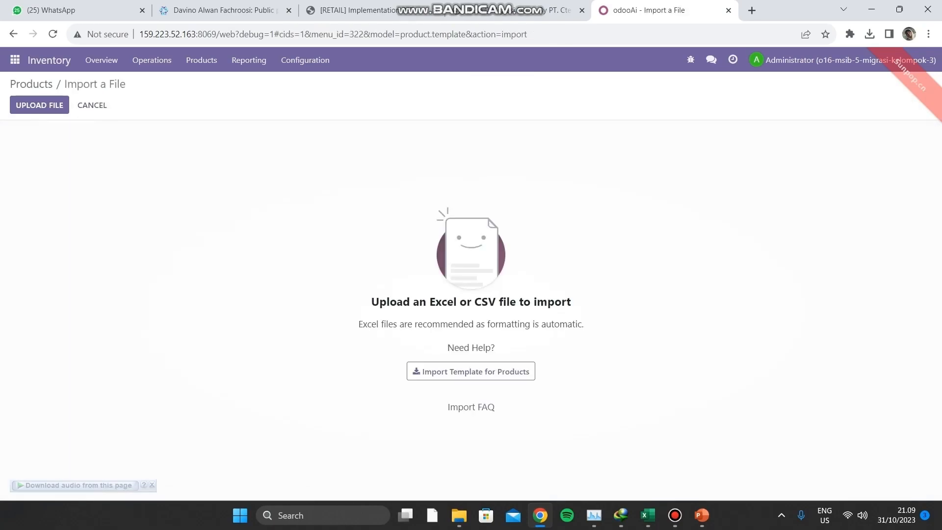
{"action": "left_click", "coordinate": [39, 105]}
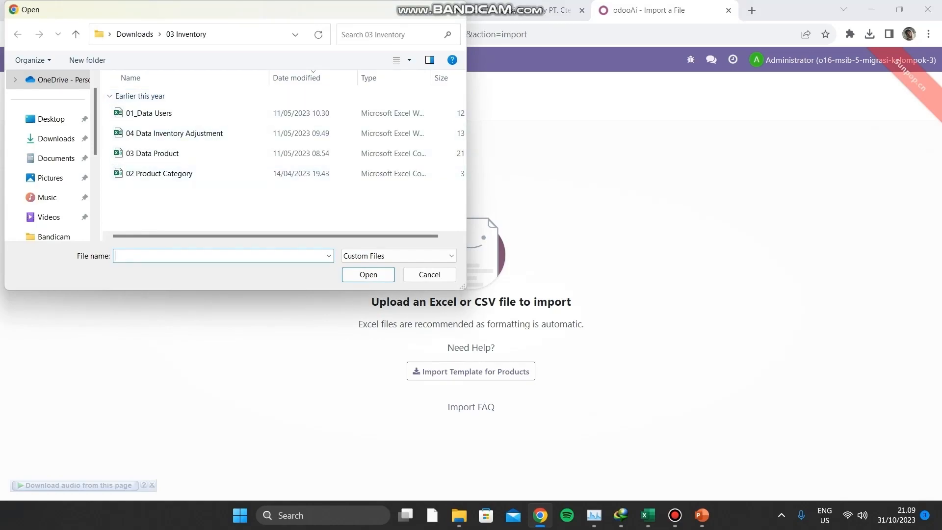
{"action": "left_click", "coordinate": [157, 153]}
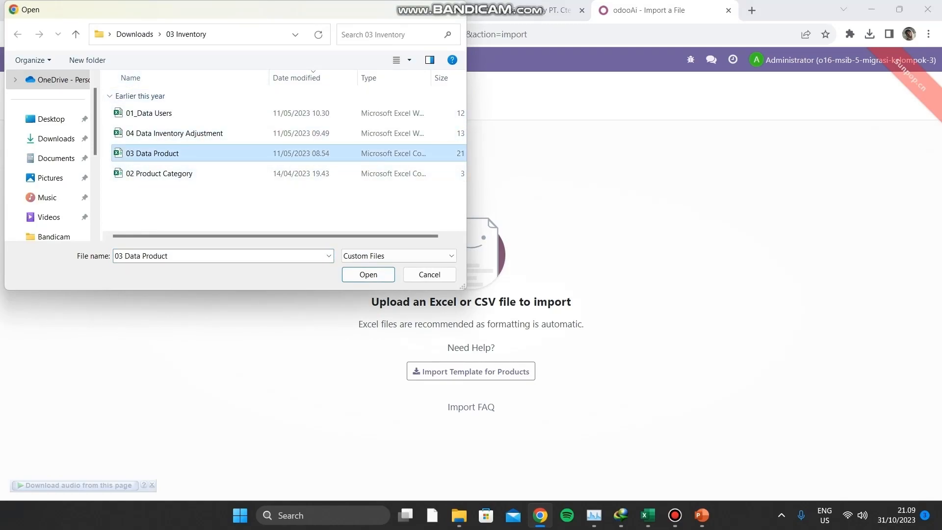
{"action": "left_click", "coordinate": [350, 276]}
{"action": "left_click", "coordinate": [39, 105]}
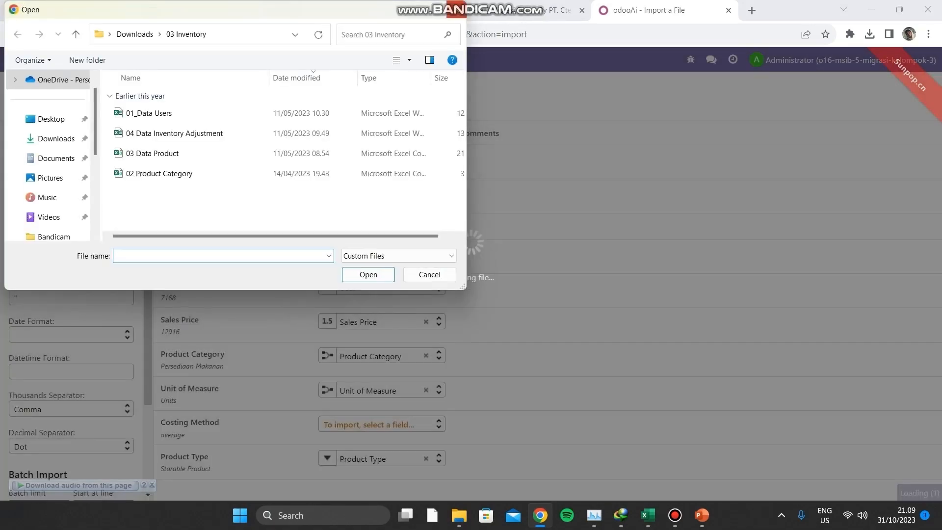
{"action": "left_click", "coordinate": [456, 9]}
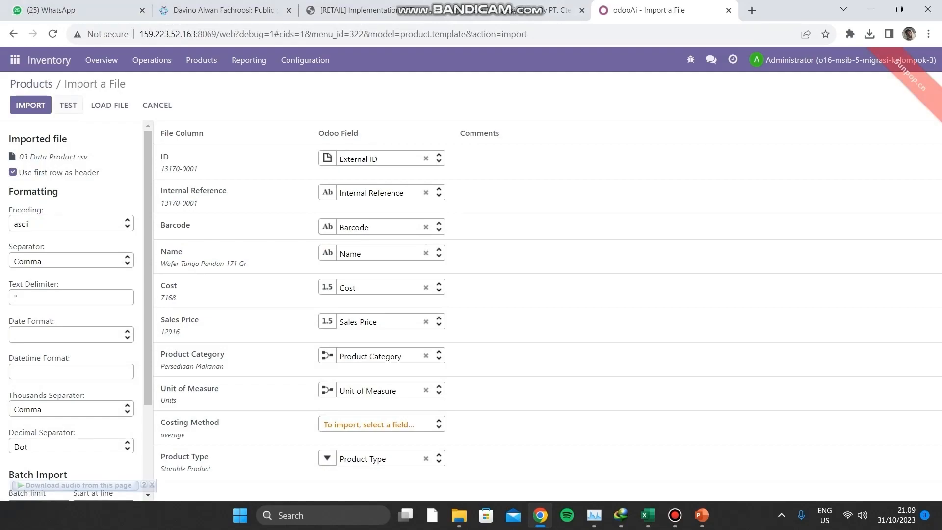
- Create new values for unmatched Product Category, re-test, and import the 195 products
{"action": "left_click", "coordinate": [69, 105]}
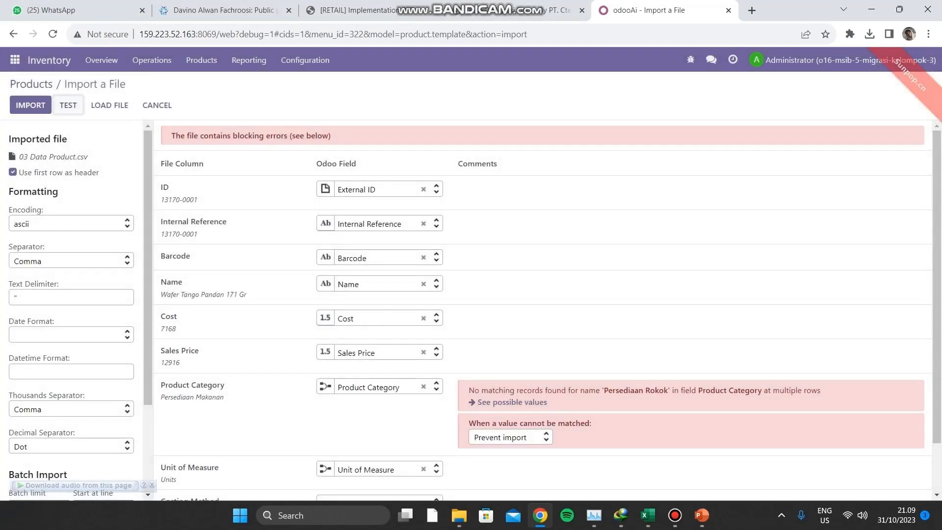
{"action": "left_click", "coordinate": [510, 437]}
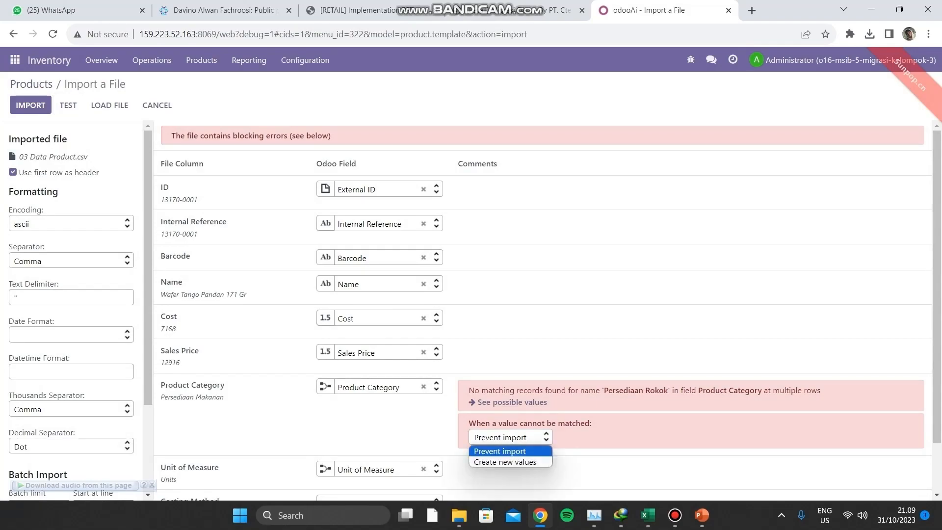
{"action": "key", "text": "Down"}
{"action": "key", "text": "Return"}
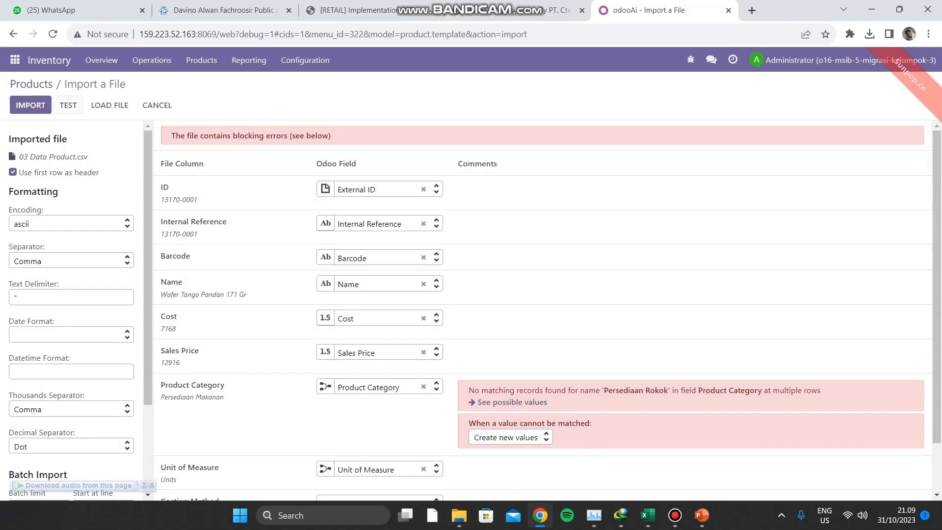
{"action": "left_click", "coordinate": [68, 105]}
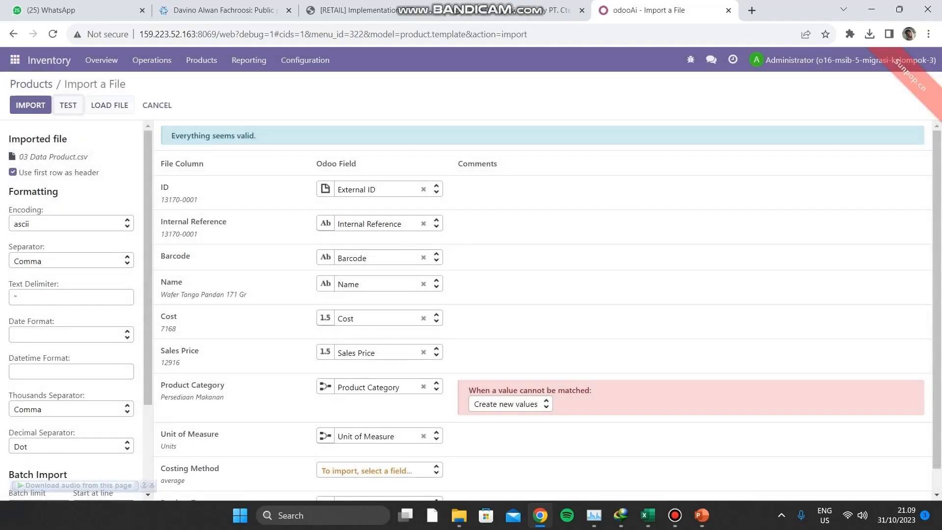
{"action": "left_click", "coordinate": [31, 105]}
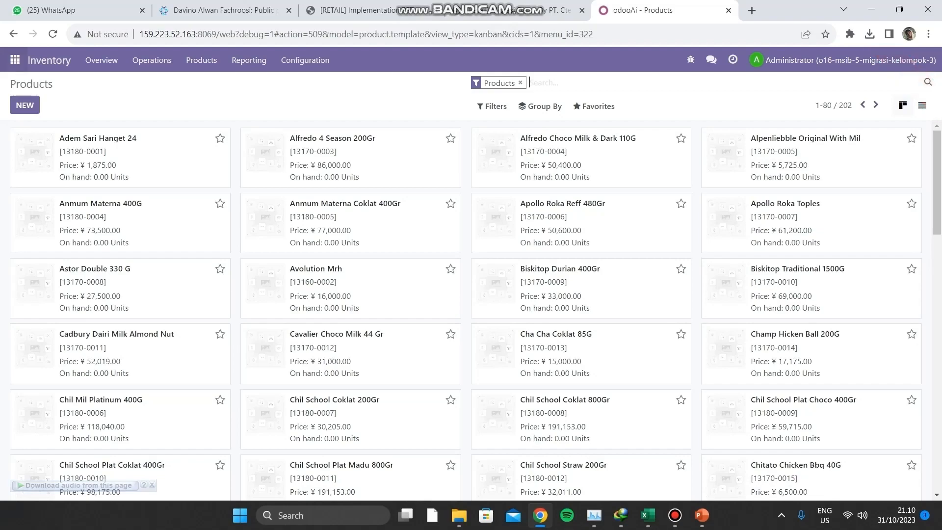
- Open Inventory Adjustments and load 04 Data Inventory Adjustment.xlsx into an import
{"action": "left_click", "coordinate": [15, 60]}
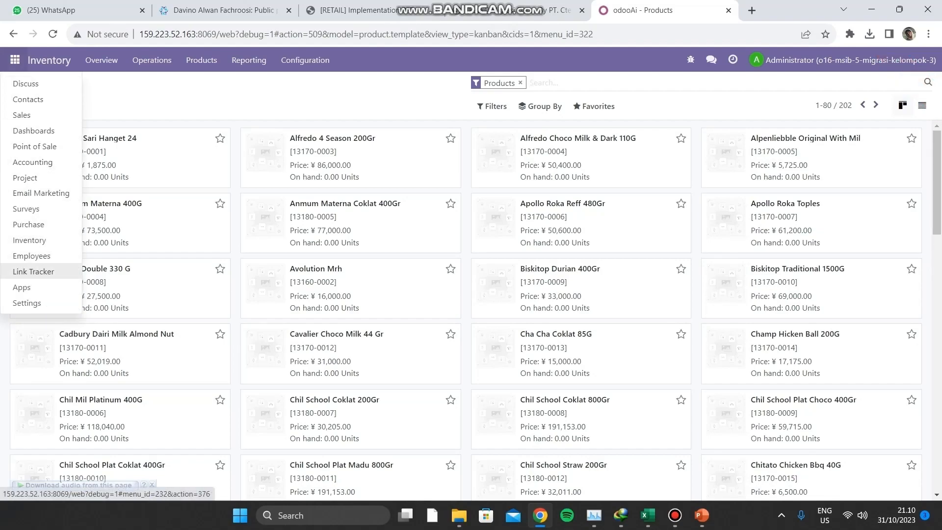
{"action": "left_click", "coordinate": [33, 131]}
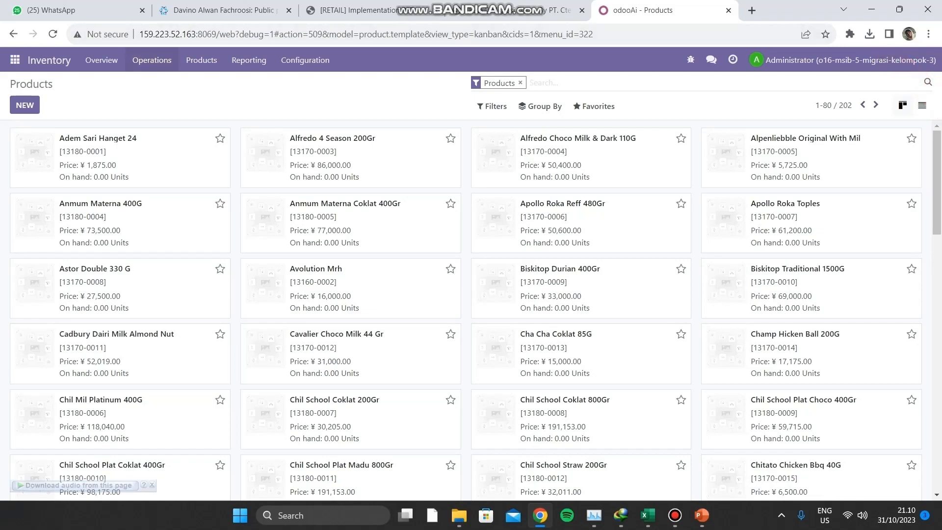
{"action": "left_click", "coordinate": [152, 60]}
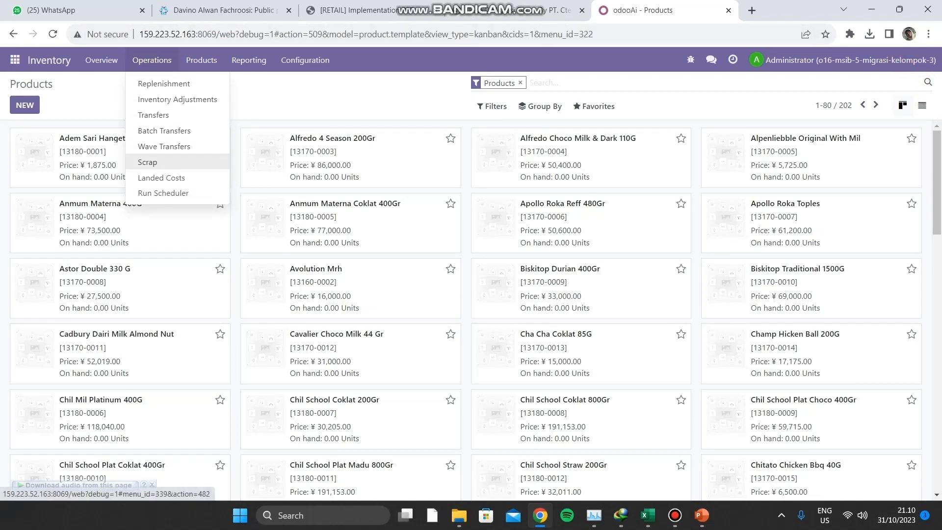
{"action": "left_click", "coordinate": [177, 99]}
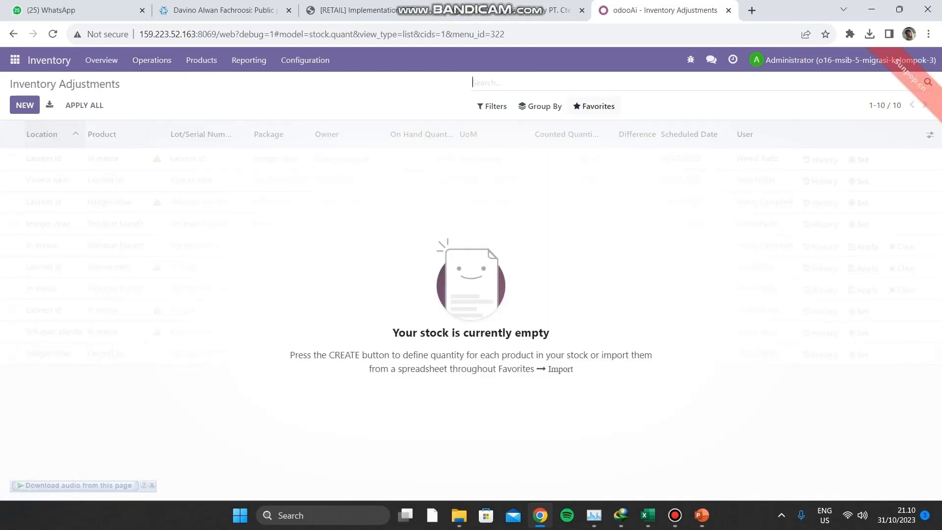
{"action": "left_click", "coordinate": [593, 106]}
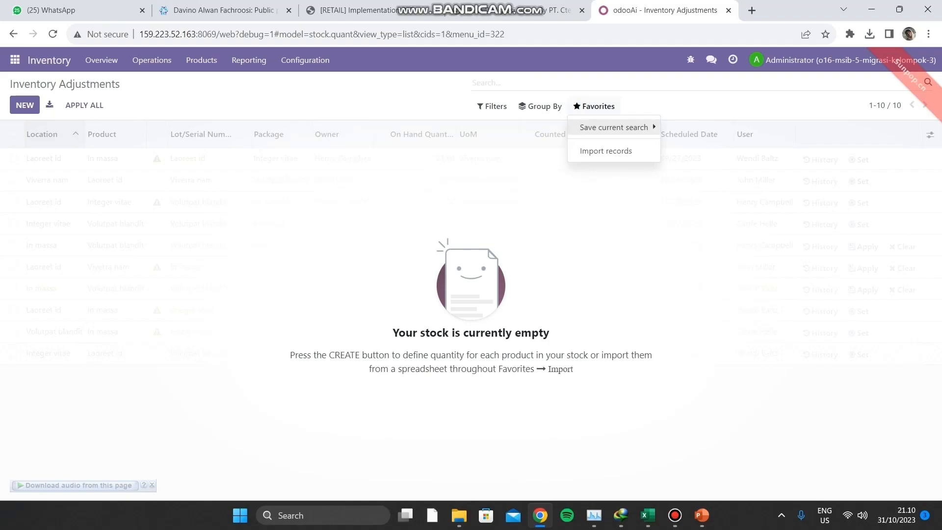
{"action": "left_click", "coordinate": [603, 149]}
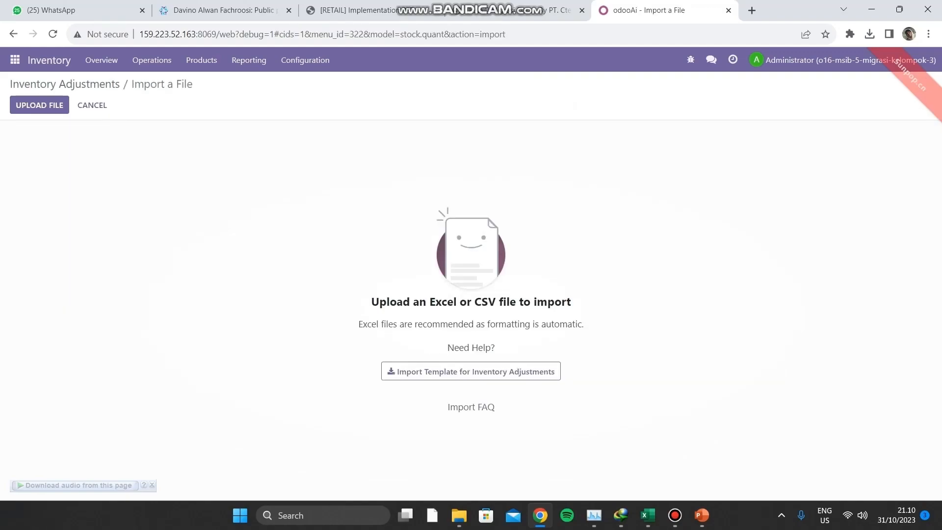
{"action": "left_click", "coordinate": [39, 105]}
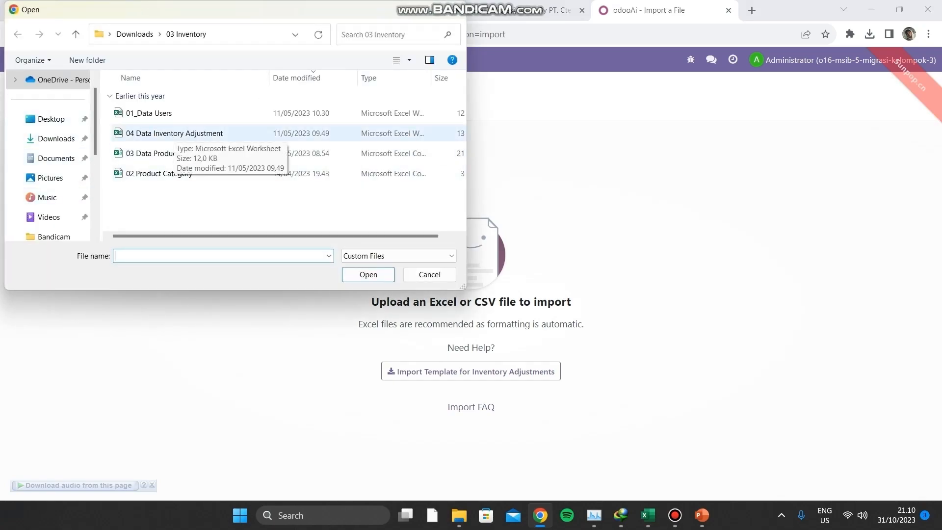
{"action": "left_click", "coordinate": [175, 133]}
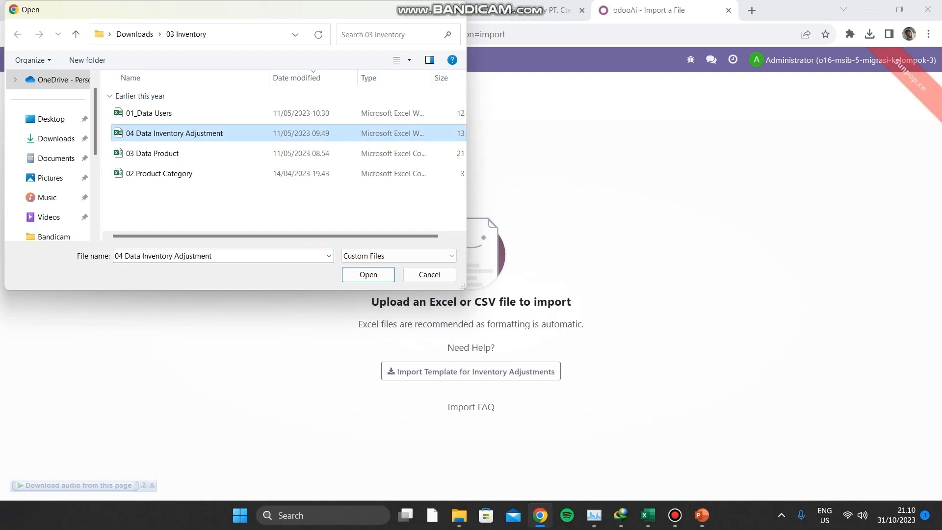
{"action": "left_click", "coordinate": [377, 274]}
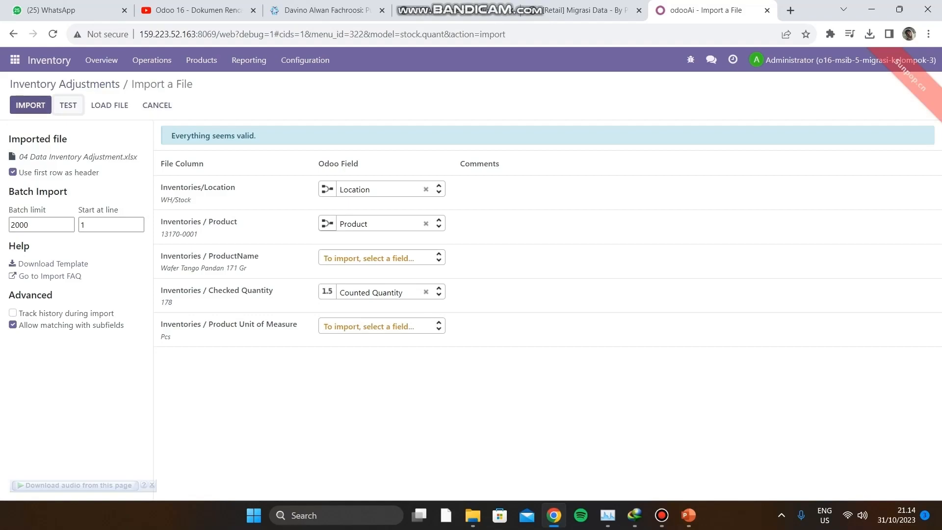
- Import the counted stock quantities and log out to the login page
{"action": "left_click", "coordinate": [31, 105]}
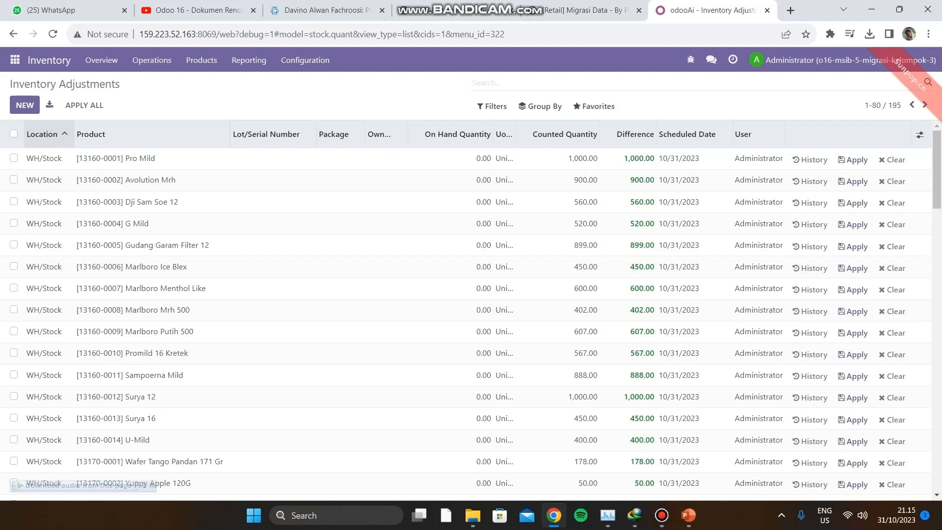
{"action": "left_click", "coordinate": [834, 60]}
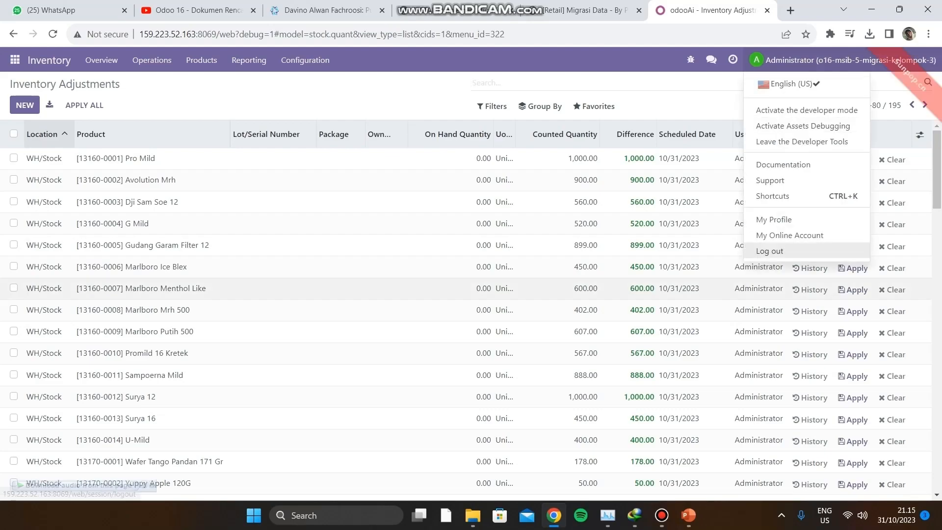
{"action": "left_click", "coordinate": [769, 251]}
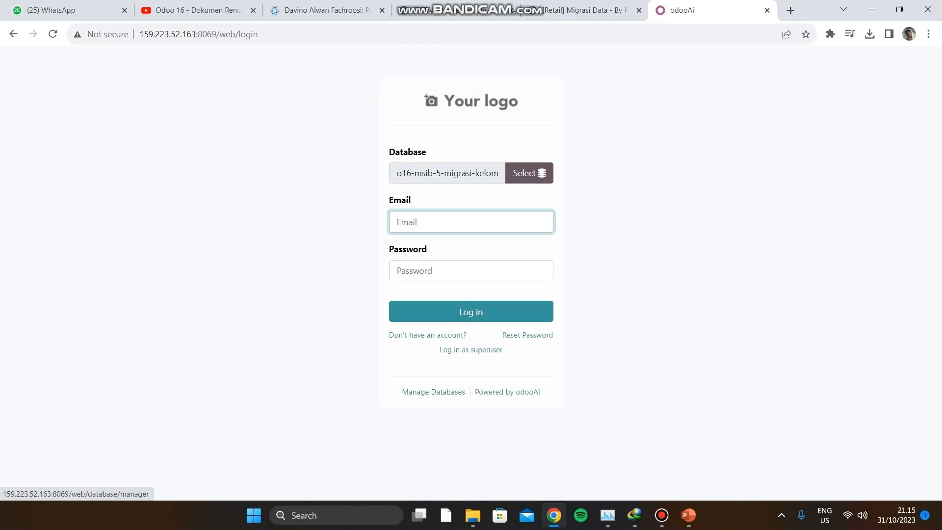
- Open Manage Databases and click Backup for o16-msib-5-migrasi-kelompok-3
{"action": "left_click", "coordinate": [433, 392]}
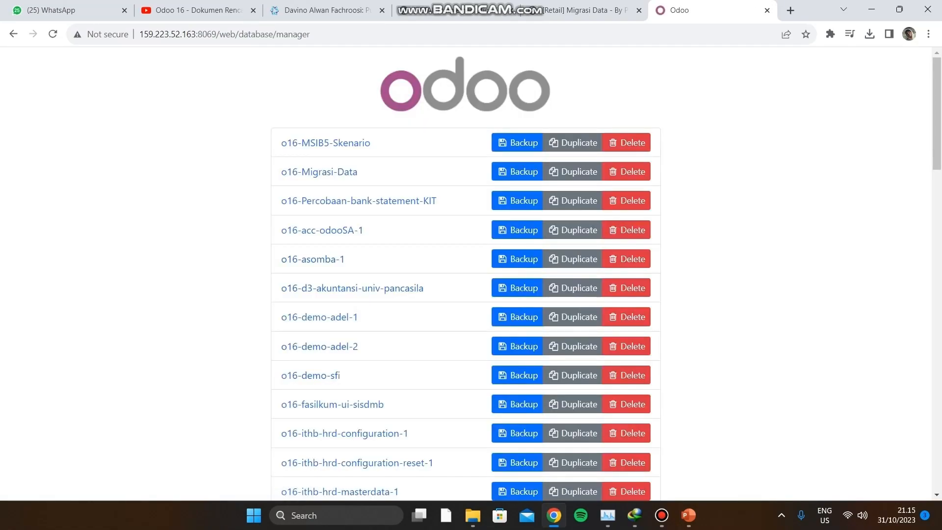
{"action": "scroll", "coordinate": [319, 245], "scroll_direction": "down", "scroll_amount": 5}
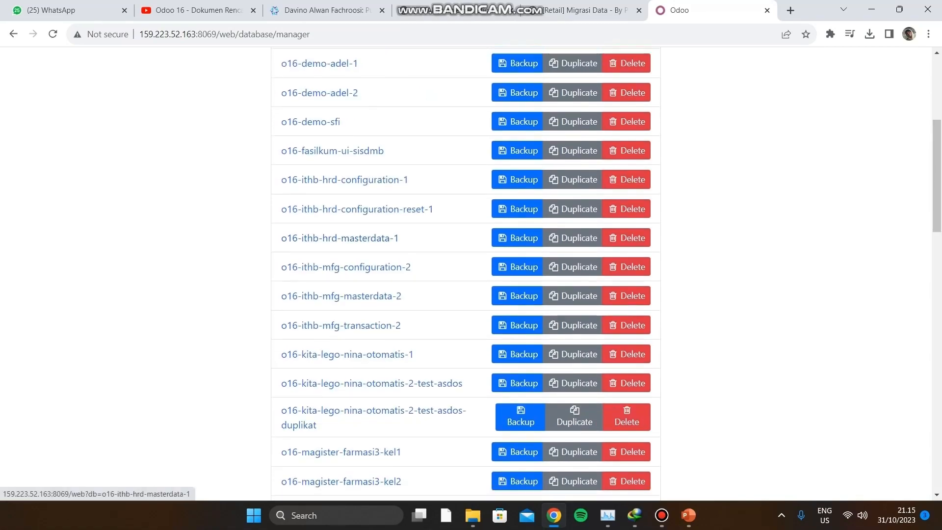
{"action": "scroll", "coordinate": [339, 237], "scroll_direction": "down", "scroll_amount": 10}
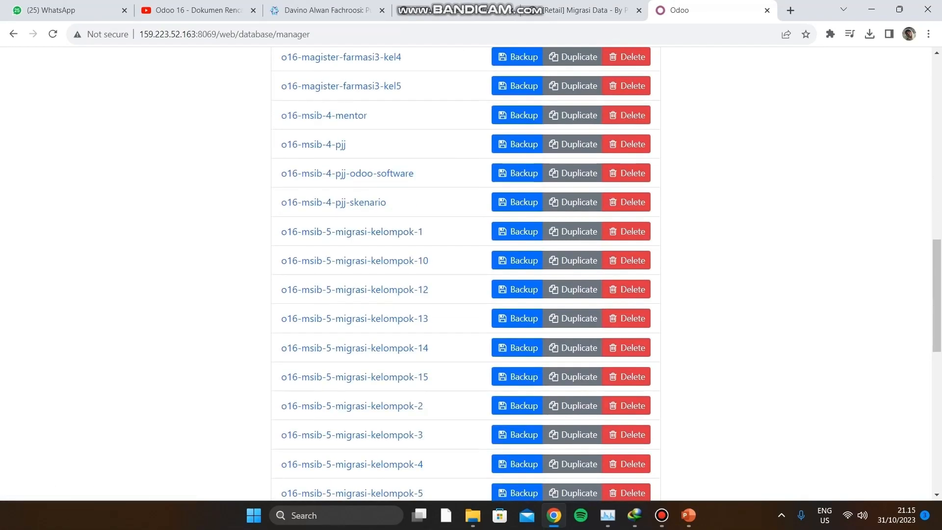
{"action": "scroll", "coordinate": [339, 231], "scroll_direction": "down", "scroll_amount": 1}
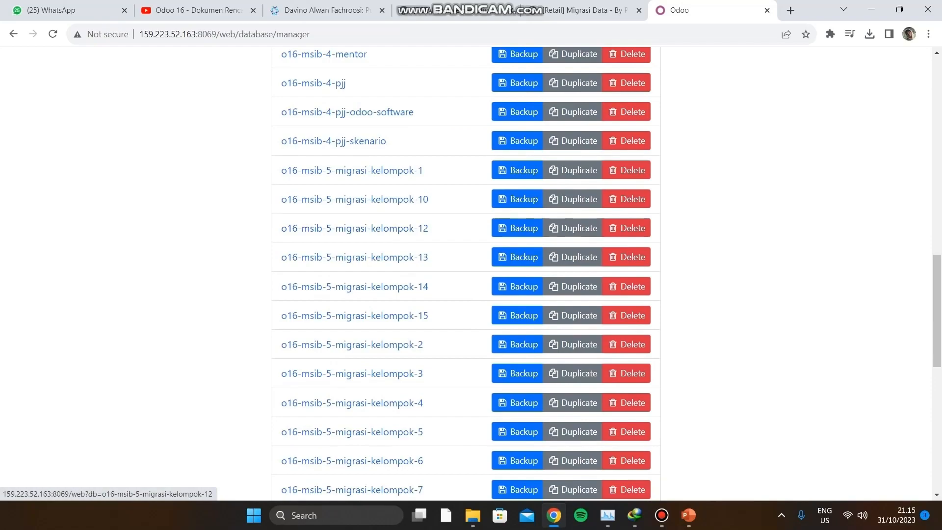
{"action": "scroll", "coordinate": [340, 231], "scroll_direction": "down", "scroll_amount": 2}
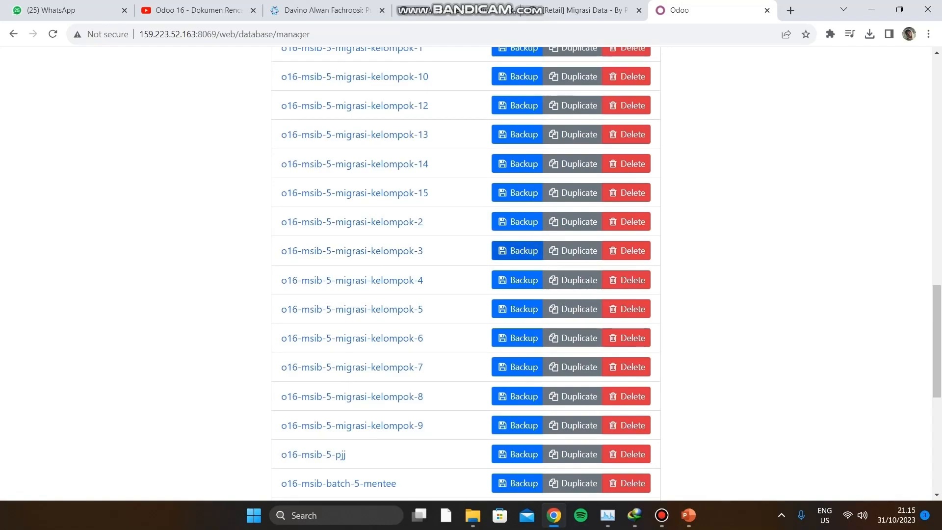
{"action": "left_click", "coordinate": [517, 250]}
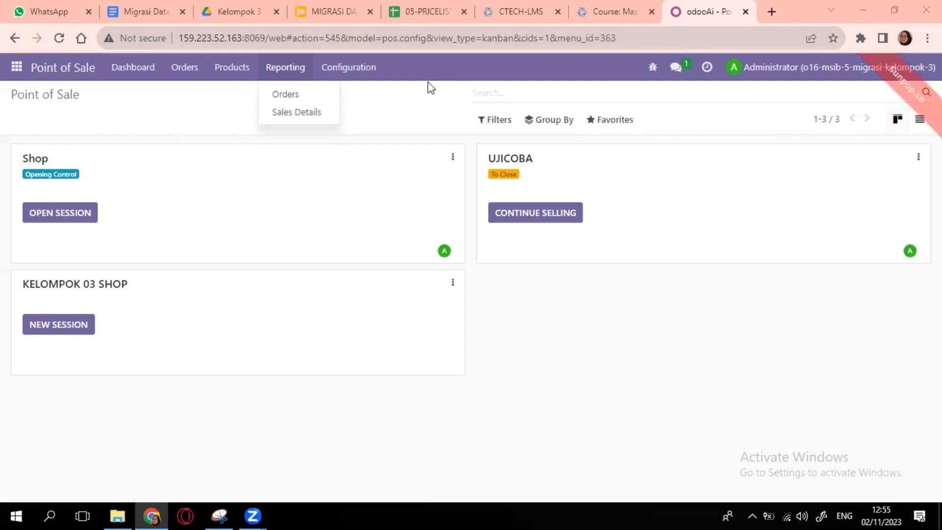
- Open Products > Pricelists and start importing records
{"action": "mouse_move", "coordinate": [183, 69]}
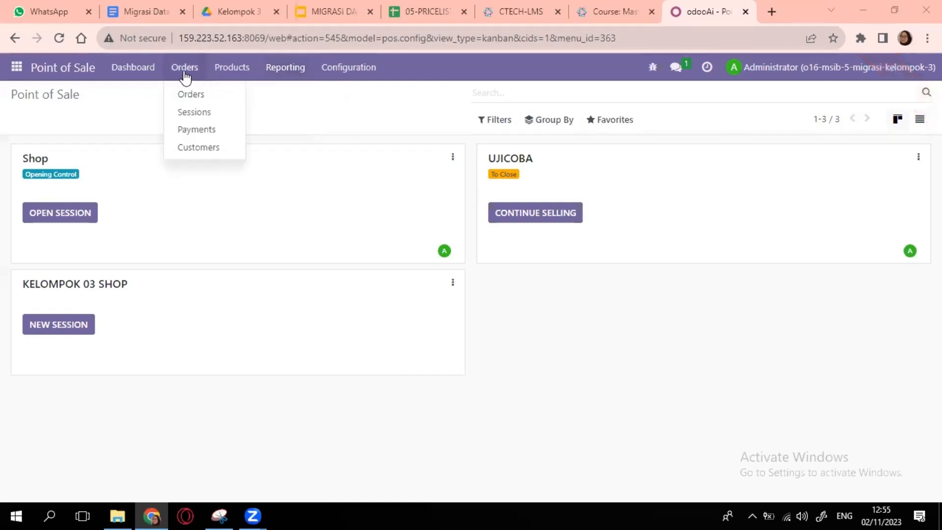
{"action": "left_click", "coordinate": [219, 70]}
{"action": "left_click", "coordinate": [219, 70]}
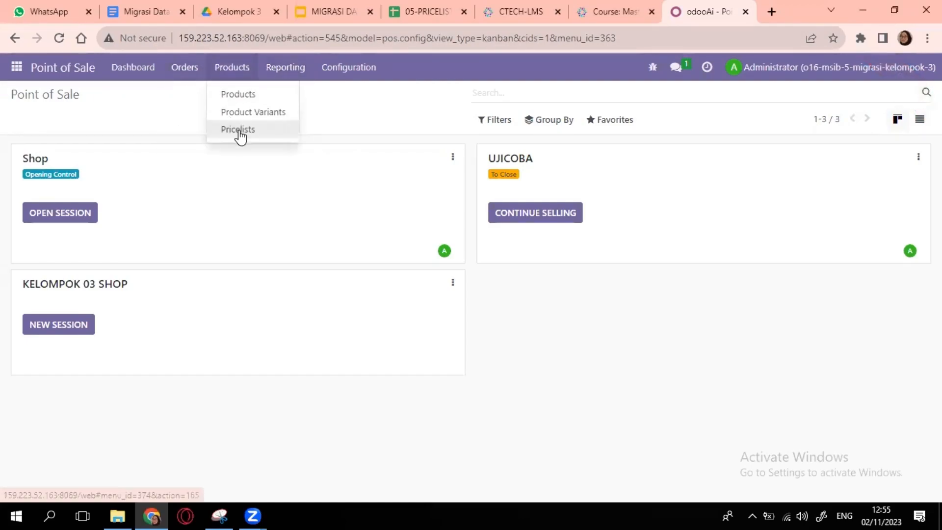
{"action": "left_click", "coordinate": [241, 133]}
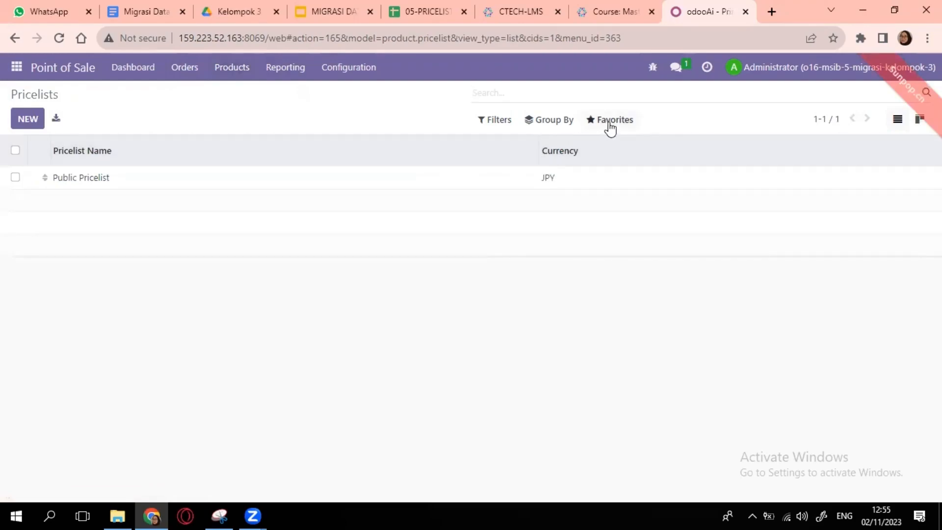
{"action": "left_click", "coordinate": [609, 127]}
{"action": "left_click", "coordinate": [617, 144]}
{"action": "left_click", "coordinate": [623, 169]}
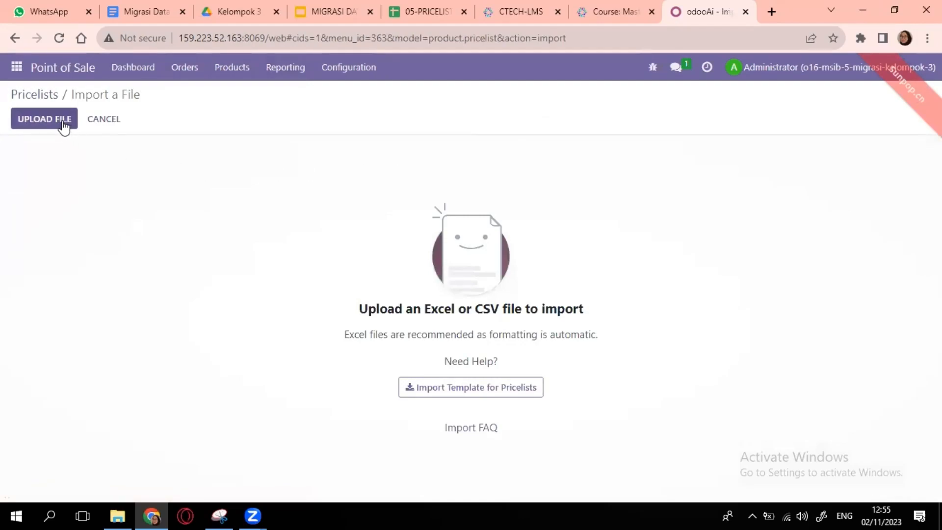
- Upload 05-PRICELIST(Setelah Inventory)-KEL3.xlsx from the MSIB 5/02-POS-KEL3 folder
{"action": "left_click", "coordinate": [64, 123]}
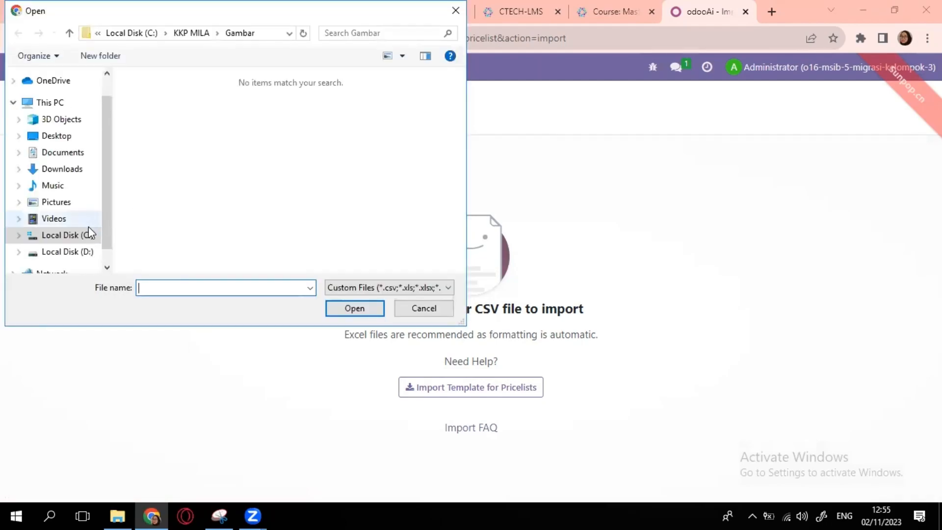
{"action": "left_click", "coordinate": [89, 235]}
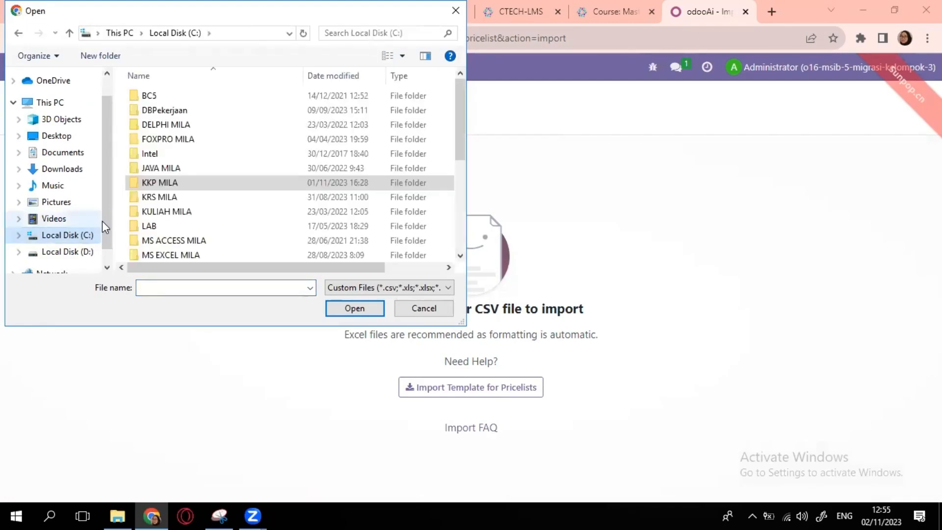
{"action": "scroll", "coordinate": [152, 186], "scroll_direction": "down", "scroll_amount": 4}
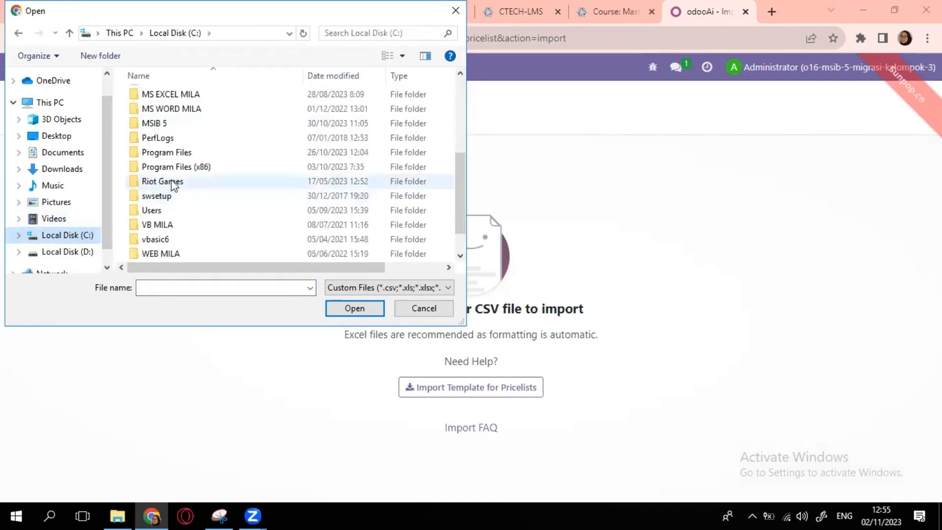
{"action": "scroll", "coordinate": [171, 206], "scroll_direction": "down", "scroll_amount": 1}
{"action": "scroll", "coordinate": [169, 183], "scroll_direction": "up", "scroll_amount": 3}
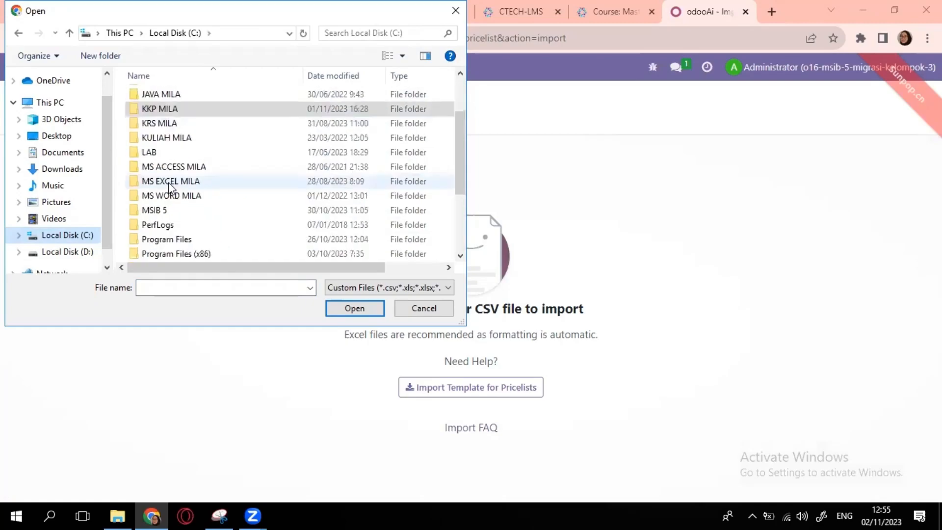
{"action": "scroll", "coordinate": [169, 185], "scroll_direction": "up", "scroll_amount": 2}
{"action": "scroll", "coordinate": [169, 185], "scroll_direction": "down", "scroll_amount": 4}
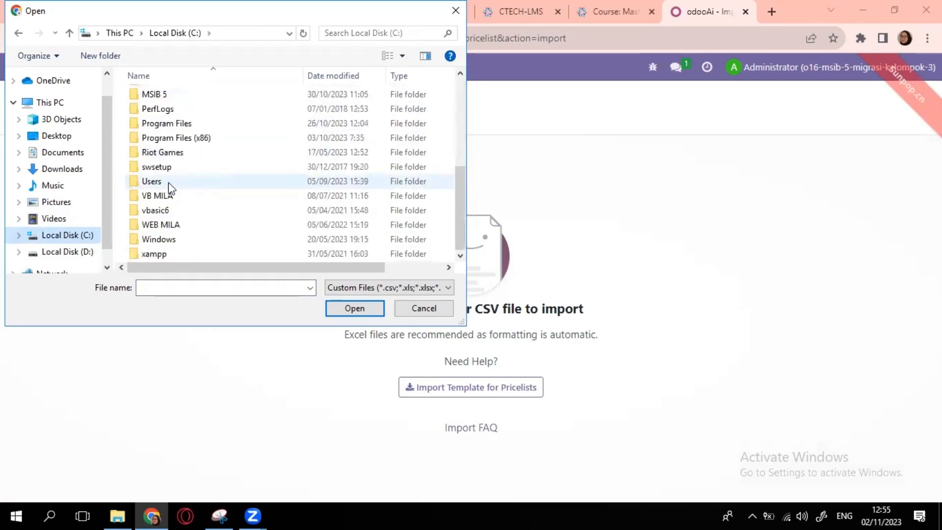
{"action": "scroll", "coordinate": [168, 181], "scroll_direction": "up", "scroll_amount": 4}
{"action": "scroll", "coordinate": [169, 182], "scroll_direction": "down", "scroll_amount": 4}
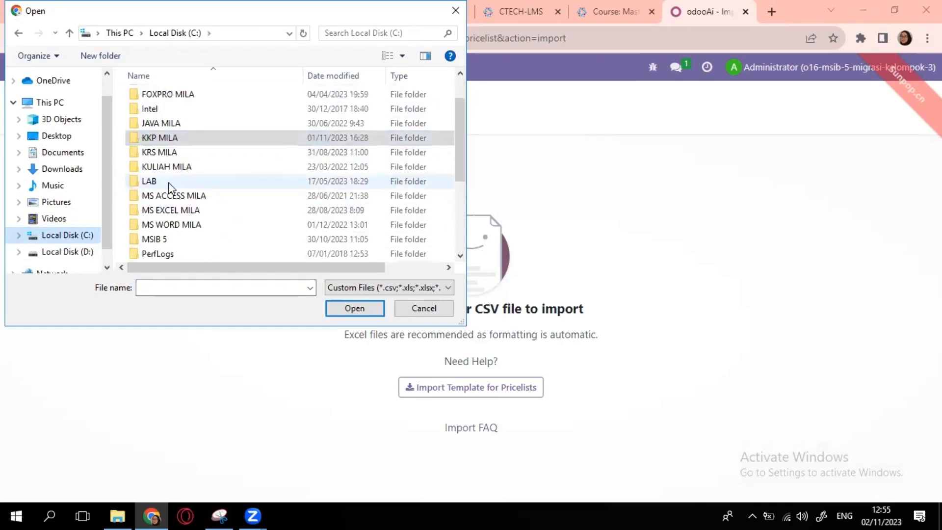
{"action": "scroll", "coordinate": [168, 182], "scroll_direction": "up", "scroll_amount": 2}
{"action": "scroll", "coordinate": [169, 182], "scroll_direction": "down", "scroll_amount": 1}
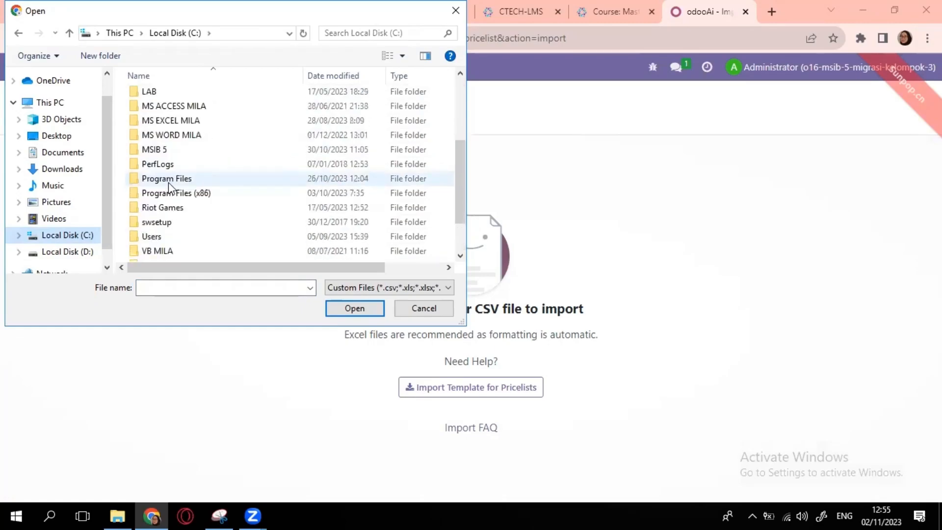
{"action": "scroll", "coordinate": [169, 181], "scroll_direction": "up", "scroll_amount": 2}
{"action": "double_click", "coordinate": [169, 207]}
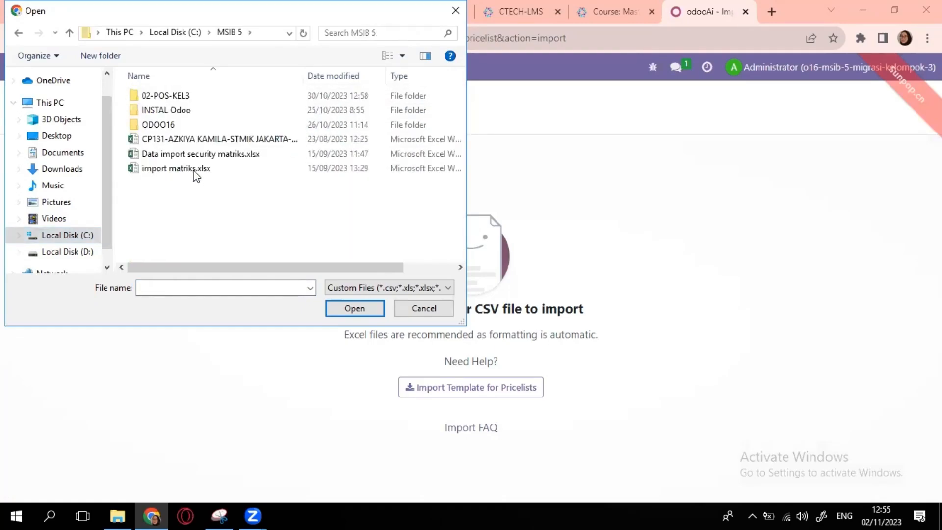
{"action": "double_click", "coordinate": [189, 97]}
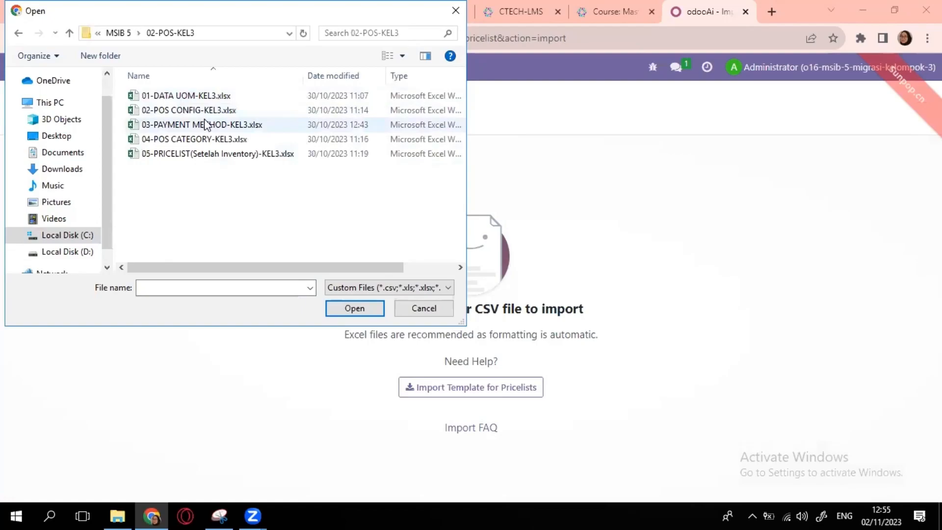
{"action": "left_click", "coordinate": [225, 155]}
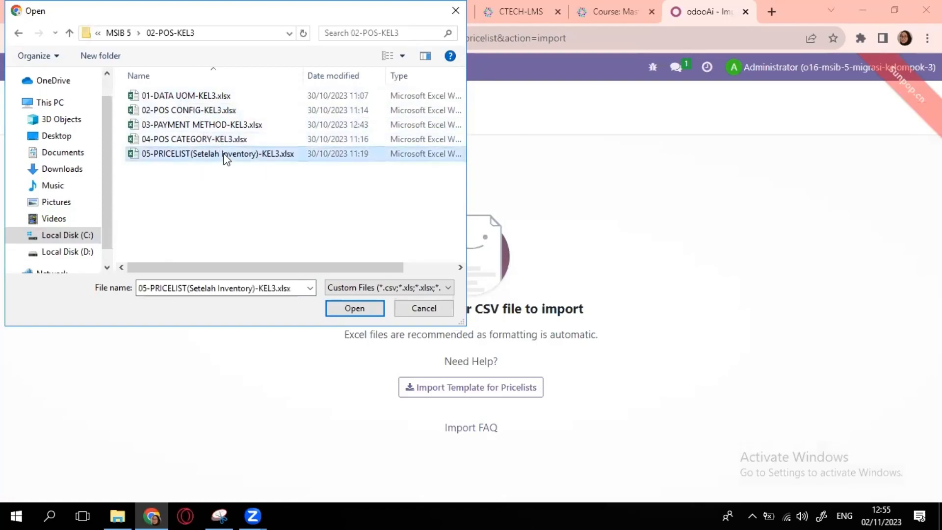
{"action": "left_click", "coordinate": [339, 307]}
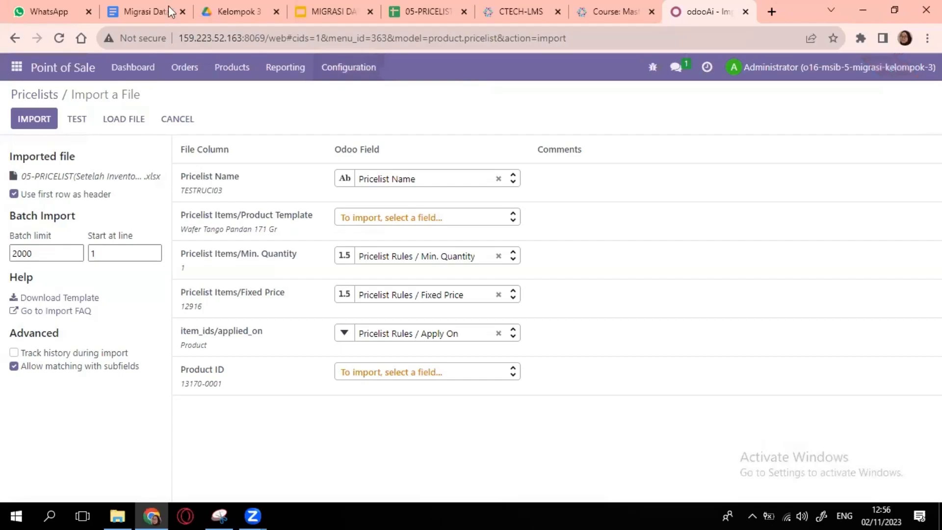
- Switch to the 05-PRICELIST(Setelah Inventory)-KEL3 spreadsheet browser tab
{"action": "left_click", "coordinate": [427, 11]}
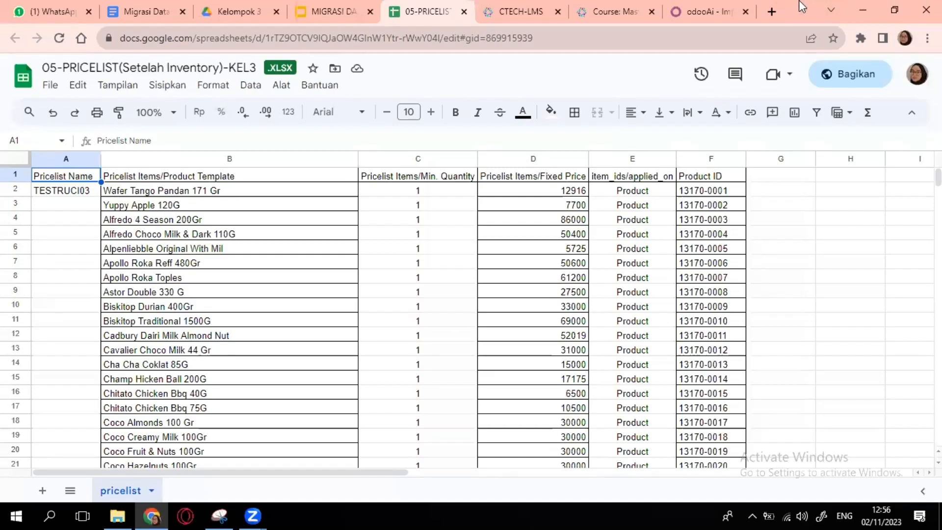
- Return to the odooAi browser tab with the pricelist import
{"action": "left_click", "coordinate": [707, 11]}
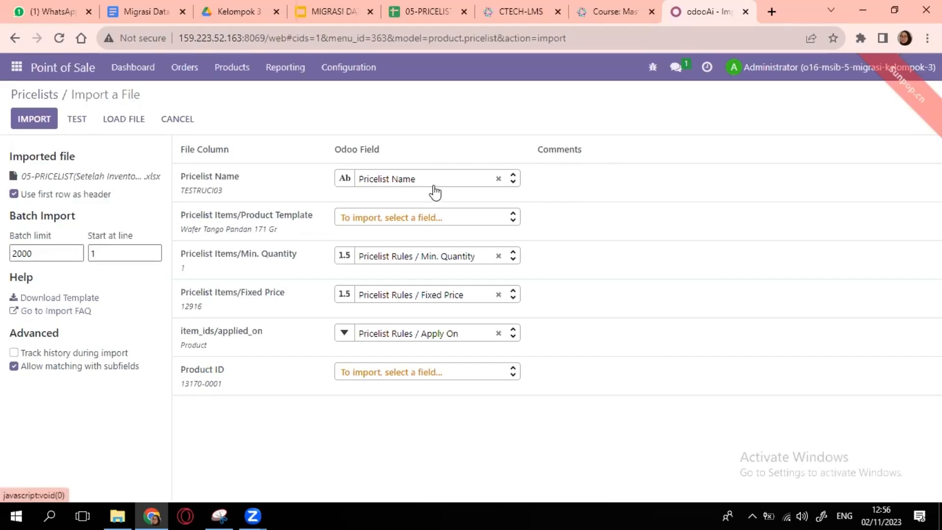
- Map Product ID to Pricelist Rules / Product, test, and import the TESTRUCI03 pricelist
{"action": "mouse_move", "coordinate": [433, 189]}
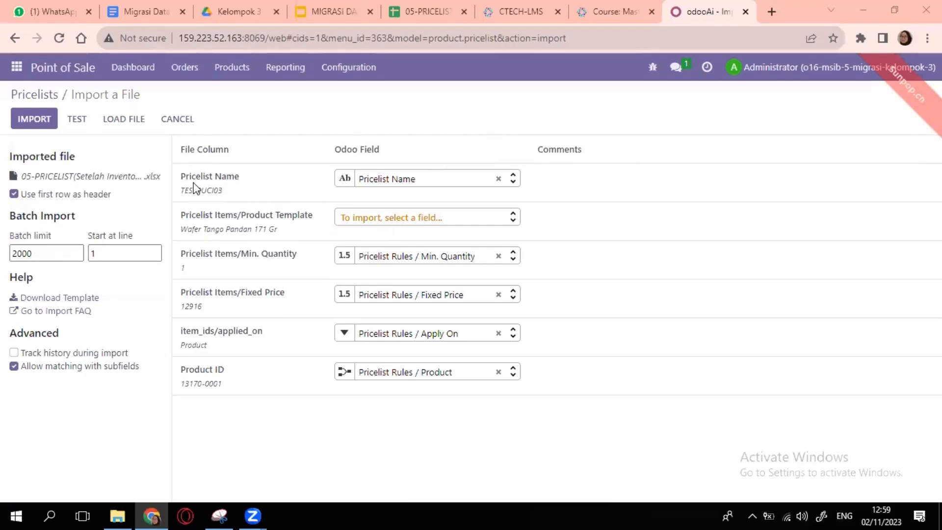
{"action": "left_click", "coordinate": [78, 122]}
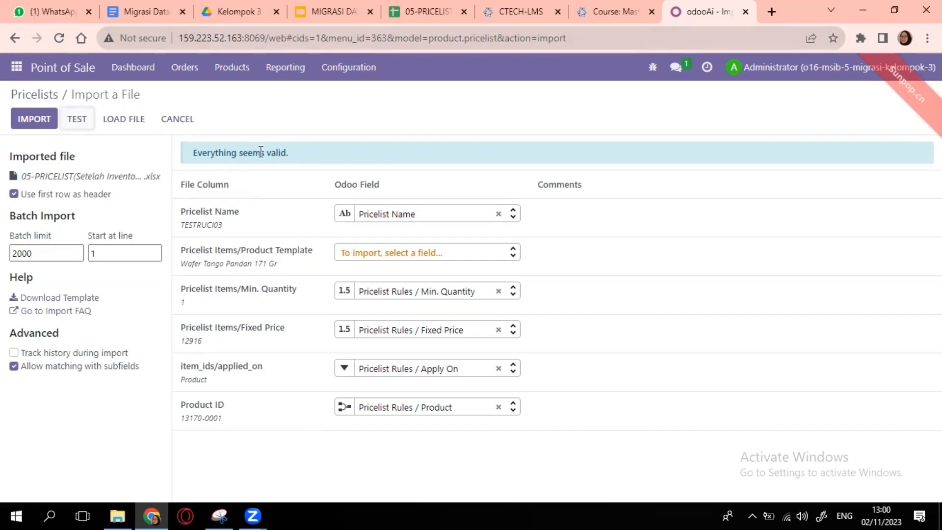
{"action": "left_click", "coordinate": [34, 123]}
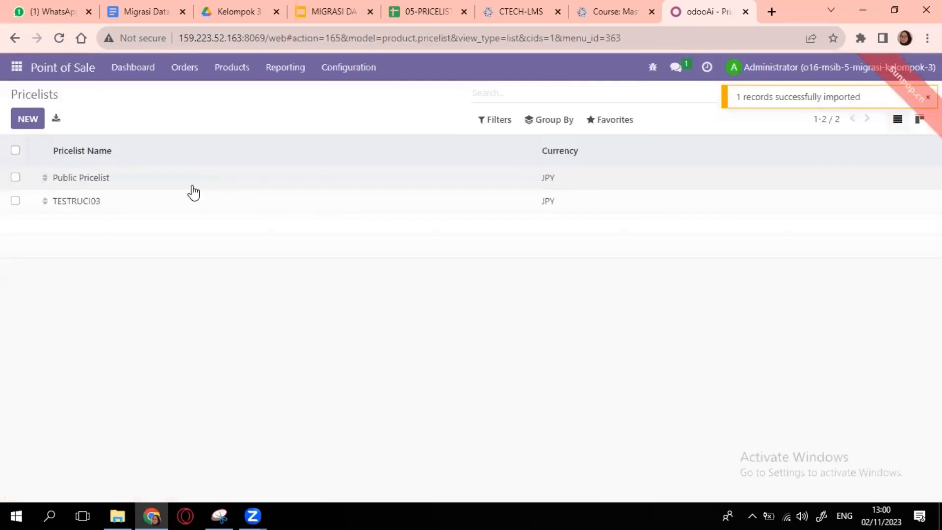
- Open the TESTRUCI03 pricelist and scroll through its 195 price rules
{"action": "left_click", "coordinate": [91, 202]}
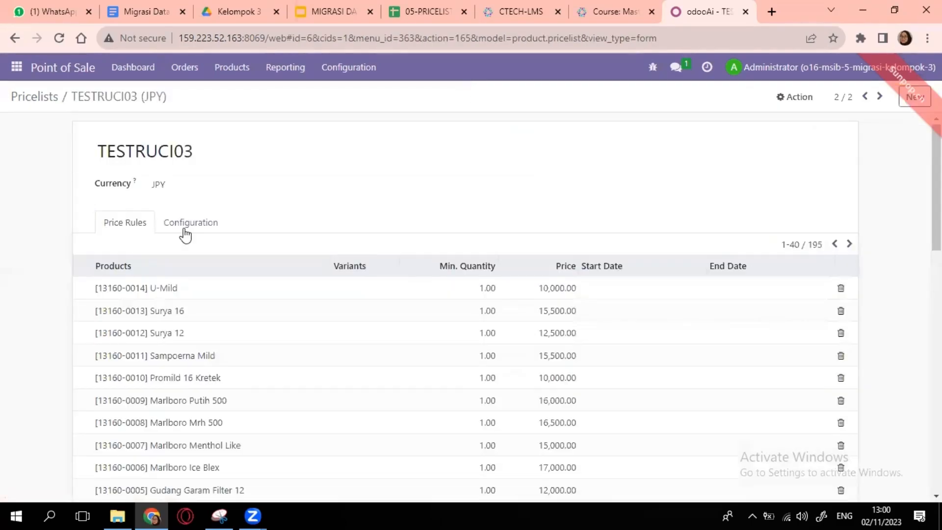
{"action": "scroll", "coordinate": [231, 267], "scroll_direction": "down", "scroll_amount": 4}
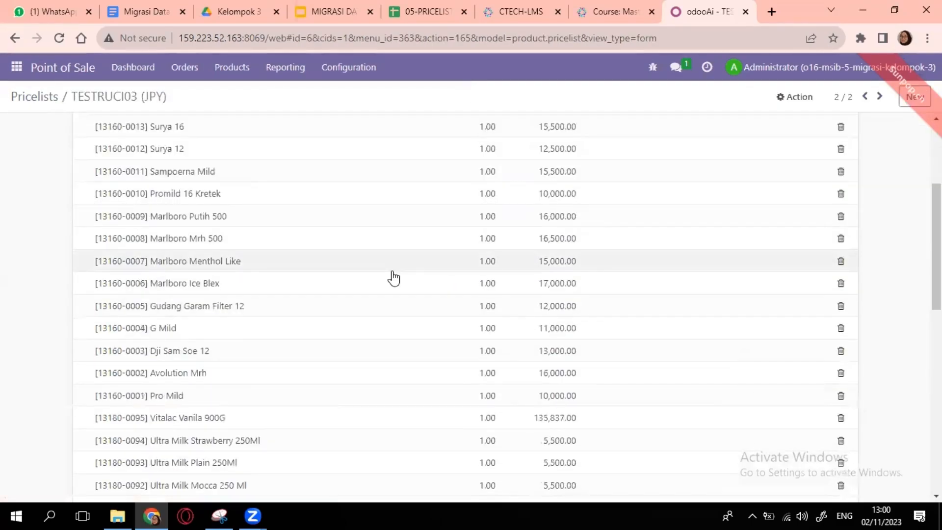
{"action": "scroll", "coordinate": [393, 275], "scroll_direction": "down", "scroll_amount": 7}
{"action": "scroll", "coordinate": [393, 275], "scroll_direction": "up", "scroll_amount": 10}
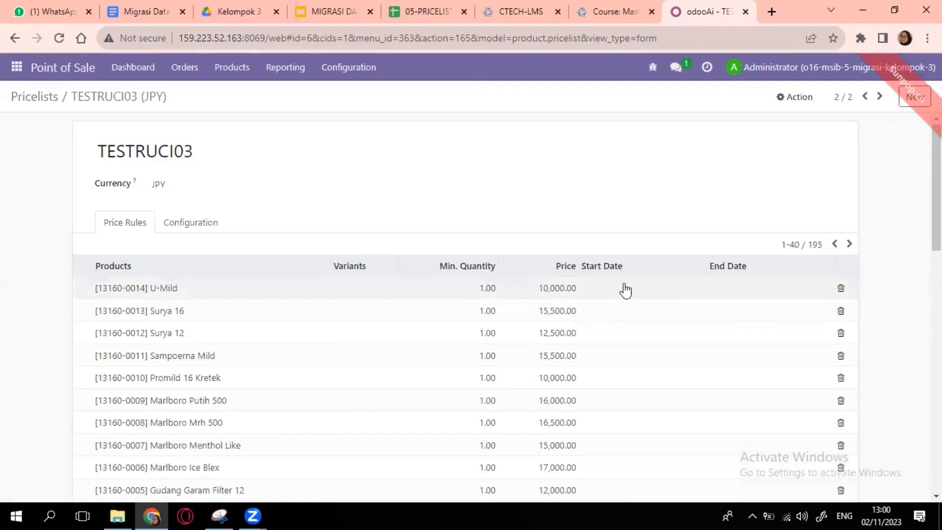
{"action": "scroll", "coordinate": [593, 357], "scroll_direction": "down", "scroll_amount": 10}
{"action": "scroll", "coordinate": [582, 366], "scroll_direction": "up", "scroll_amount": 10}
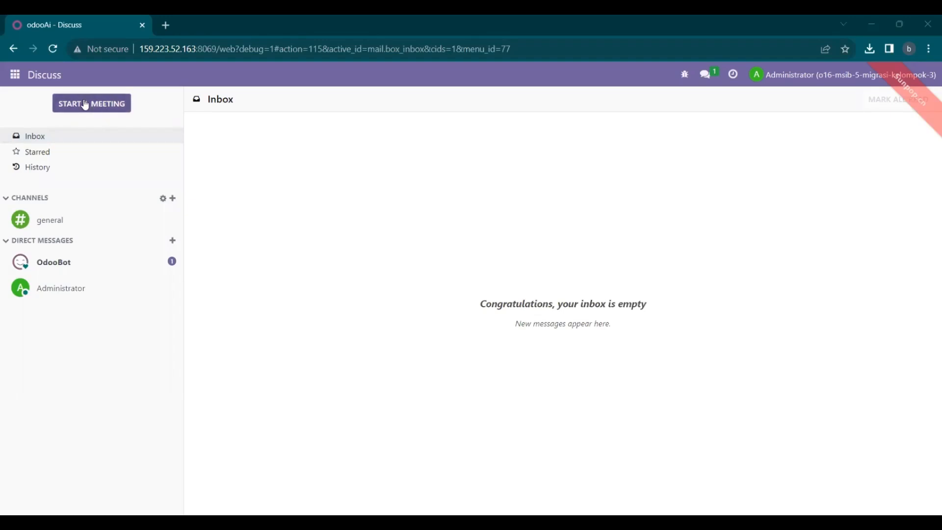
- Go to the Purchase app and open Orders > Vendors, showing 42 vendors
{"action": "left_click", "coordinate": [15, 75]}
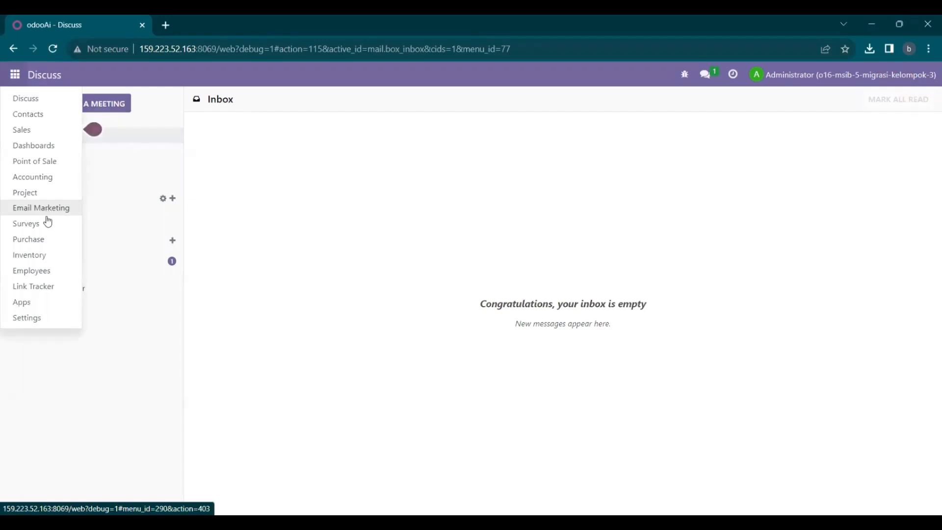
{"action": "left_click", "coordinate": [44, 240]}
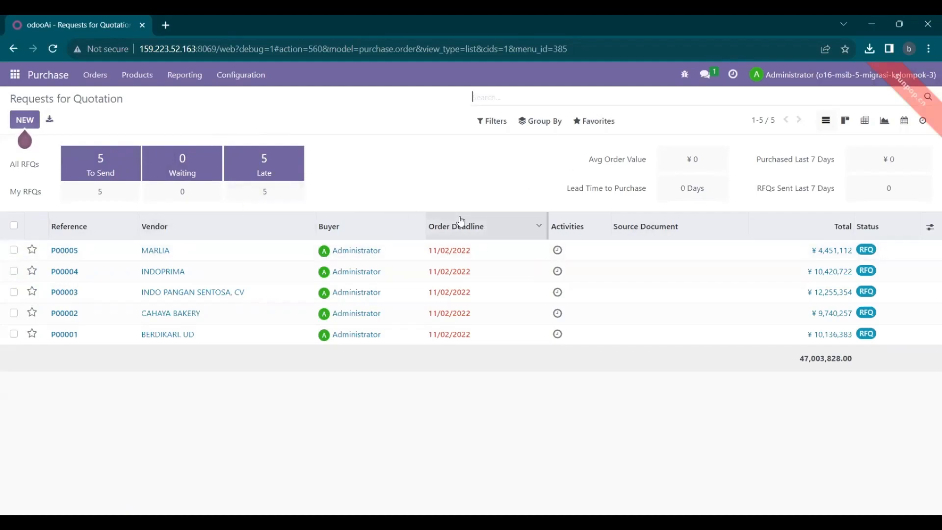
{"action": "left_click", "coordinate": [98, 80]}
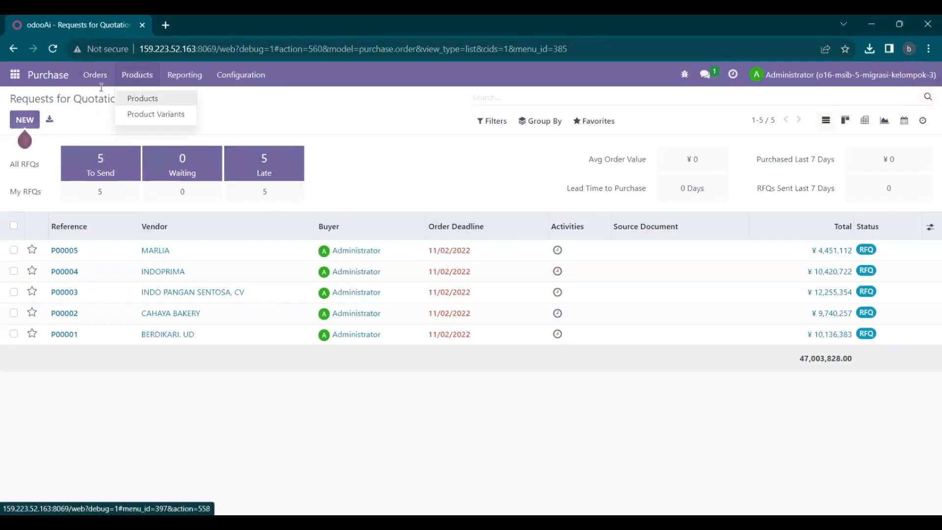
{"action": "mouse_move", "coordinate": [98, 81]}
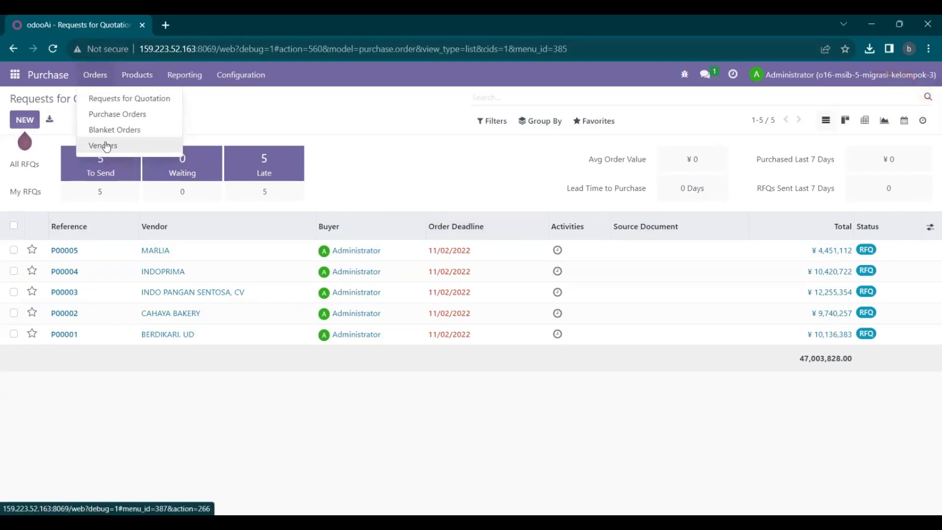
{"action": "left_click", "coordinate": [106, 146]}
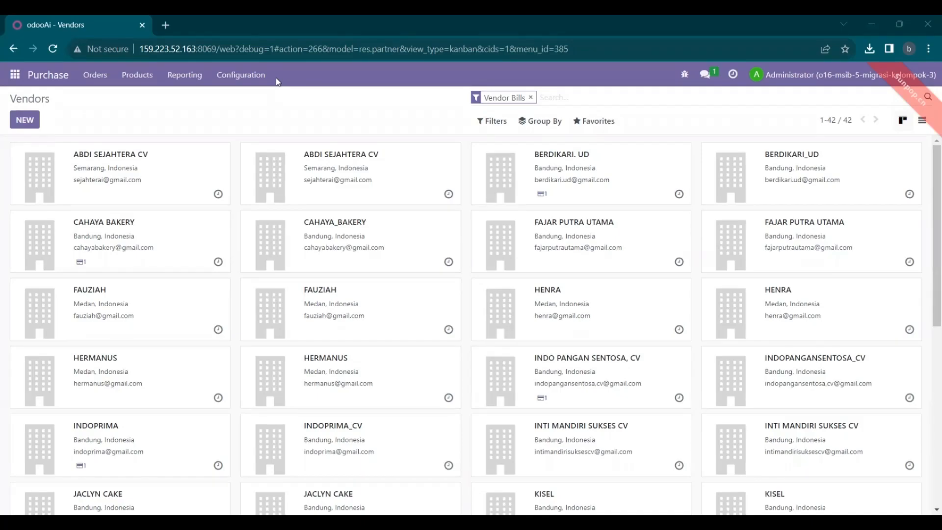
- Upload 01 Master Data Vendor.xlsx into Vendors, test it, and import the 21 vendor records
{"action": "left_click", "coordinate": [596, 121]}
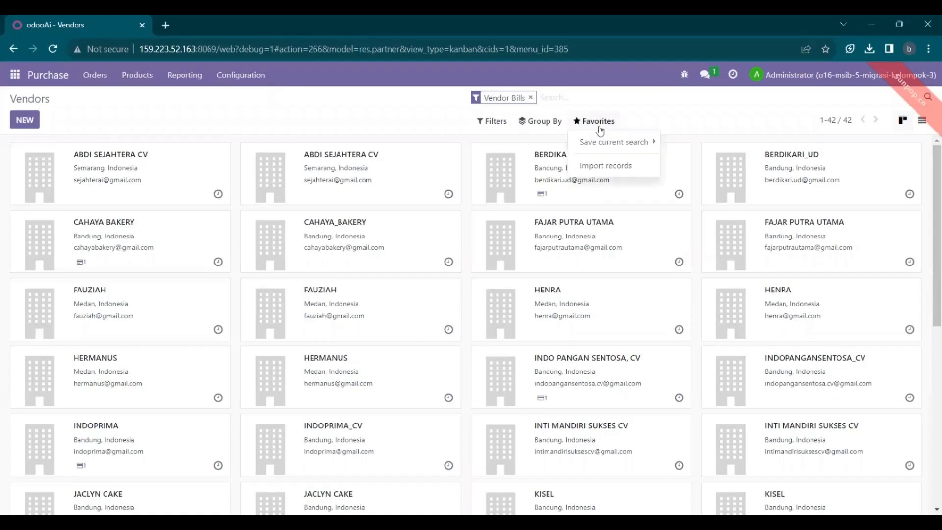
{"action": "left_click", "coordinate": [606, 167]}
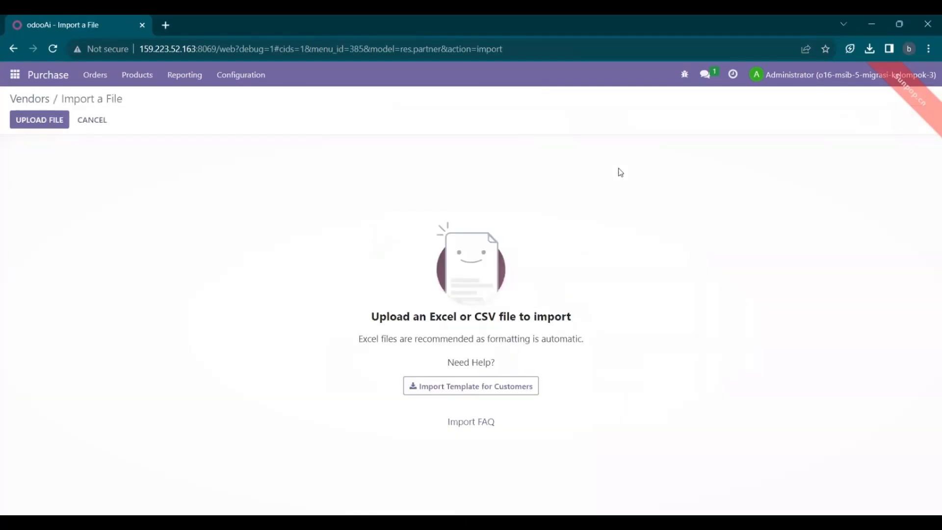
{"action": "left_click", "coordinate": [51, 126]}
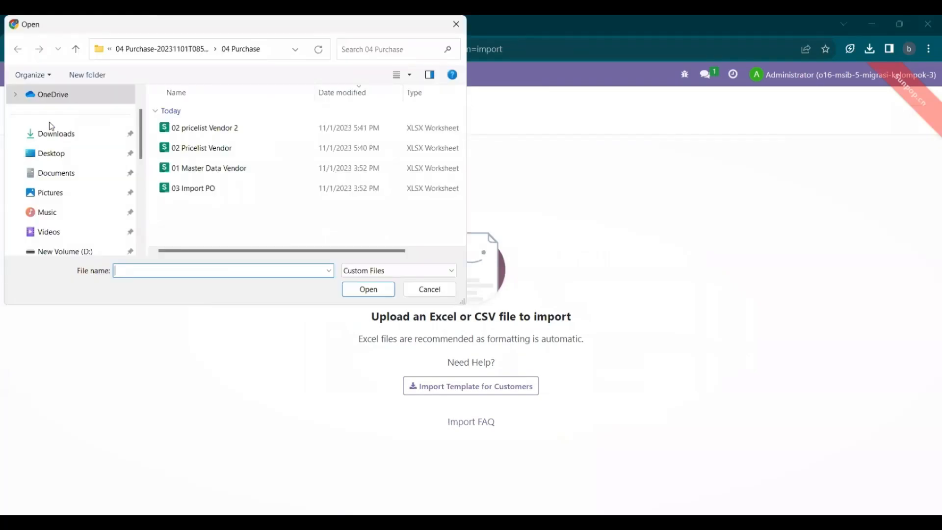
{"action": "left_click", "coordinate": [235, 175]}
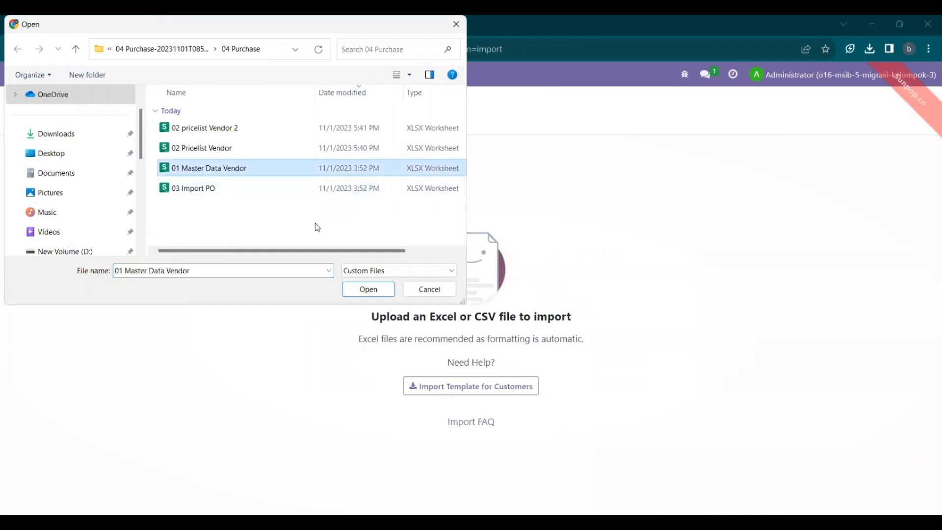
{"action": "left_click", "coordinate": [385, 295]}
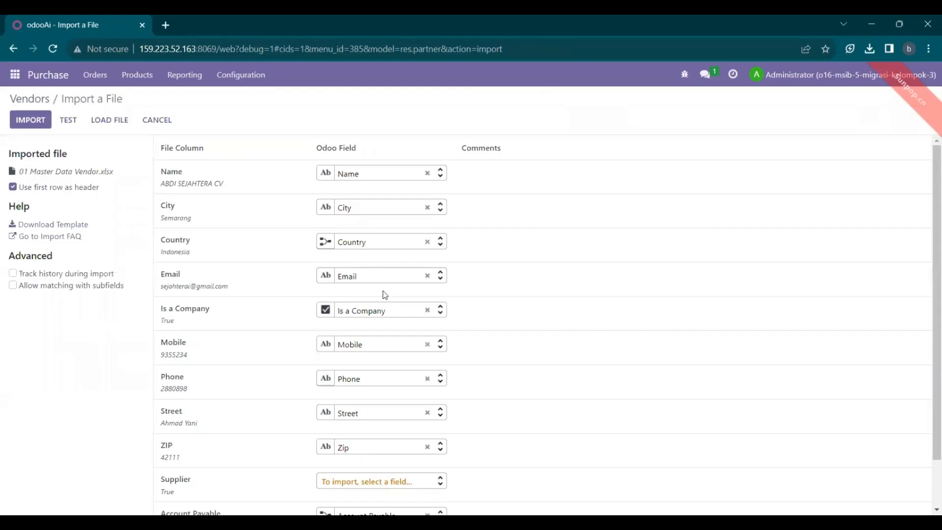
{"action": "scroll", "coordinate": [385, 295], "scroll_direction": "down", "scroll_amount": 1}
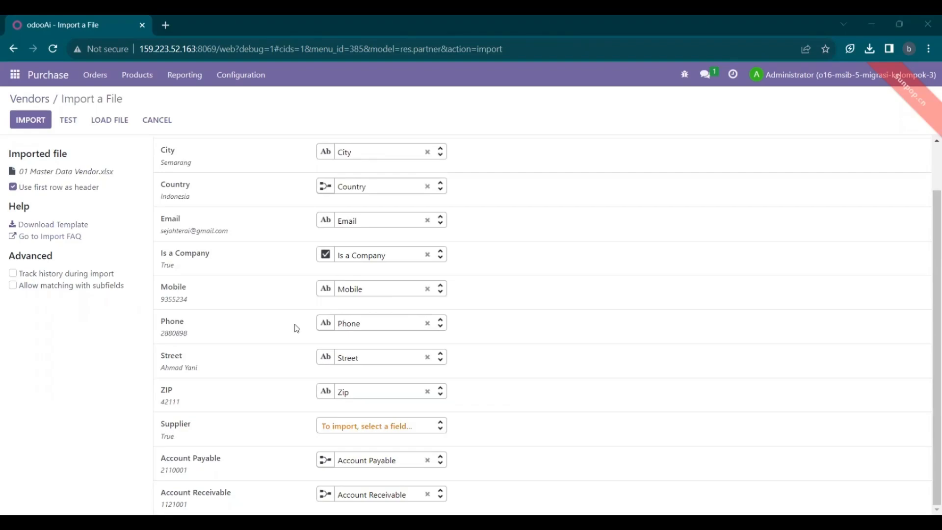
{"action": "left_click", "coordinate": [74, 121]}
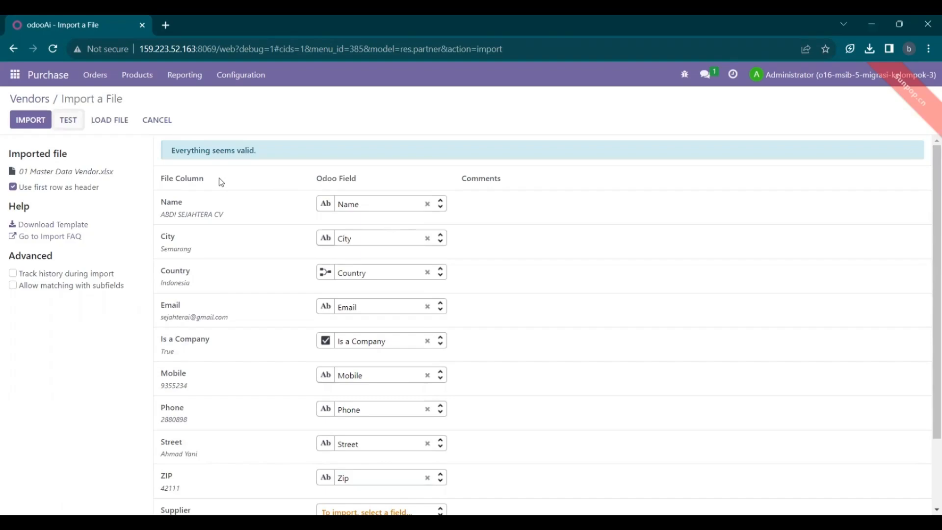
{"action": "left_click", "coordinate": [32, 120]}
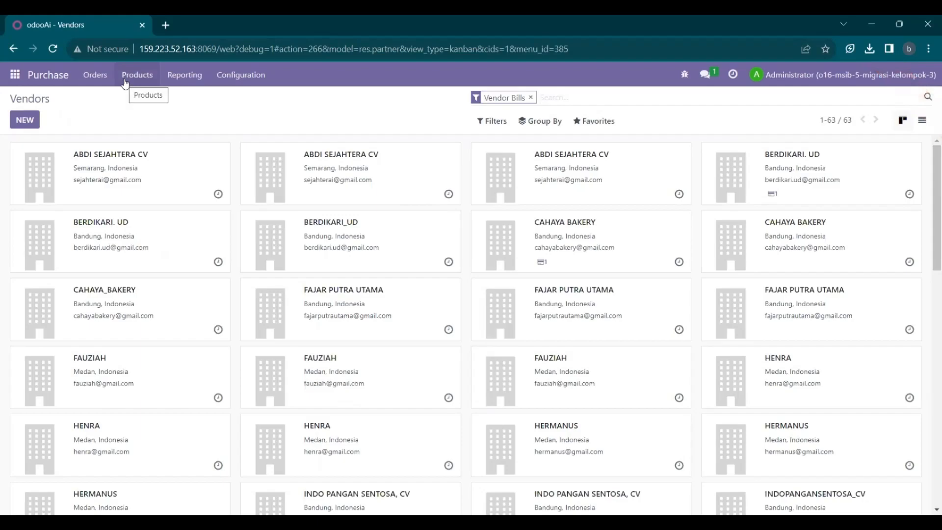
- Go to Configuration > Vendor Pricelists and start a record import there
{"action": "left_click", "coordinate": [242, 82]}
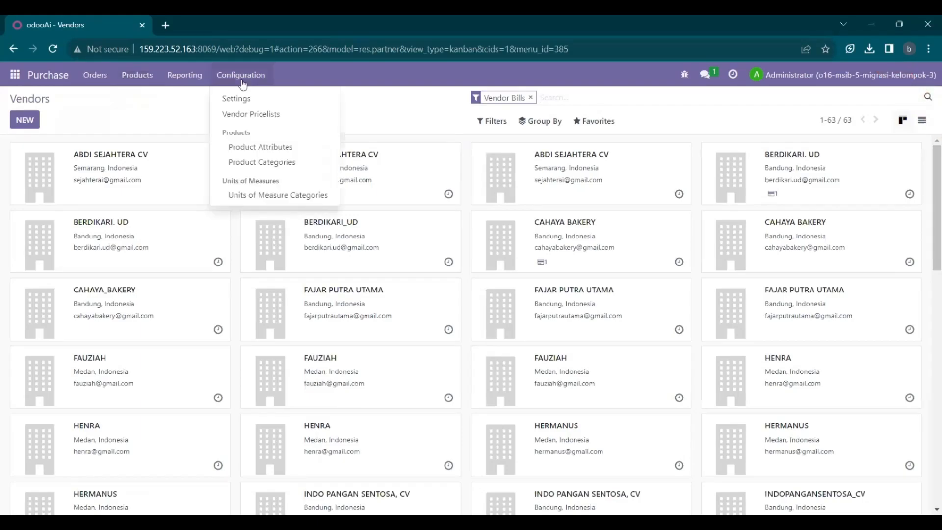
{"action": "left_click", "coordinate": [257, 113]}
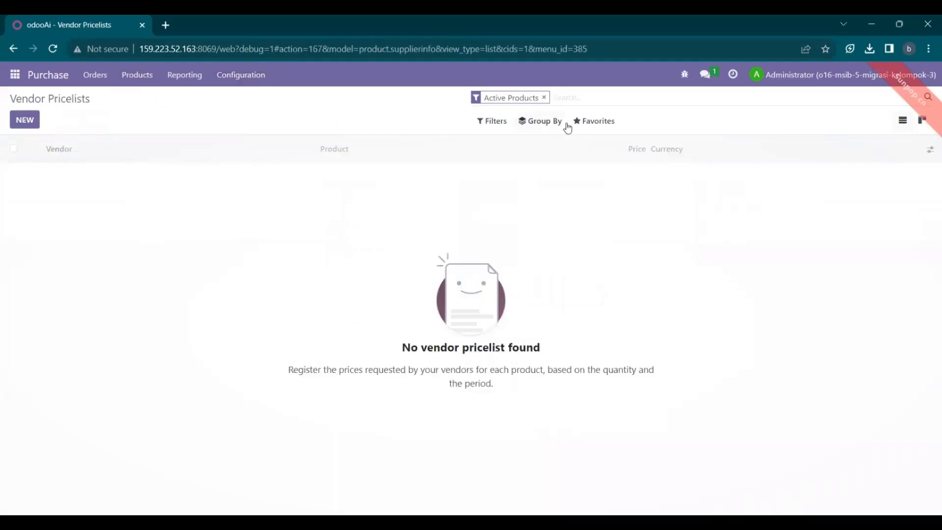
{"action": "left_click", "coordinate": [584, 122]}
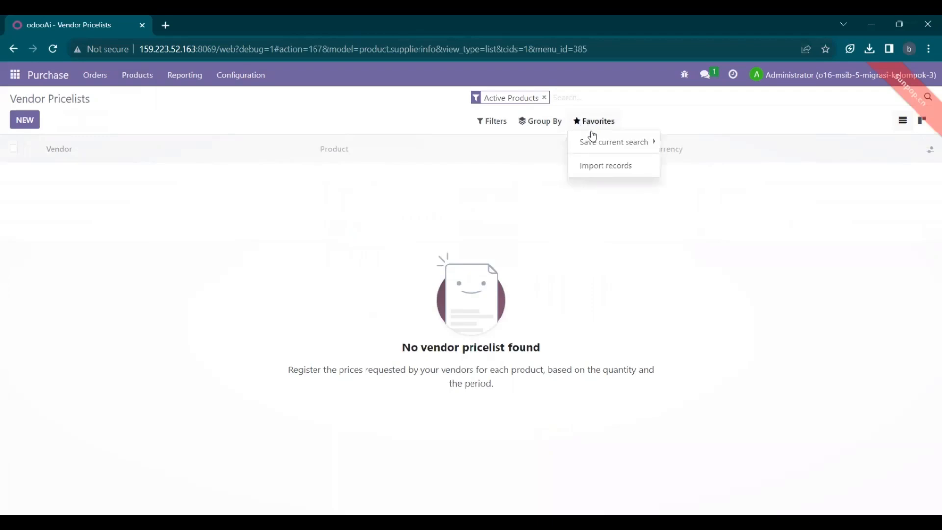
{"action": "left_click", "coordinate": [592, 166]}
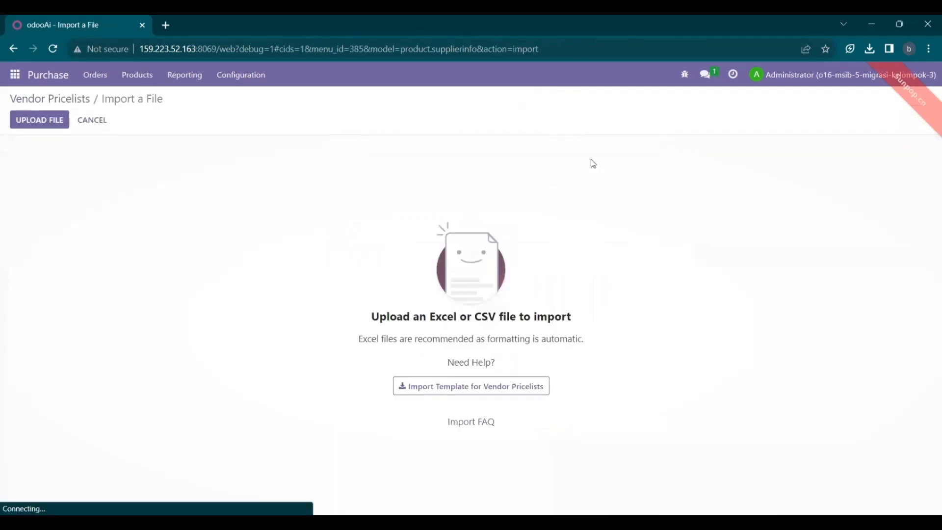
- Upload 02 pricelist Vendor 2.xlsx, test it, and import the 195 vendor pricelist records
{"action": "left_click", "coordinate": [24, 119]}
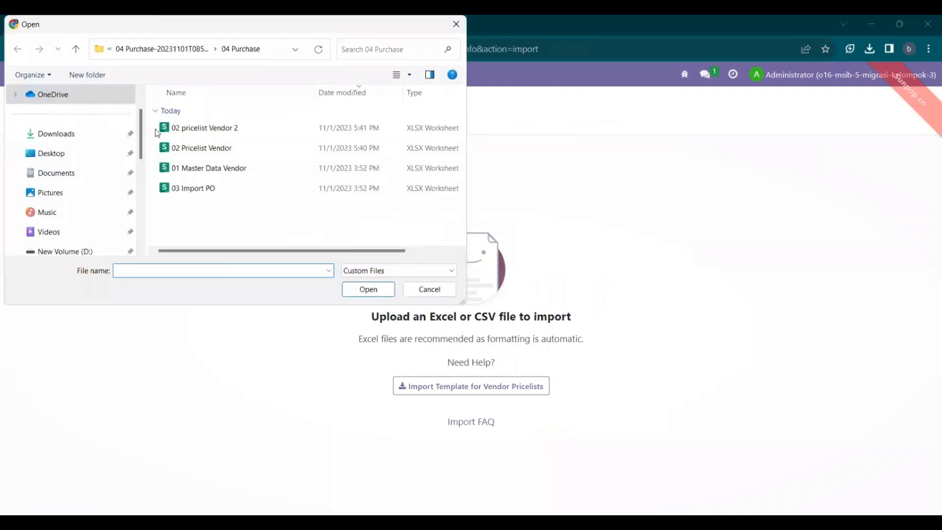
{"action": "left_click", "coordinate": [204, 130]}
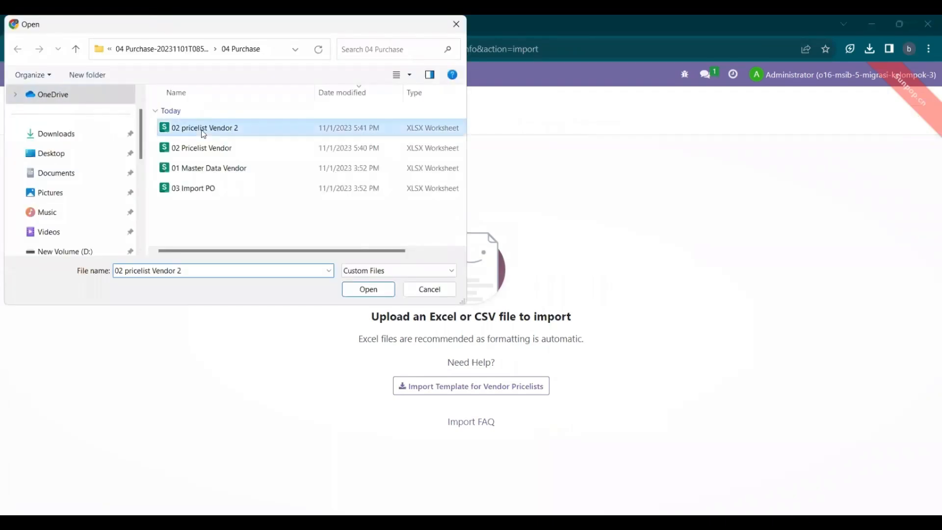
{"action": "left_click", "coordinate": [357, 294]}
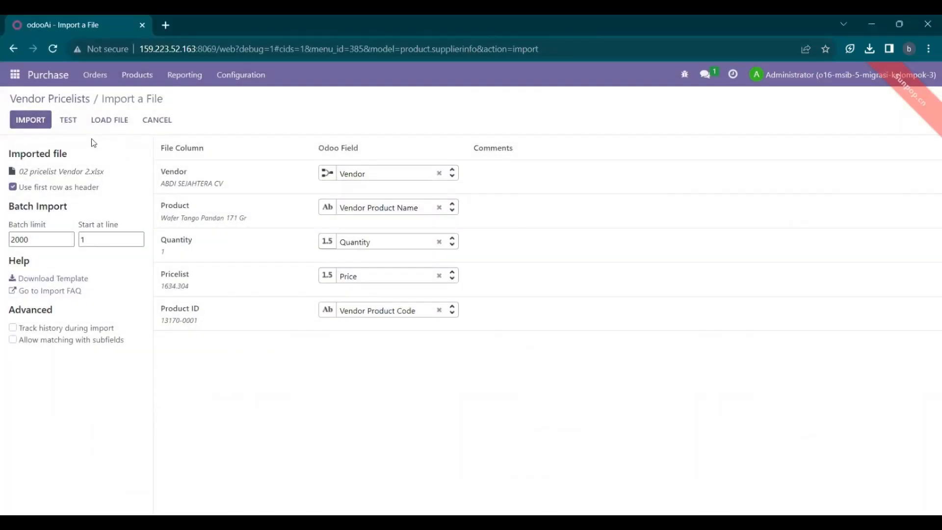
{"action": "left_click", "coordinate": [68, 120]}
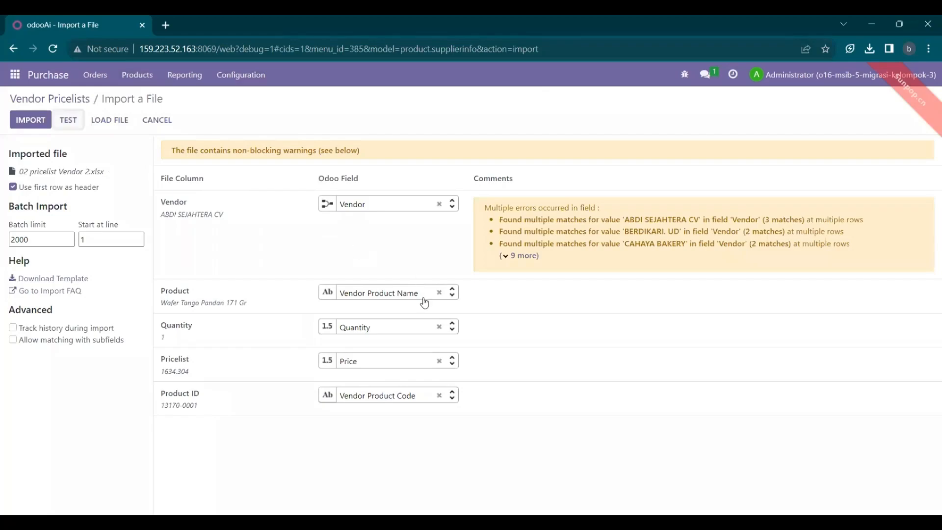
{"action": "left_click", "coordinate": [33, 122]}
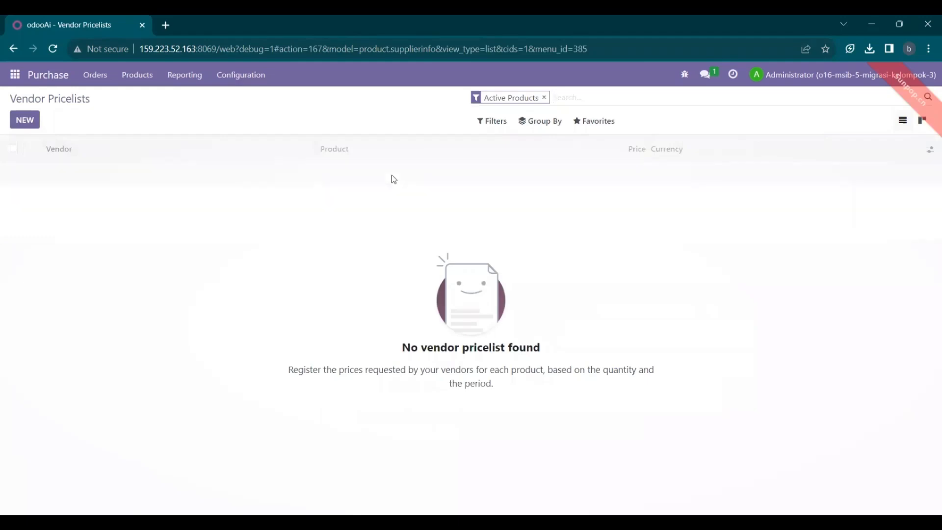
- Open the Requests for Quotation list and start a record import
{"action": "left_click", "coordinate": [143, 81]}
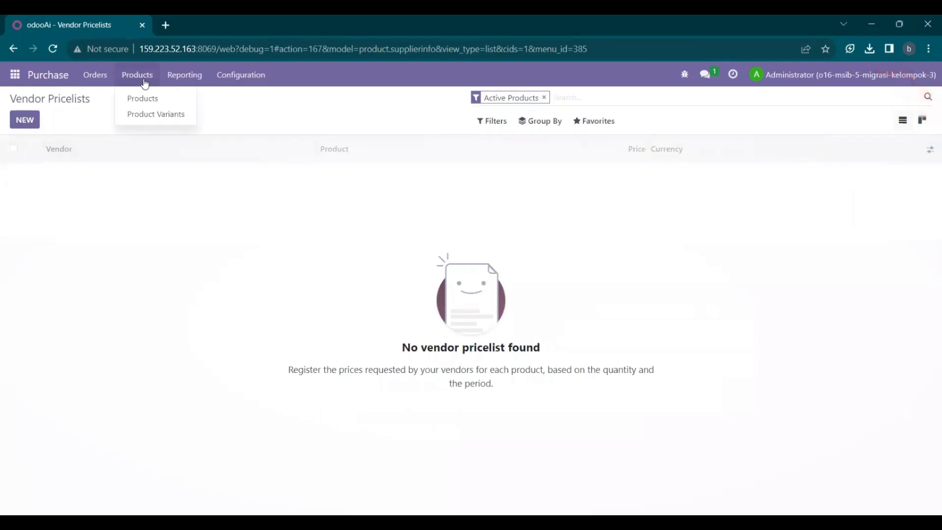
{"action": "mouse_move", "coordinate": [98, 81]}
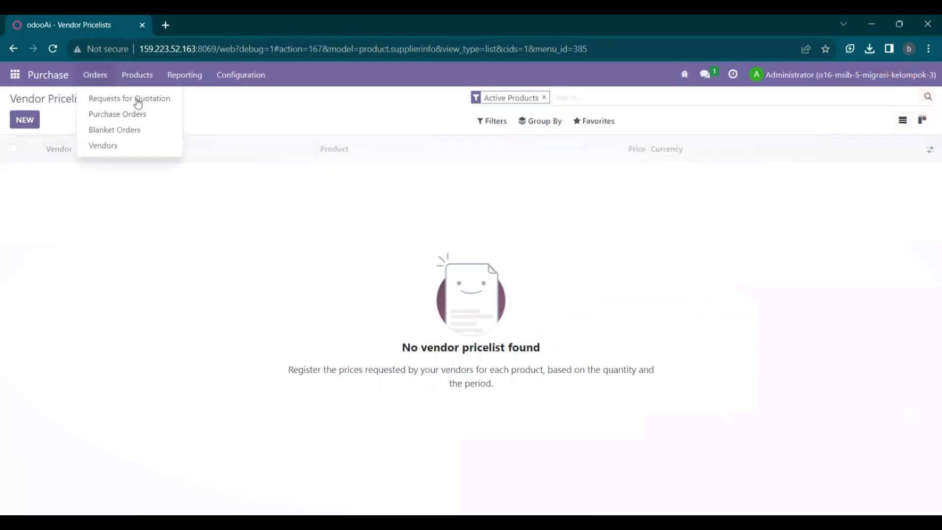
{"action": "left_click", "coordinate": [100, 98]}
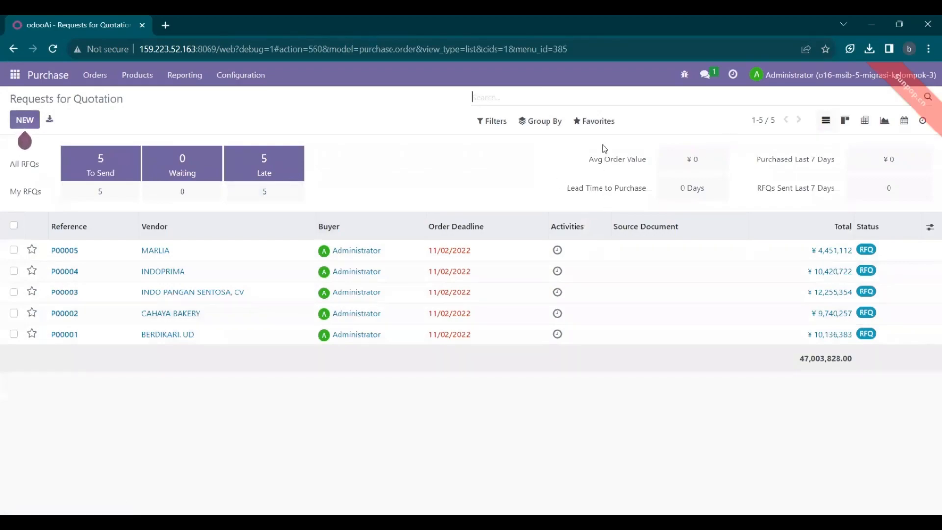
{"action": "left_click", "coordinate": [595, 126]}
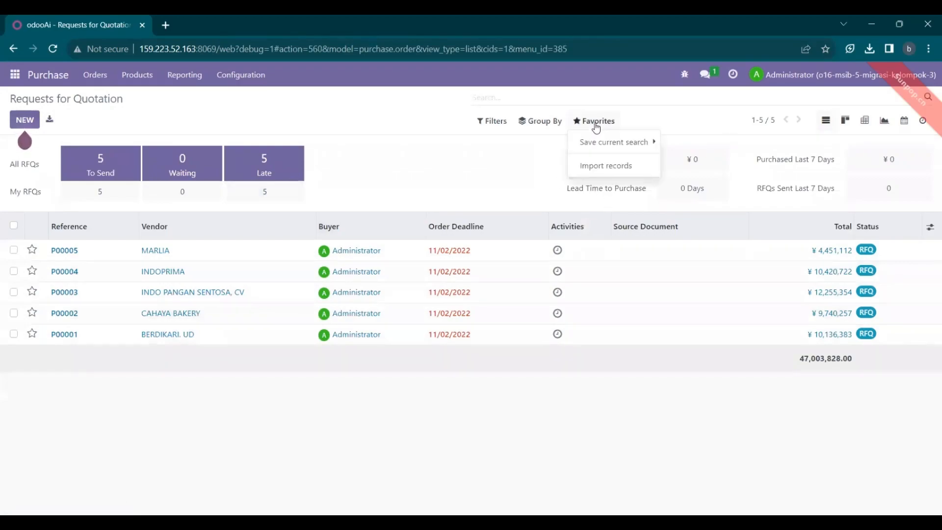
{"action": "left_click", "coordinate": [596, 167]}
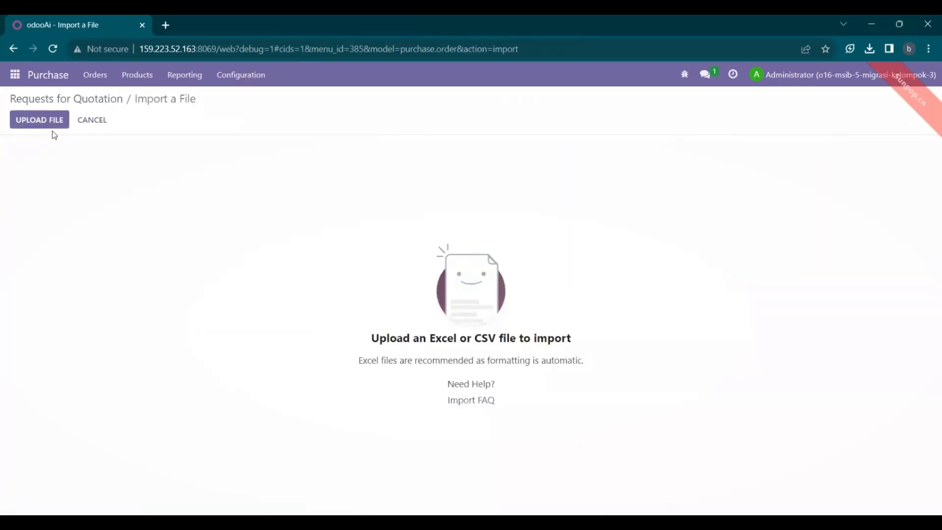
- Upload 03 Import PO.xlsx, skip the Activities column, retest, and import the 5 purchase orders
{"action": "left_click", "coordinate": [48, 122]}
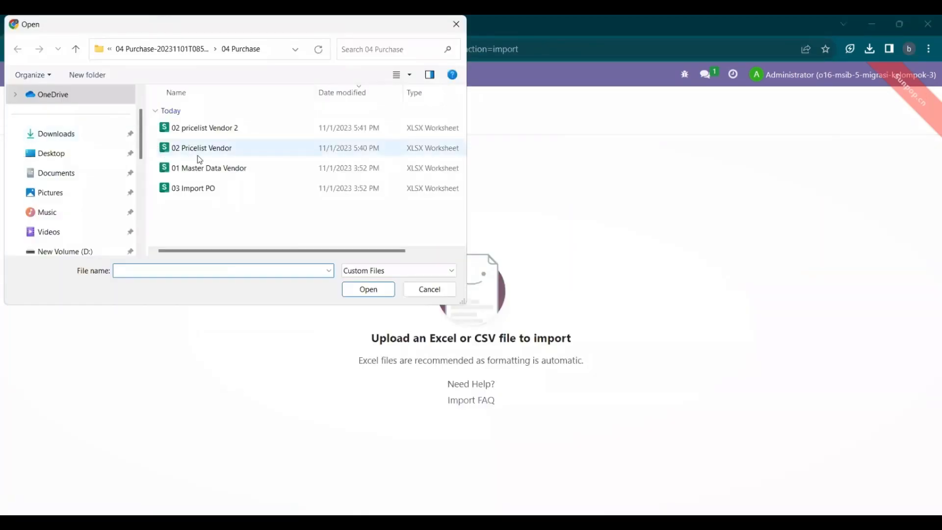
{"action": "left_click", "coordinate": [227, 192]}
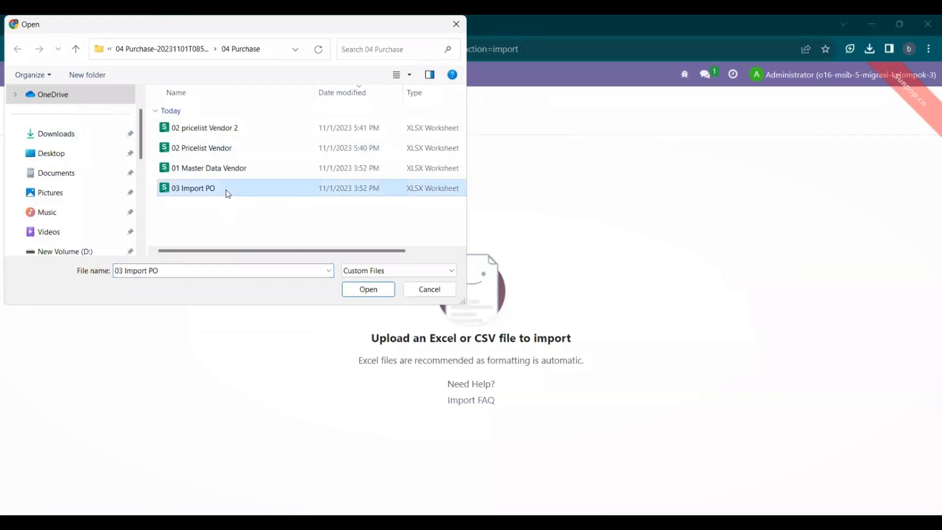
{"action": "left_click", "coordinate": [373, 295]}
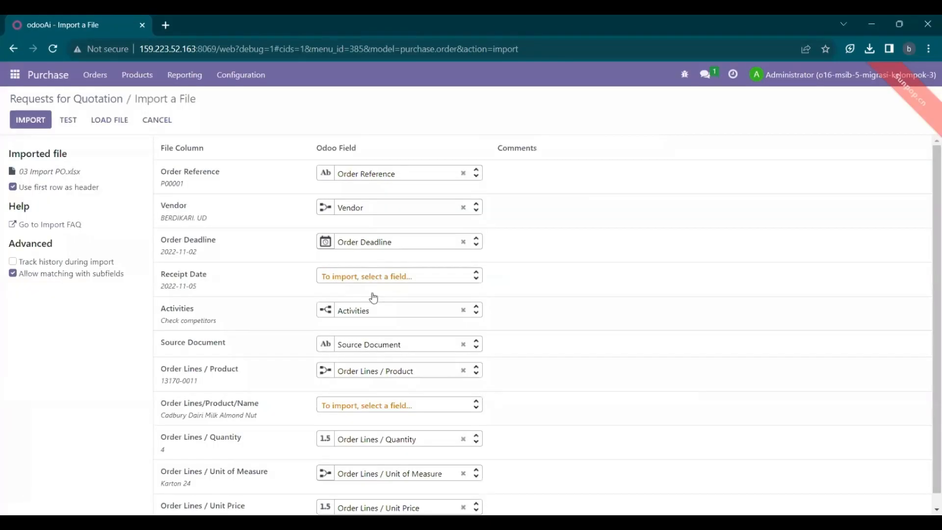
{"action": "left_click", "coordinate": [60, 120]}
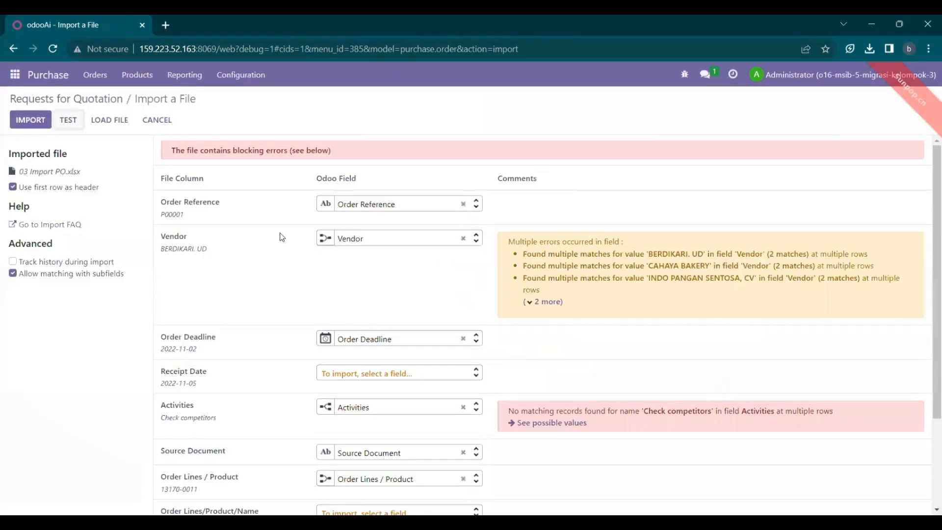
{"action": "scroll", "coordinate": [356, 312], "scroll_direction": "down", "scroll_amount": 3}
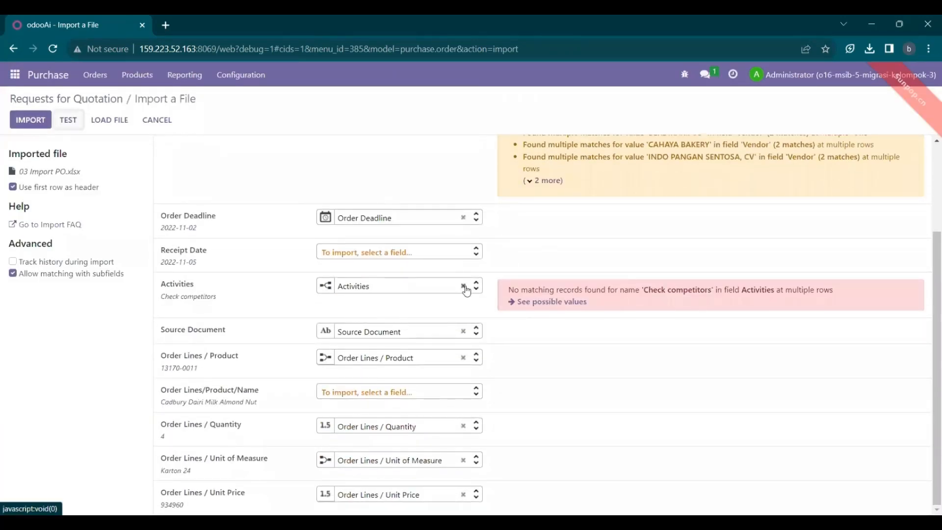
{"action": "left_click", "coordinate": [464, 286]}
{"action": "scroll", "coordinate": [467, 289], "scroll_direction": "up", "scroll_amount": 3}
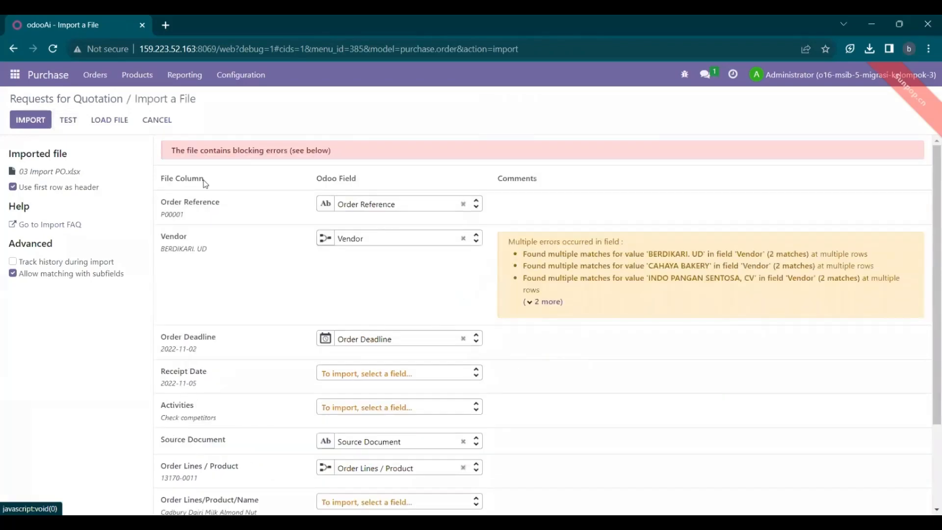
{"action": "left_click", "coordinate": [71, 120]}
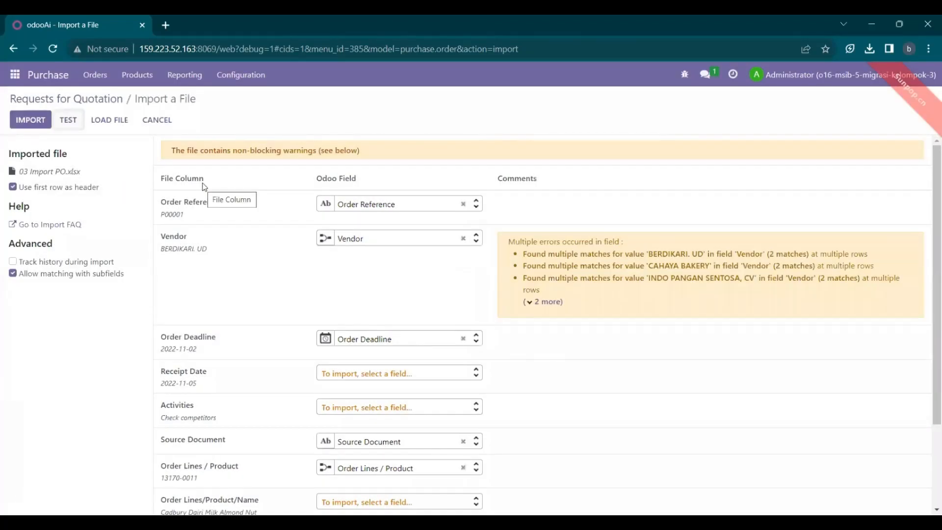
{"action": "left_click", "coordinate": [40, 126]}
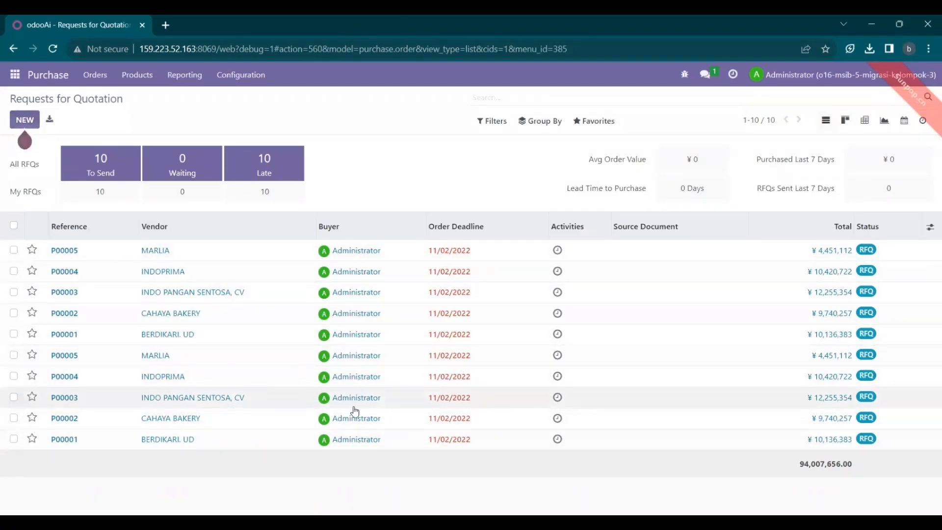
{"action": "double_click", "coordinate": [52, 256]}
{"action": "left_click", "coordinate": [51, 256]}
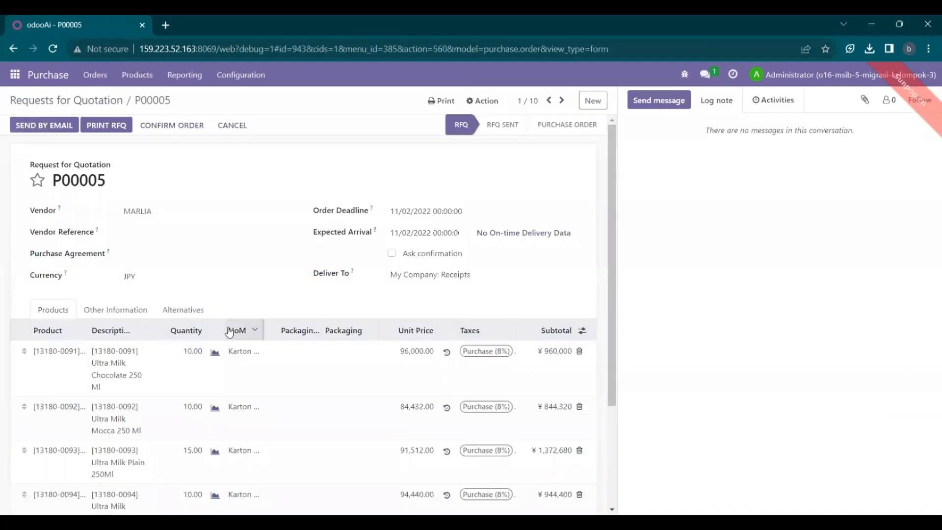
{"action": "scroll", "coordinate": [309, 375], "scroll_direction": "down", "scroll_amount": 3}
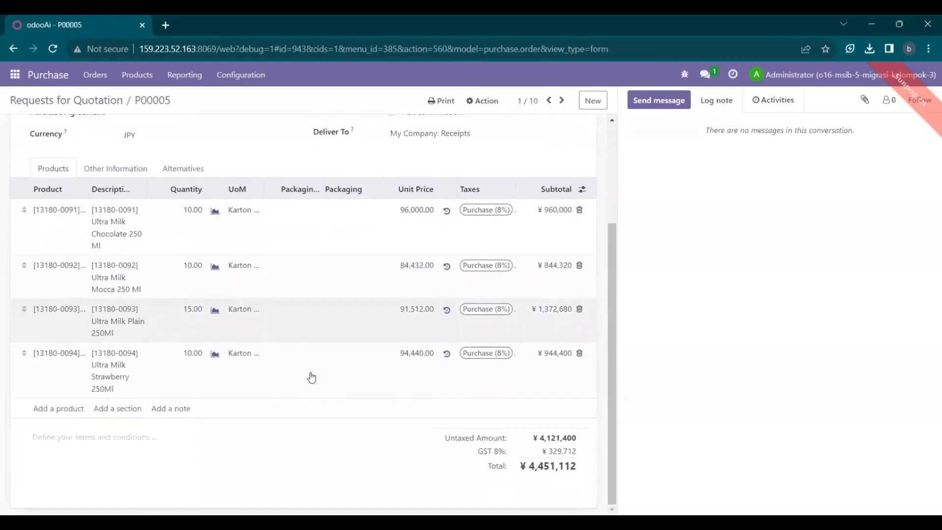
{"action": "scroll", "coordinate": [311, 377], "scroll_direction": "up", "scroll_amount": 3}
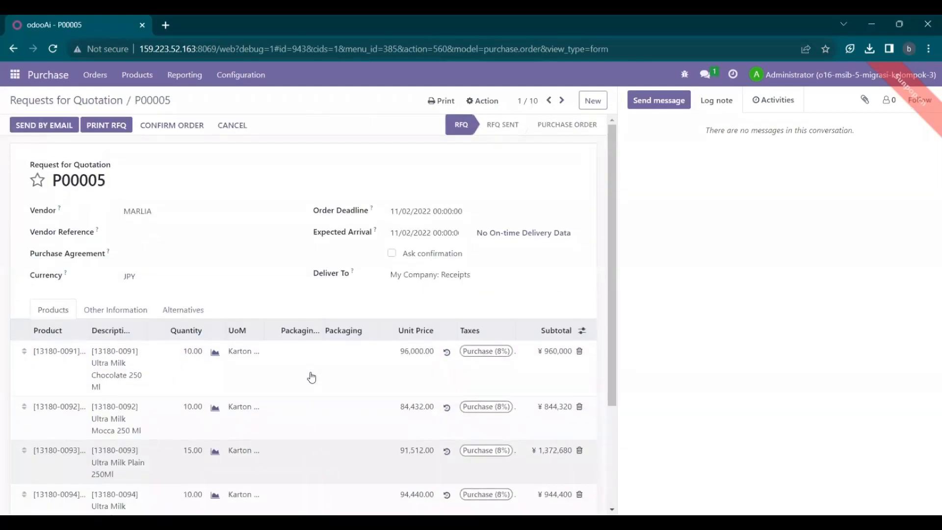
{"action": "scroll", "coordinate": [311, 376], "scroll_direction": "down", "scroll_amount": 1}
{"action": "scroll", "coordinate": [377, 403], "scroll_direction": "down", "scroll_amount": 1}
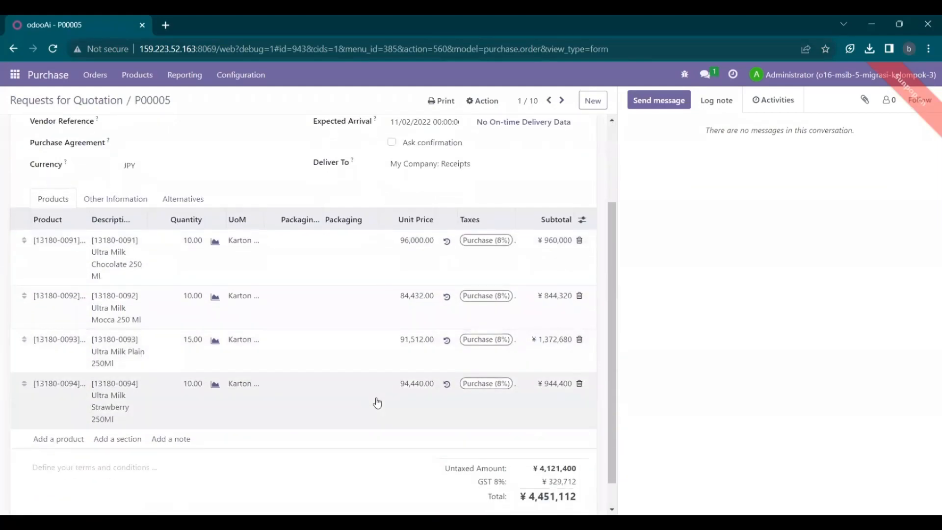
{"action": "scroll", "coordinate": [377, 403], "scroll_direction": "up", "scroll_amount": 3}
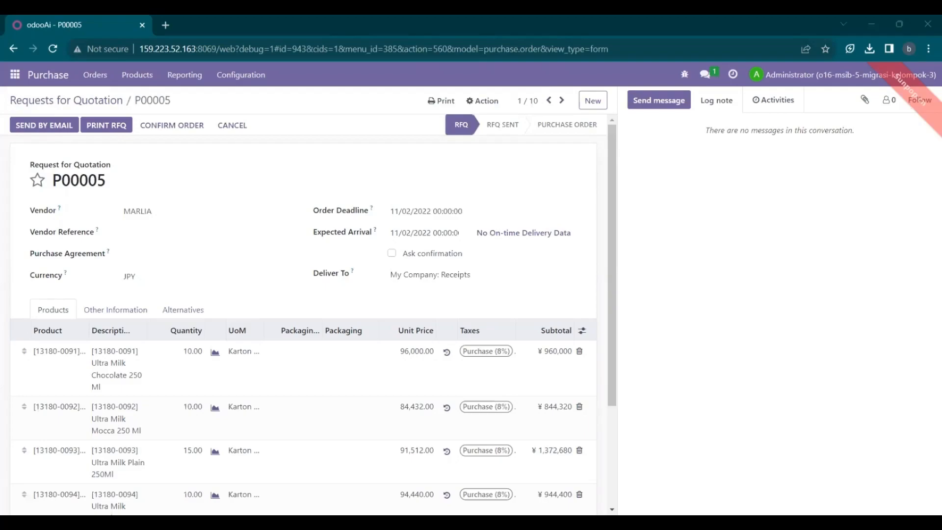
{"action": "scroll", "coordinate": [414, 381], "scroll_direction": "down", "scroll_amount": 2}
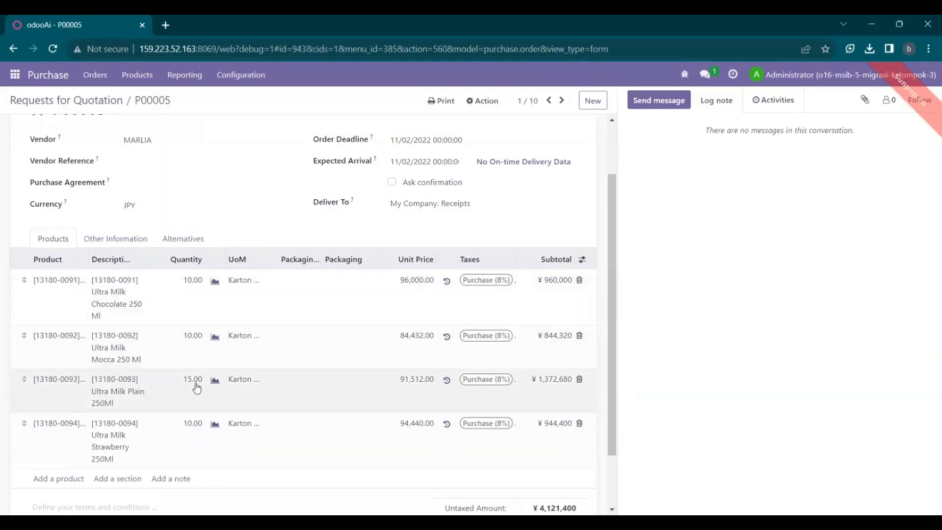
{"action": "scroll", "coordinate": [205, 437], "scroll_direction": "down", "scroll_amount": 1}
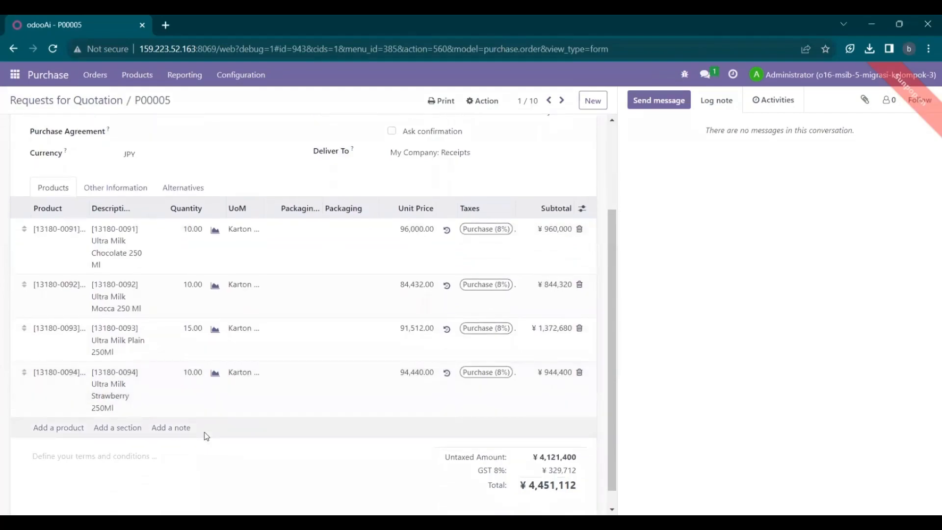
{"action": "scroll", "coordinate": [317, 286], "scroll_direction": "up", "scroll_amount": 3}
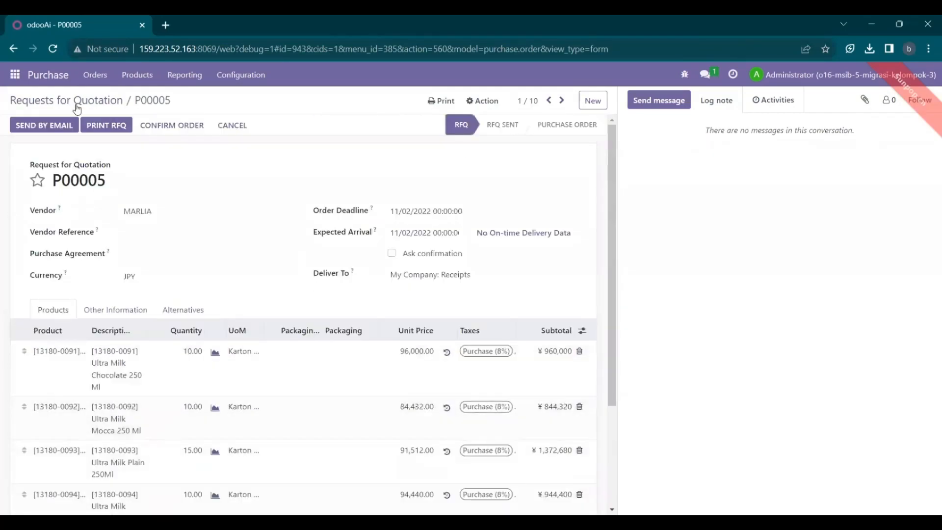
{"action": "left_click", "coordinate": [12, 75]}
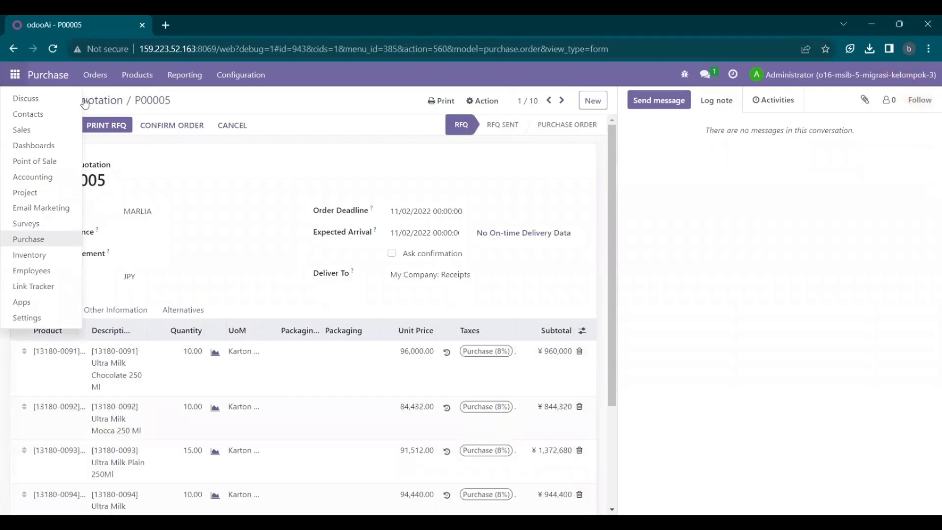
{"action": "left_click", "coordinate": [55, 77]}
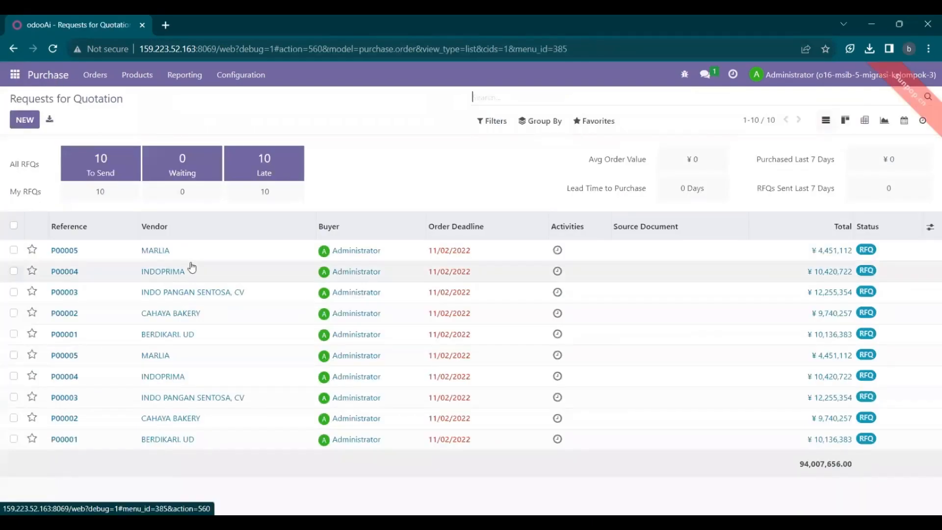
{"action": "left_click", "coordinate": [156, 361]}
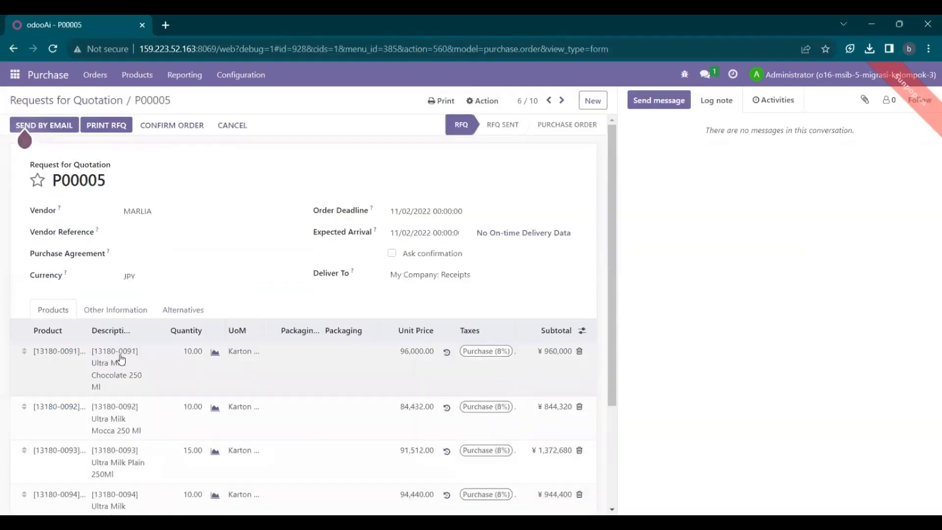
{"action": "left_click", "coordinate": [42, 84]}
- Start a new access group from Settings > Users & Companies > Groups
{"action": "left_click", "coordinate": [16, 76]}
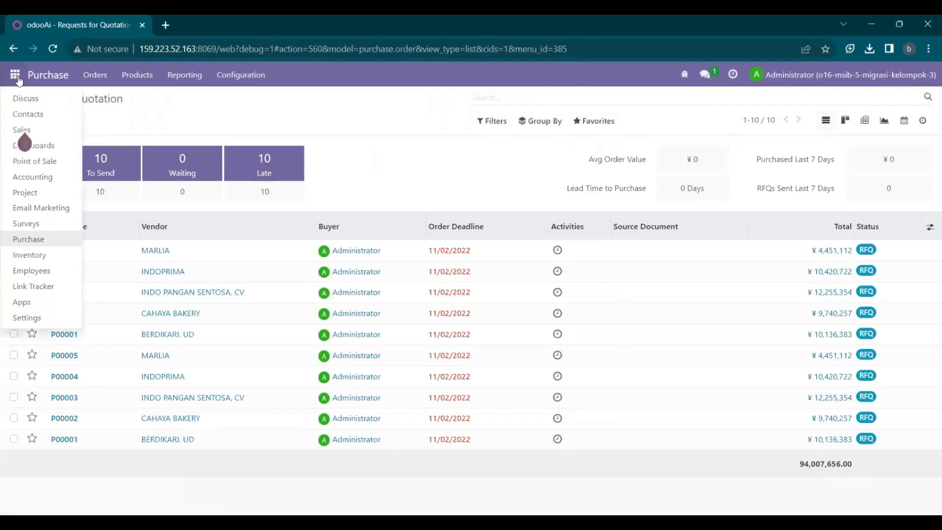
{"action": "left_click", "coordinate": [31, 318]}
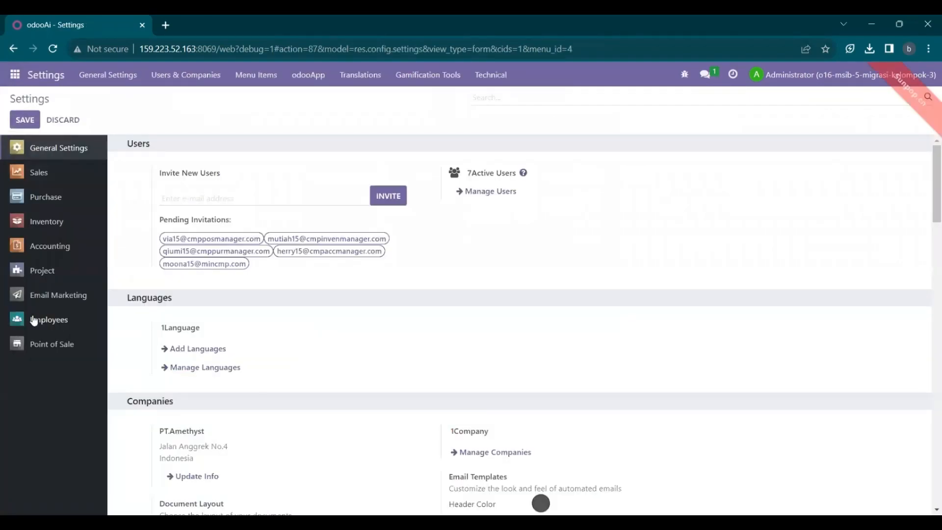
{"action": "left_click", "coordinate": [188, 78]}
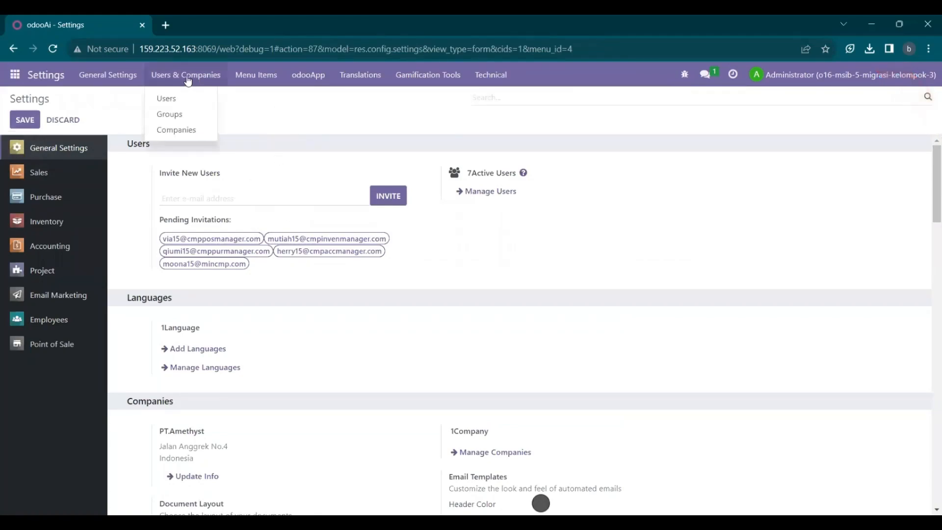
{"action": "left_click", "coordinate": [182, 114]}
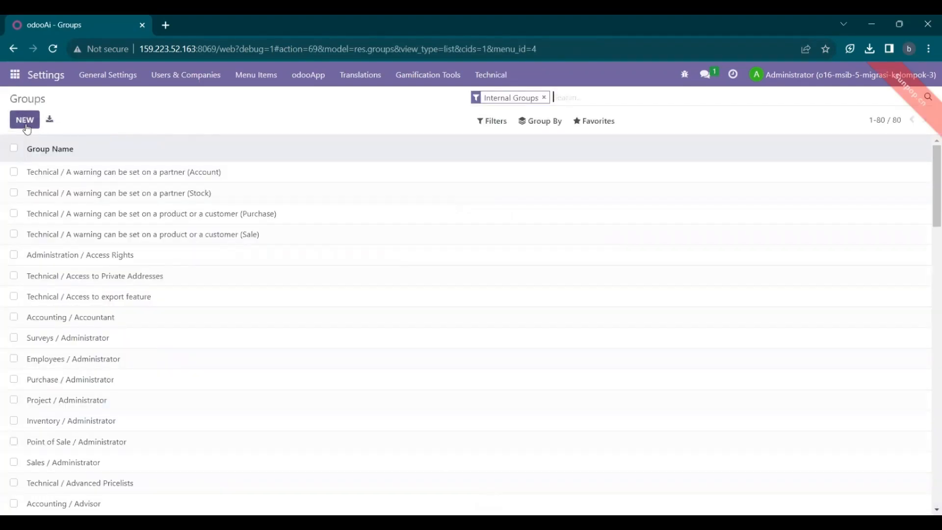
{"action": "left_click", "coordinate": [27, 128]}
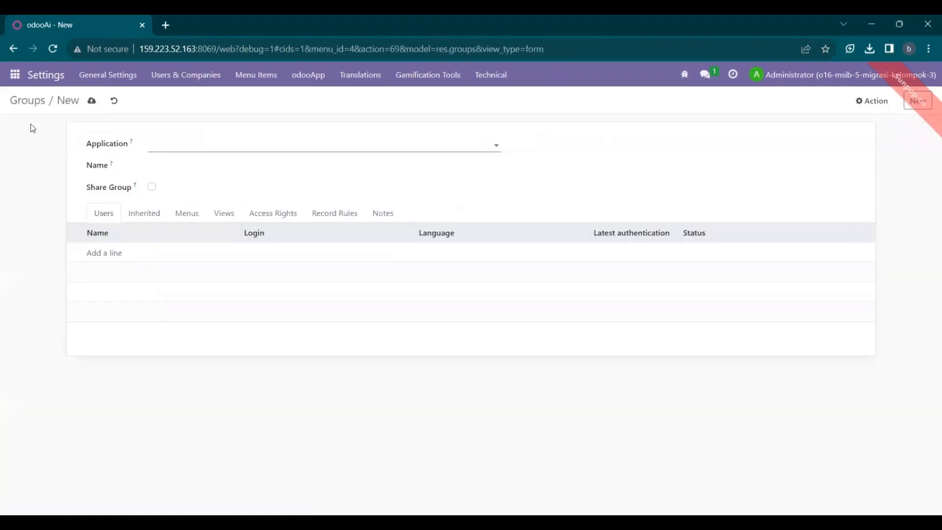
- Set the group's application to Purchase, name it 'Purchase Kelompok 3', and add one purchase user
{"action": "left_click", "coordinate": [174, 145]}
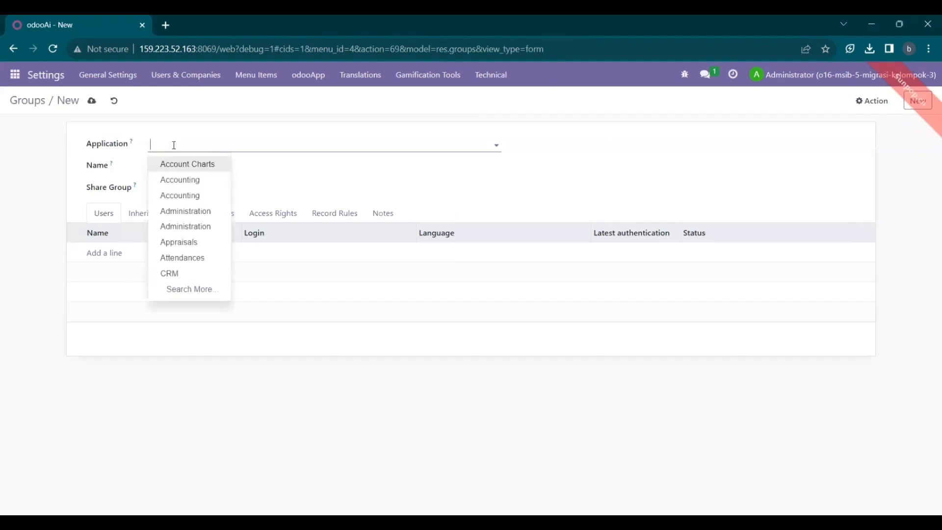
{"action": "type", "text": "pu"}
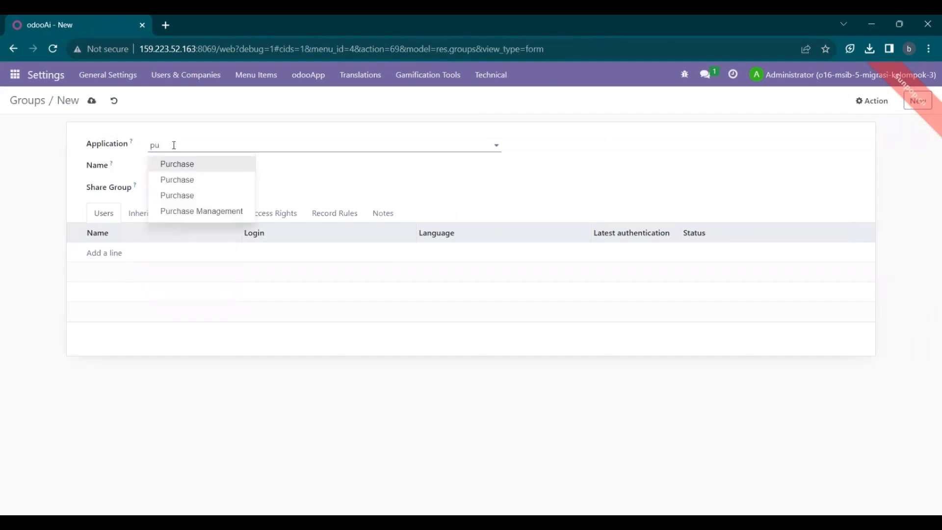
{"action": "type", "text": "rchase"}
{"action": "left_click", "coordinate": [180, 163]}
{"action": "left_click", "coordinate": [179, 168]}
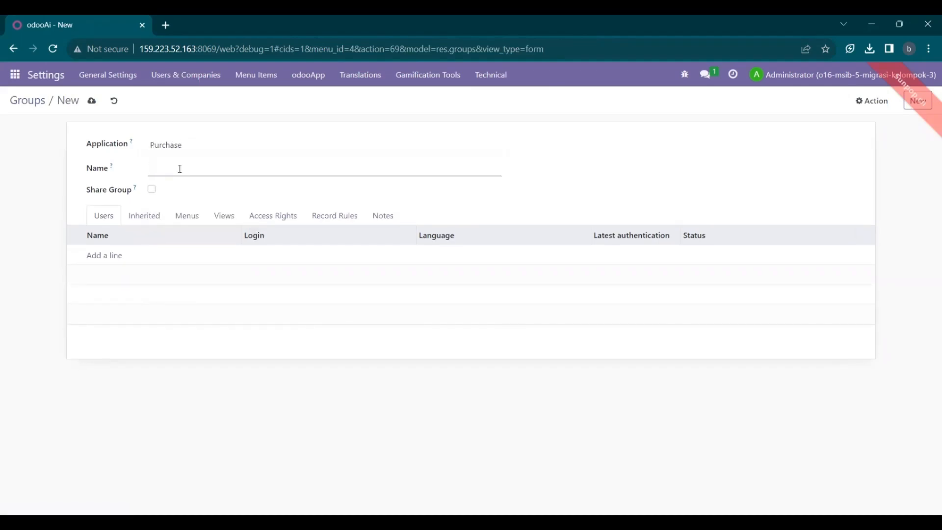
{"action": "type", "text": "Purchae"}
{"action": "key", "text": "BackSpace"}
{"action": "type", "text": "se Kelompok 3"}
{"action": "left_click", "coordinate": [116, 256]}
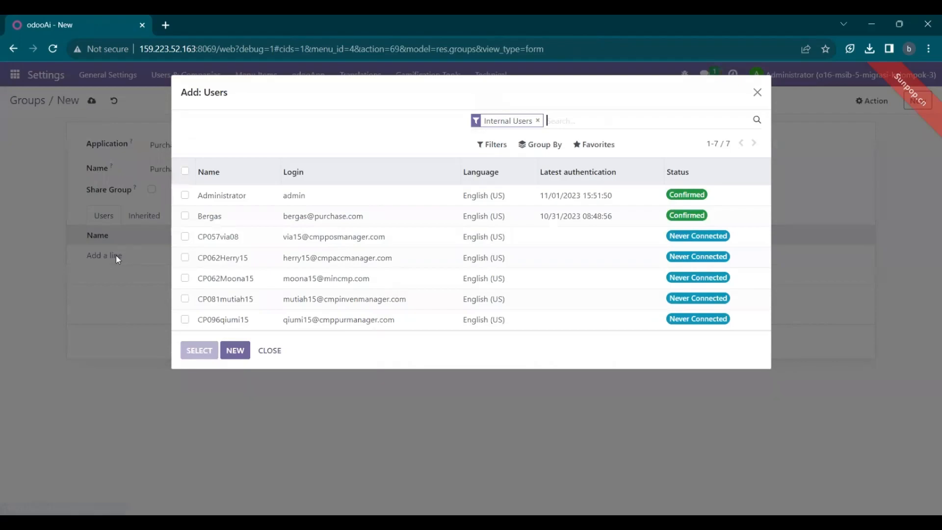
{"action": "left_click", "coordinate": [185, 215]}
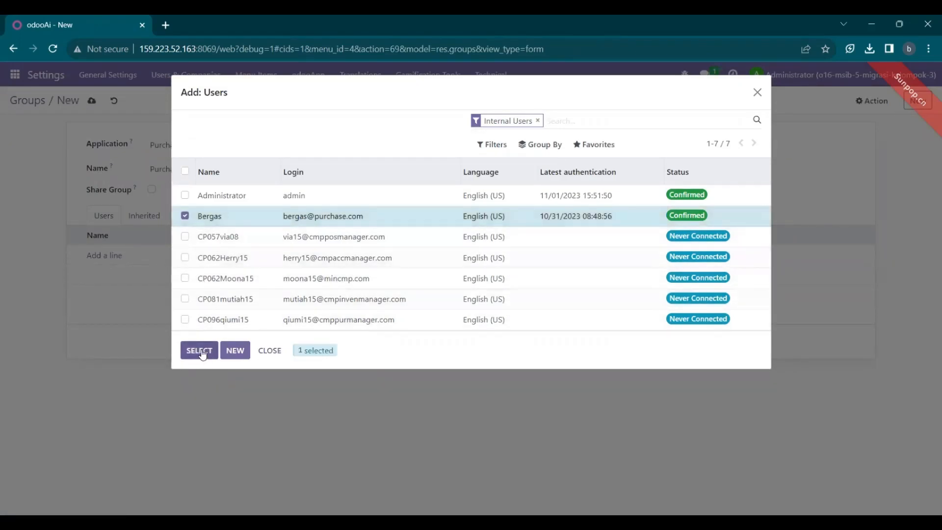
{"action": "left_click", "coordinate": [201, 350]}
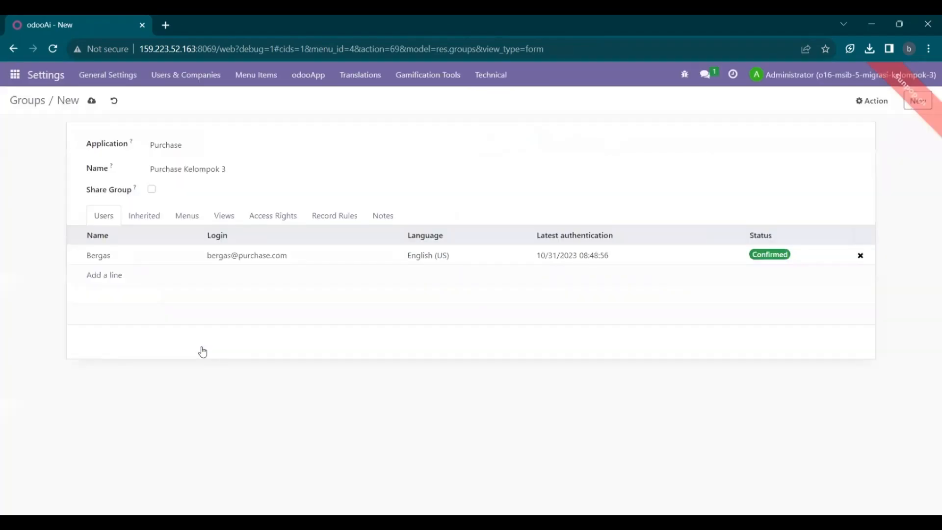
- Rename the group to 'Purchase Kelompok 3 new' to avoid the duplicate, save, and return to General Settings
{"action": "left_click", "coordinate": [92, 103]}
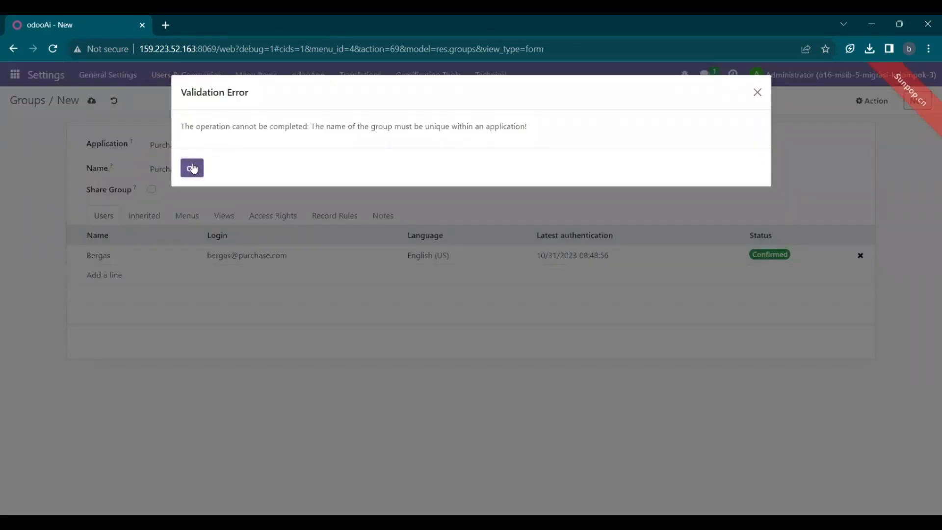
{"action": "left_click", "coordinate": [192, 168]}
{"action": "left_click", "coordinate": [232, 167]}
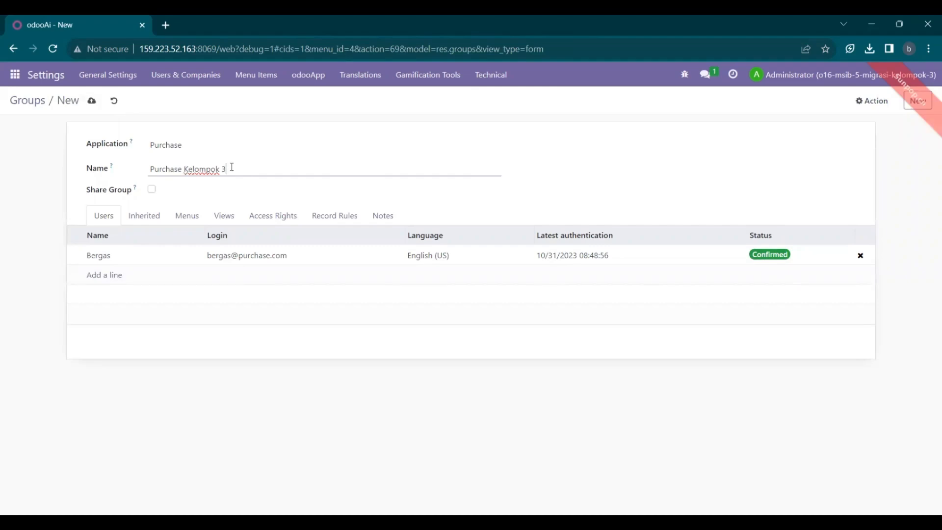
{"action": "type", "text": "new"}
{"action": "left_click", "coordinate": [92, 102]}
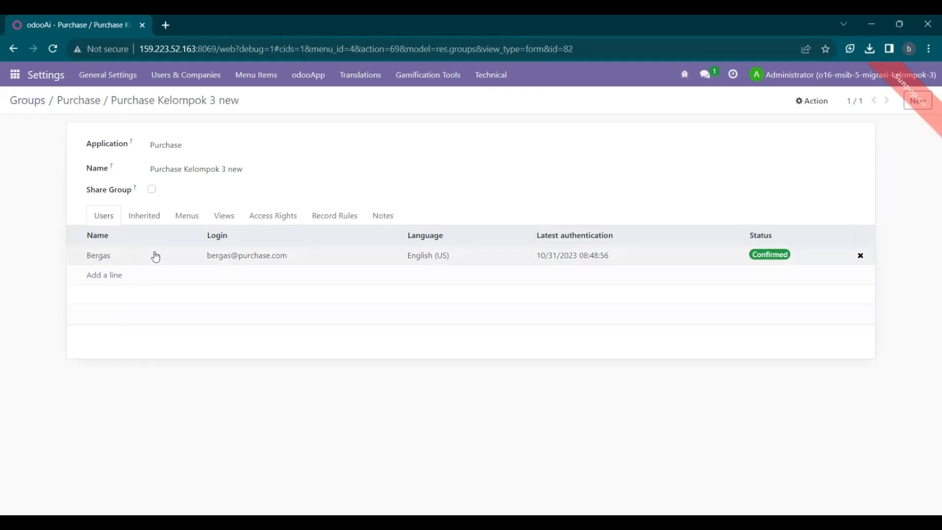
{"action": "left_click", "coordinate": [39, 75]}
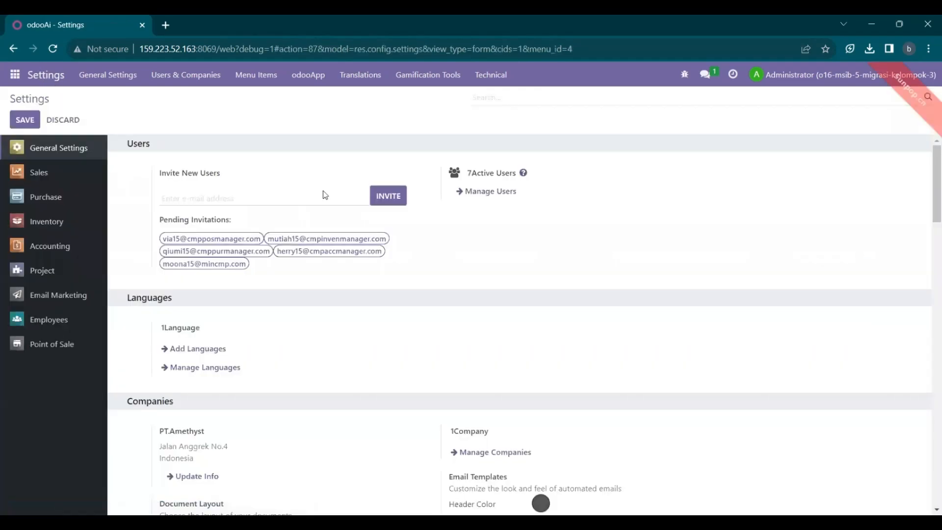
{"action": "scroll", "coordinate": [326, 192], "scroll_direction": "down", "scroll_amount": 2}
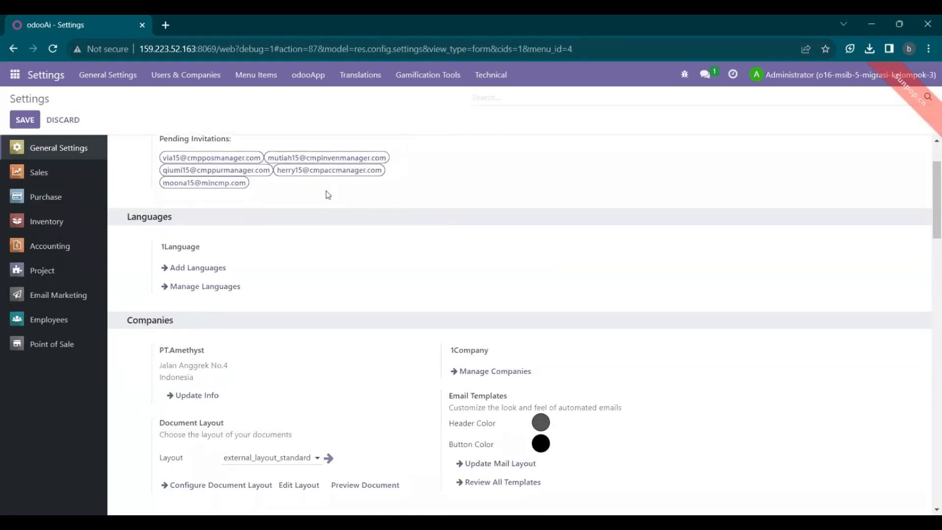
{"action": "scroll", "coordinate": [326, 191], "scroll_direction": "up", "scroll_amount": 2}
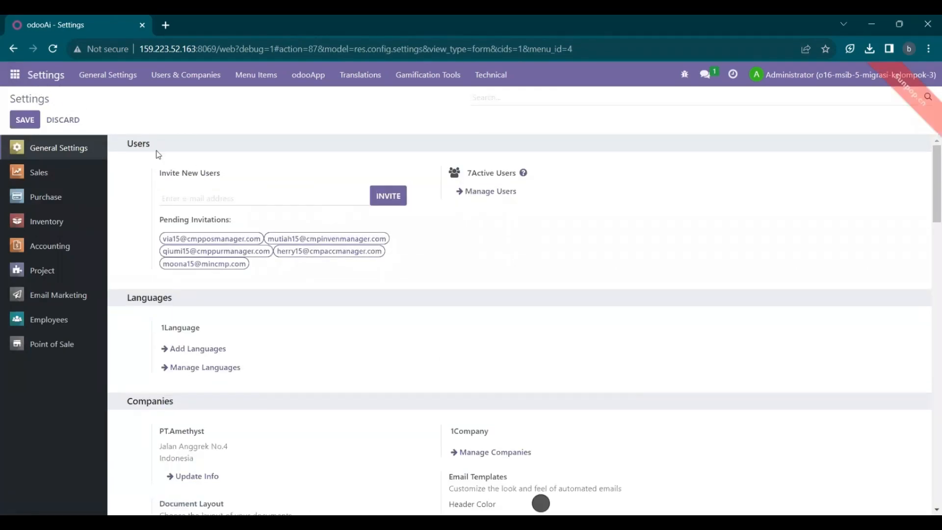